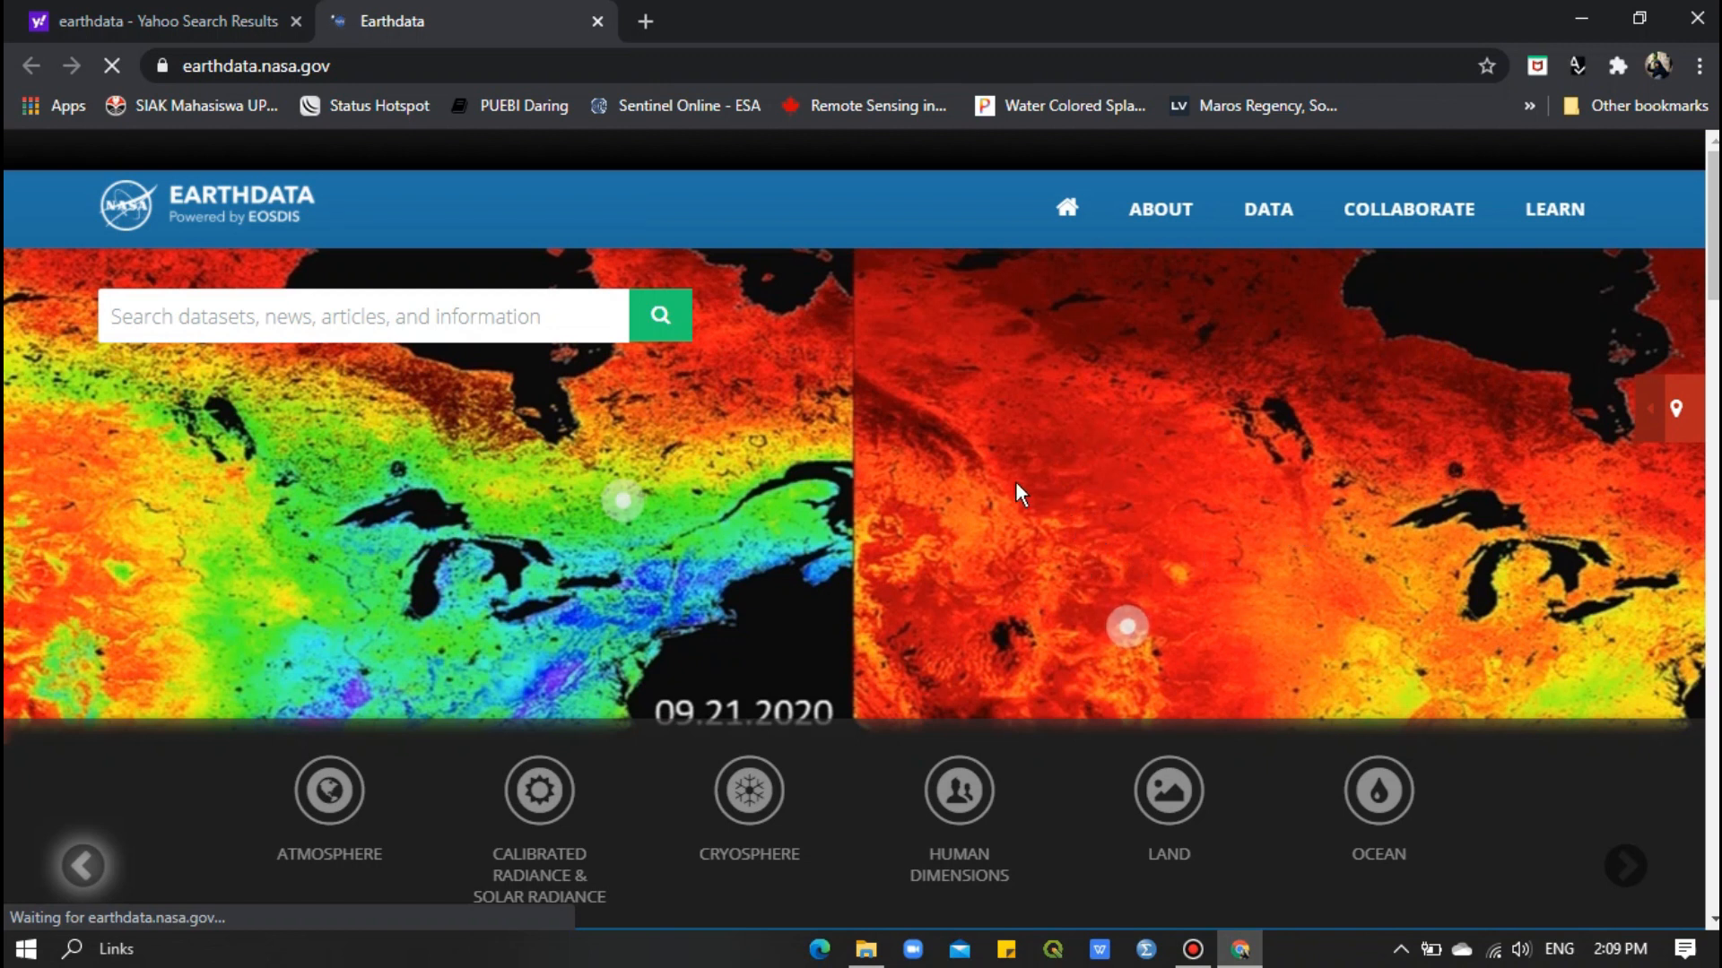
Search the Earthdata site for "aster gdem".
{"action": "left_click", "coordinate": [335, 319]}
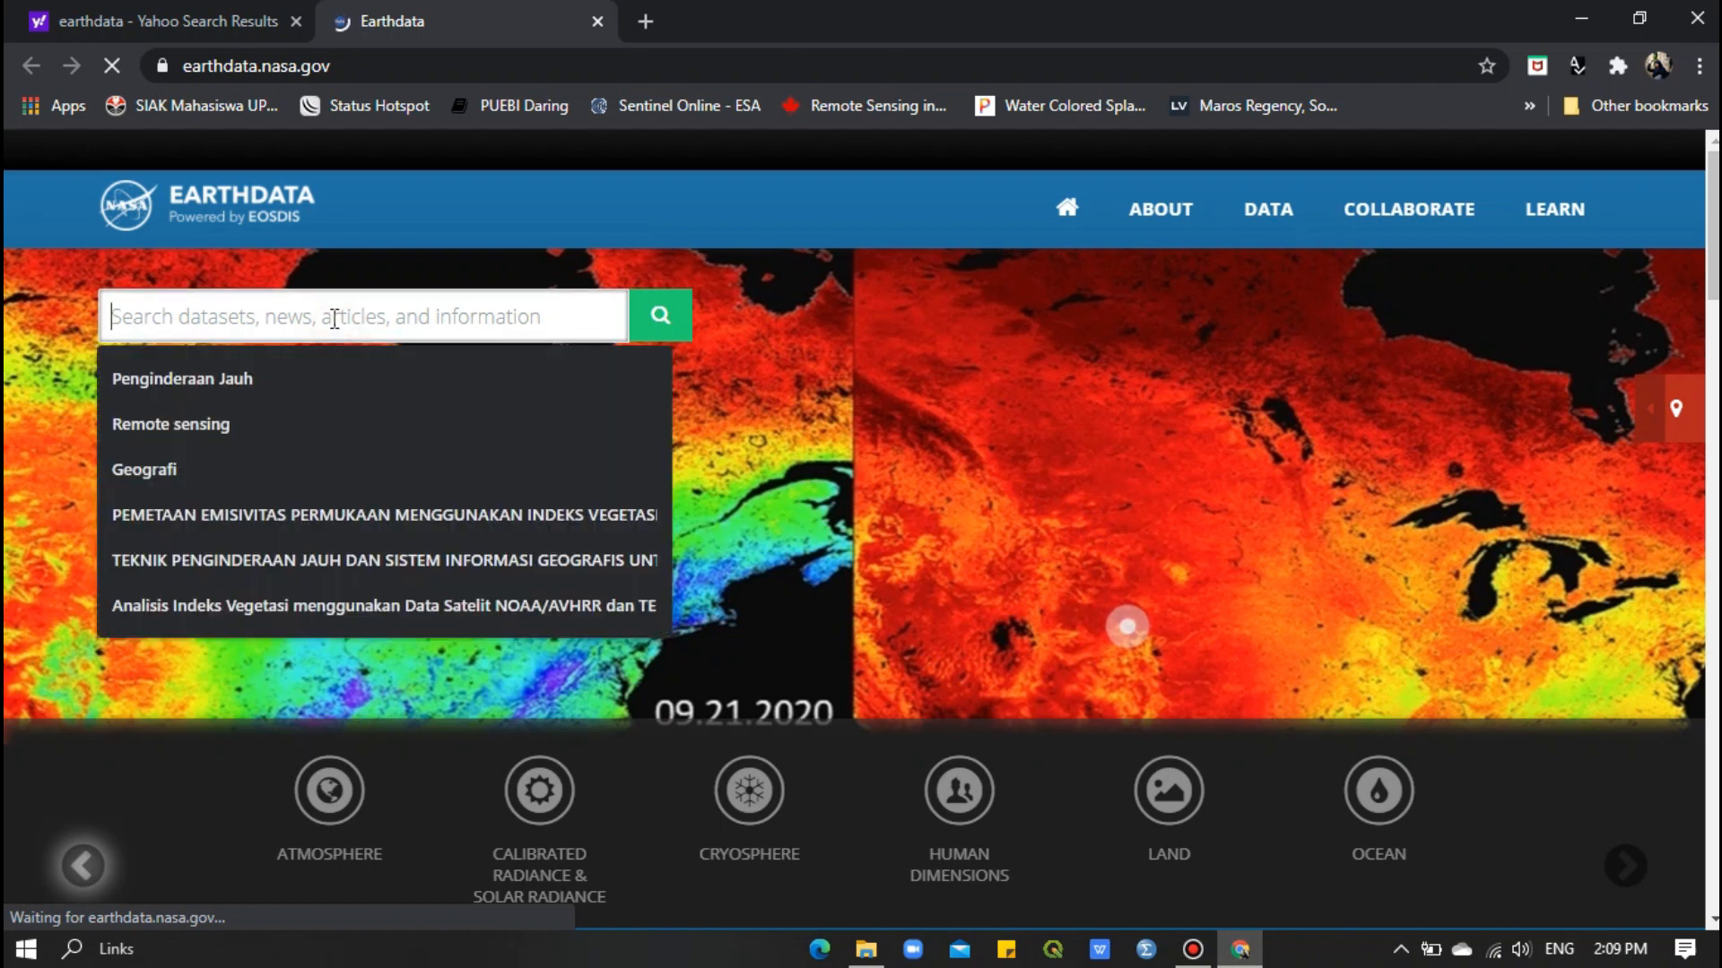
{"action": "type", "text": "as"}
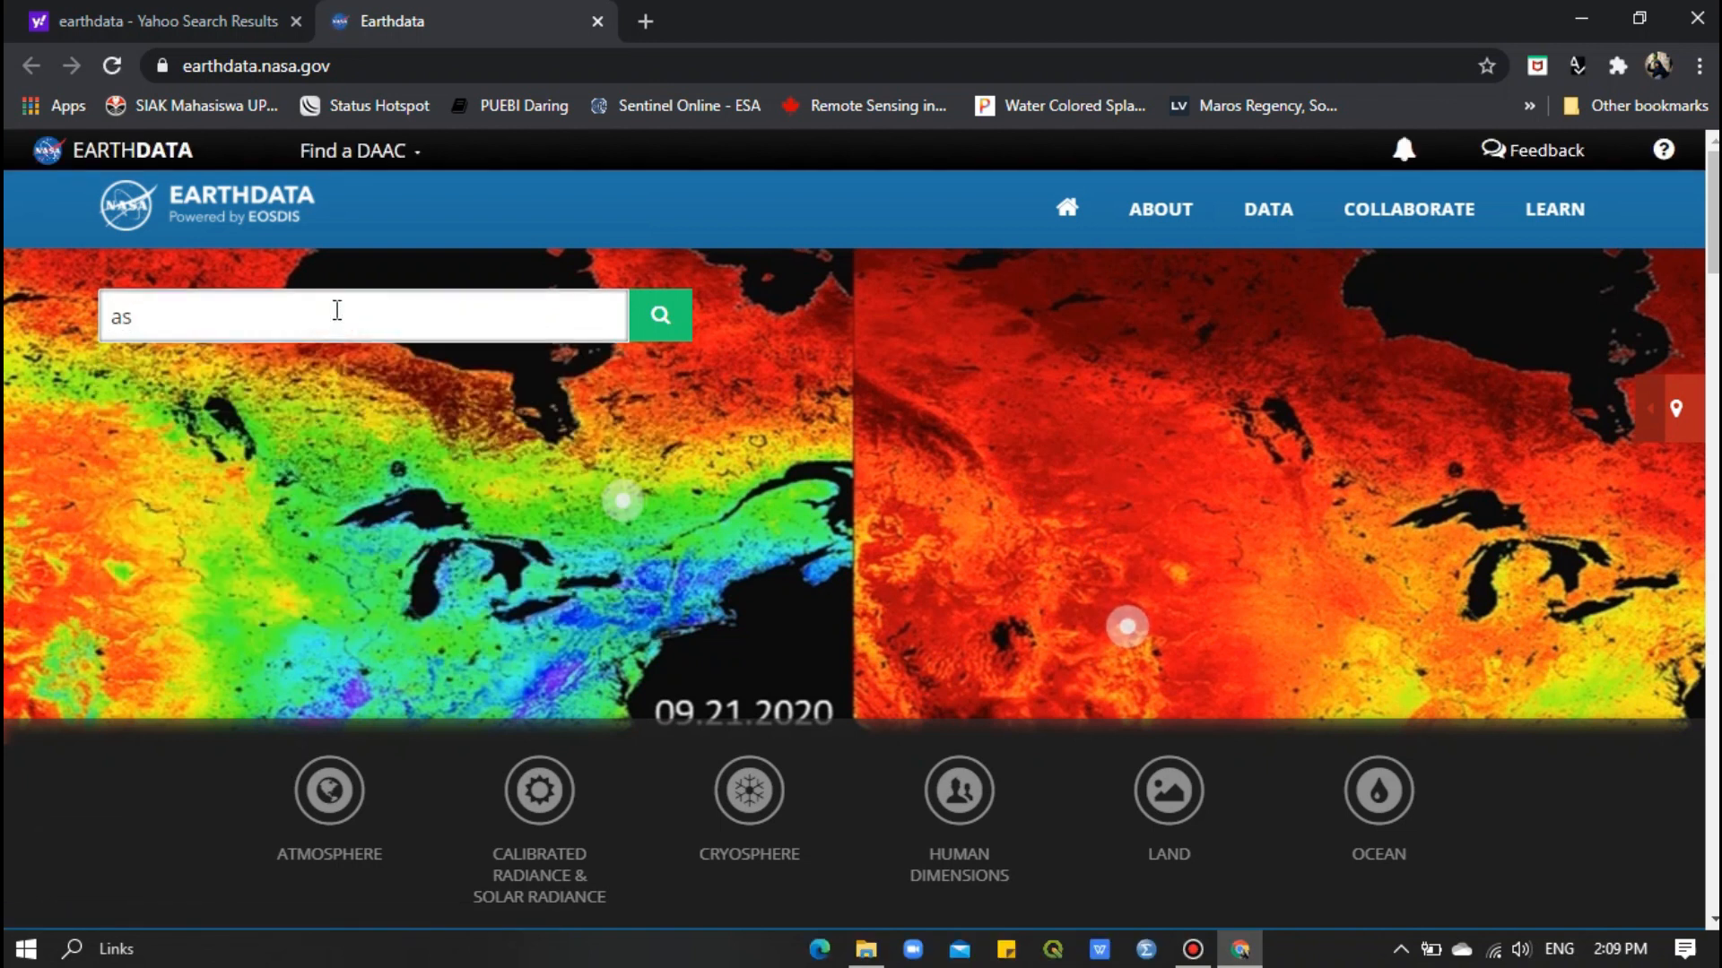
{"action": "type", "text": "ter gdem"}
{"action": "key", "text": "Return"}
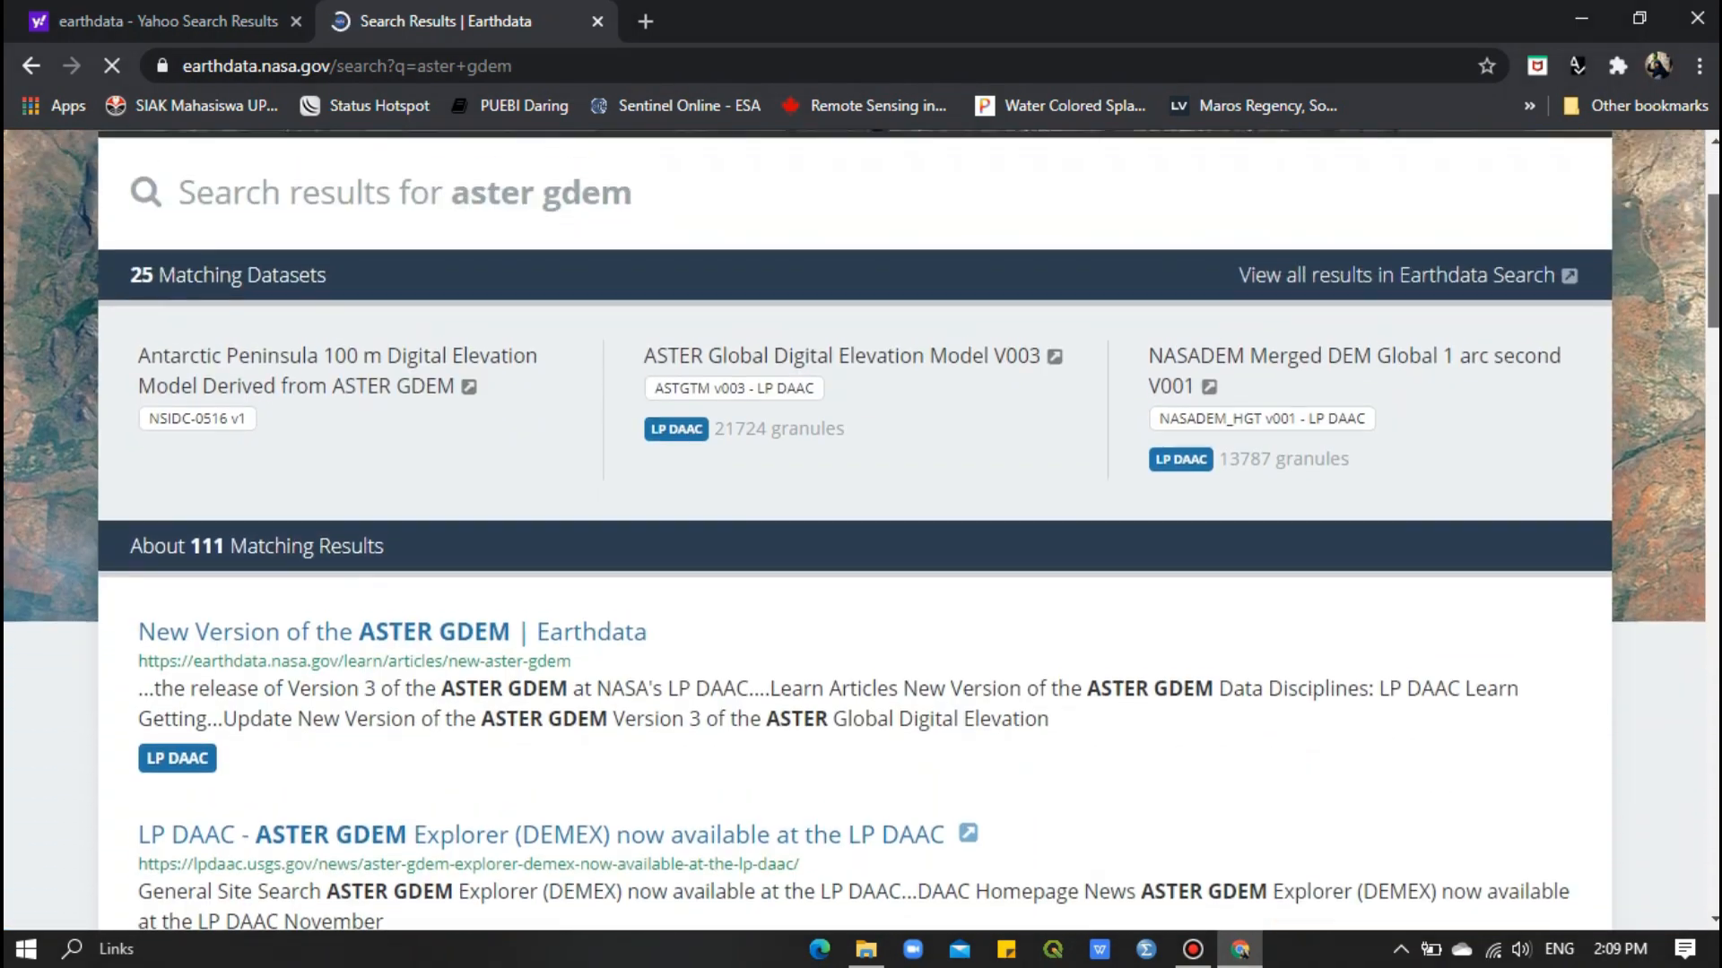
Open the ASTER Global Digital Elevation Model V003 result and follow its Earthdata Search download link.
{"action": "scroll", "coordinate": [902, 484], "scroll_direction": "down", "scroll_amount": 8}
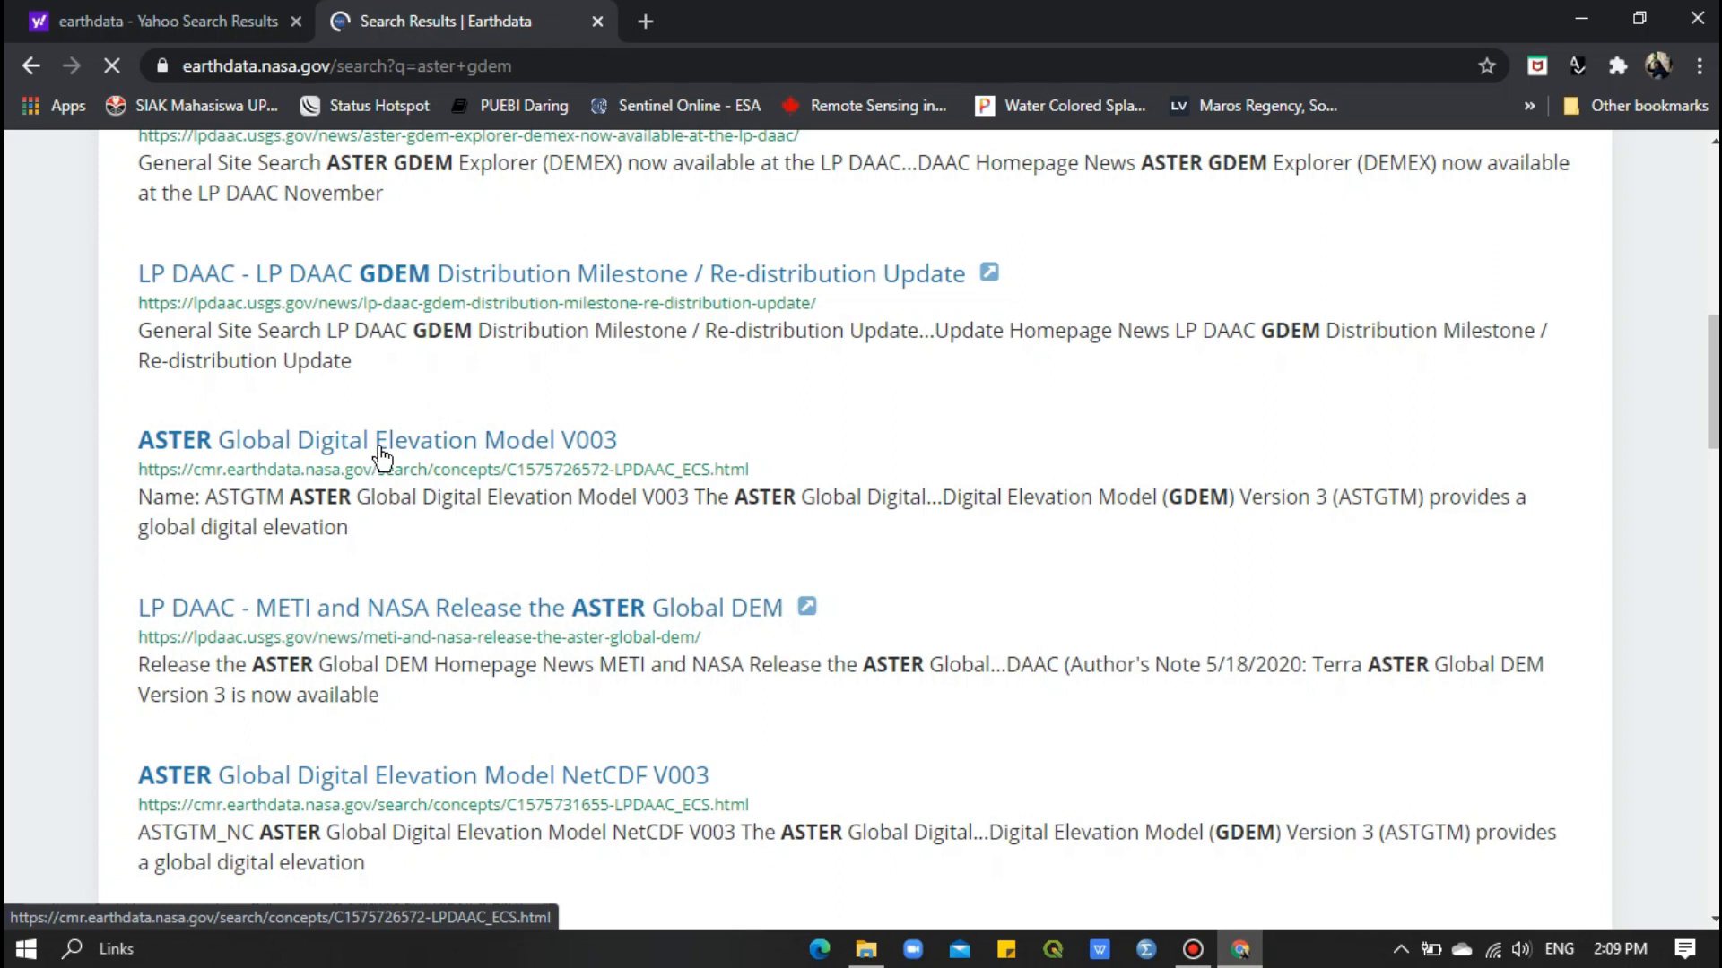
{"action": "left_click", "coordinate": [325, 457]}
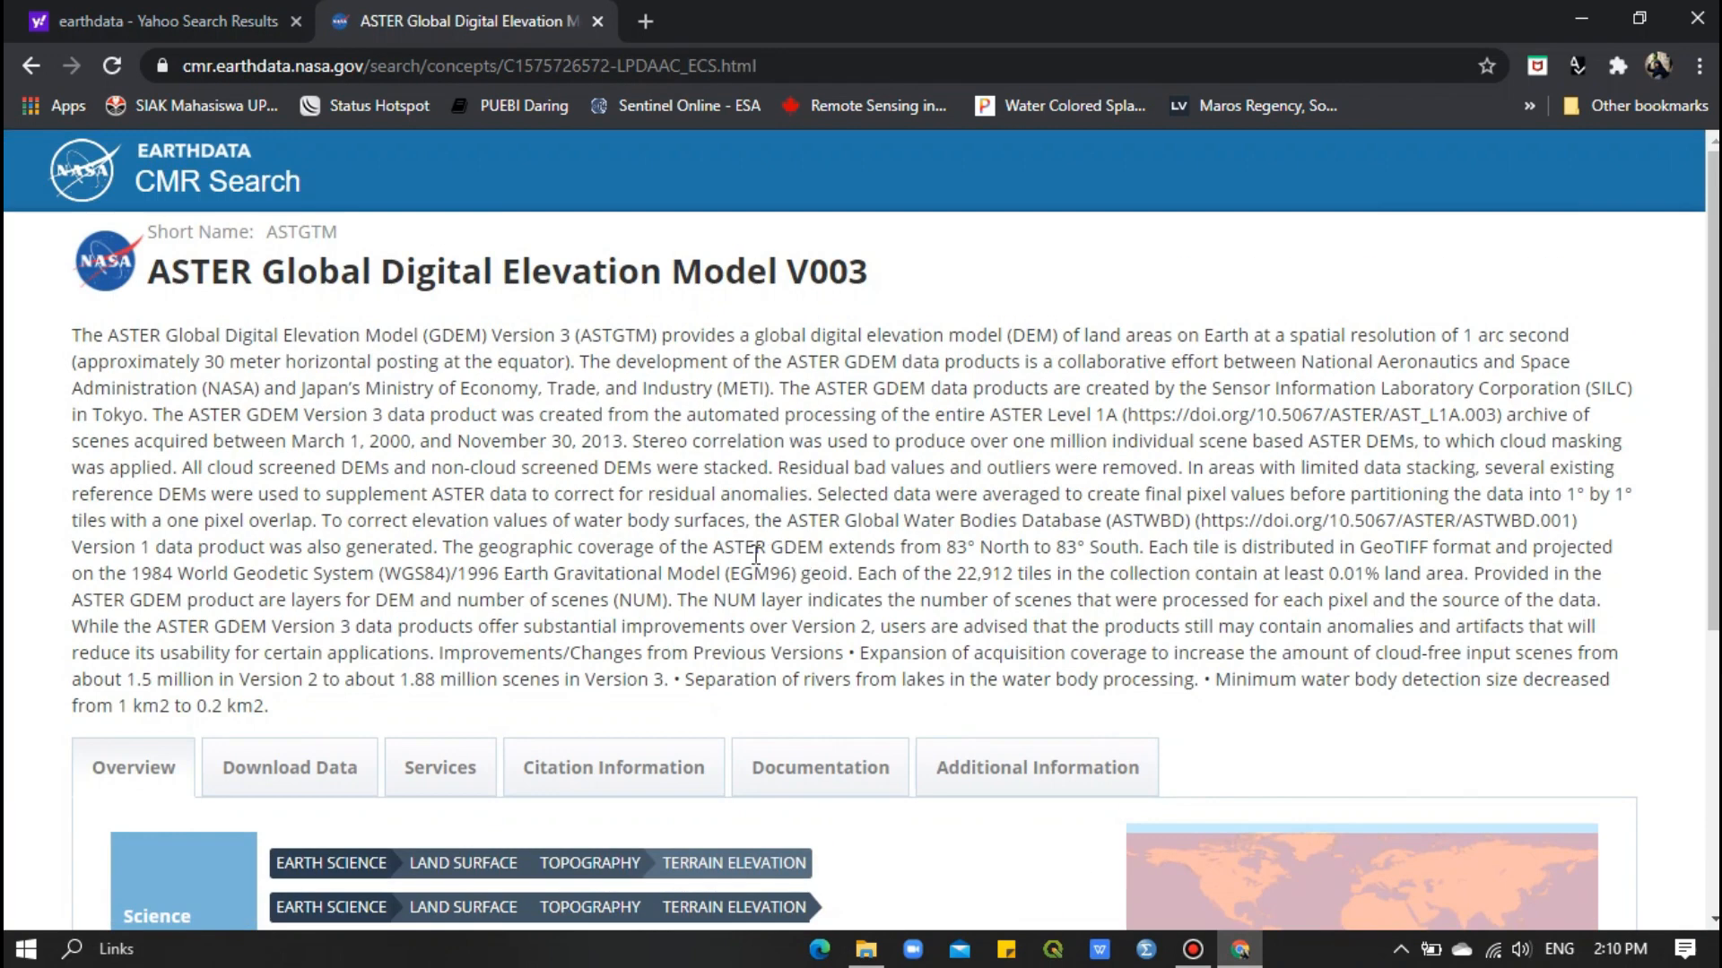
{"action": "scroll", "coordinate": [696, 547], "scroll_direction": "down", "scroll_amount": 3}
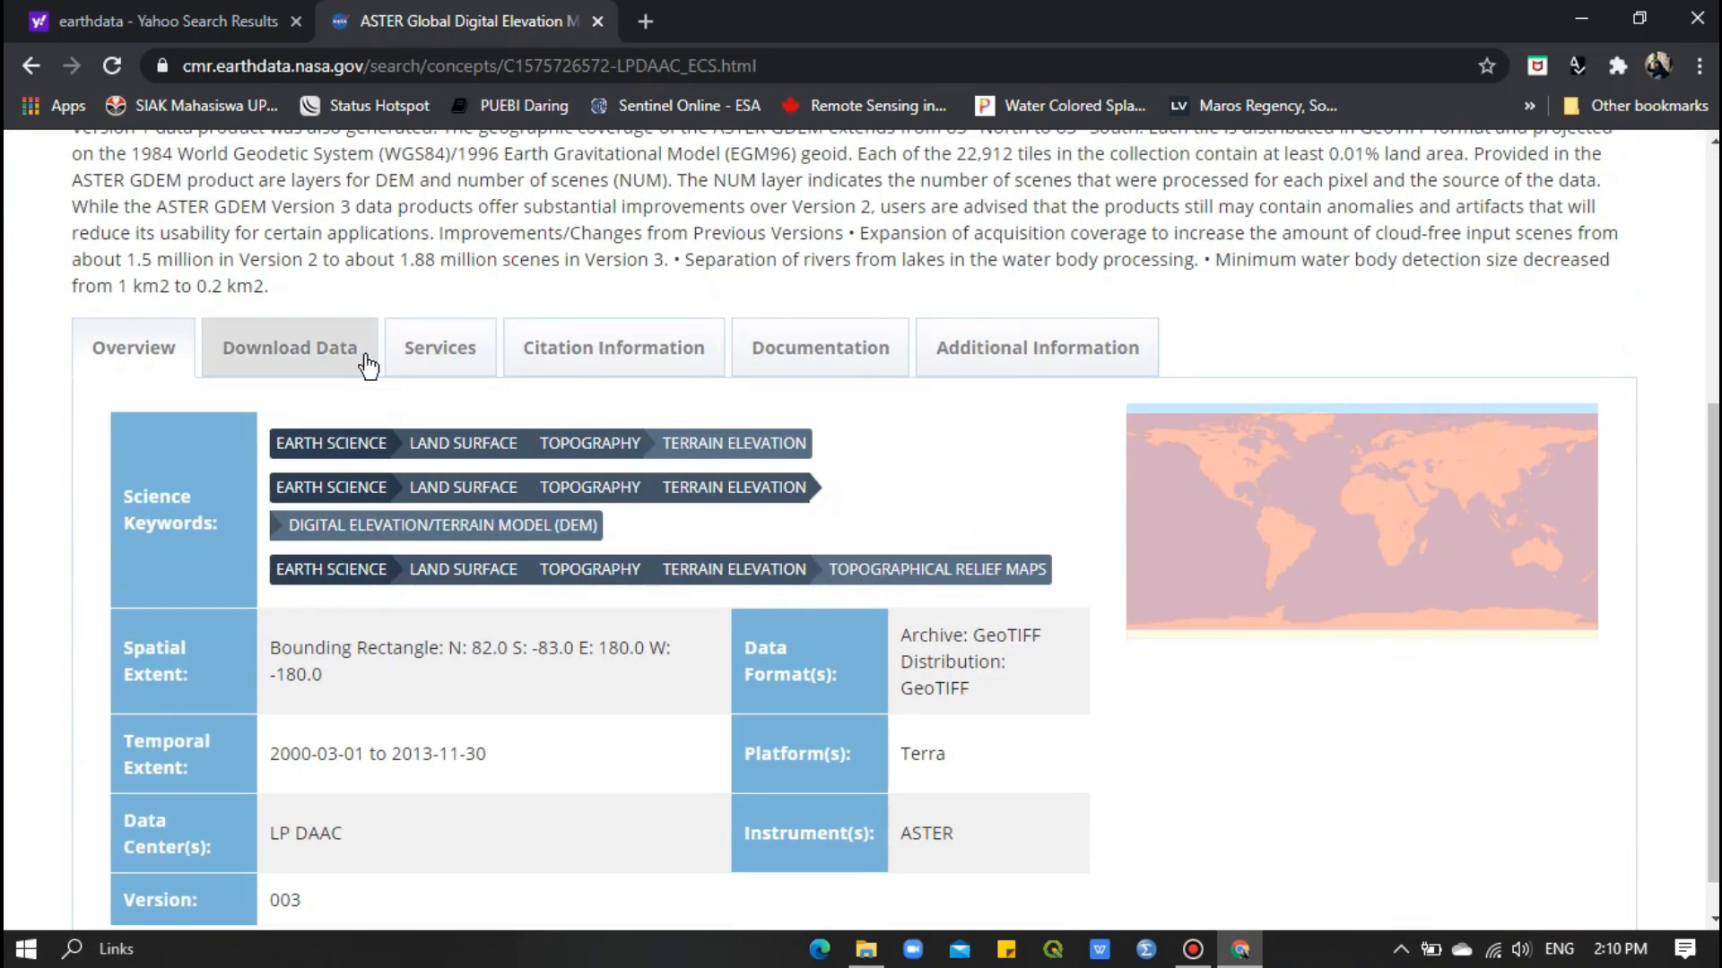
{"action": "left_click", "coordinate": [309, 355]}
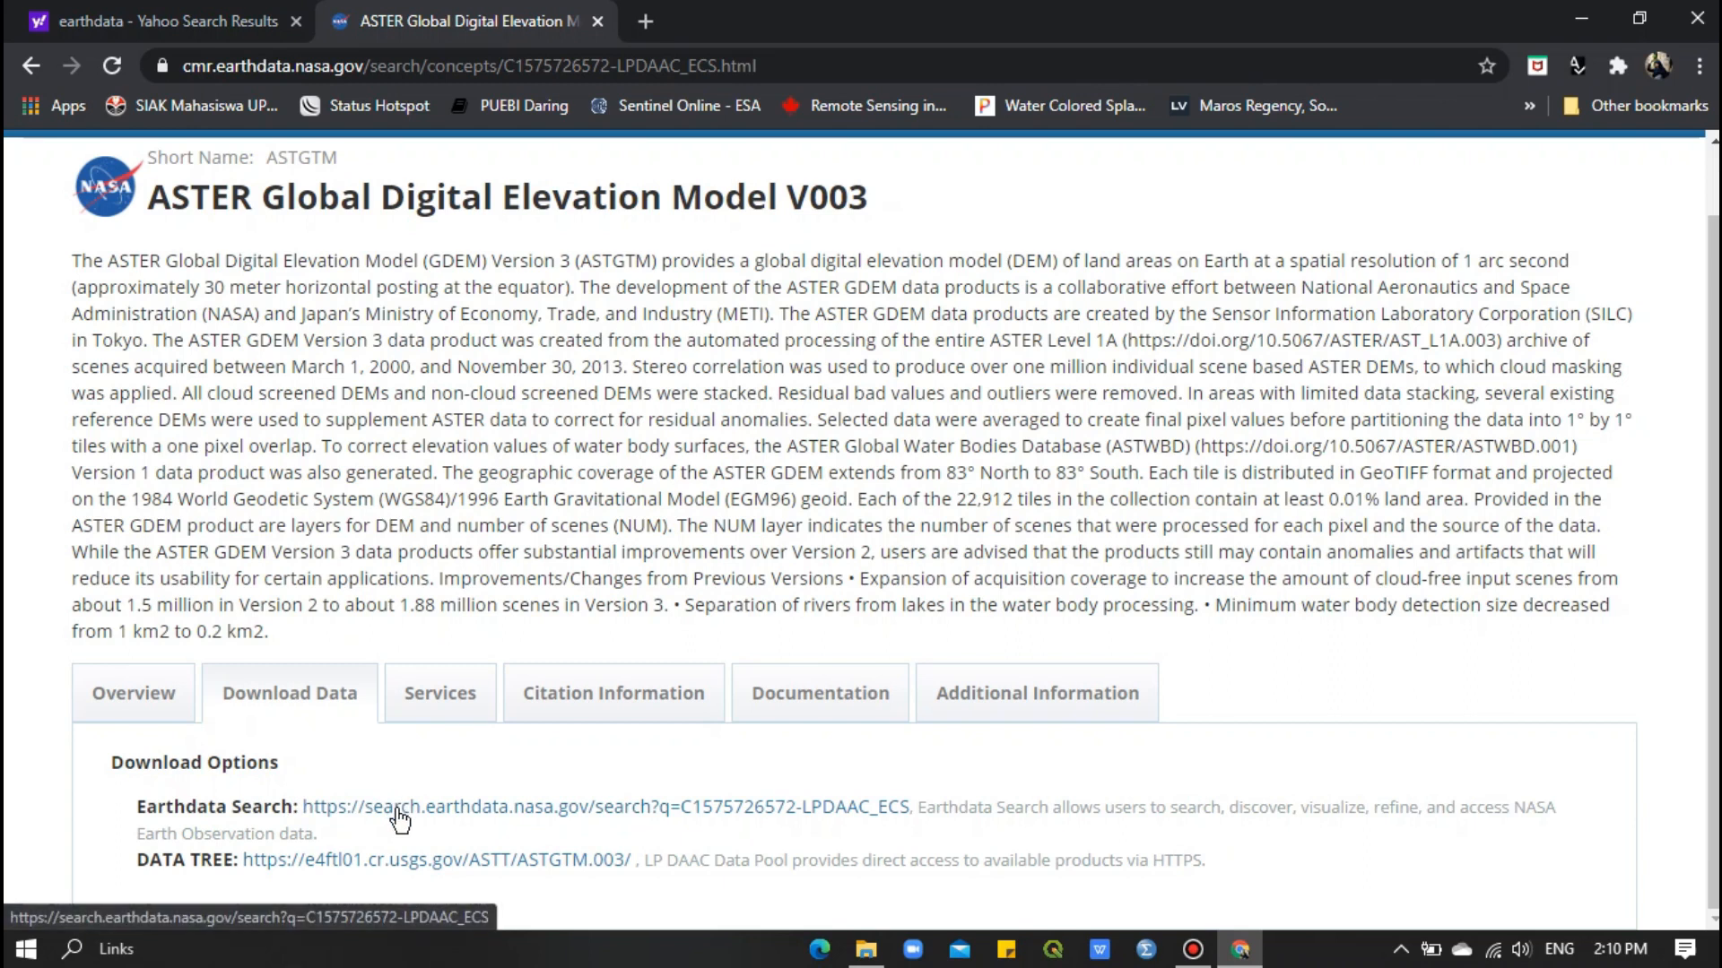
{"action": "left_click", "coordinate": [550, 808]}
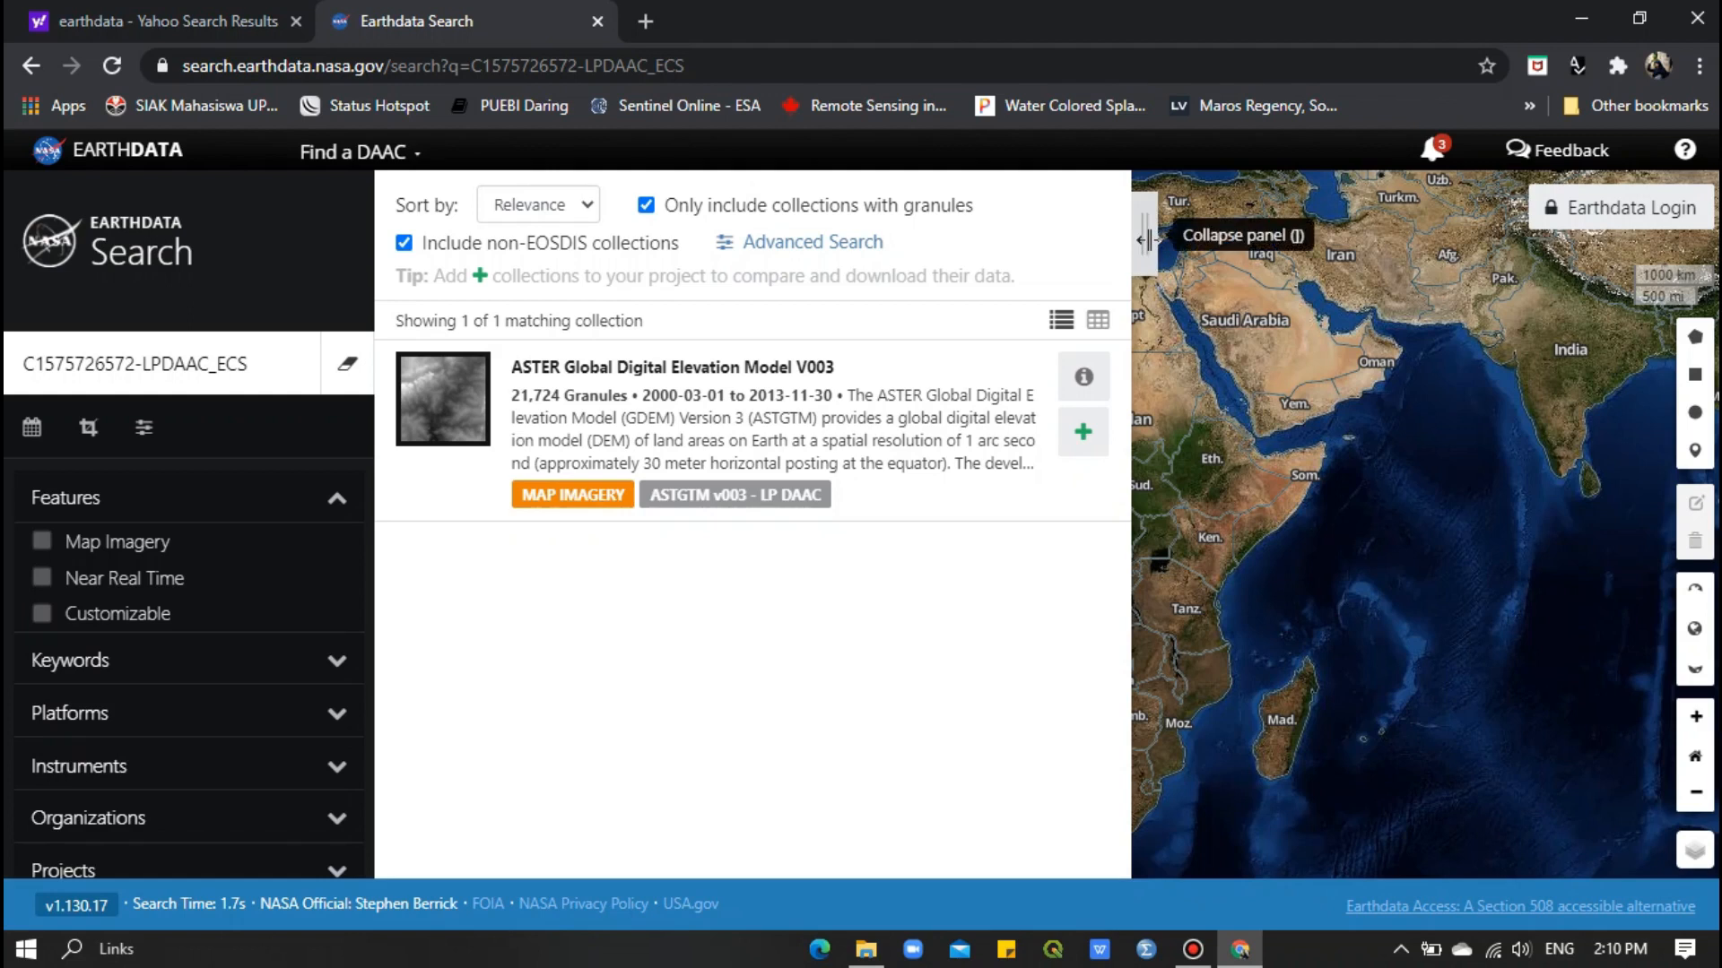
Draw a rectangular search area east of Bandung, from about -7.16, 108.19 to -6.77, 108.63, and open the matching ASTER collection.
{"action": "left_click", "coordinate": [1145, 239]}
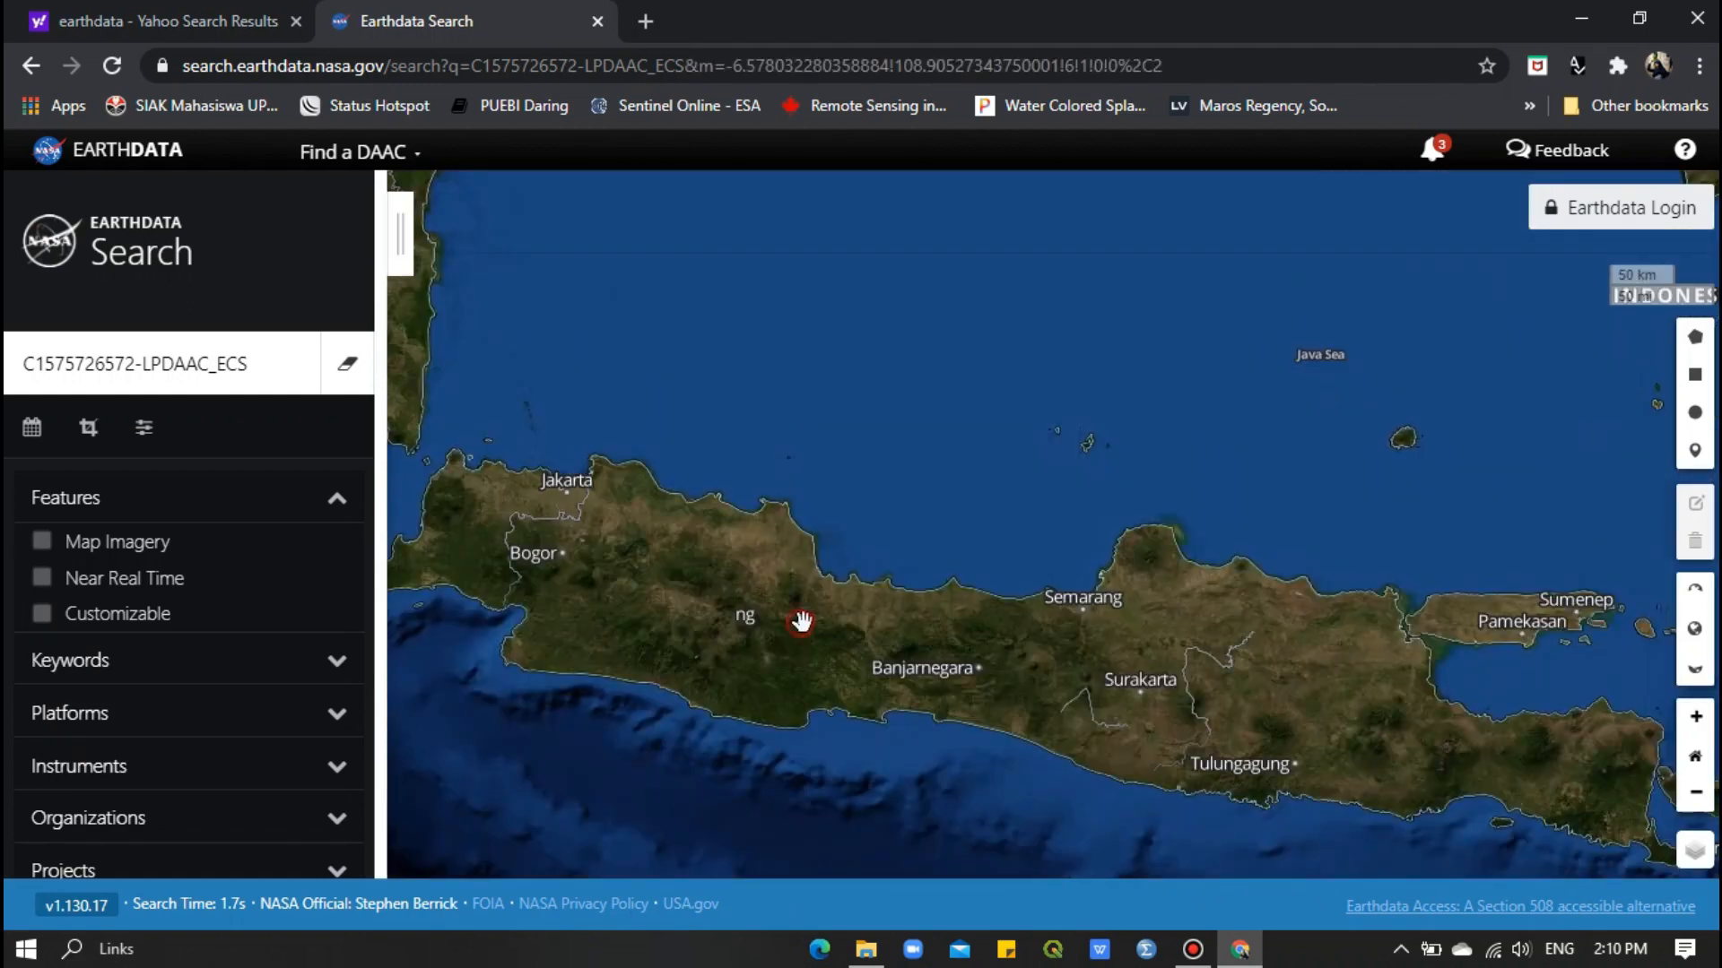
{"action": "mouse_move", "coordinate": [801, 621]}
{"action": "left_mouse_down"}
{"action": "mouse_move", "coordinate": [838, 619]}
{"action": "mouse_move", "coordinate": [827, 609]}
{"action": "left_mouse_up"}
{"action": "scroll", "coordinate": [837, 619], "scroll_direction": "up", "scroll_amount": 1}
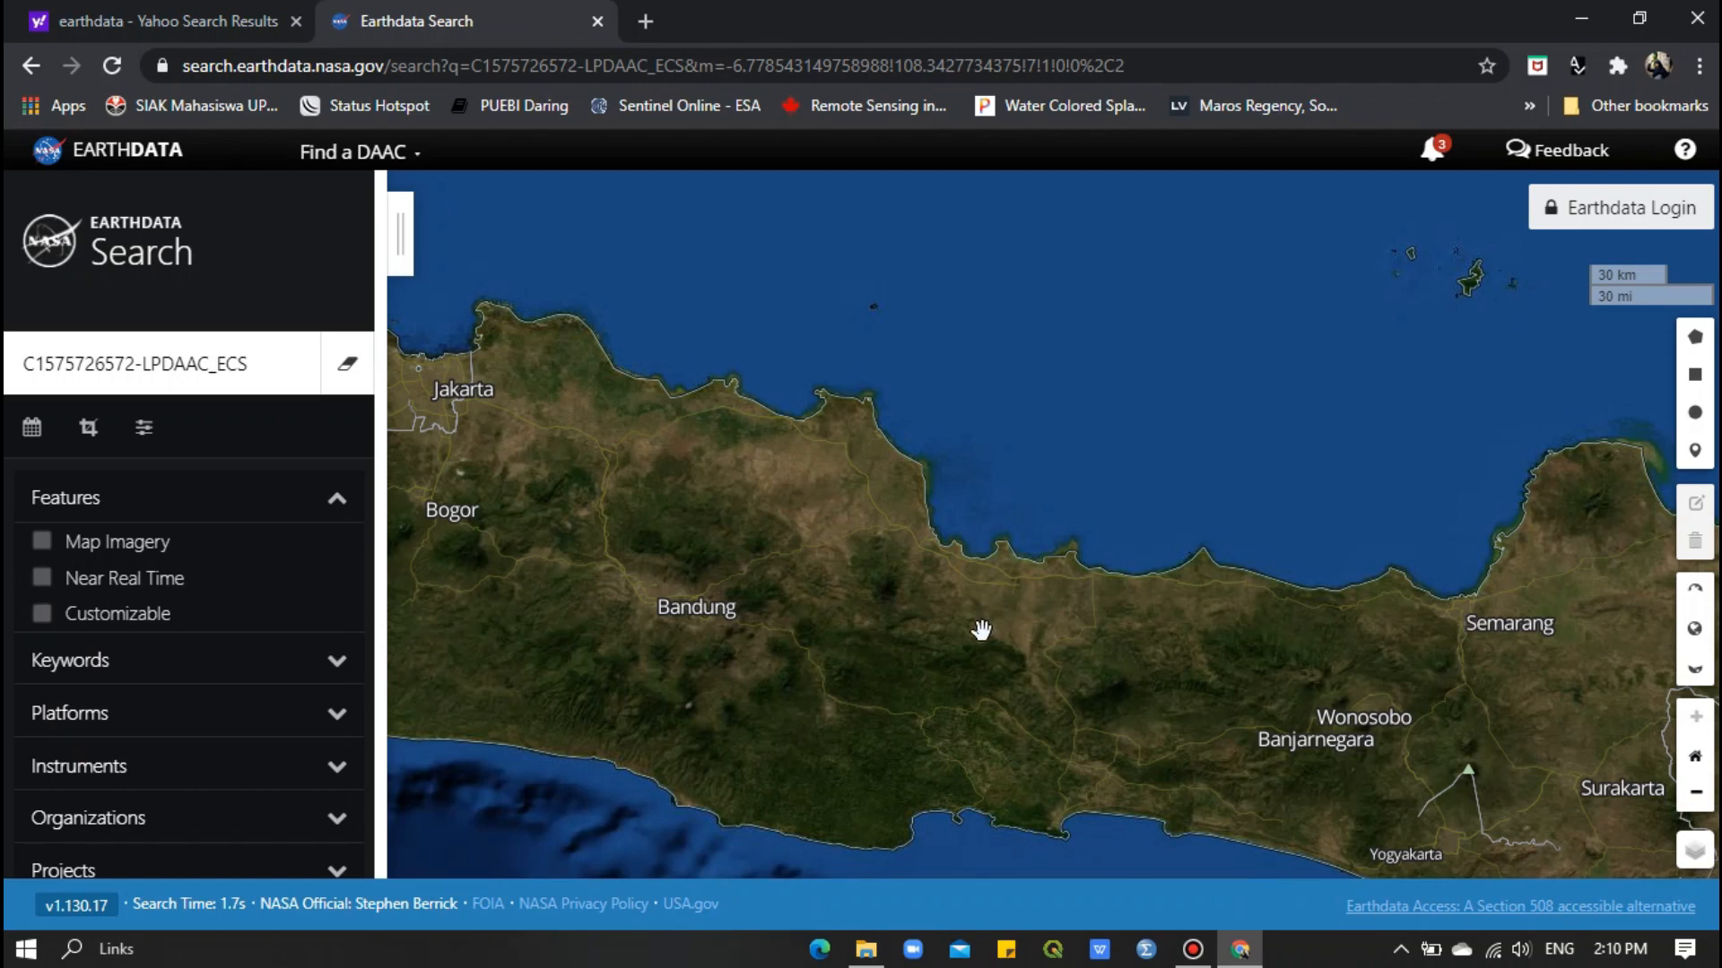
{"action": "left_click_drag", "start_coordinate": [981, 627], "coordinate": [964, 581]}
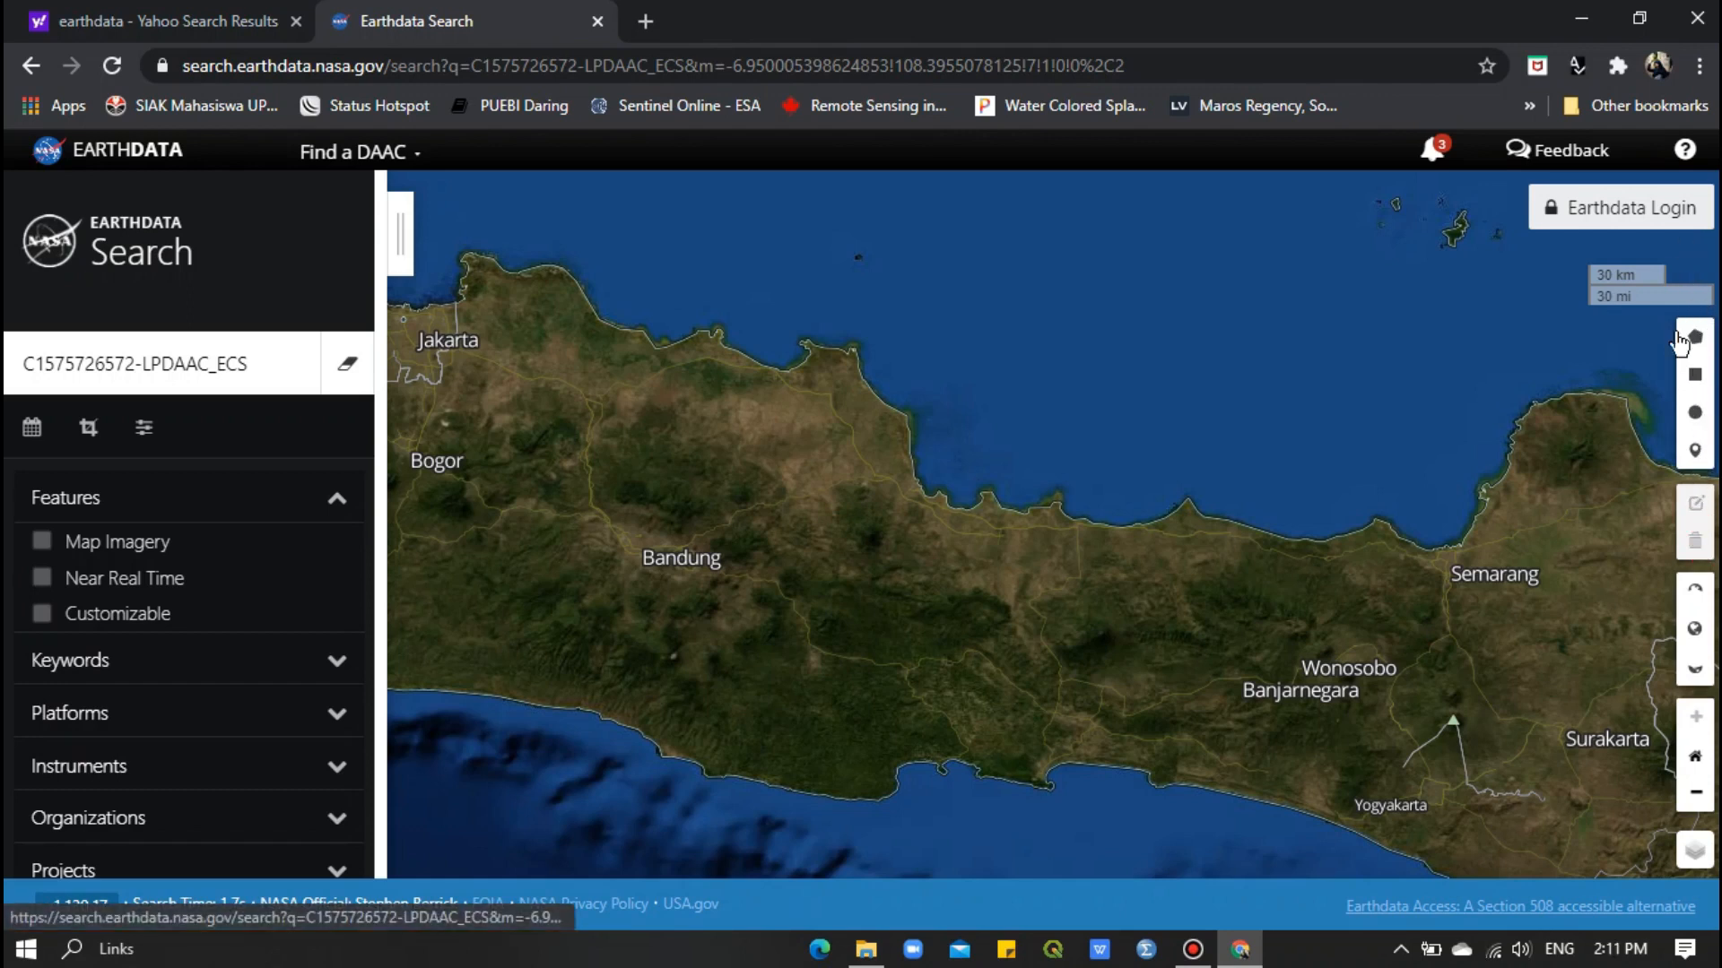
{"action": "left_click", "coordinate": [1695, 377]}
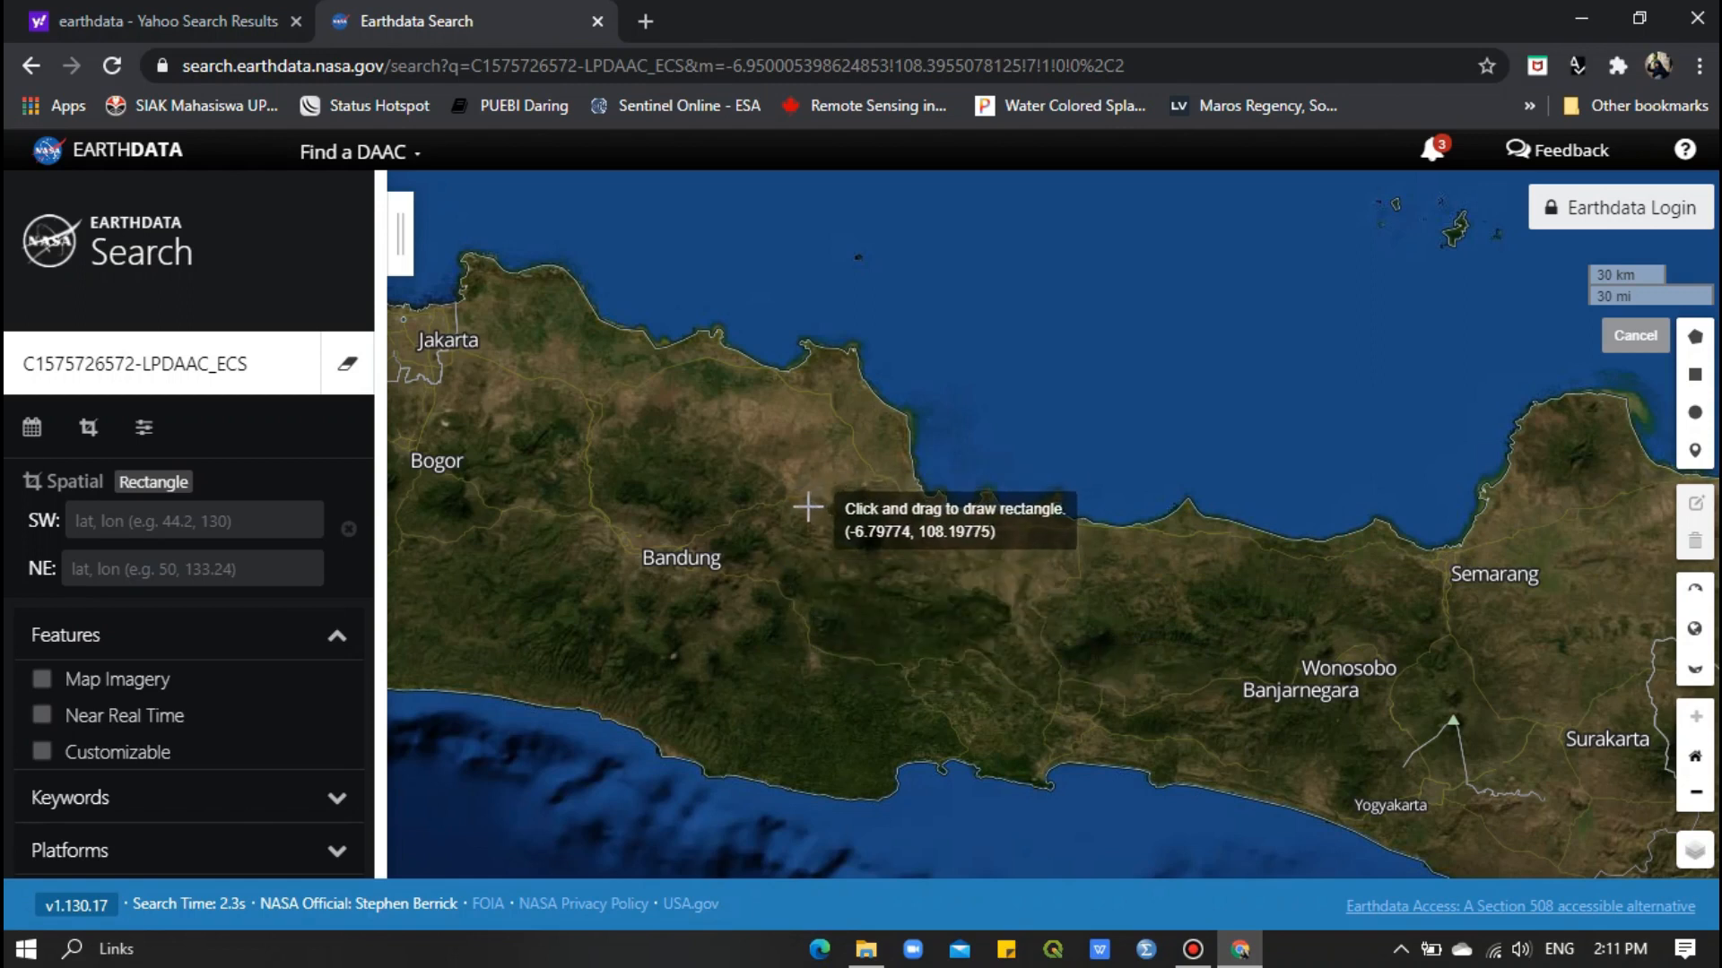
{"action": "mouse_move", "coordinate": [806, 501]}
{"action": "left_mouse_down"}
{"action": "mouse_move", "coordinate": [891, 527]}
{"action": "mouse_move", "coordinate": [934, 612]}
{"action": "left_mouse_up"}
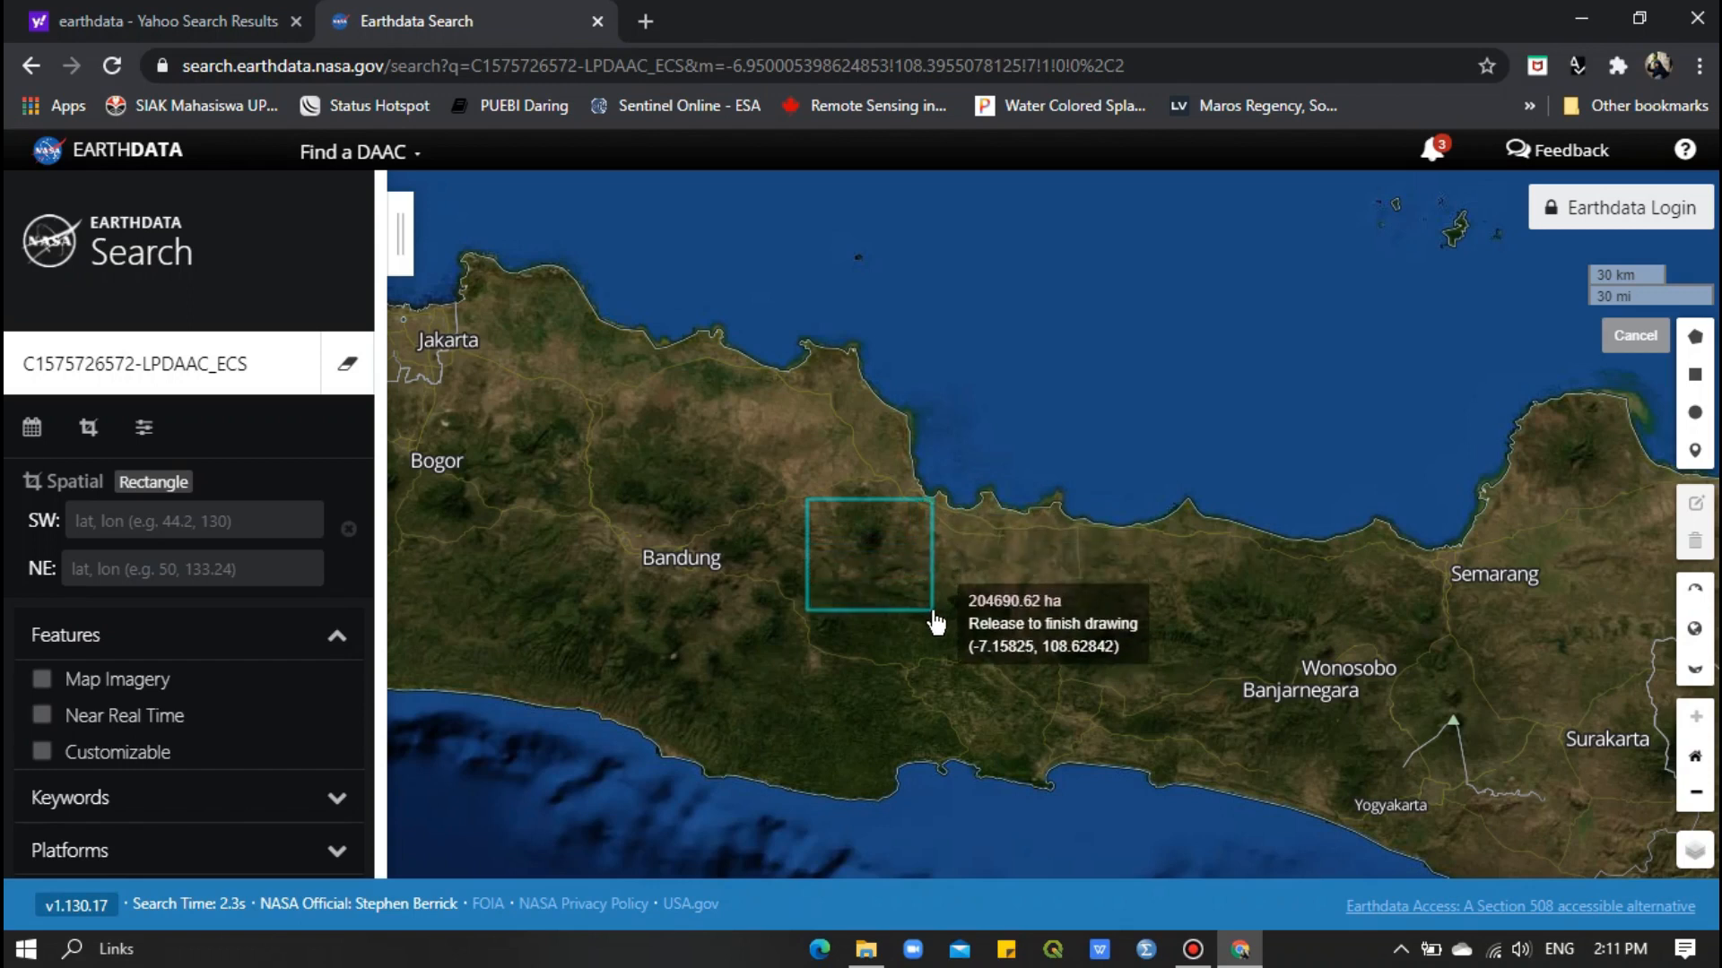
{"action": "left_click_drag", "start_coordinate": [934, 613], "coordinate": [934, 613]}
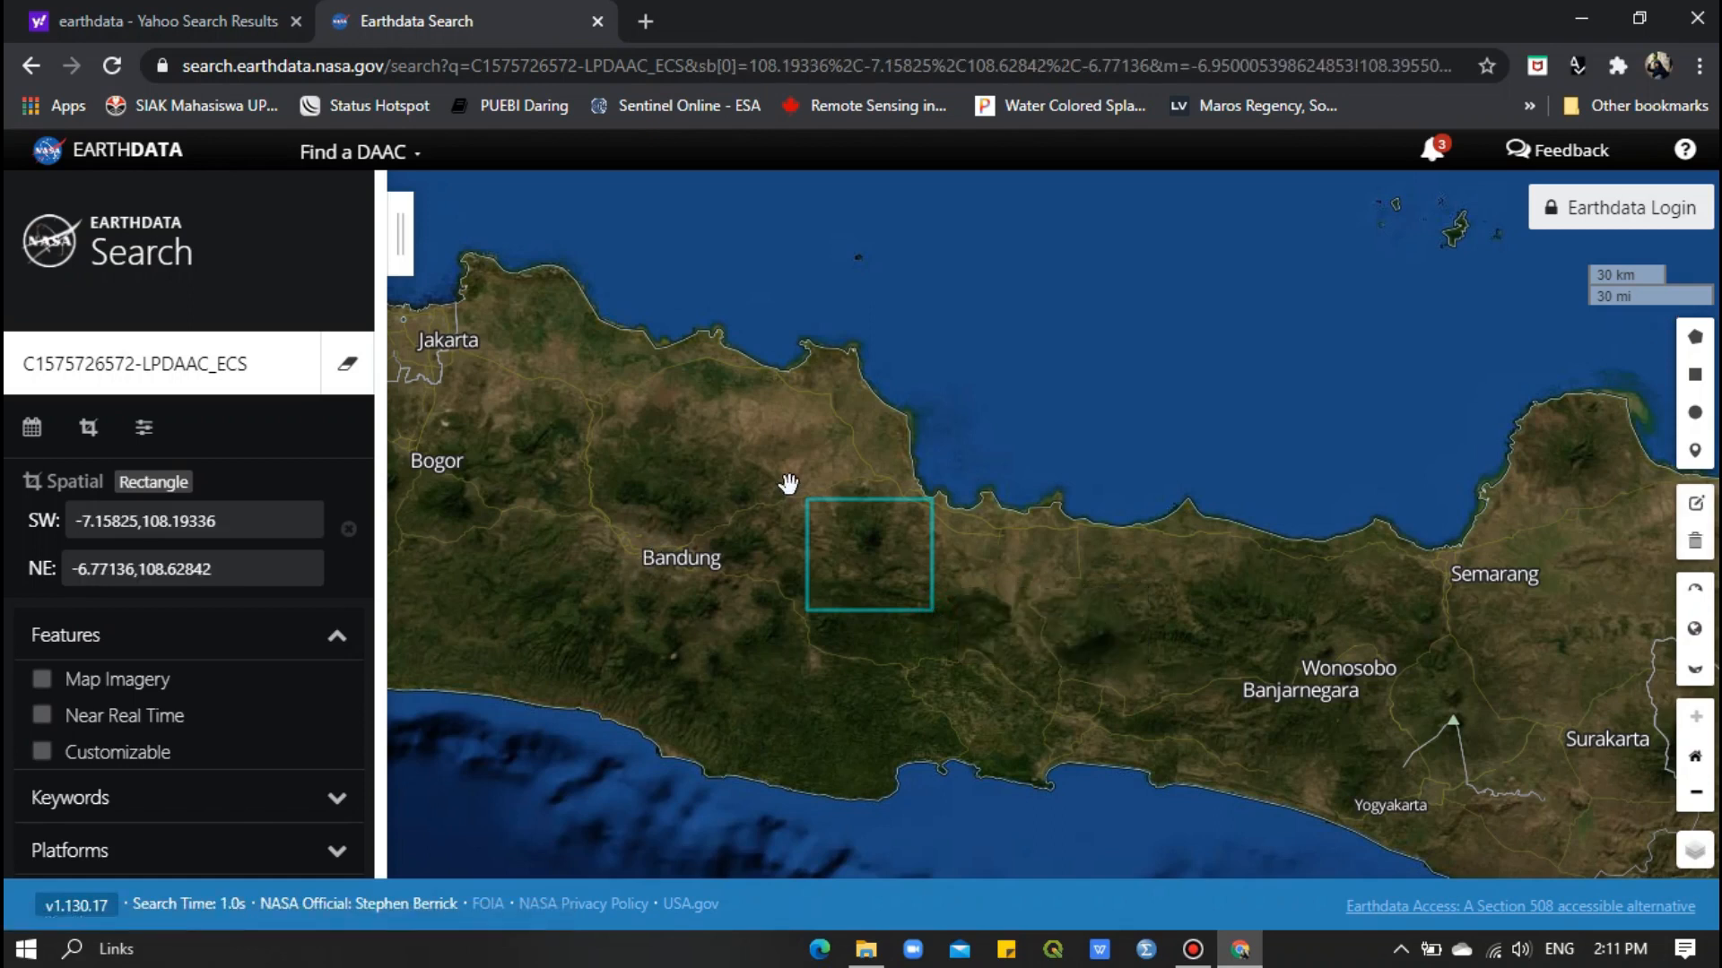
{"action": "left_click", "coordinate": [399, 230]}
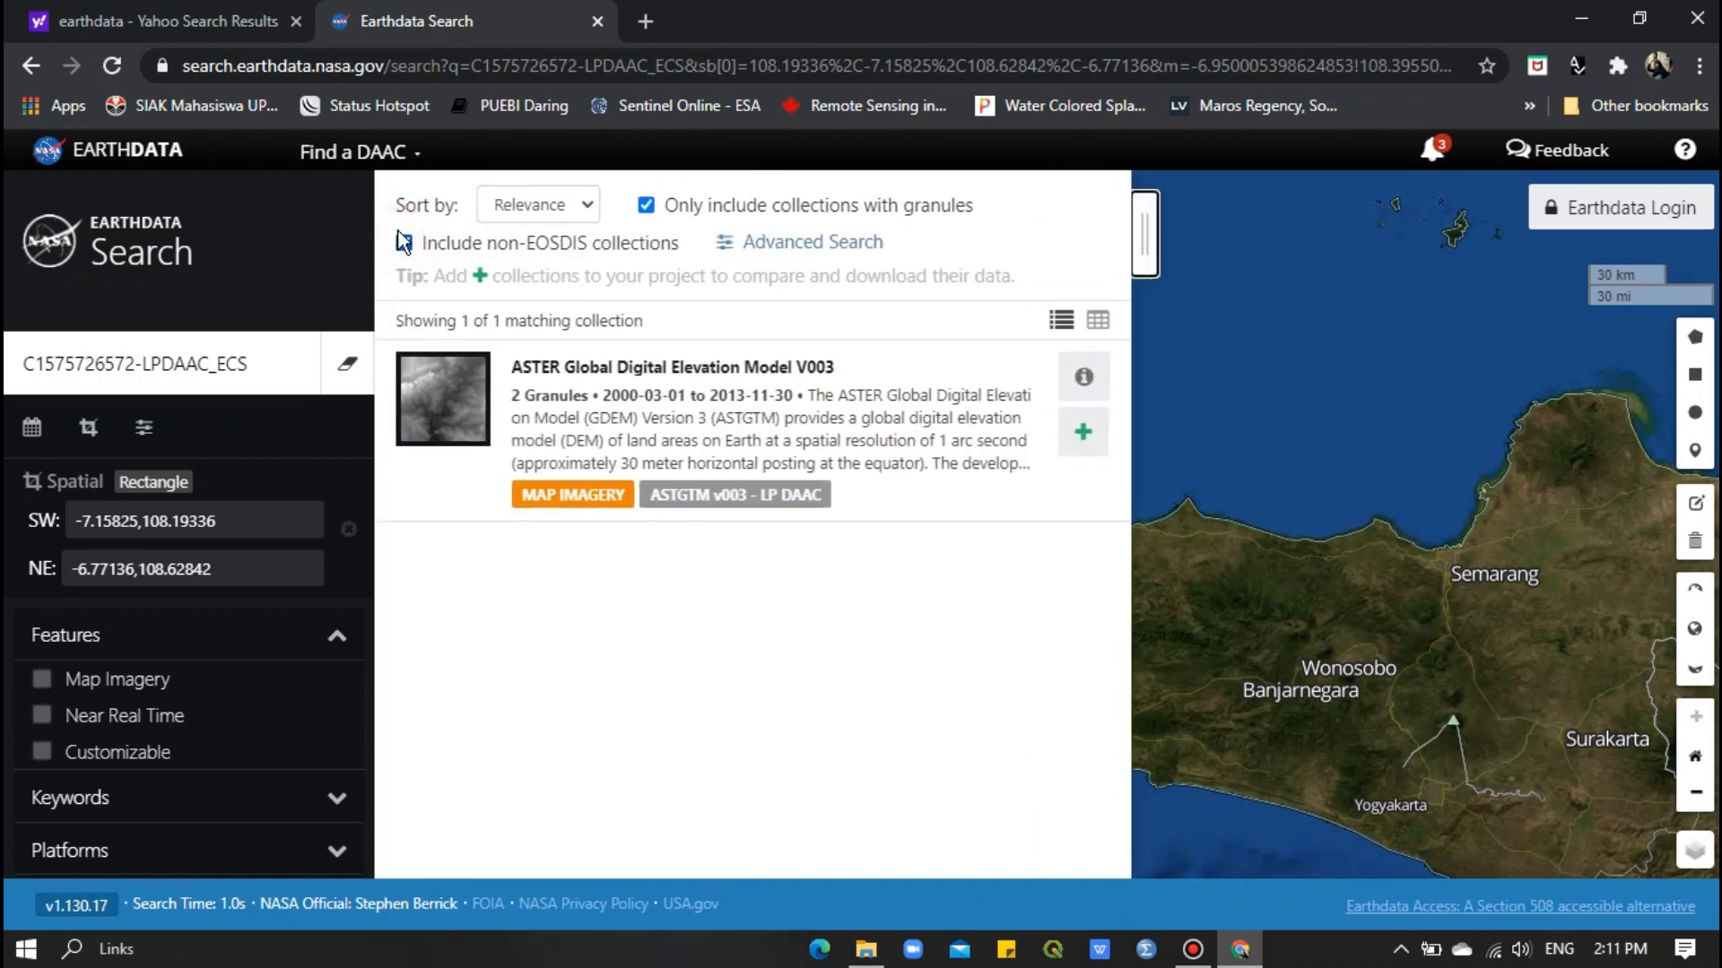
{"action": "left_click", "coordinate": [590, 386]}
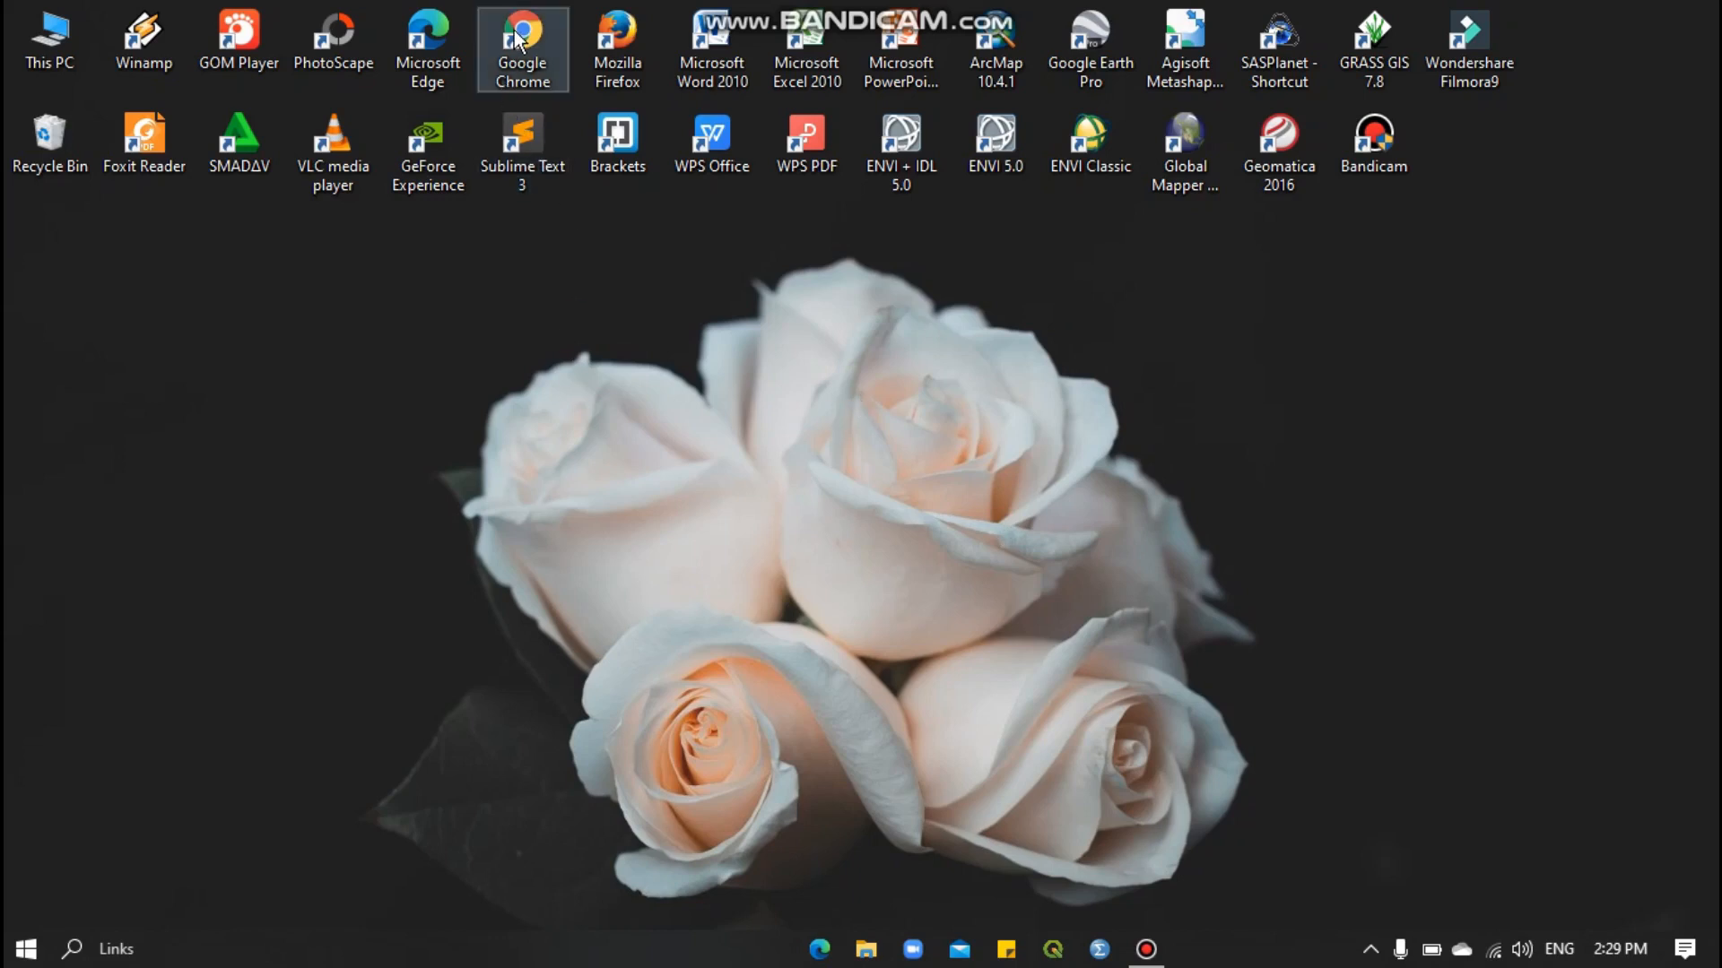
Start Google Chrome, search for tanahair.indonesia.go.id and open the Indonesia Geospatial Portal.
{"action": "double_click", "coordinate": [519, 73]}
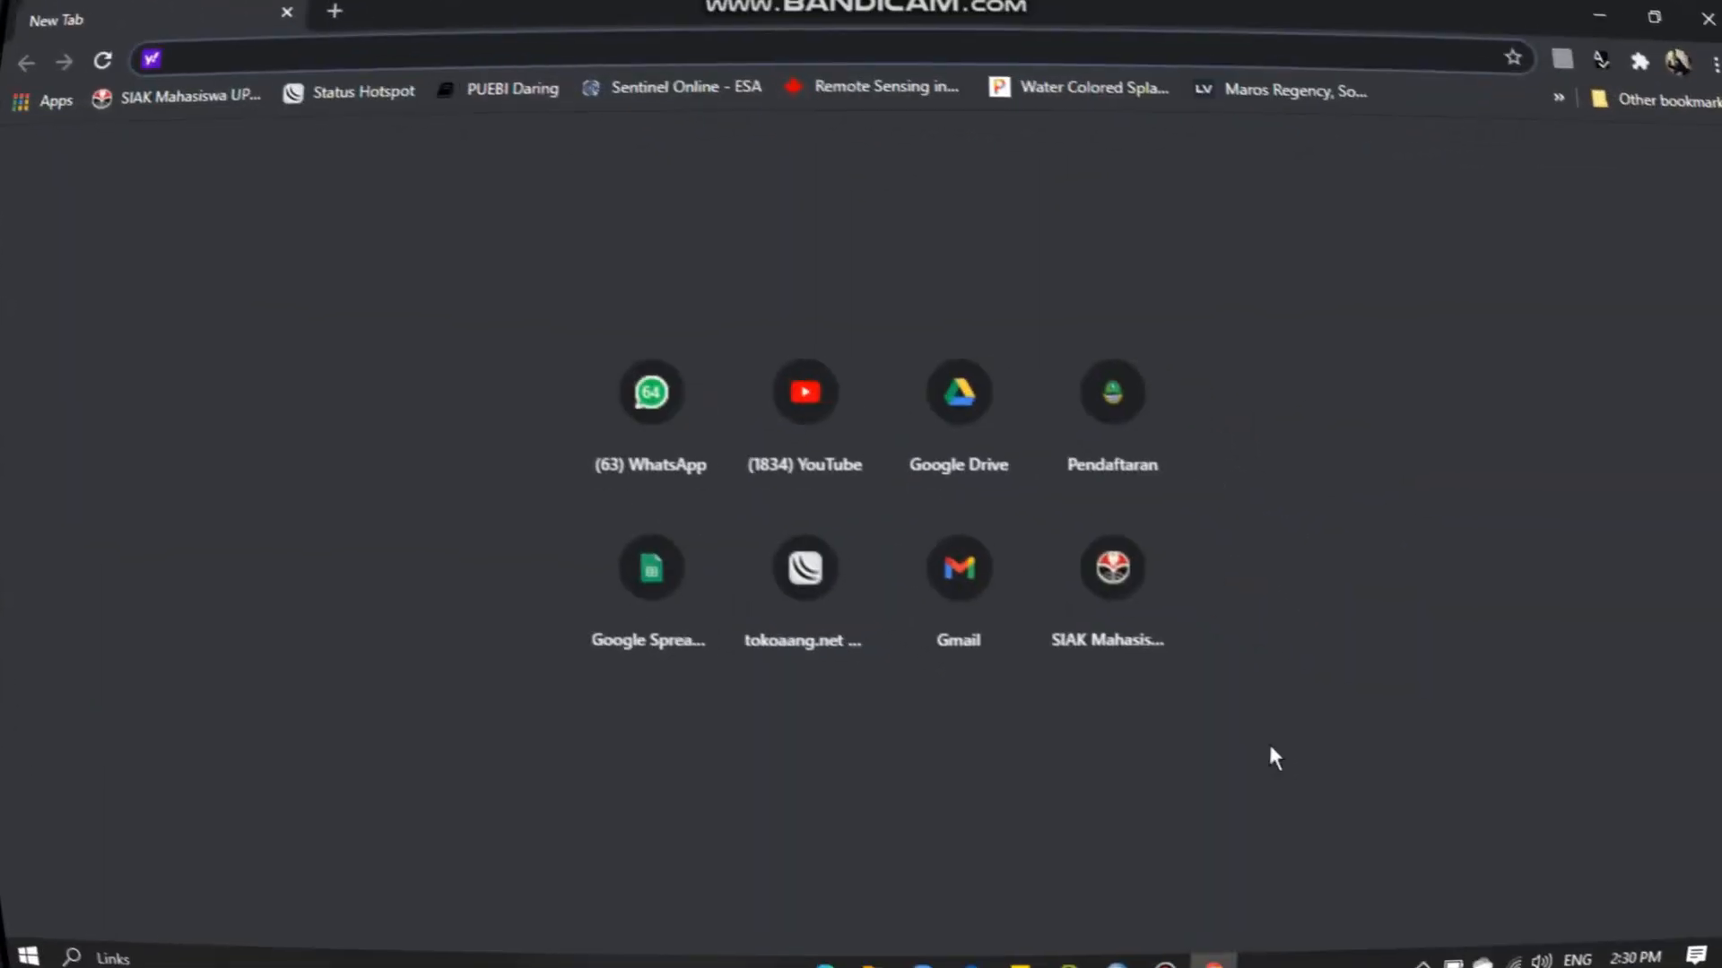
{"action": "type", "text": "tana"}
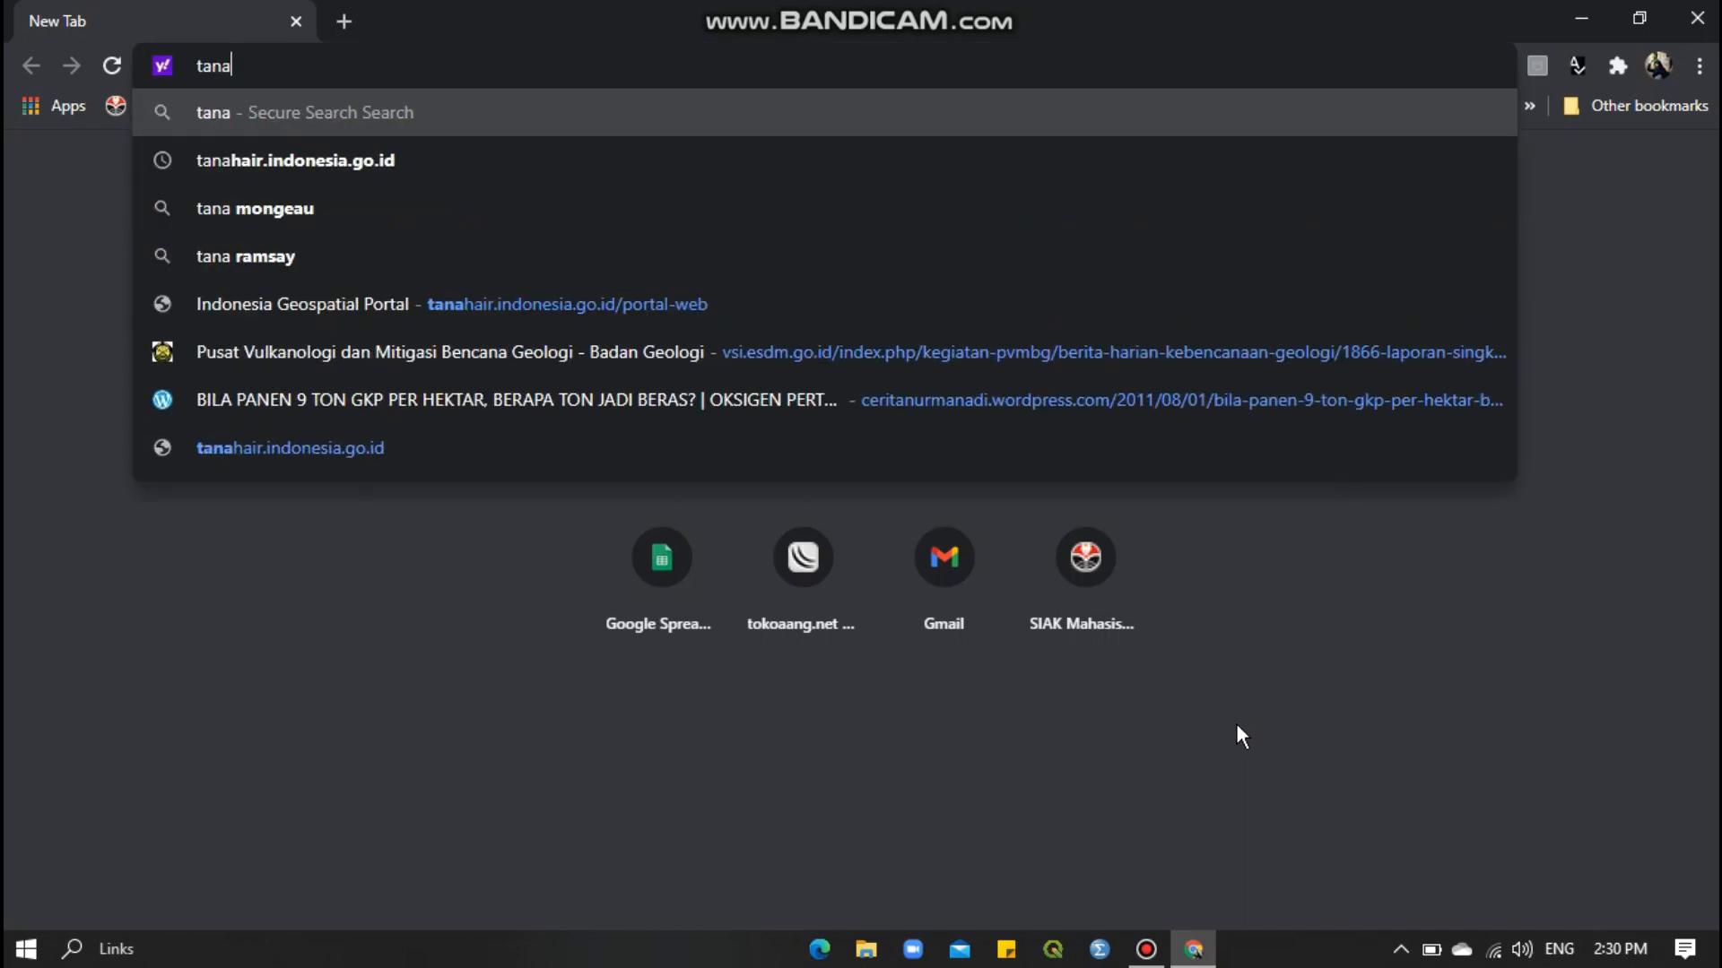
{"action": "left_click", "coordinate": [353, 179]}
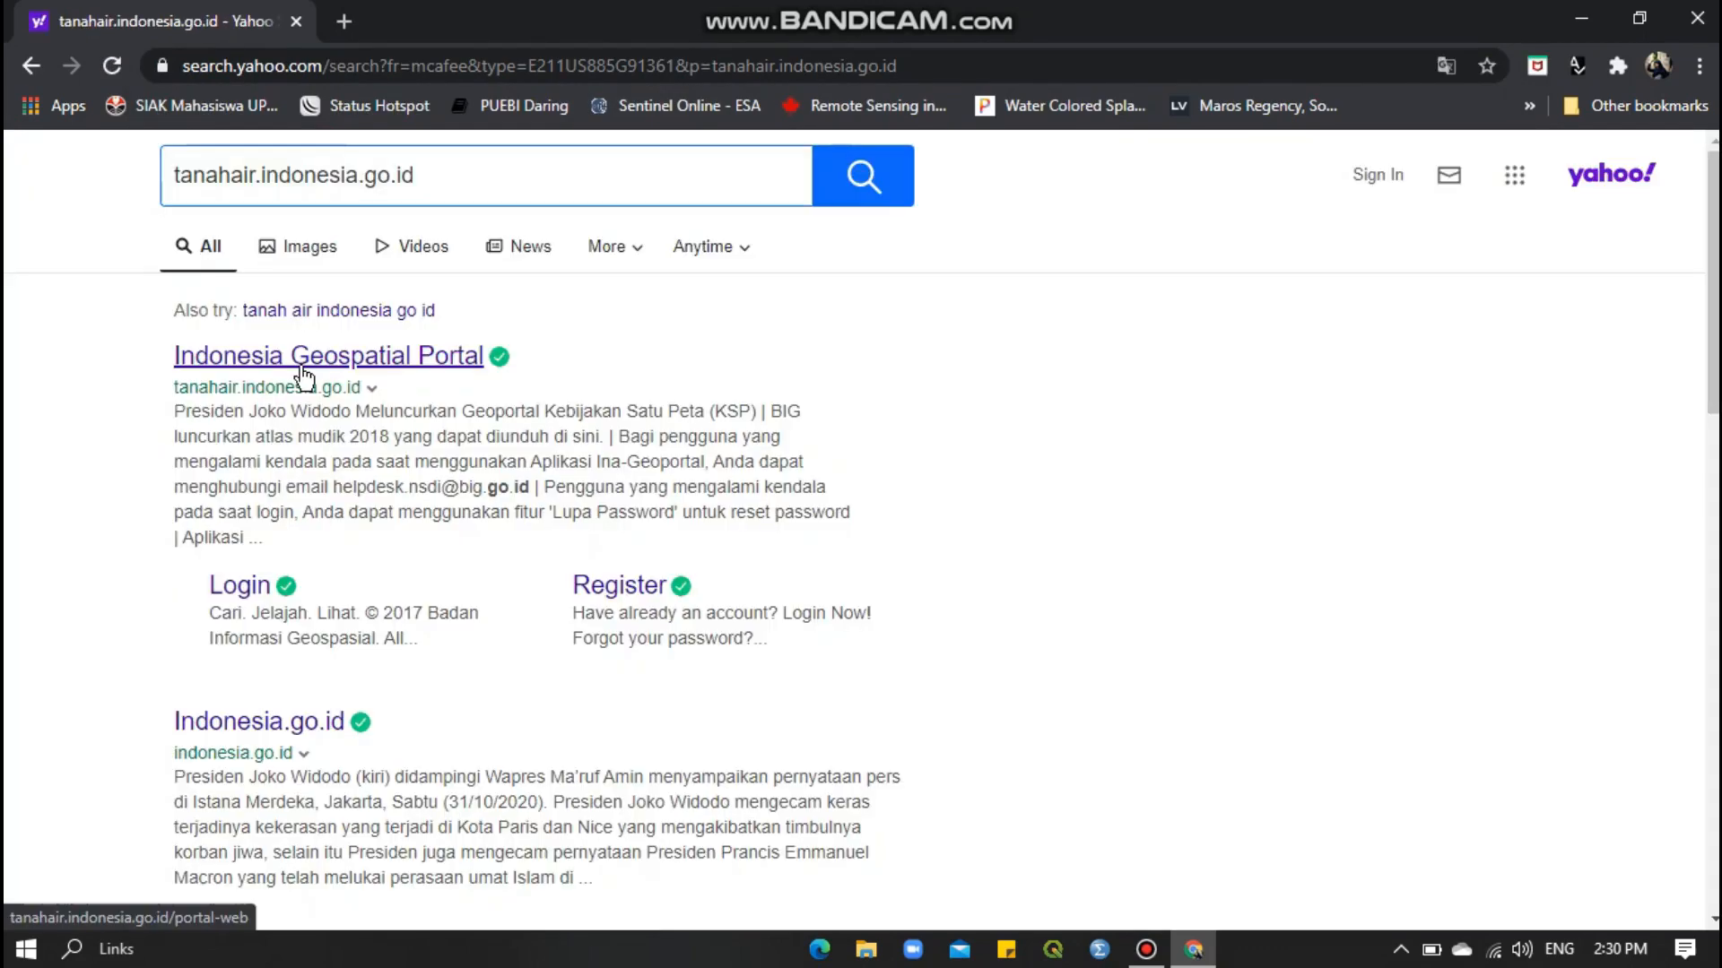
{"action": "left_click", "coordinate": [303, 375]}
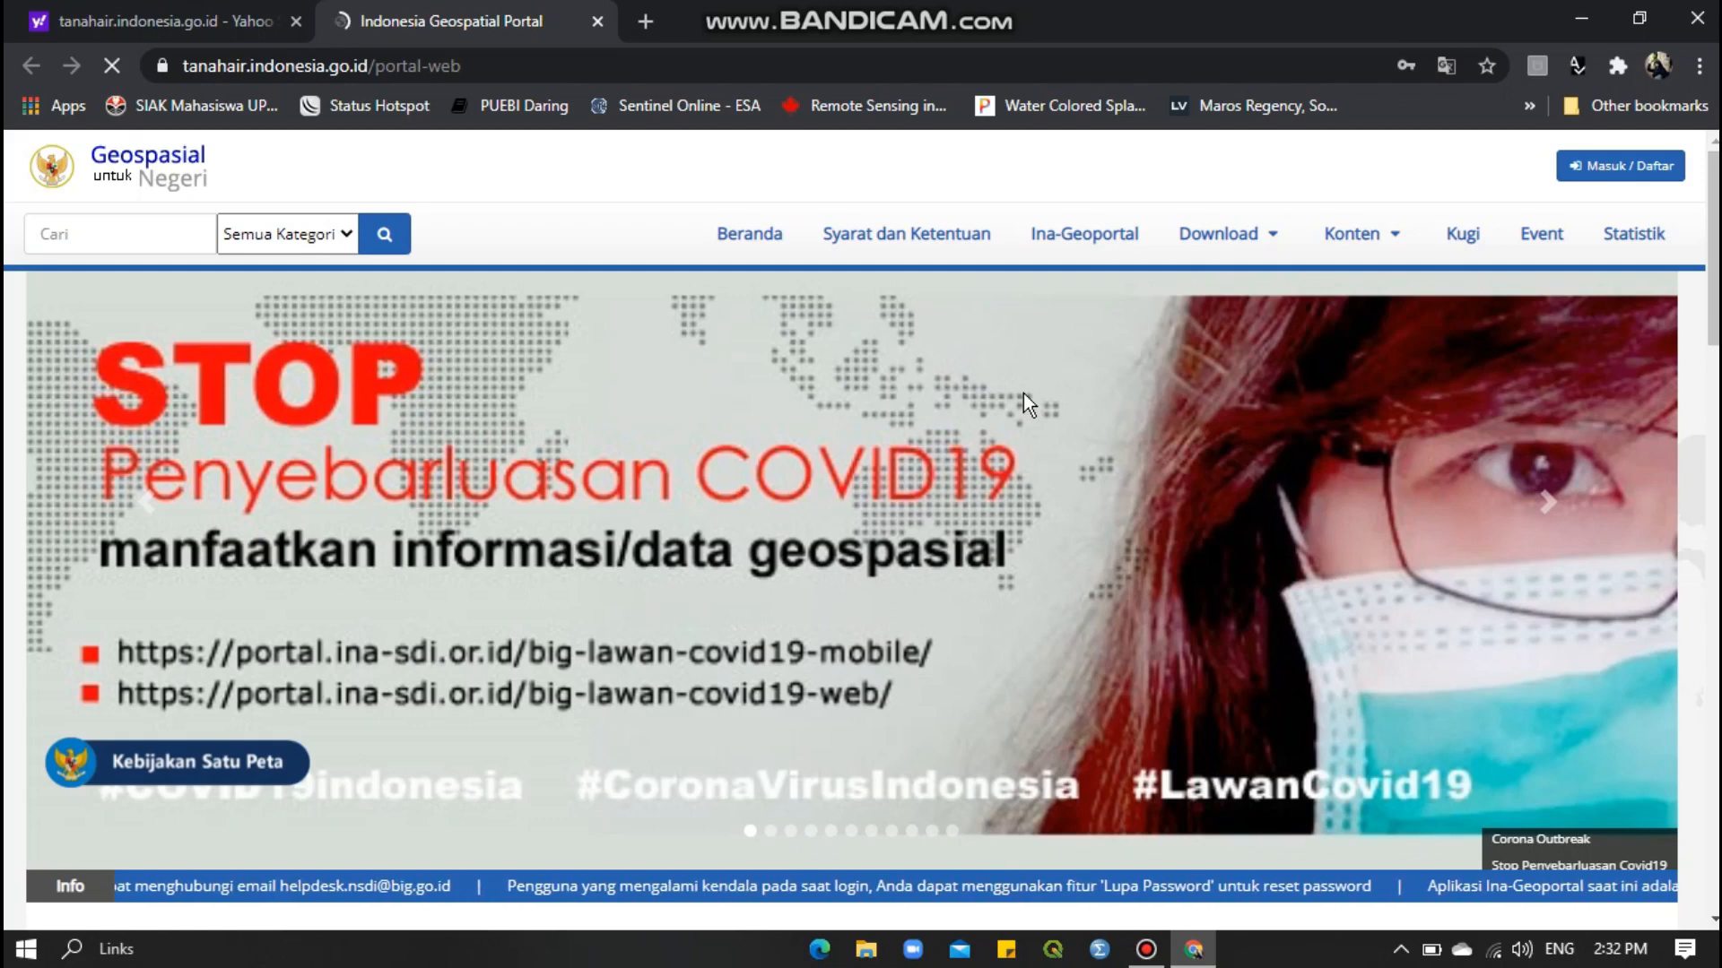
Sign in to the geospatial portal with the saved account credentials and open the download-by-region (perwilayah) map.
{"action": "left_click", "coordinate": [1630, 176]}
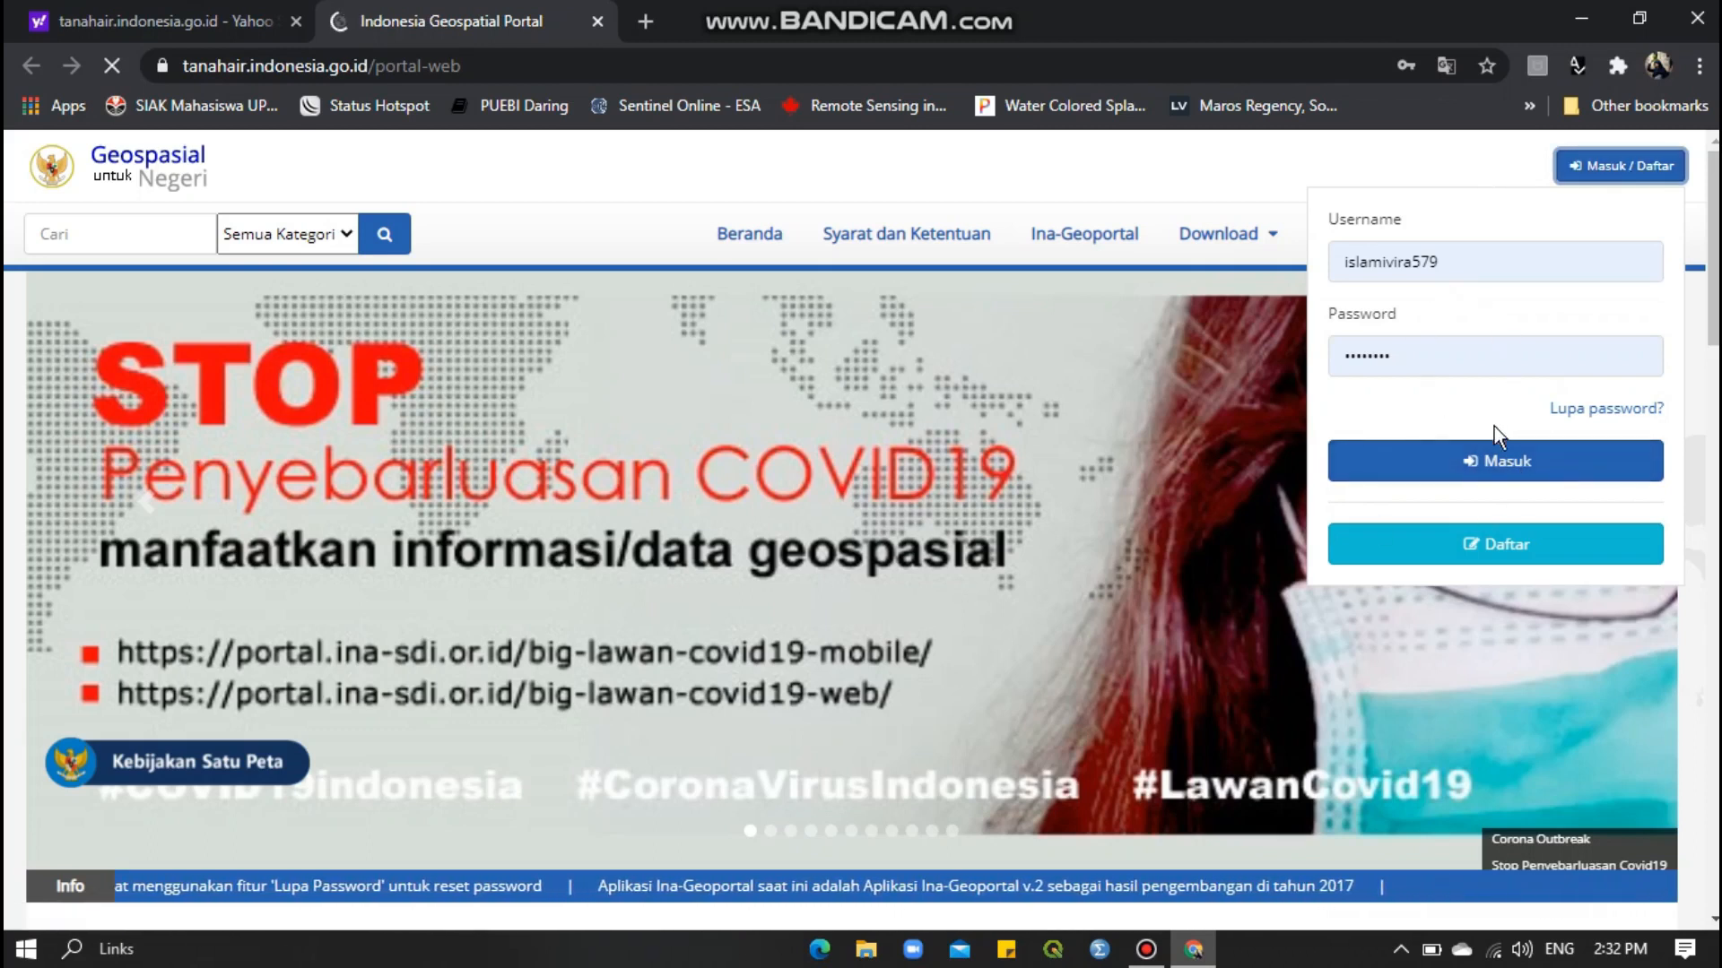
{"action": "left_click", "coordinate": [1521, 456]}
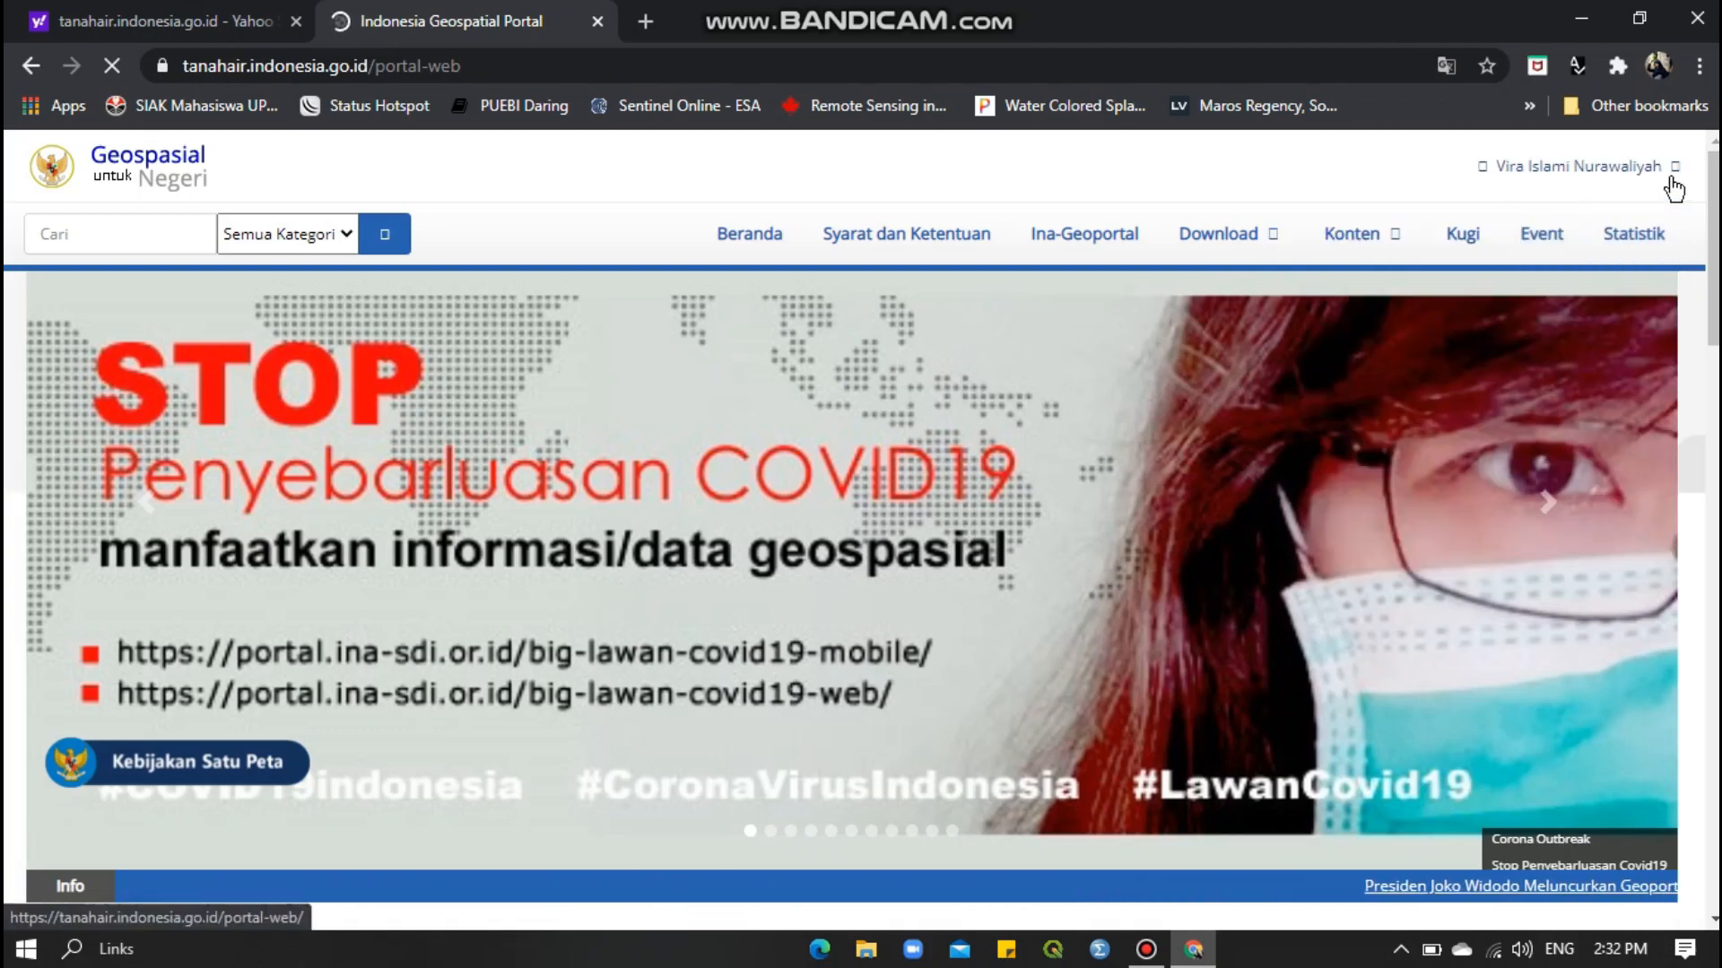
{"action": "left_click", "coordinate": [1272, 243]}
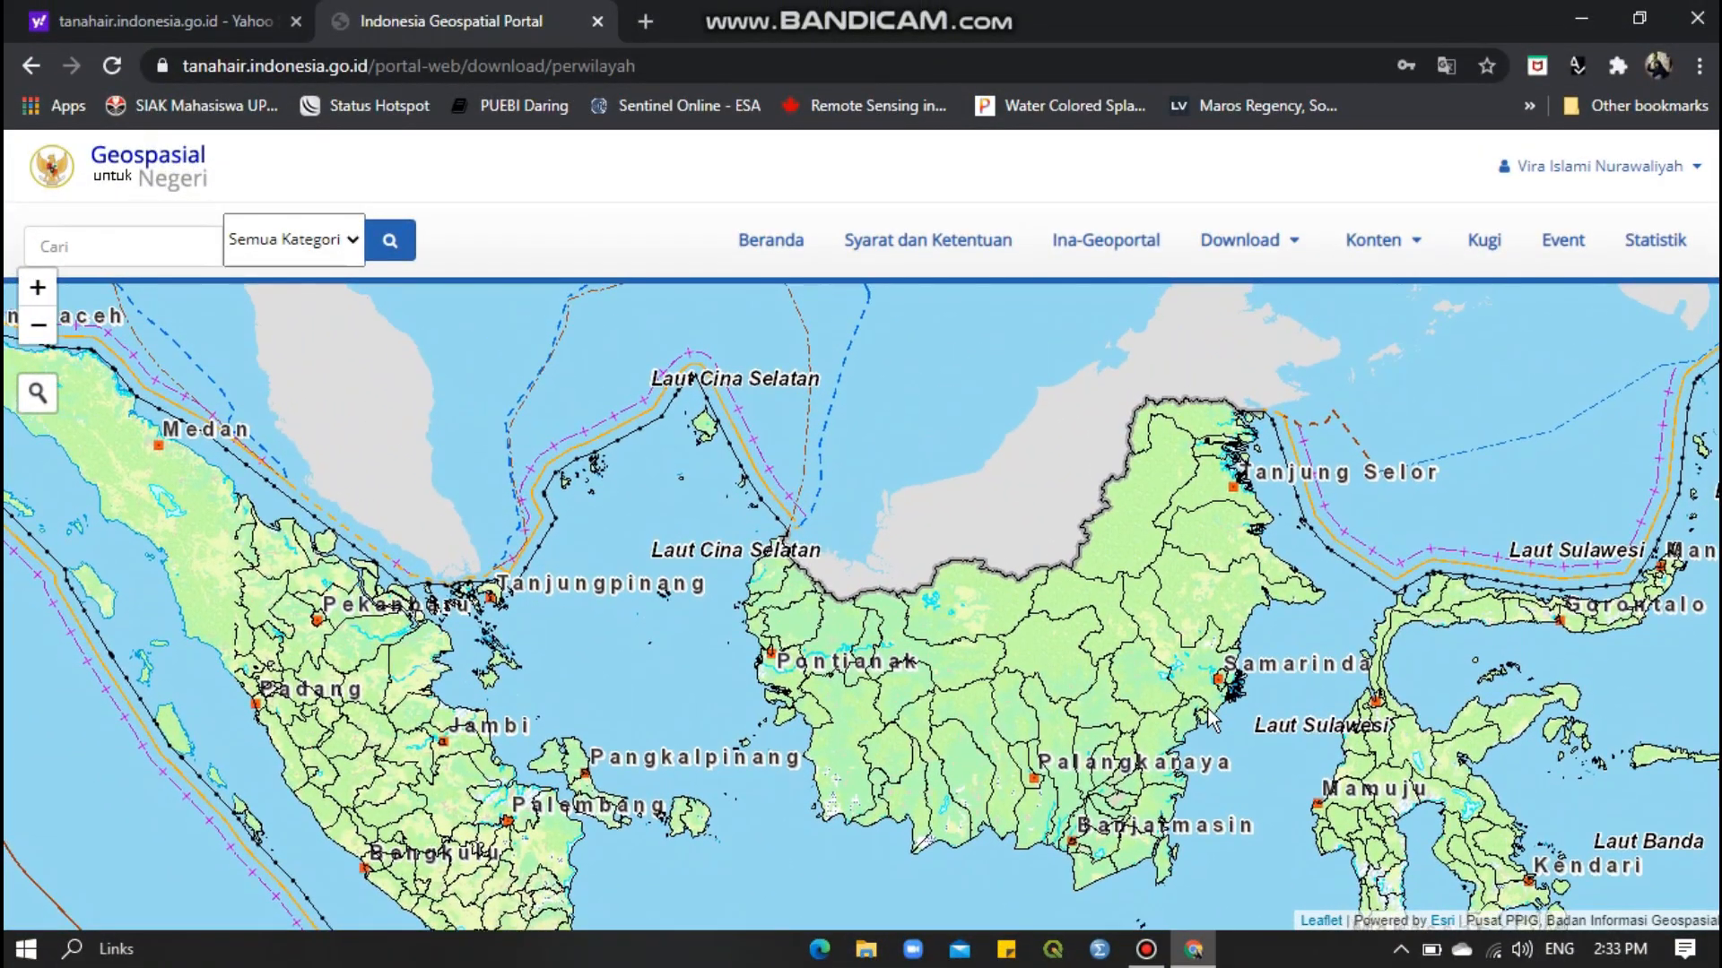
Select Kab. Majalengka in Jawa Barat on the map, set its scale to 25K and download KAB. MAJALENGKA.zip.
{"action": "left_click_drag", "start_coordinate": [1209, 717], "coordinate": [1156, 285]}
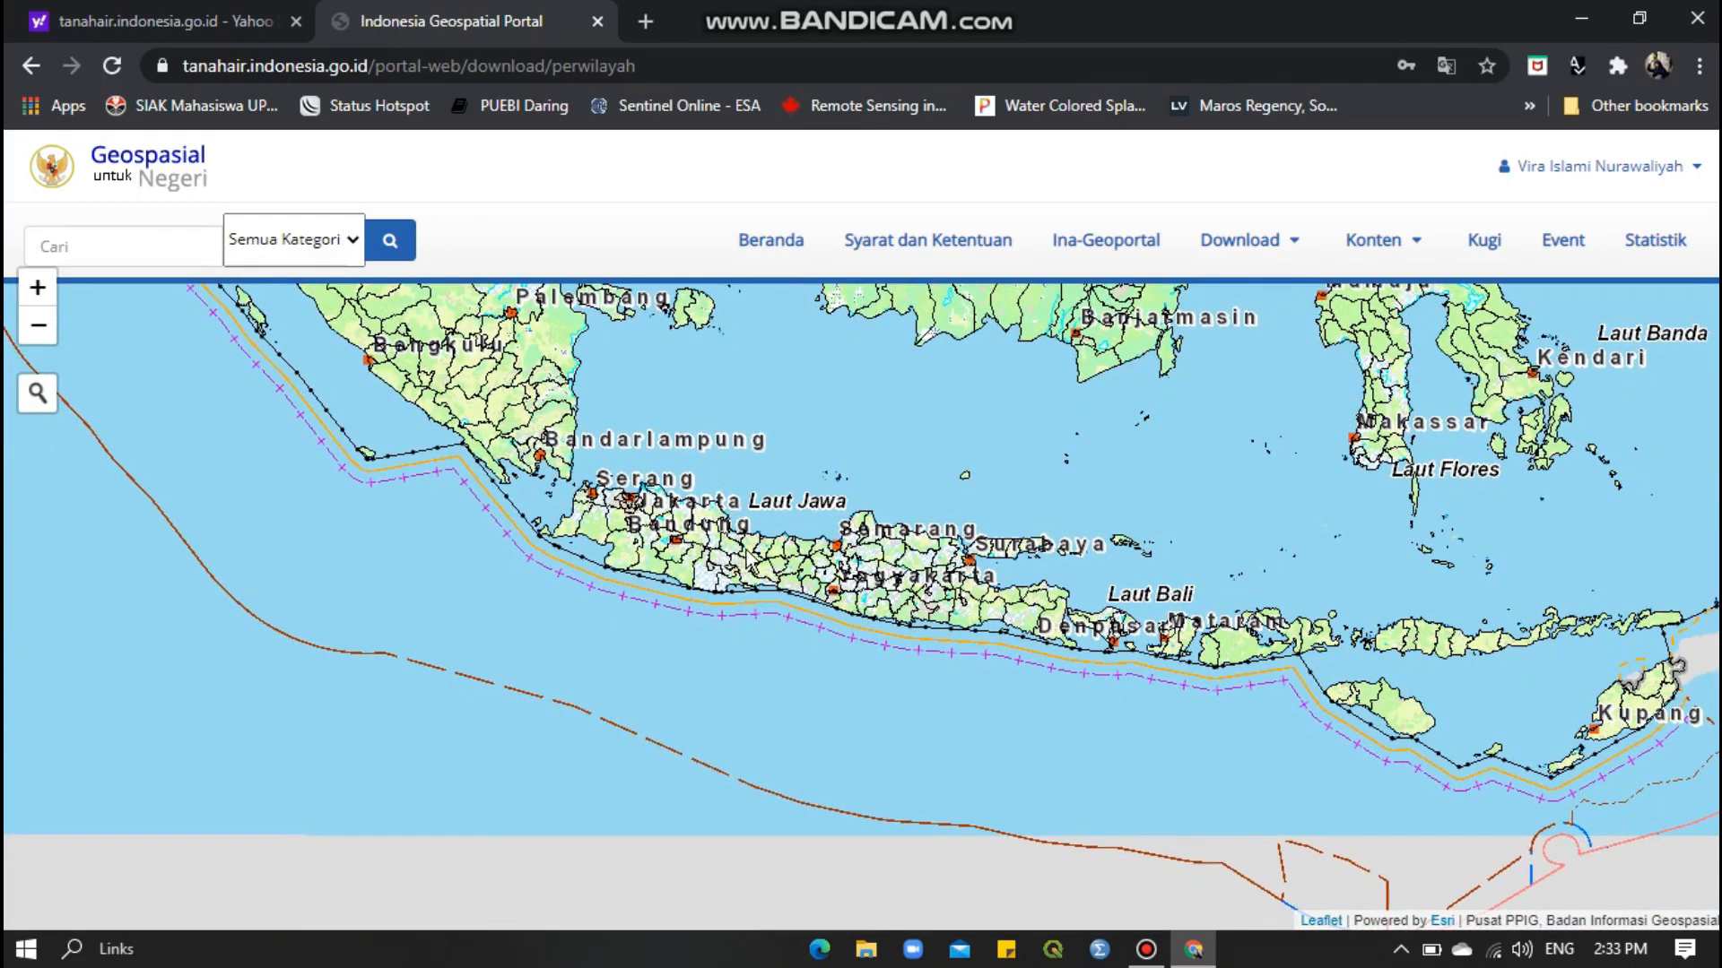
{"action": "scroll", "coordinate": [762, 558], "scroll_direction": "up", "scroll_amount": 2}
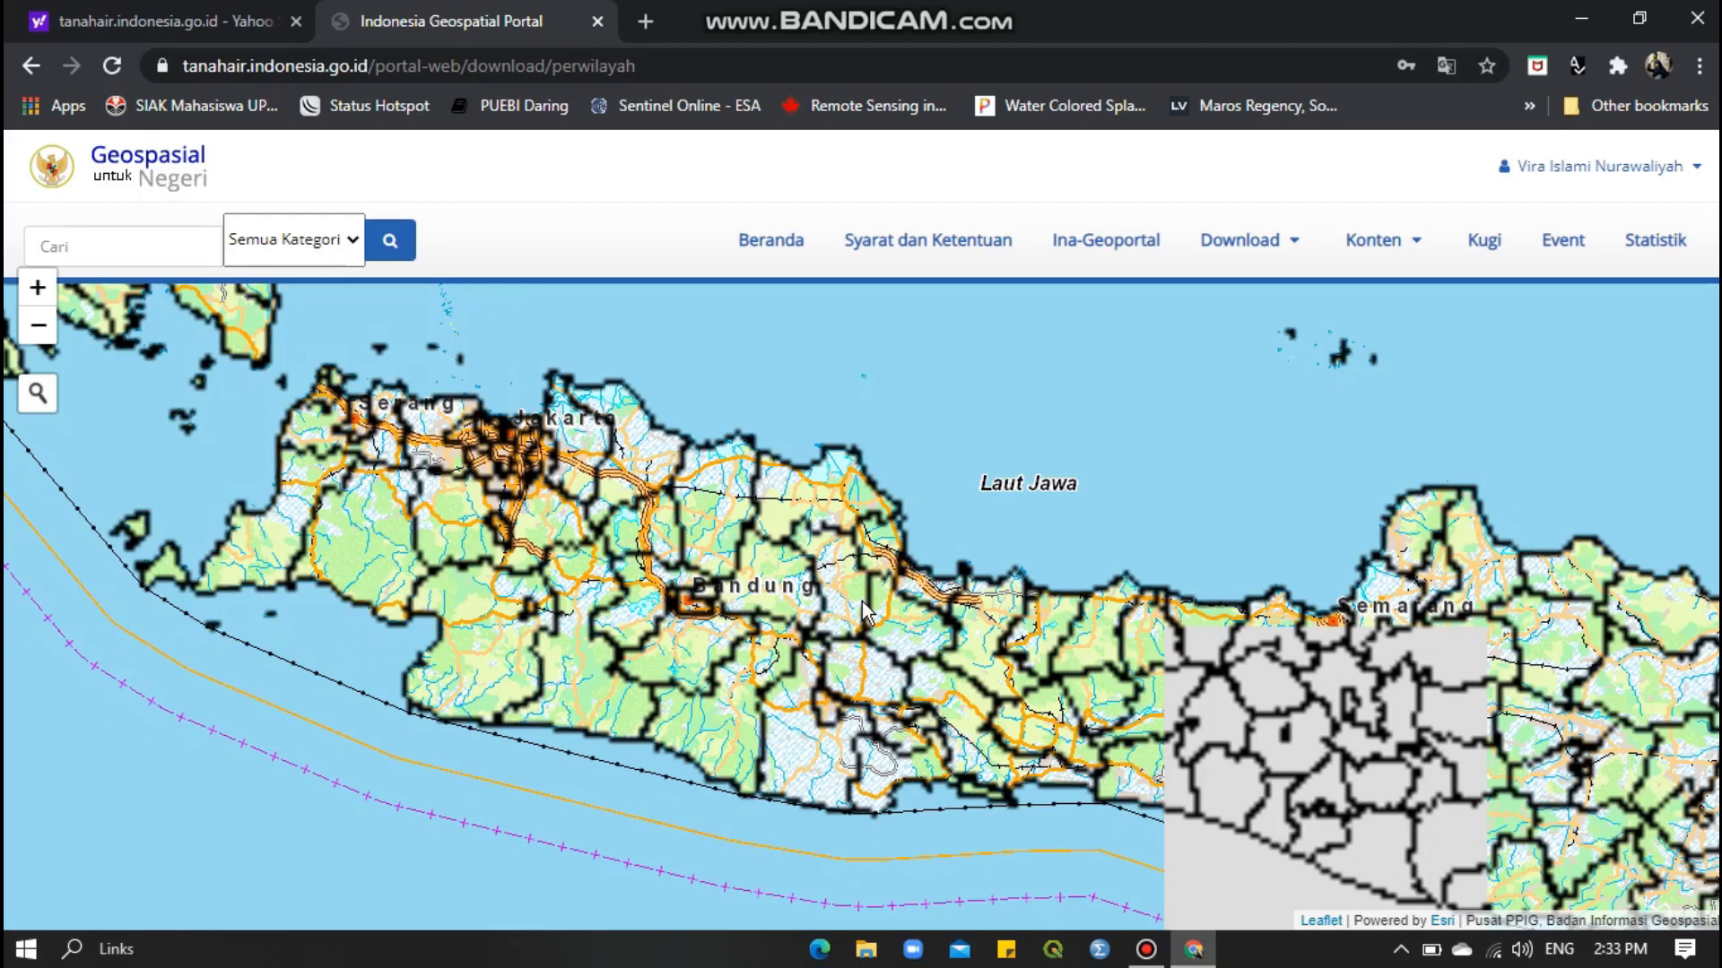
{"action": "scroll", "coordinate": [882, 591], "scroll_direction": "up", "scroll_amount": 4}
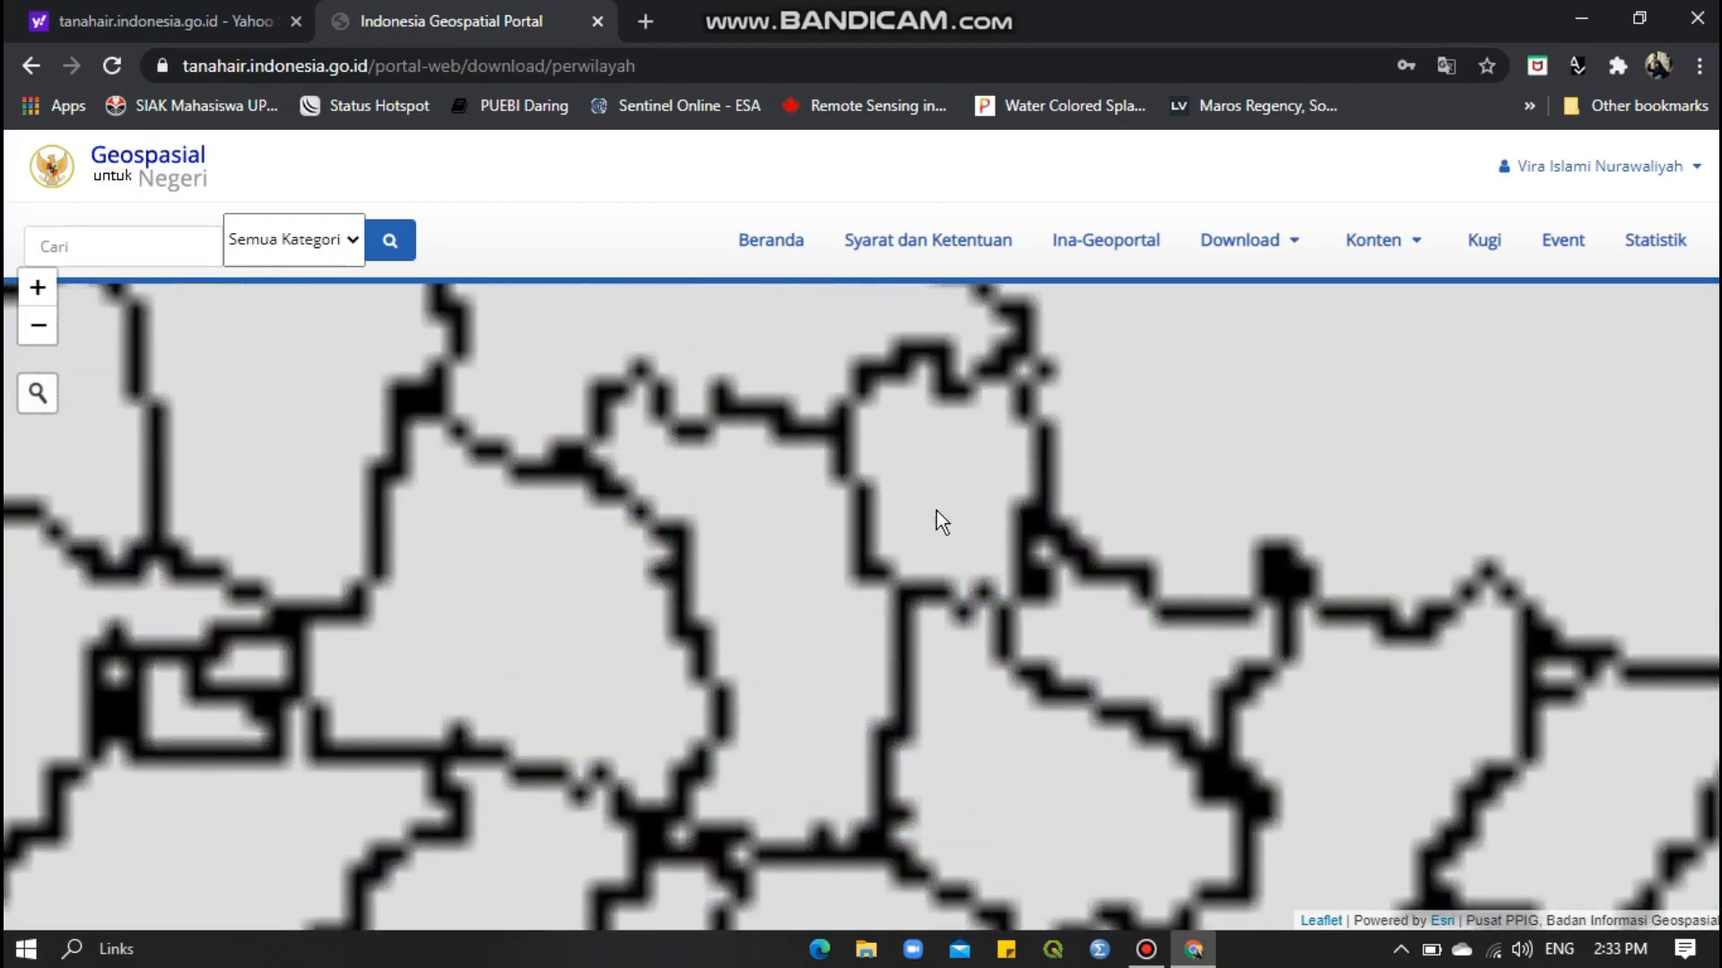
{"action": "left_click_drag", "start_coordinate": [1227, 454], "coordinate": [1345, 454]}
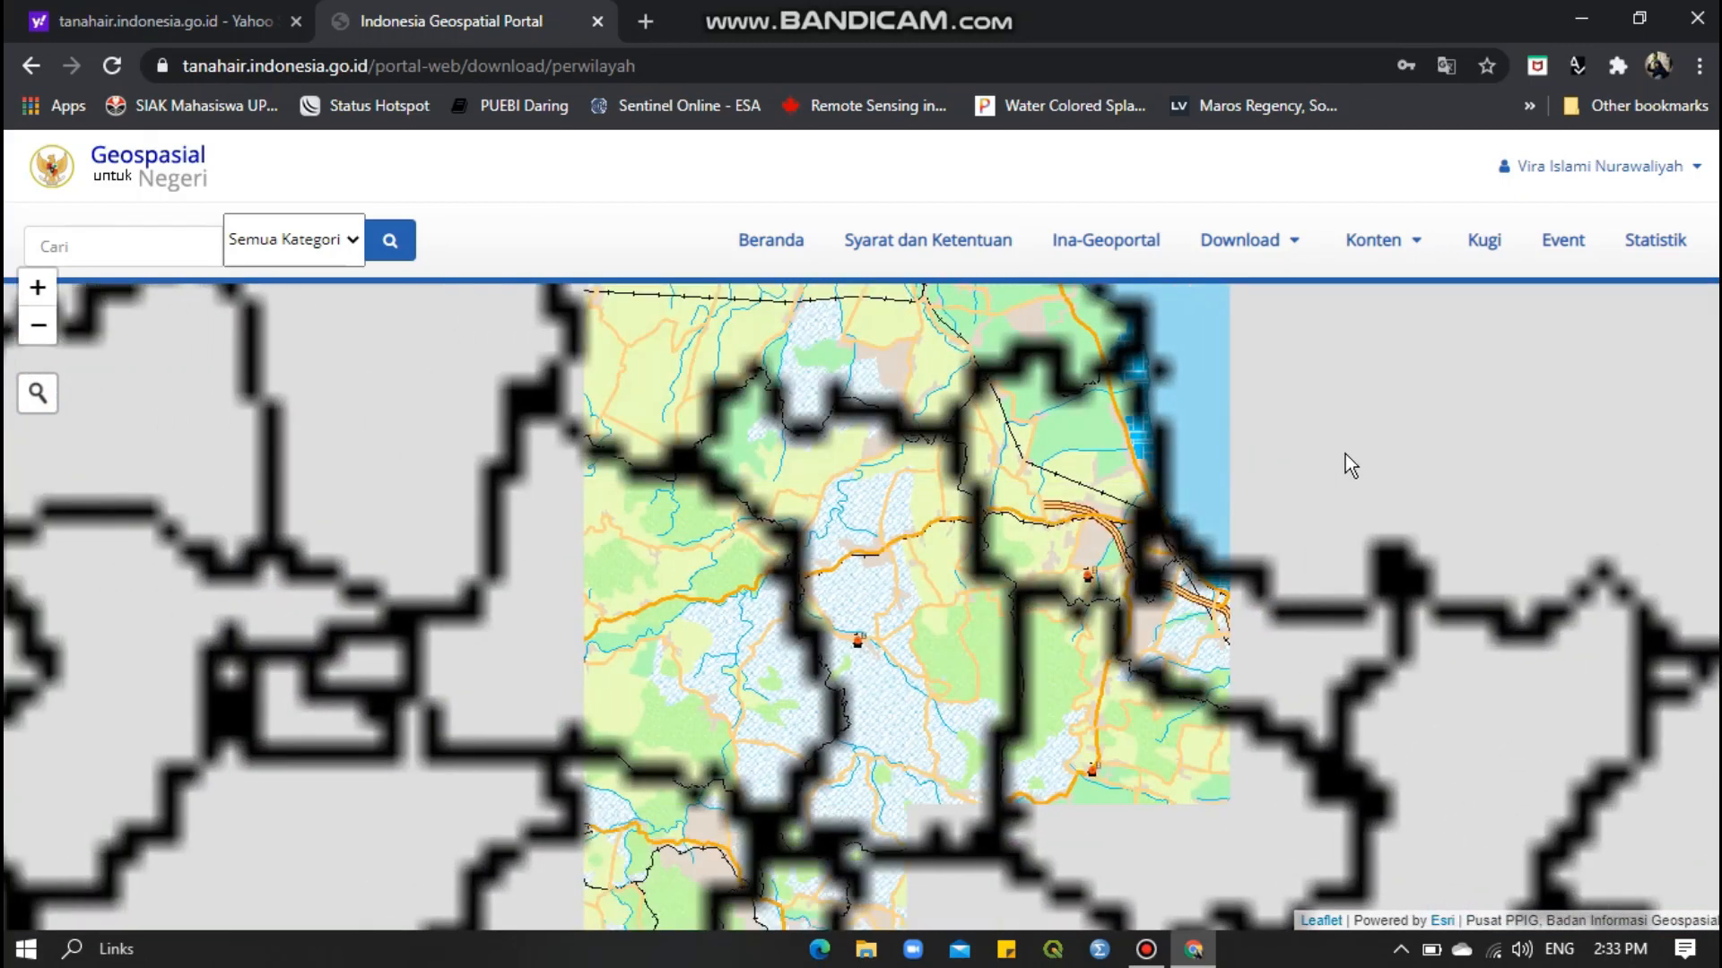
{"action": "left_click", "coordinate": [933, 574]}
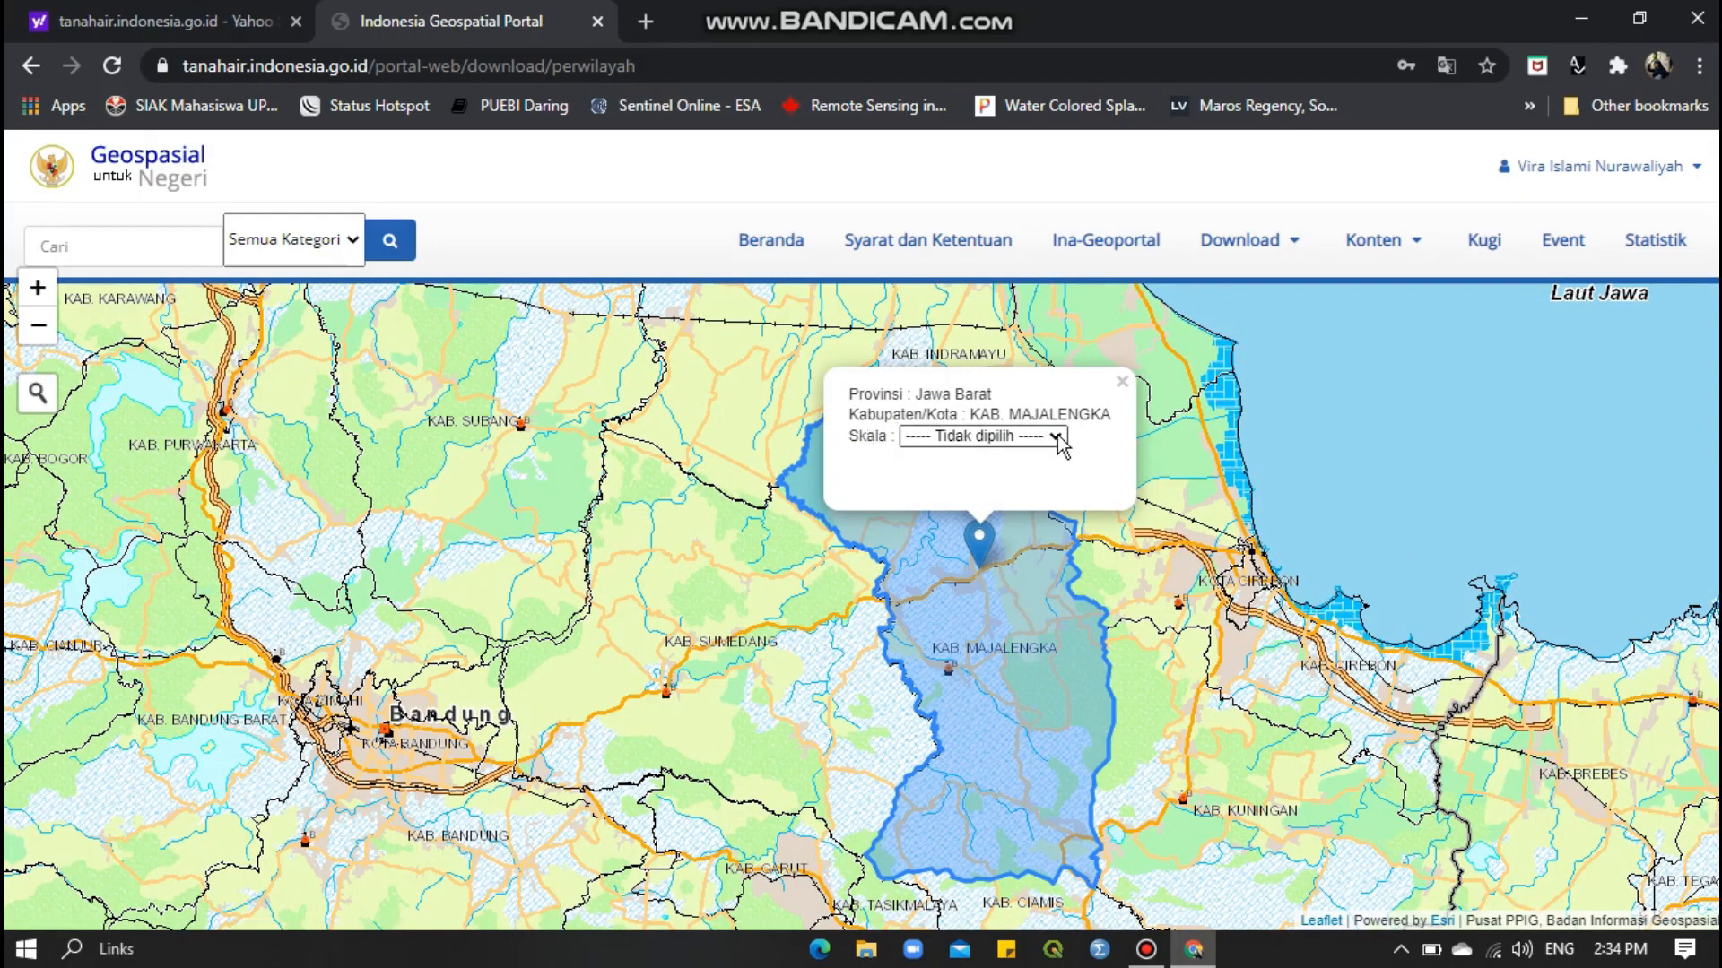
{"action": "left_click", "coordinate": [1058, 438]}
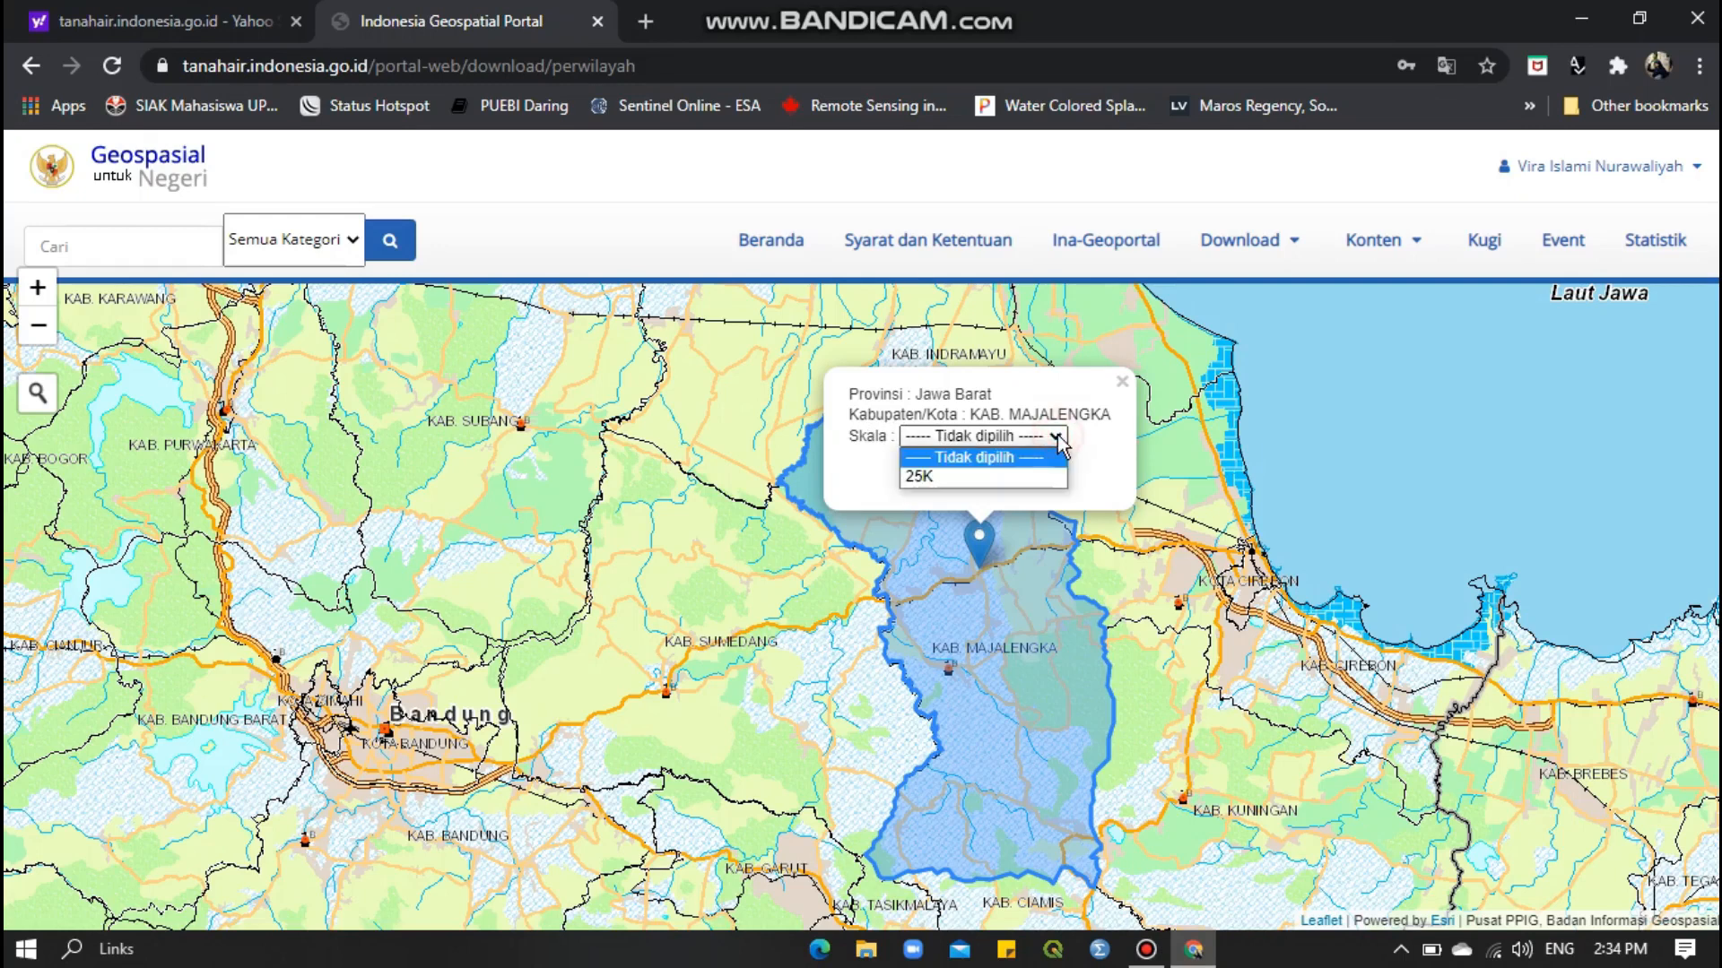
{"action": "left_click", "coordinate": [1040, 478]}
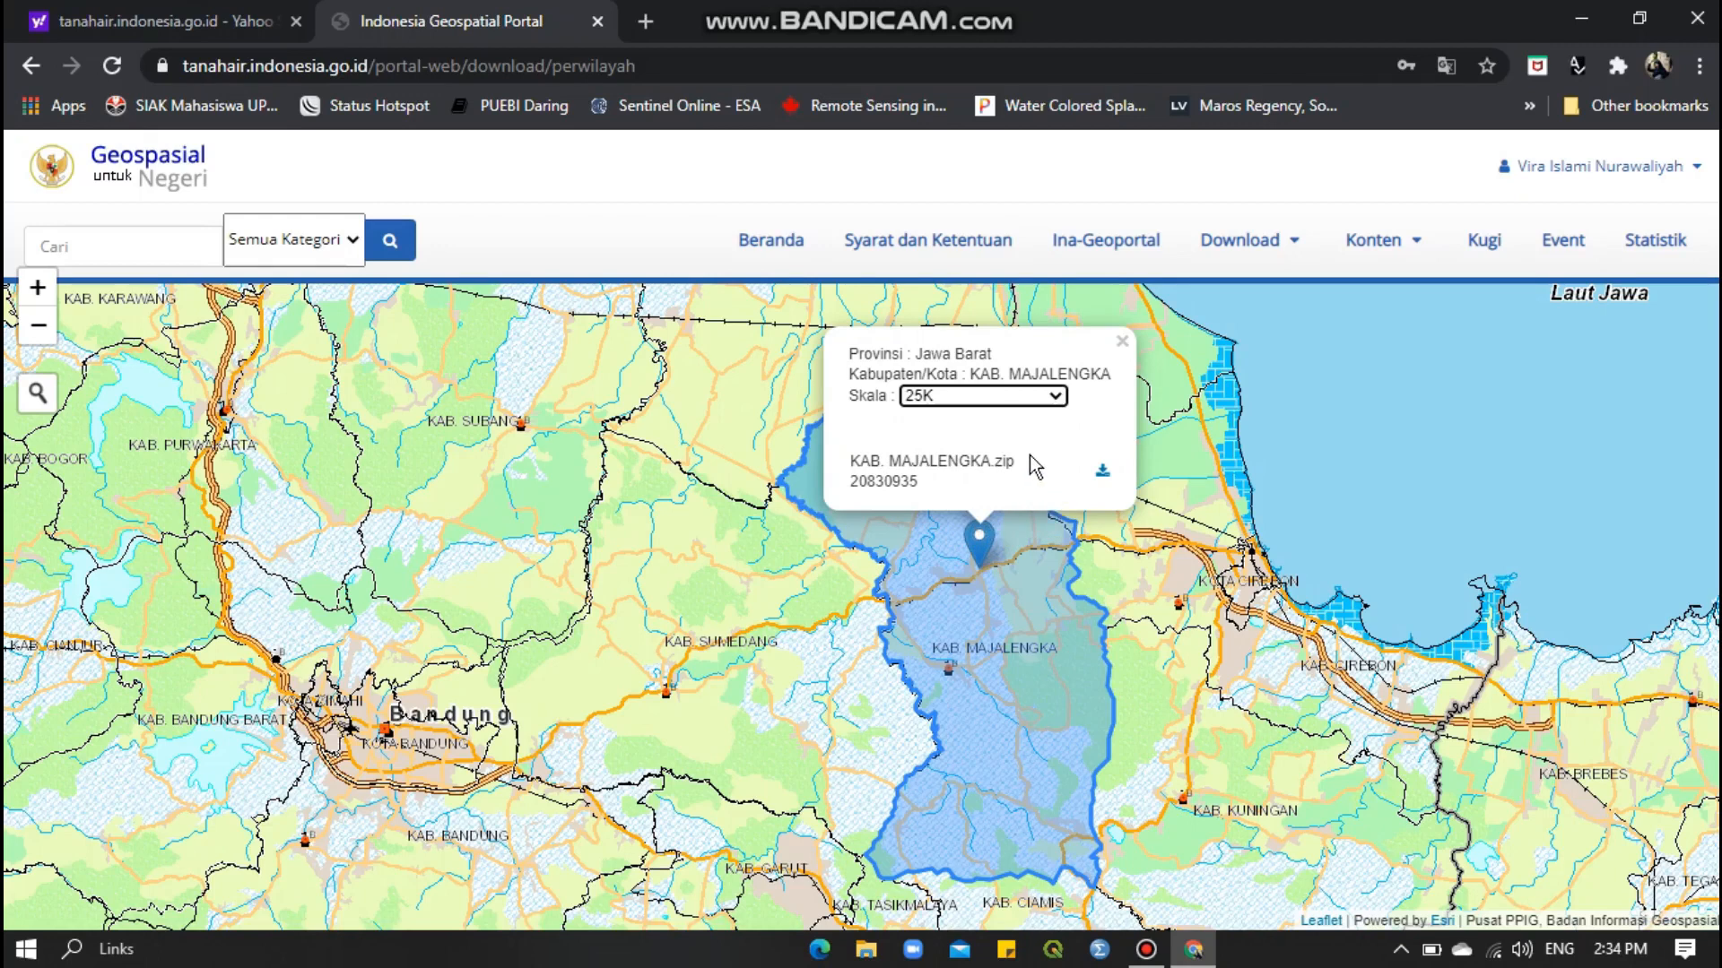
{"action": "left_click", "coordinate": [1102, 480]}
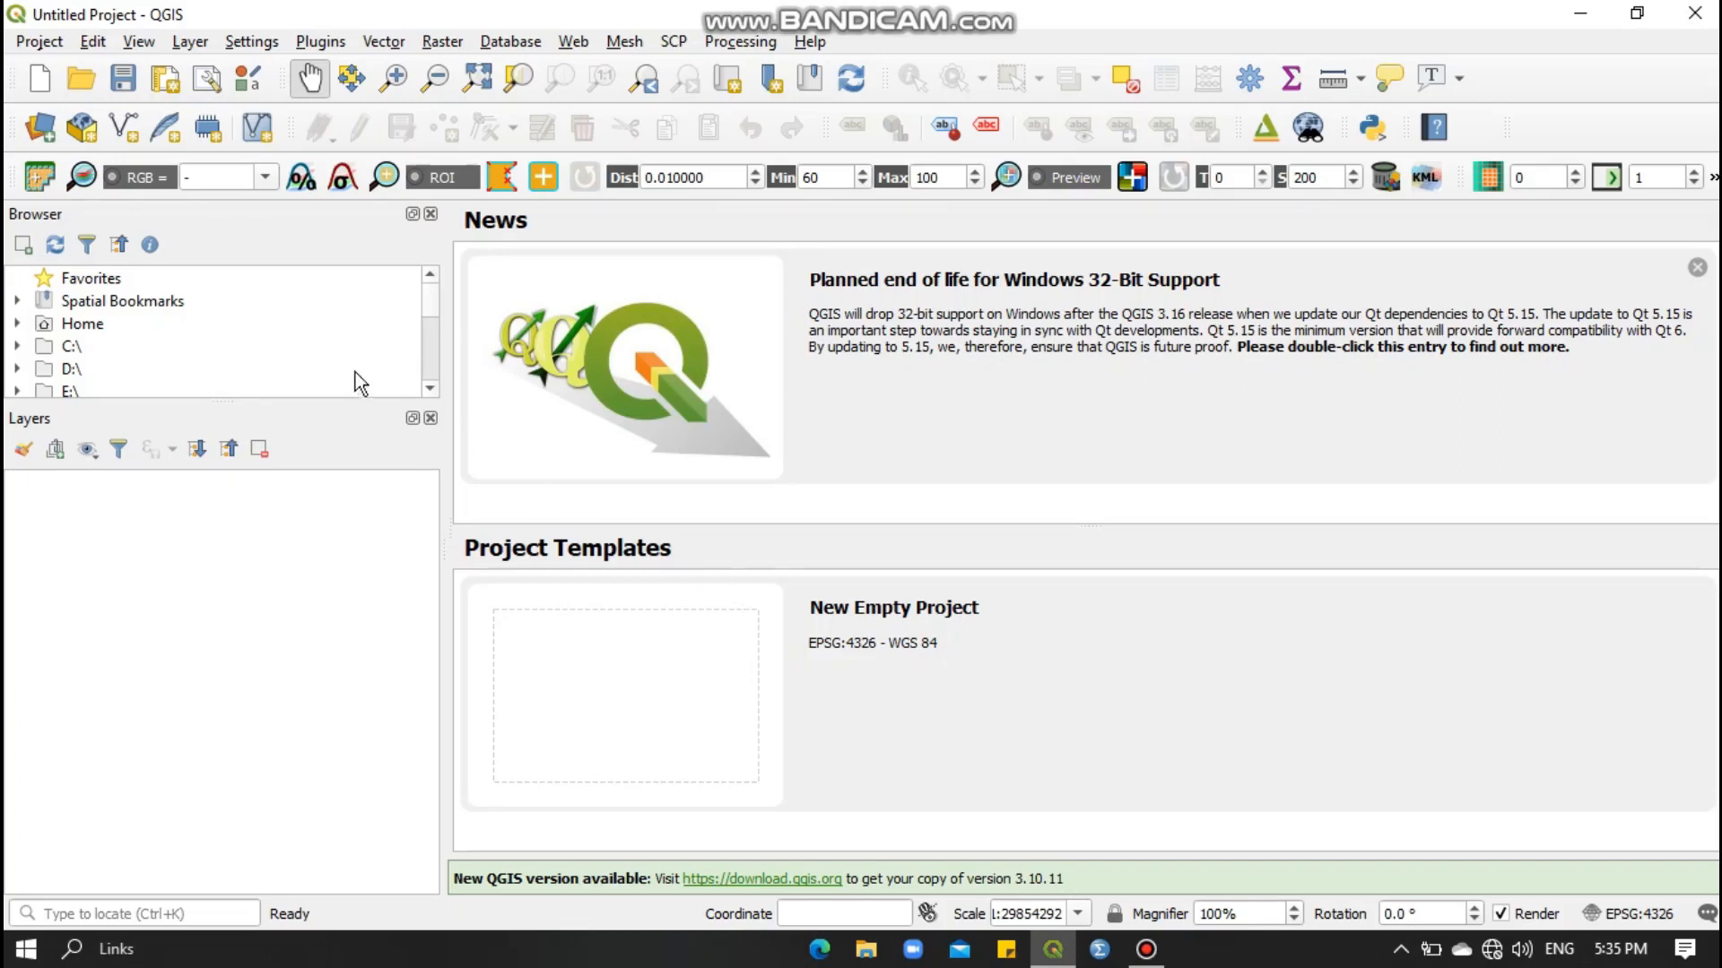
In QGIS, add ASTGTMV003_S07E108_dem.tif from the UTS/3D MAPS folder to the project as a raster layer.
{"action": "left_click", "coordinate": [430, 392]}
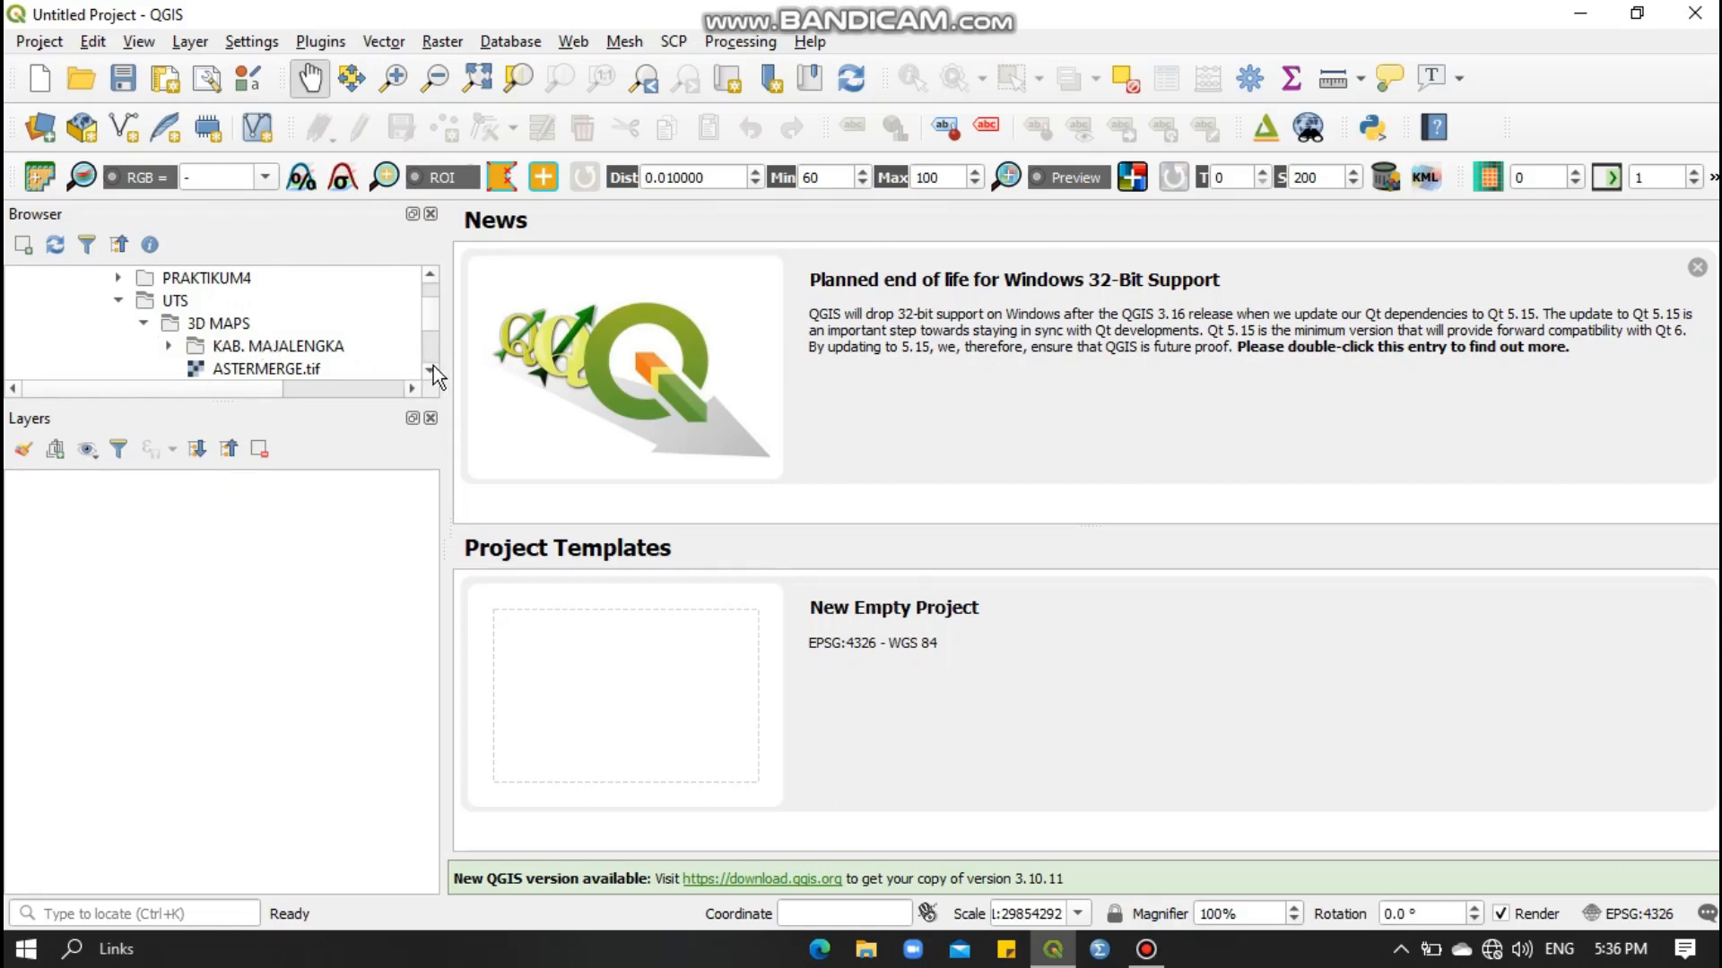
{"action": "scroll", "coordinate": [433, 366], "scroll_direction": "down", "scroll_amount": 1}
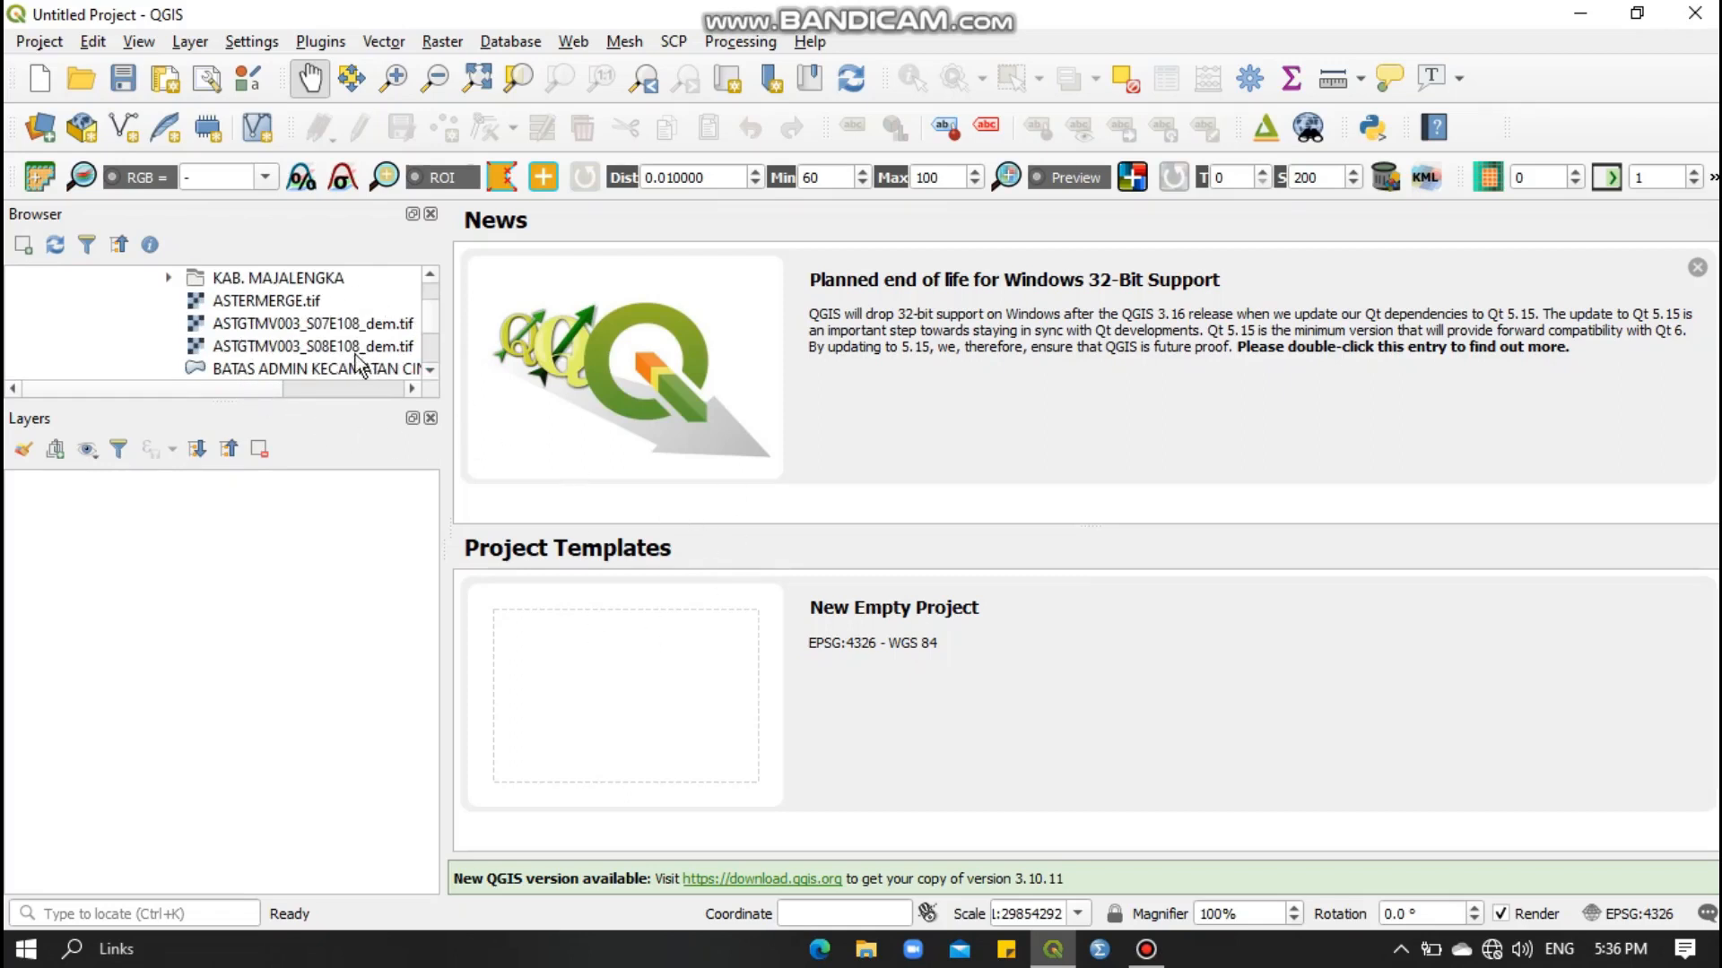
{"action": "left_click", "coordinate": [329, 328]}
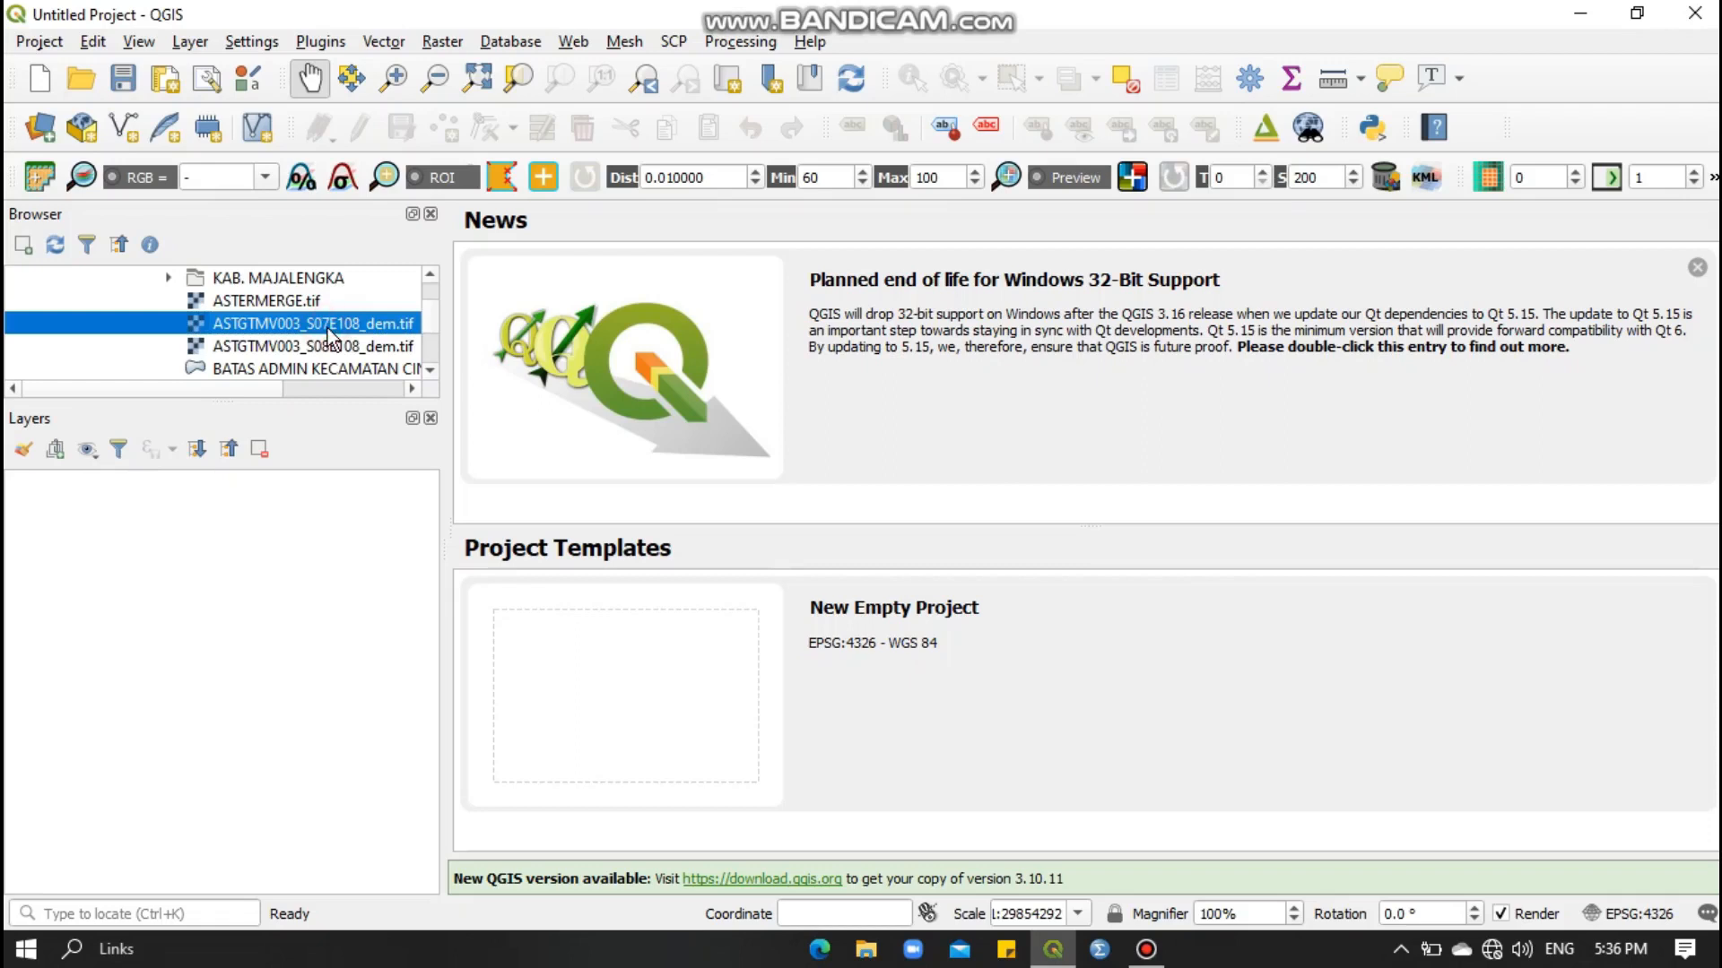
{"action": "left_click_drag", "start_coordinate": [335, 325], "coordinate": [162, 504]}
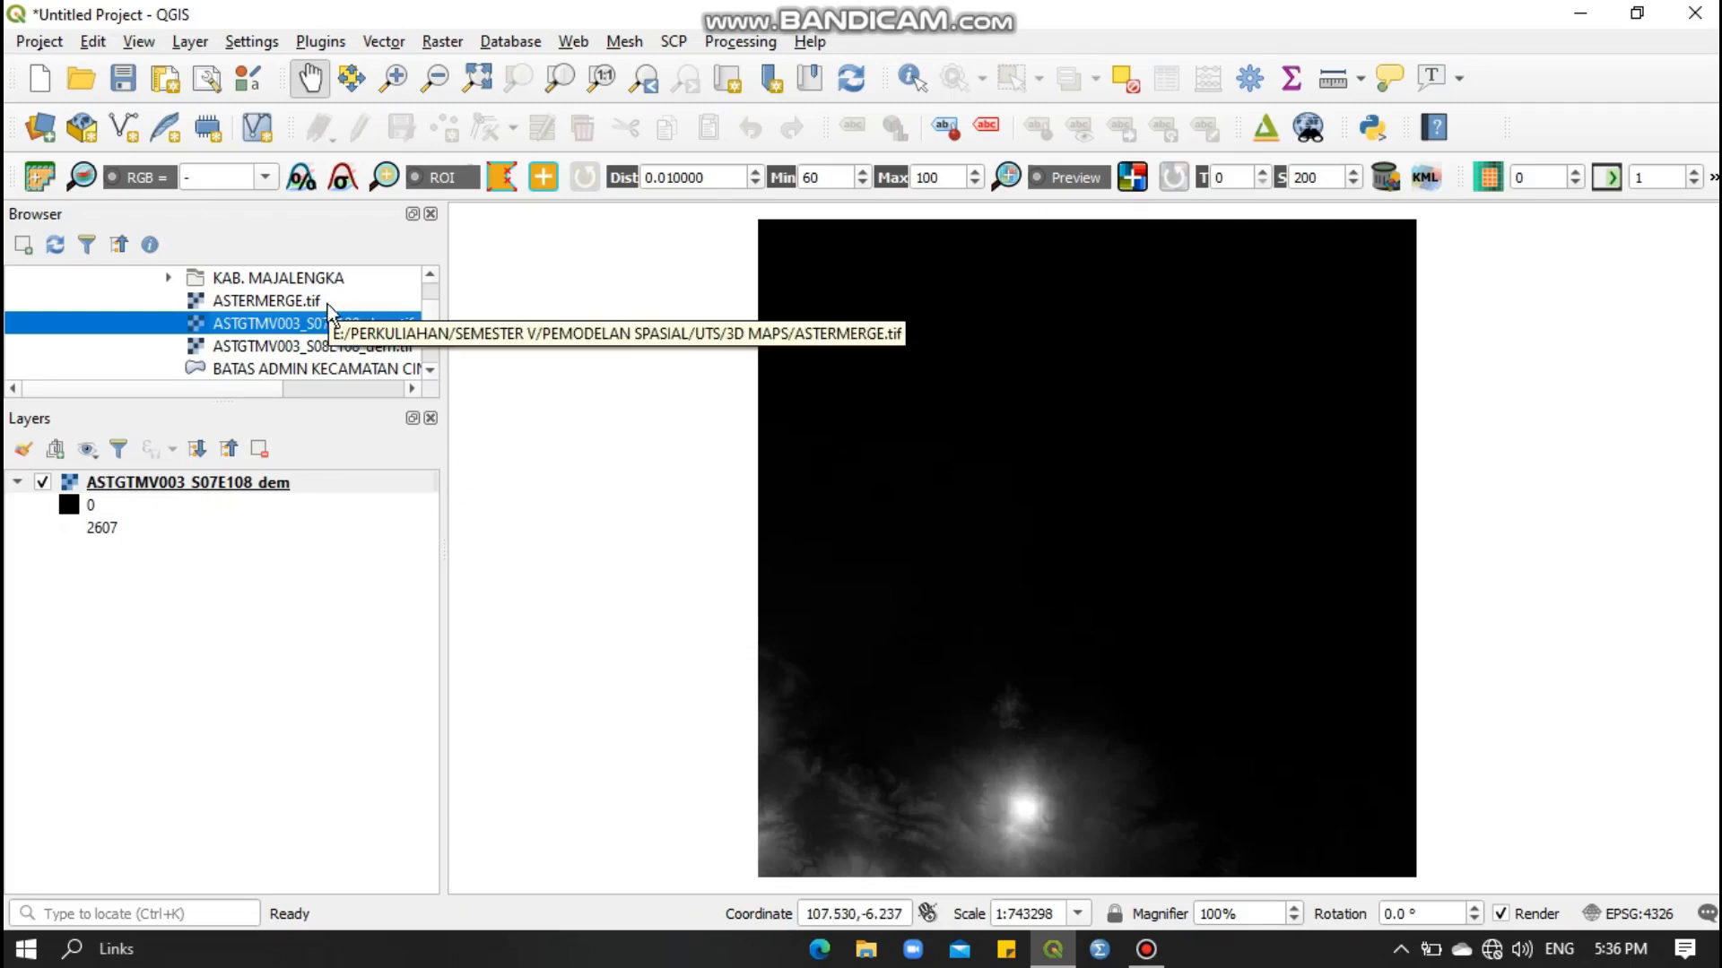
Add the ASTGTMV003_S08E108_dem.tif raster and the ADMINISTRASIDESA_AR_25K.shp boundaries from the KAB. MAJALENGKA folder to the project.
{"action": "double_click", "coordinate": [356, 345]}
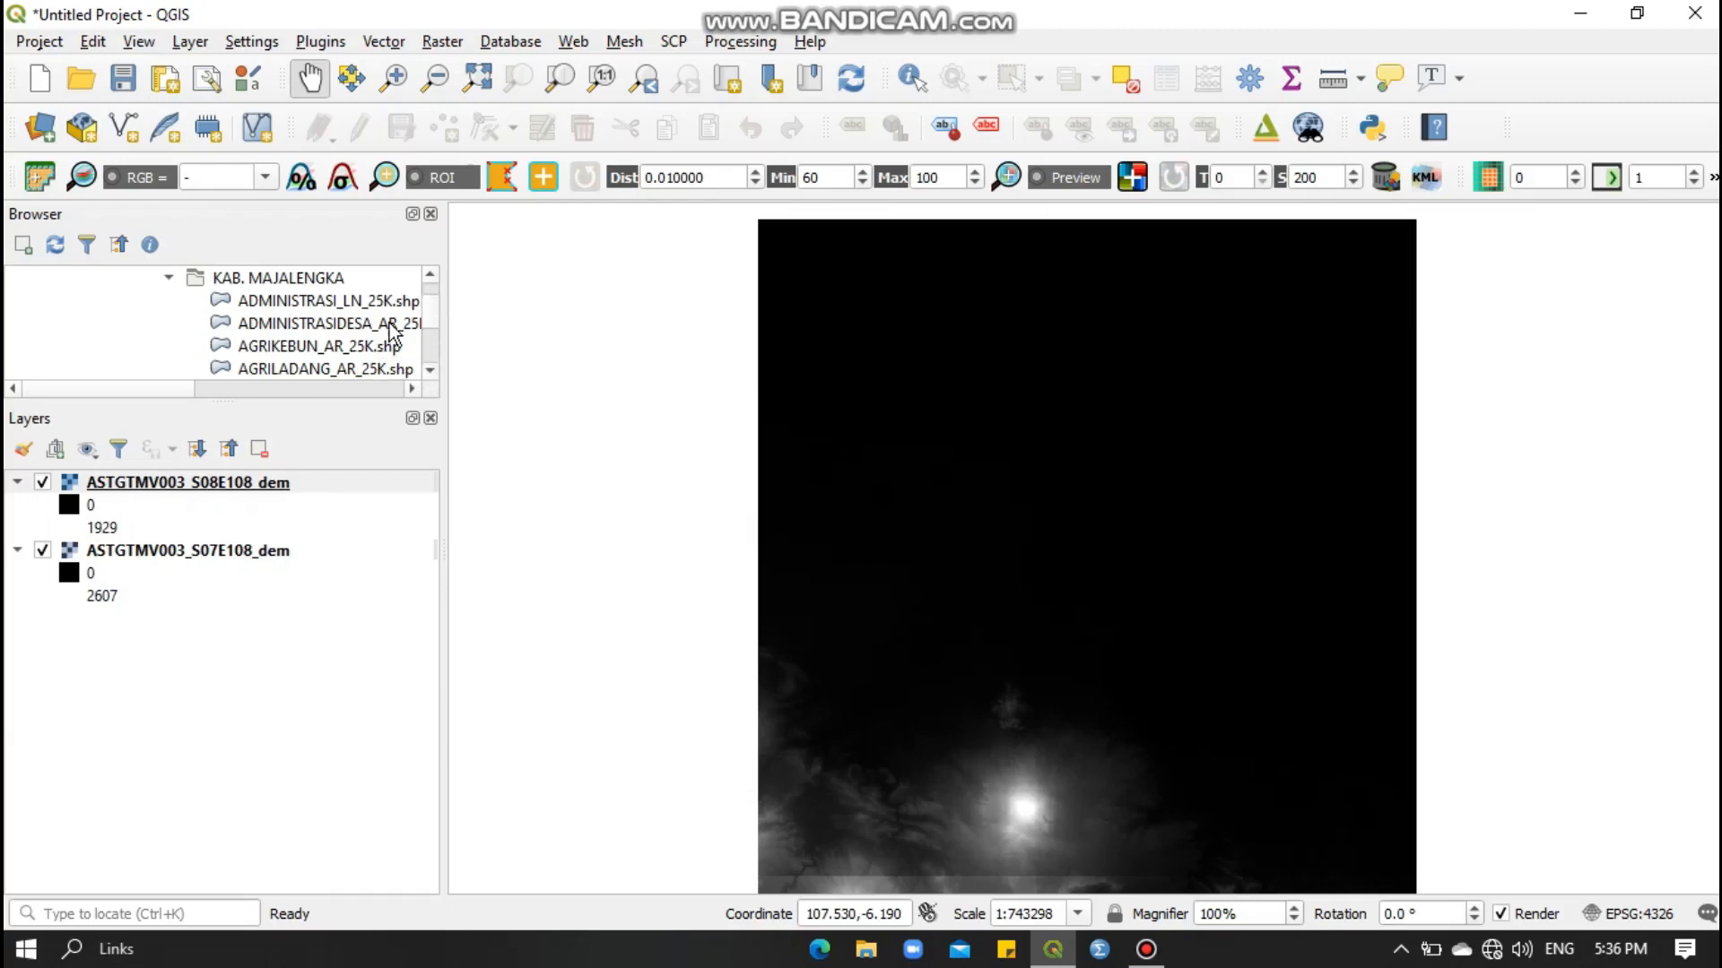
{"action": "mouse_move", "coordinate": [391, 329]}
{"action": "left_mouse_down"}
{"action": "mouse_move", "coordinate": [260, 650]}
{"action": "mouse_move", "coordinate": [249, 634]}
{"action": "left_mouse_up"}
Examine how the Majalengka village boundaries lie across the two DEM tiles and the seam between them.
{"action": "scroll", "coordinate": [822, 507], "scroll_direction": "up", "scroll_amount": 3}
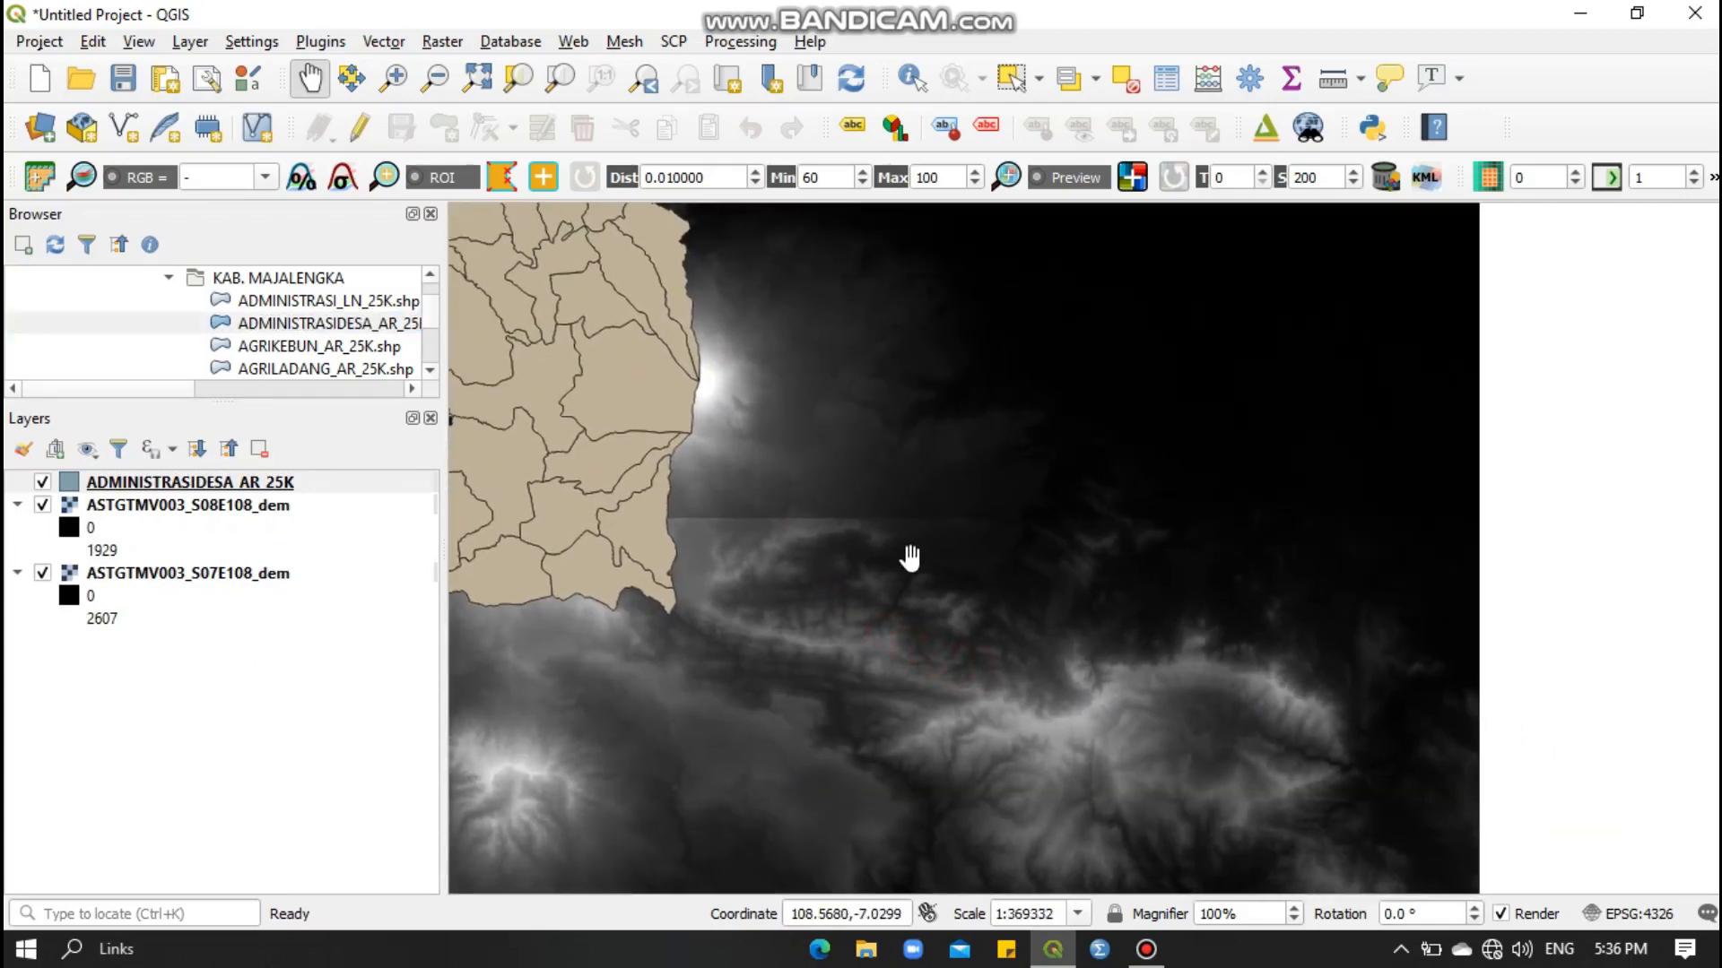
{"action": "left_click_drag", "start_coordinate": [728, 494], "coordinate": [1099, 499]}
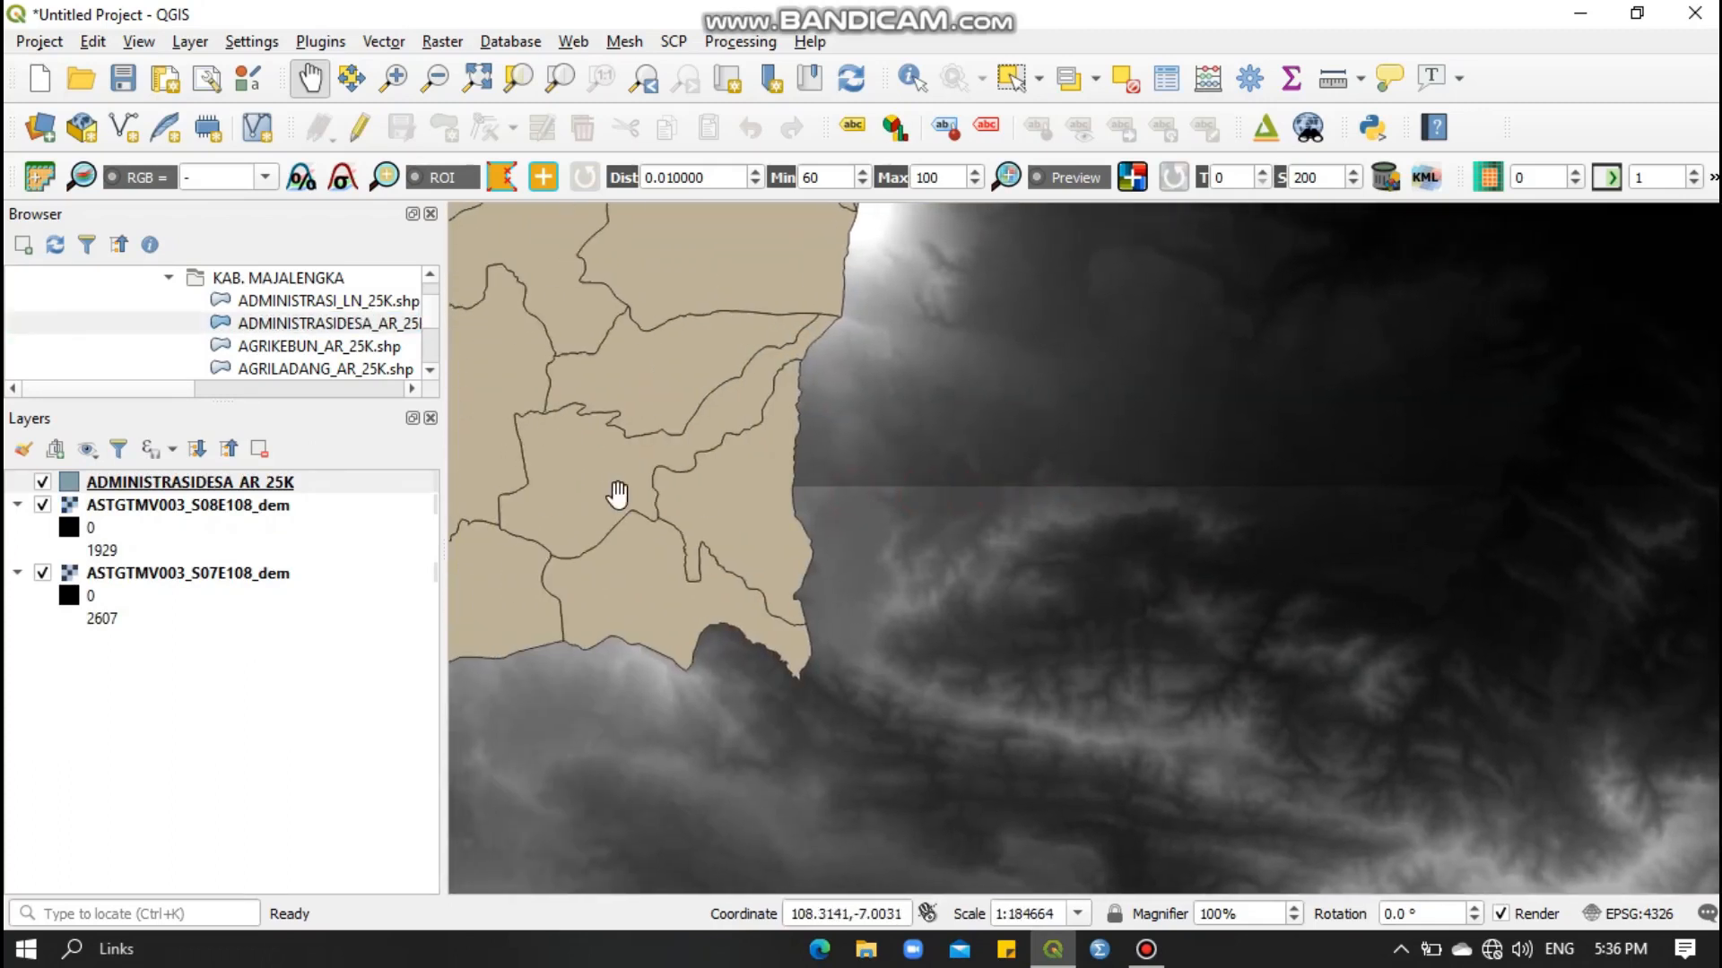
{"action": "left_click_drag", "start_coordinate": [615, 492], "coordinate": [1099, 530]}
{"action": "left_click_drag", "start_coordinate": [710, 503], "coordinate": [899, 546]}
{"action": "scroll", "coordinate": [900, 543], "scroll_direction": "up", "scroll_amount": 2}
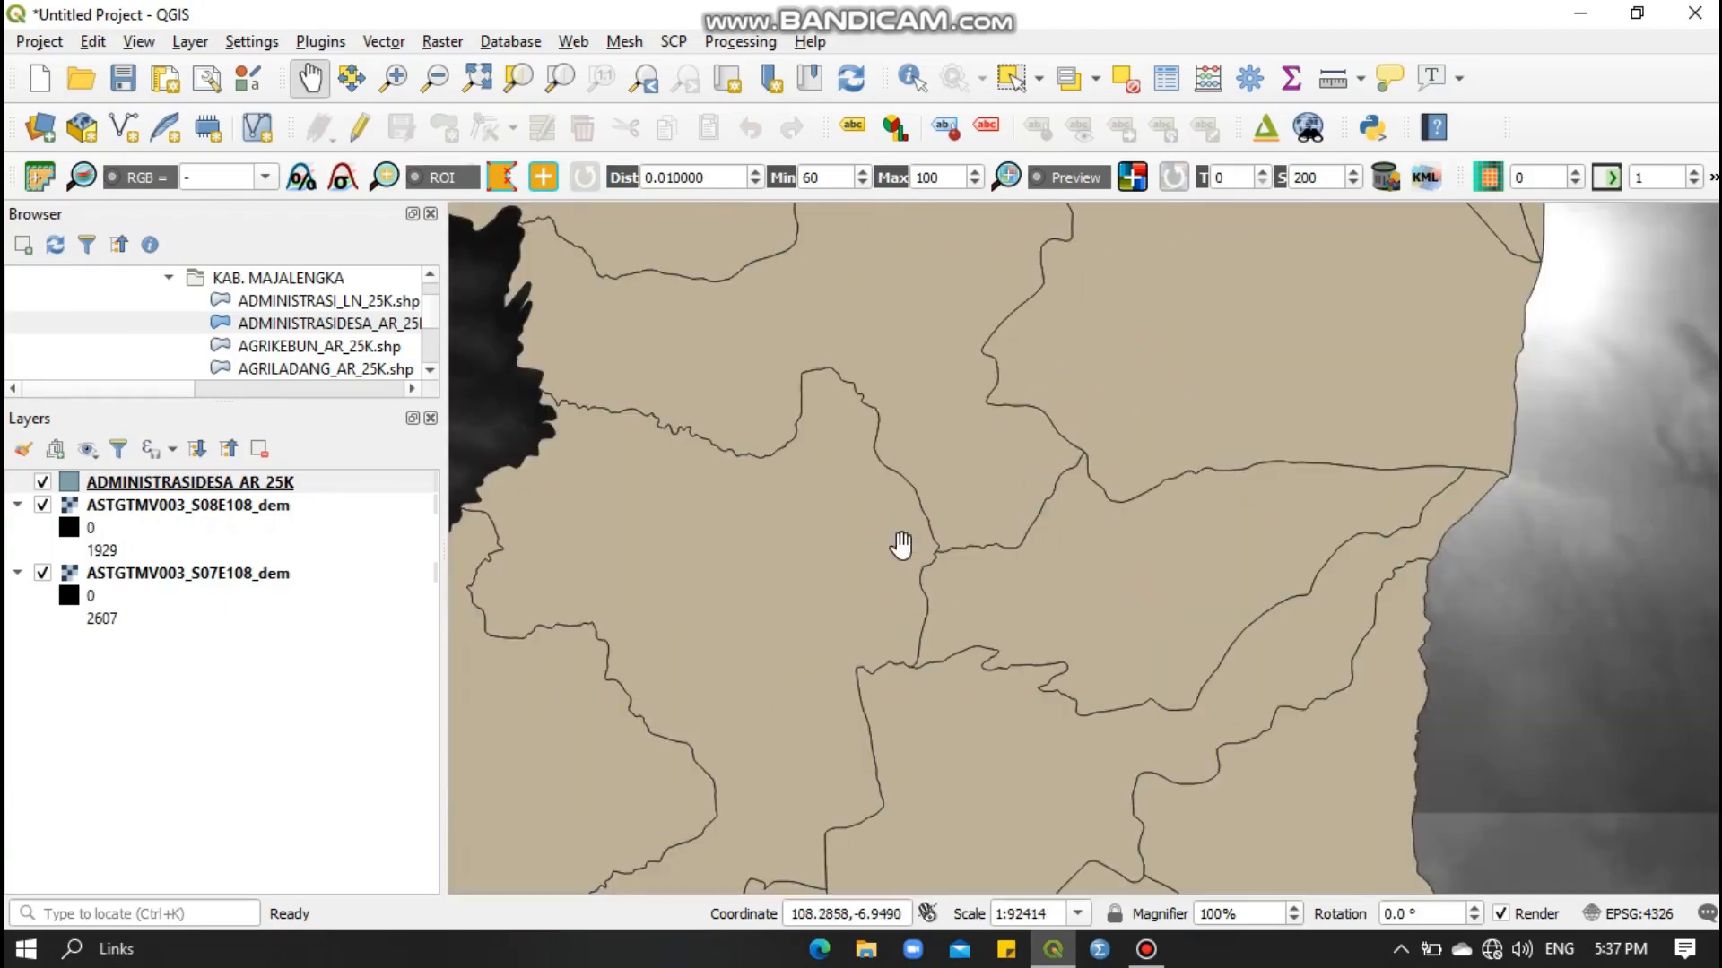
{"action": "scroll", "coordinate": [900, 546], "scroll_direction": "down", "scroll_amount": 3}
{"action": "left_click_drag", "start_coordinate": [819, 451], "coordinate": [844, 625]}
{"action": "left_click_drag", "start_coordinate": [1135, 624], "coordinate": [1021, 598]}
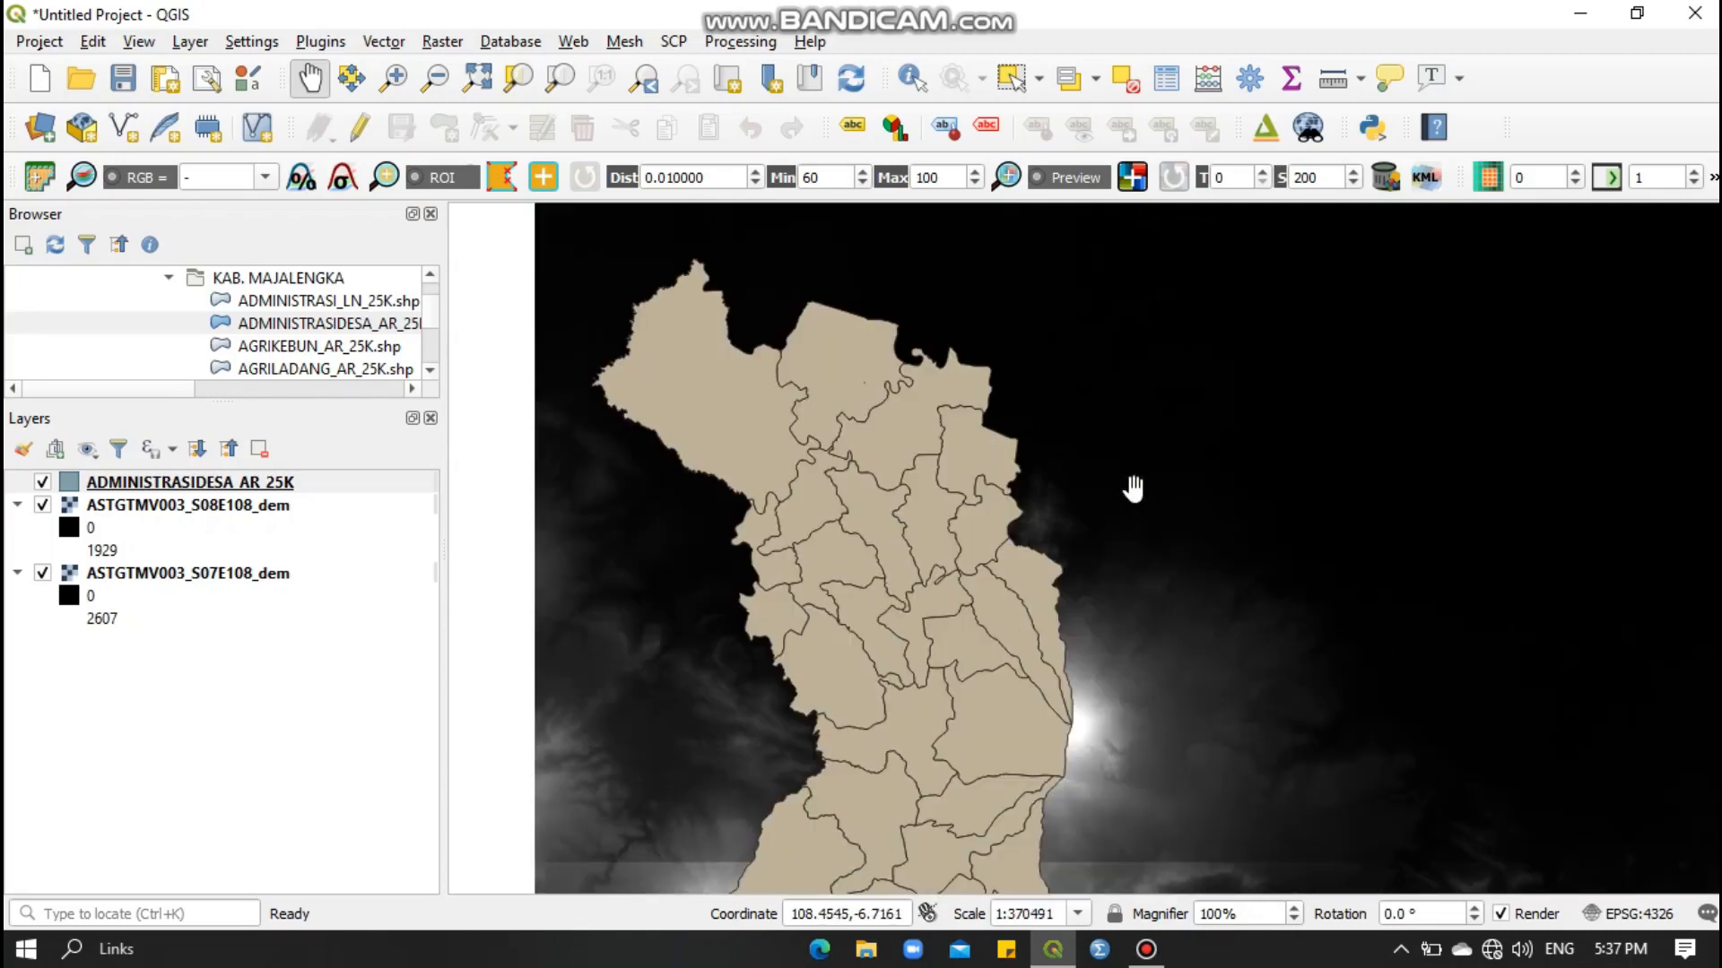
{"action": "scroll", "coordinate": [1133, 488], "scroll_direction": "down", "scroll_amount": 2}
Hide the ADMINISTRASIDESA_AR_25K layer and start a raster Merge with both ASTGTMV003 DEM tiles as input layers.
{"action": "left_click", "coordinate": [42, 482]}
{"action": "left_click", "coordinate": [443, 42]}
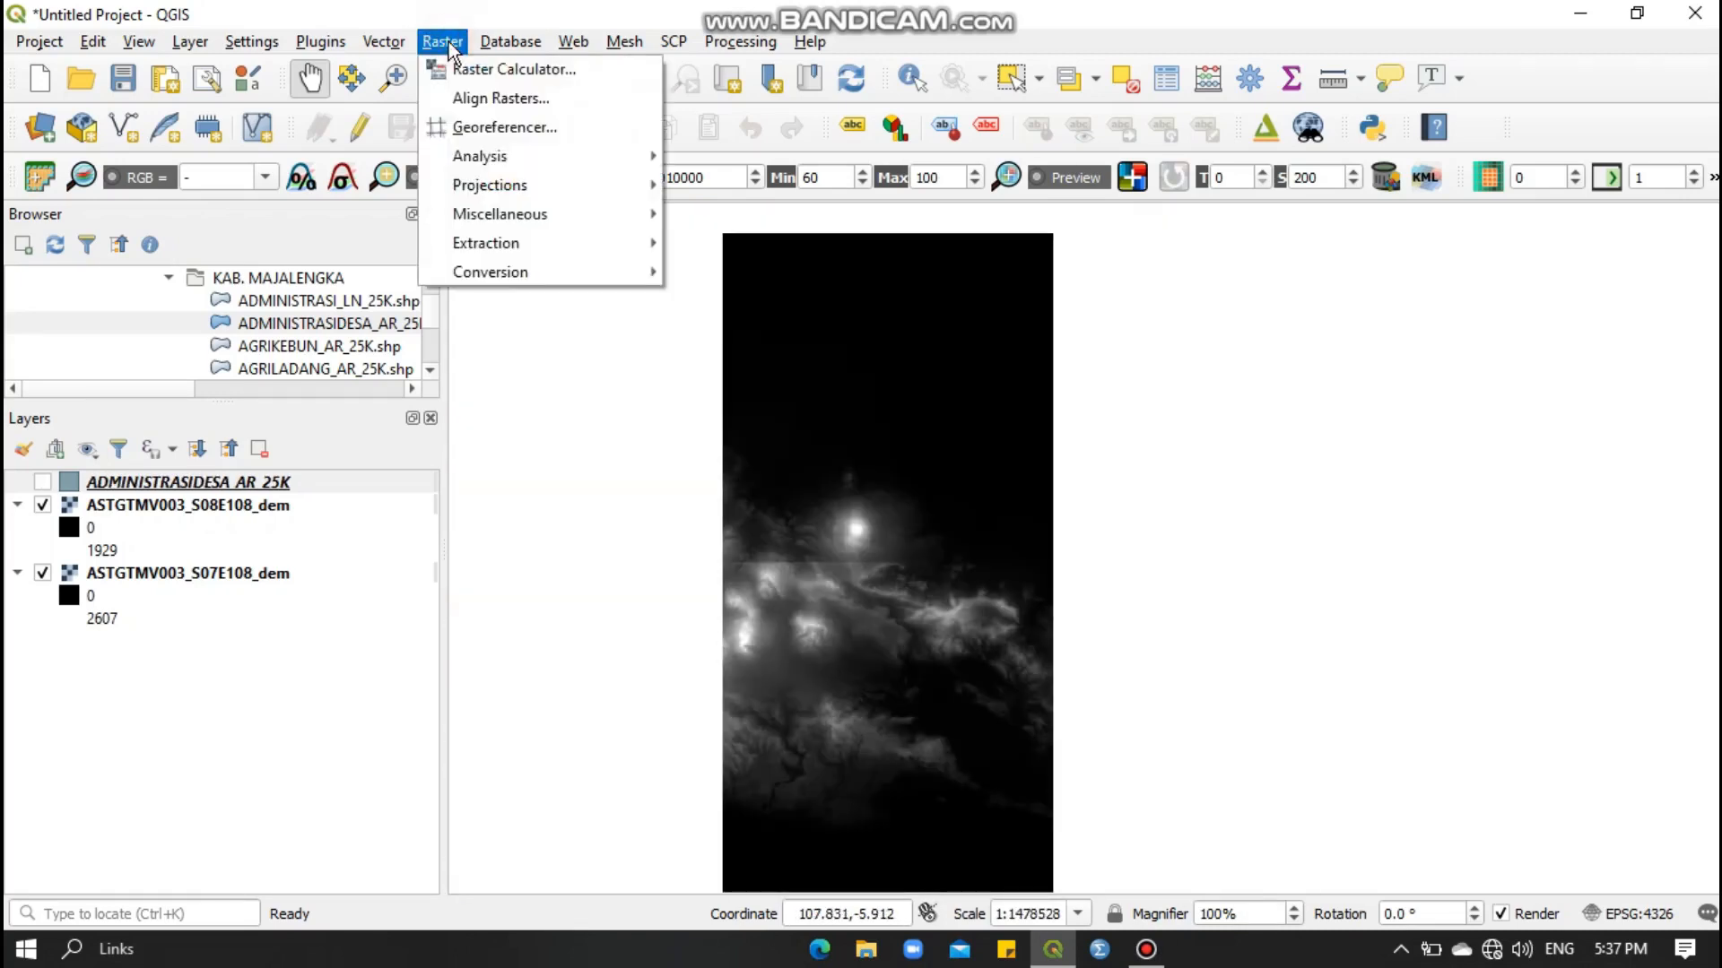
{"action": "mouse_move", "coordinate": [514, 226]}
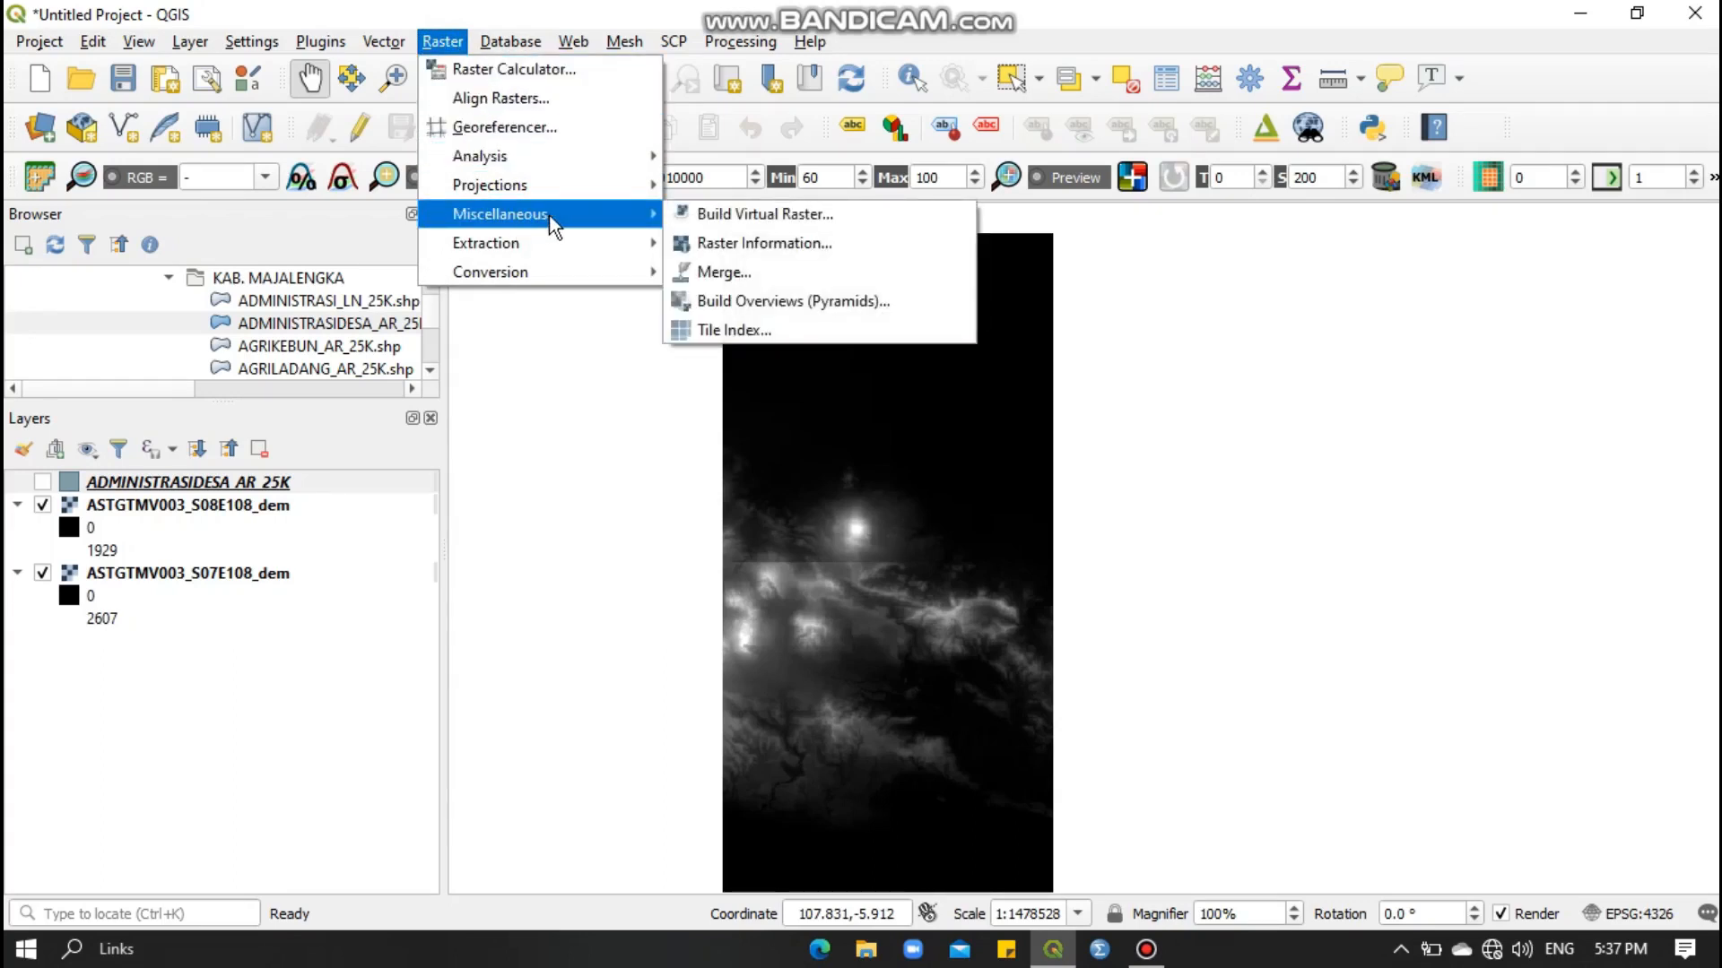
{"action": "left_click", "coordinate": [732, 275]}
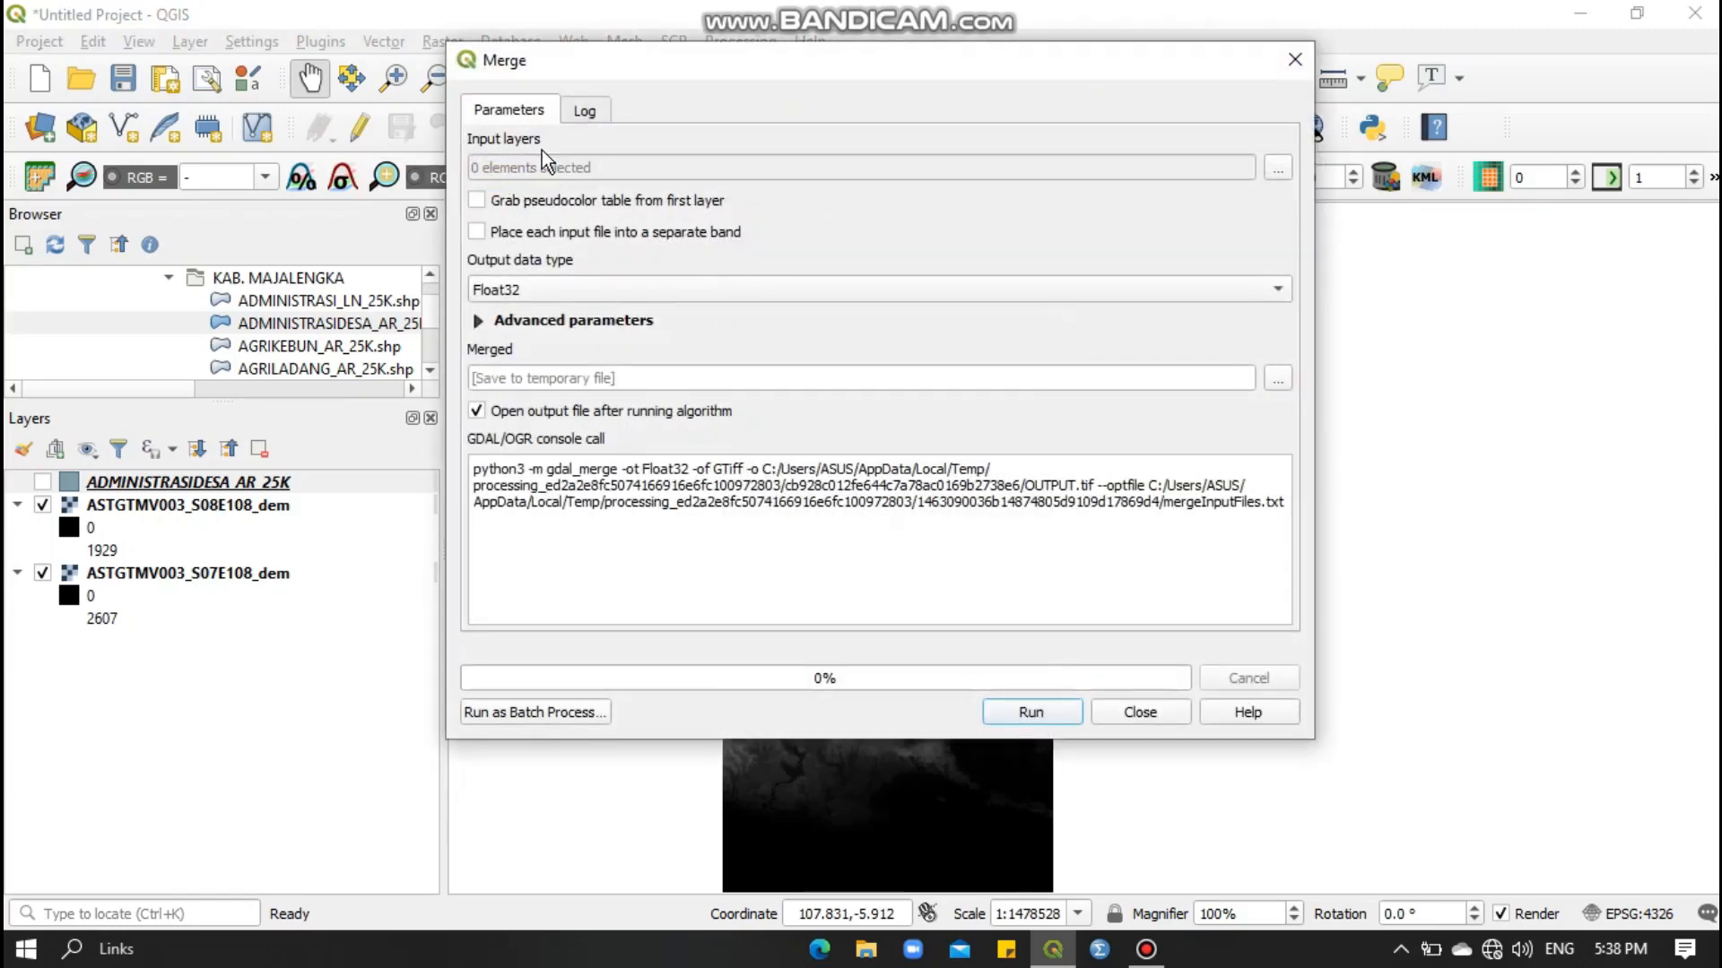
{"action": "left_click", "coordinate": [1275, 167]}
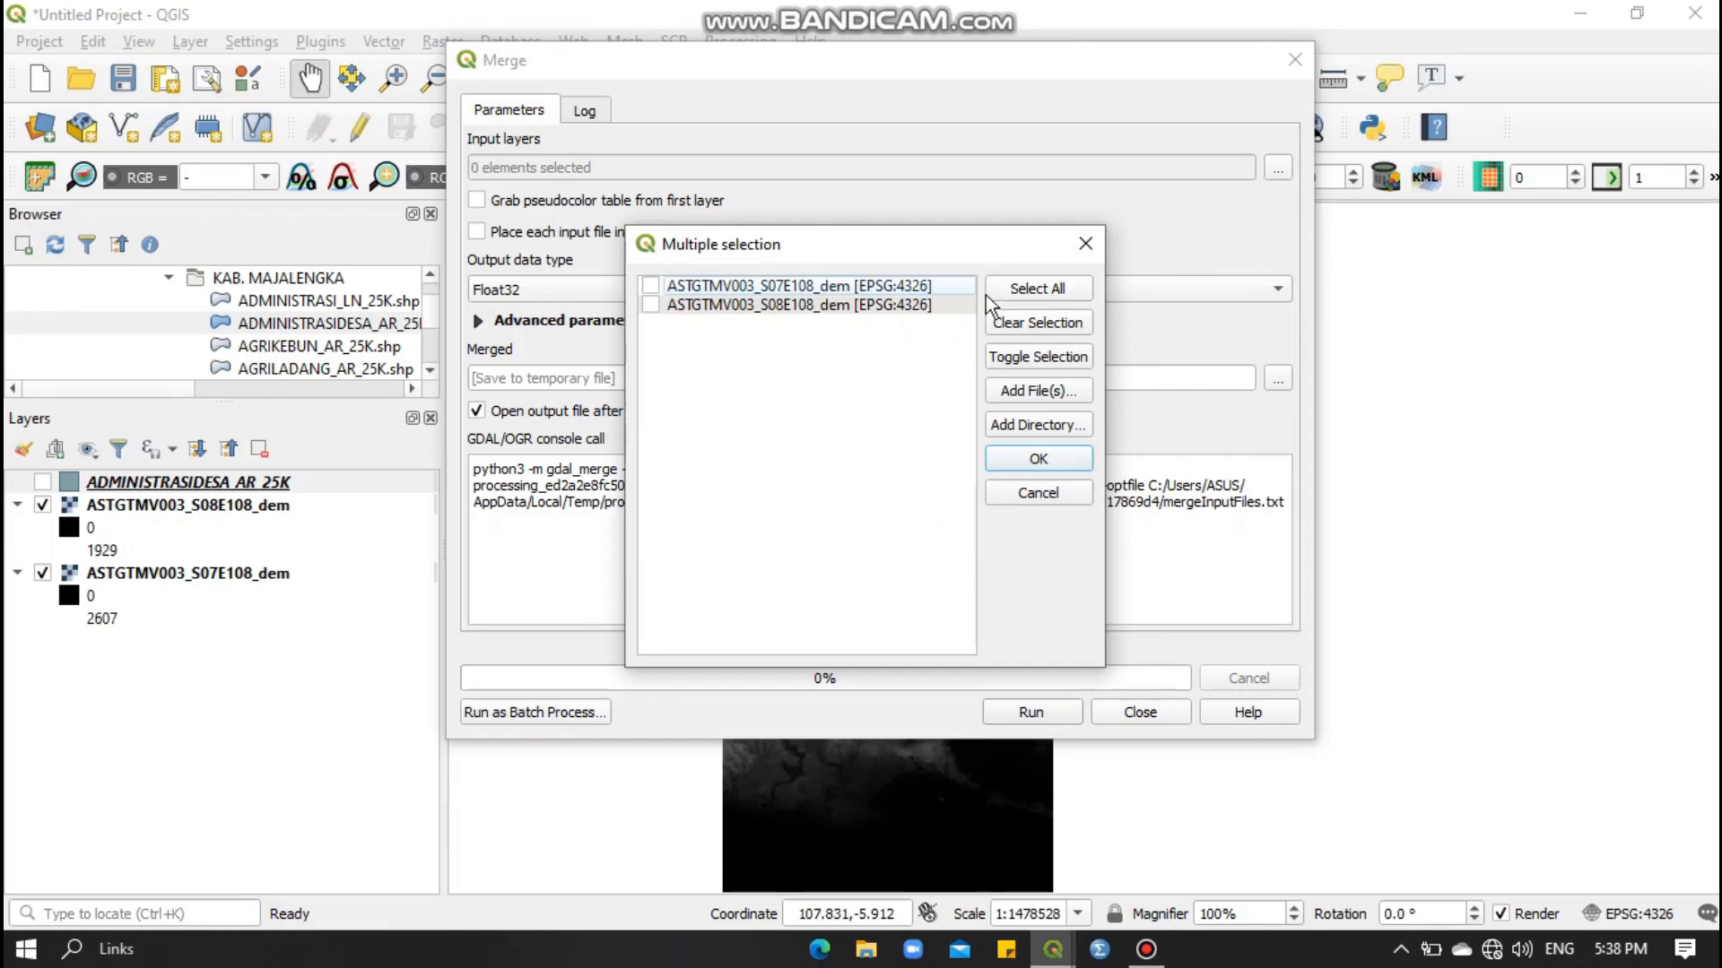
{"action": "left_click", "coordinate": [1011, 292]}
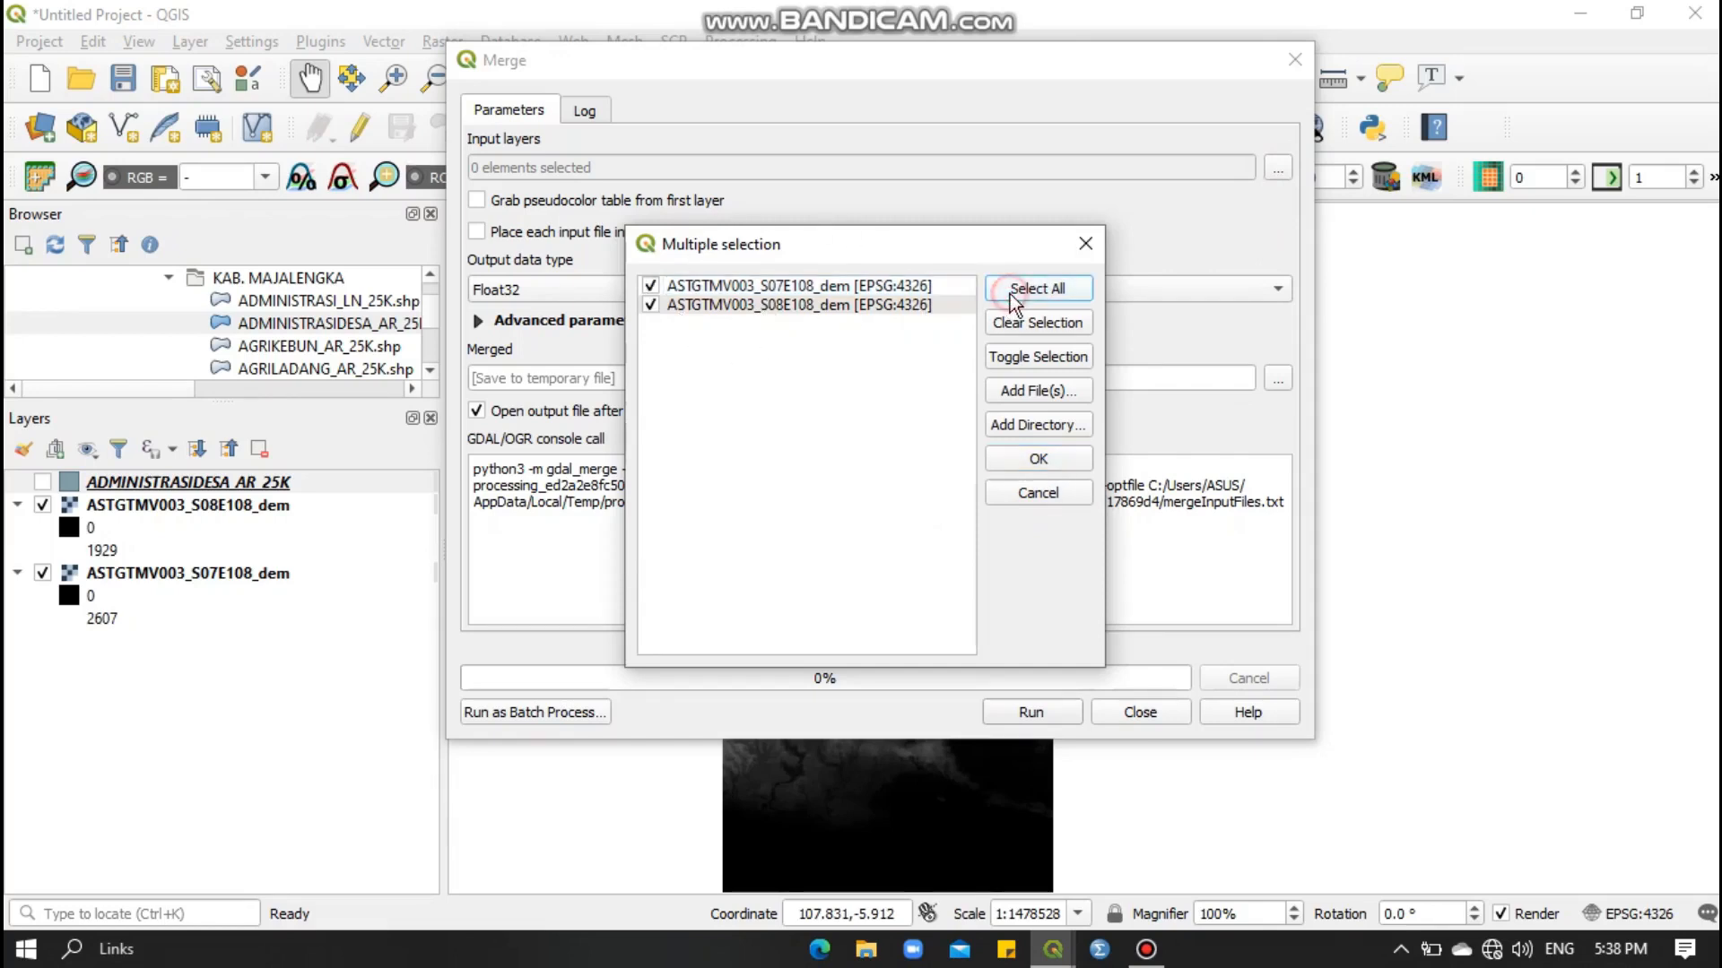
{"action": "left_click", "coordinate": [1038, 460]}
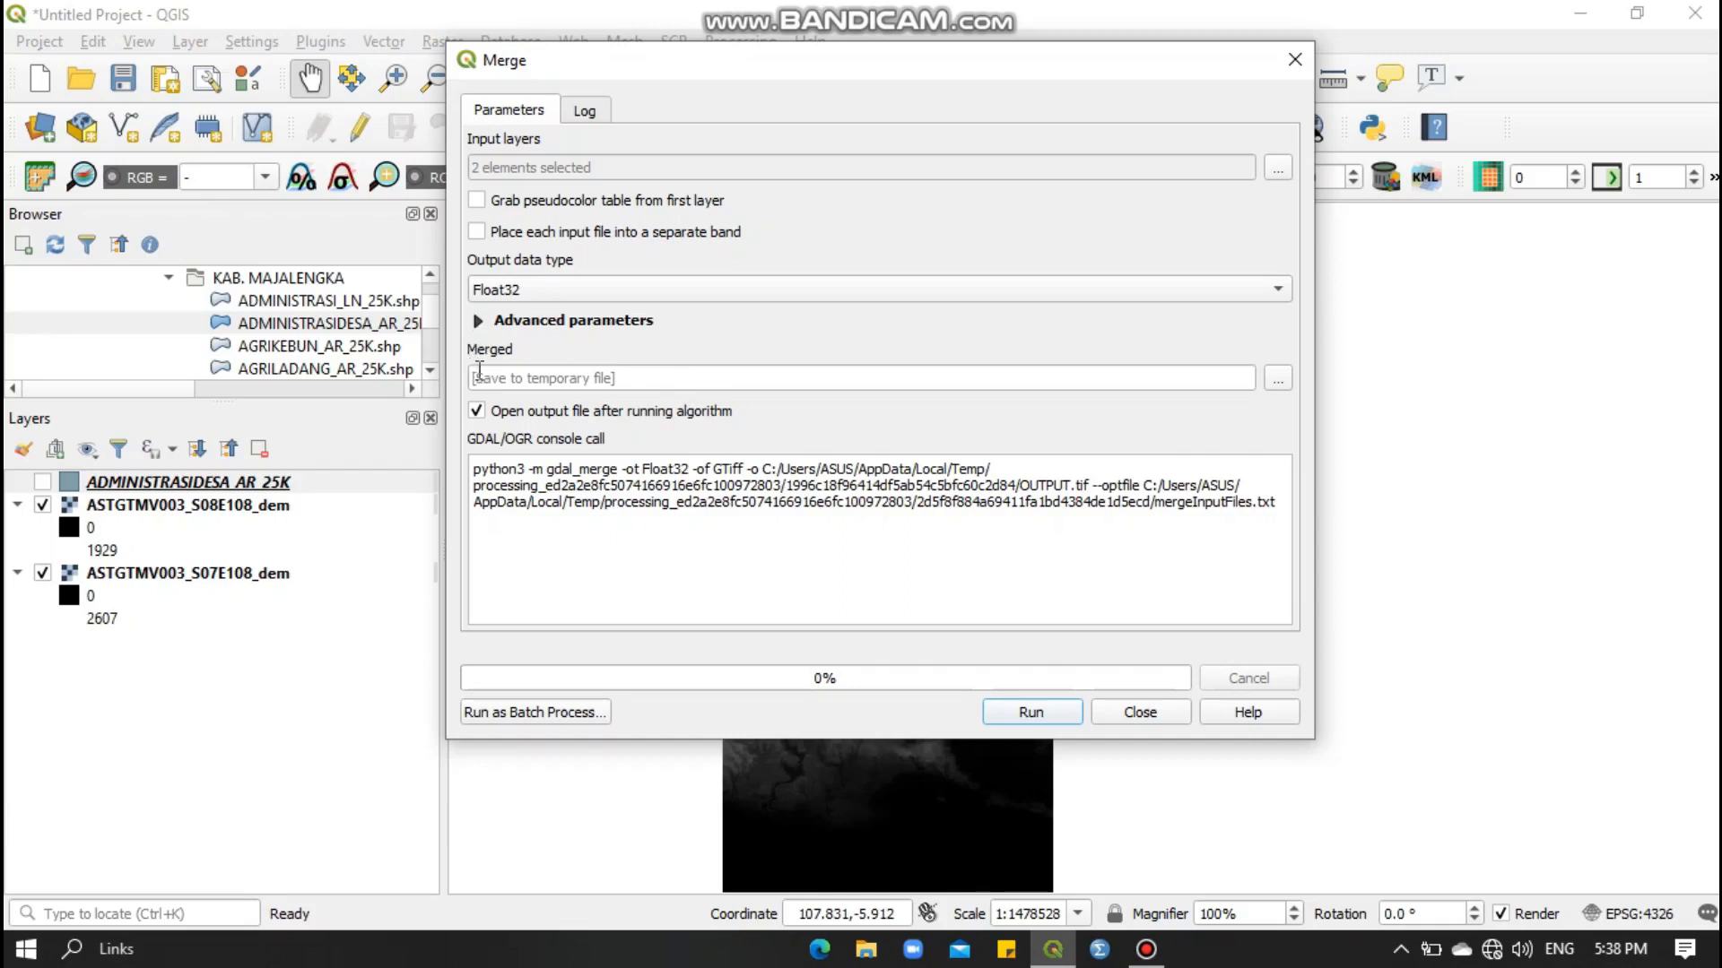
Set the merged output to CITRAMERGE.tif in the 3D MAPS folder, run the merge and close the dialog.
{"action": "left_click", "coordinate": [1274, 386]}
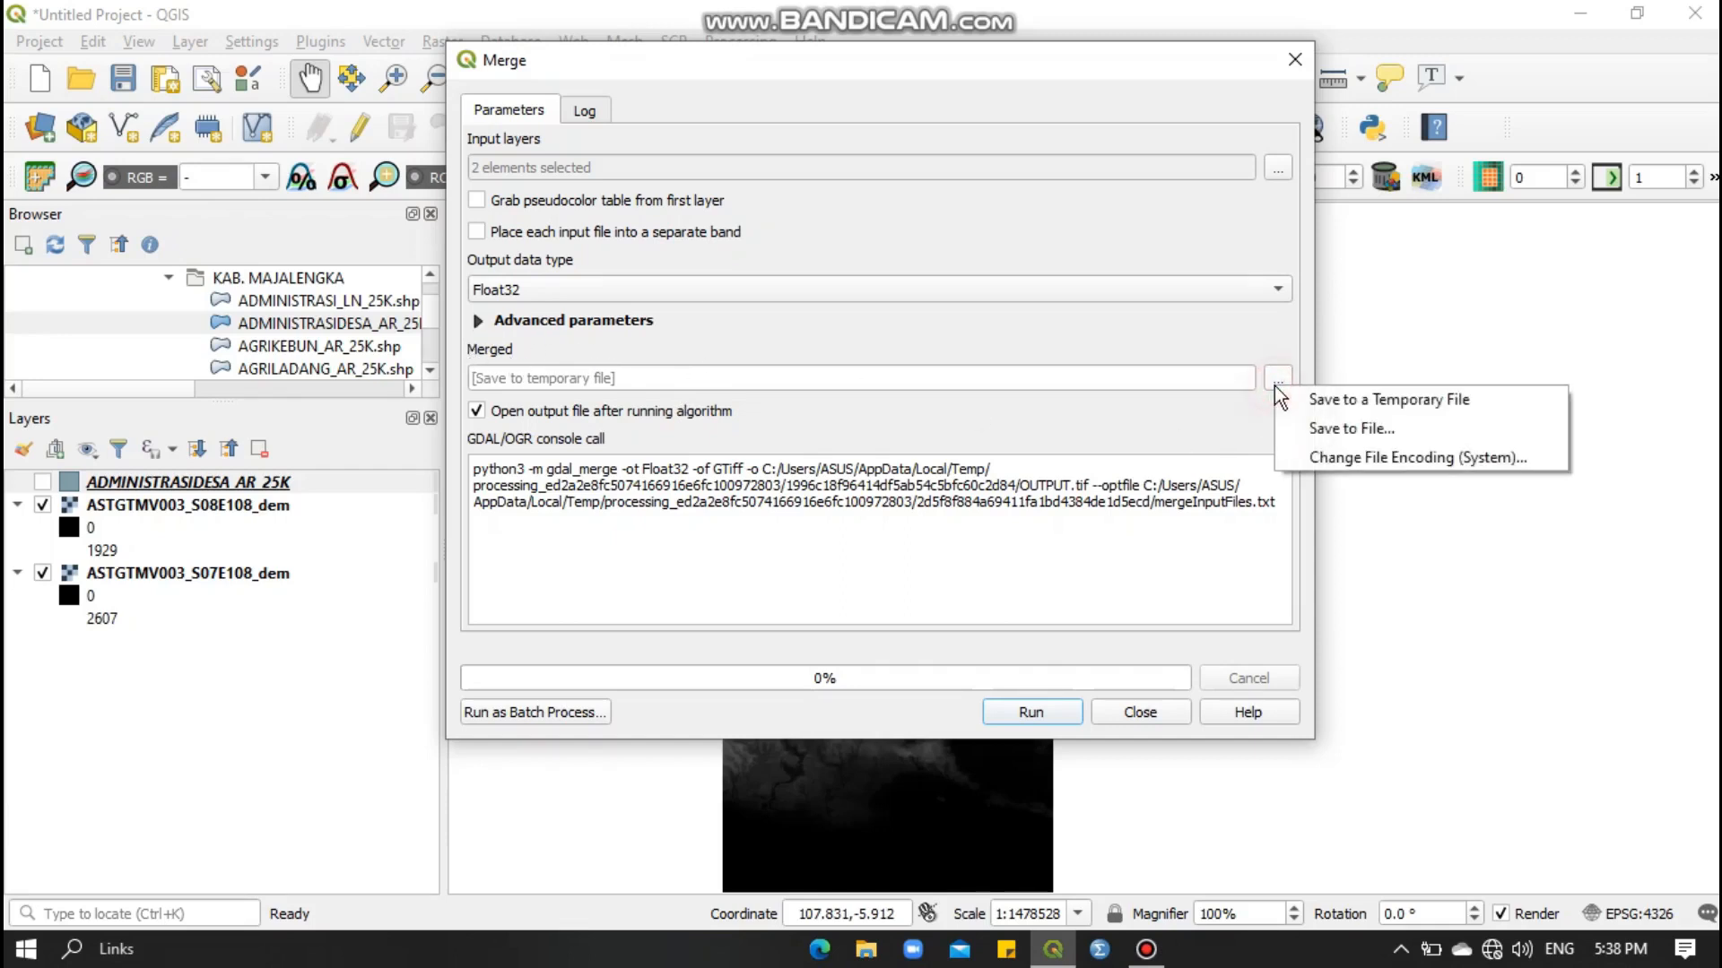
{"action": "left_click", "coordinate": [1302, 432]}
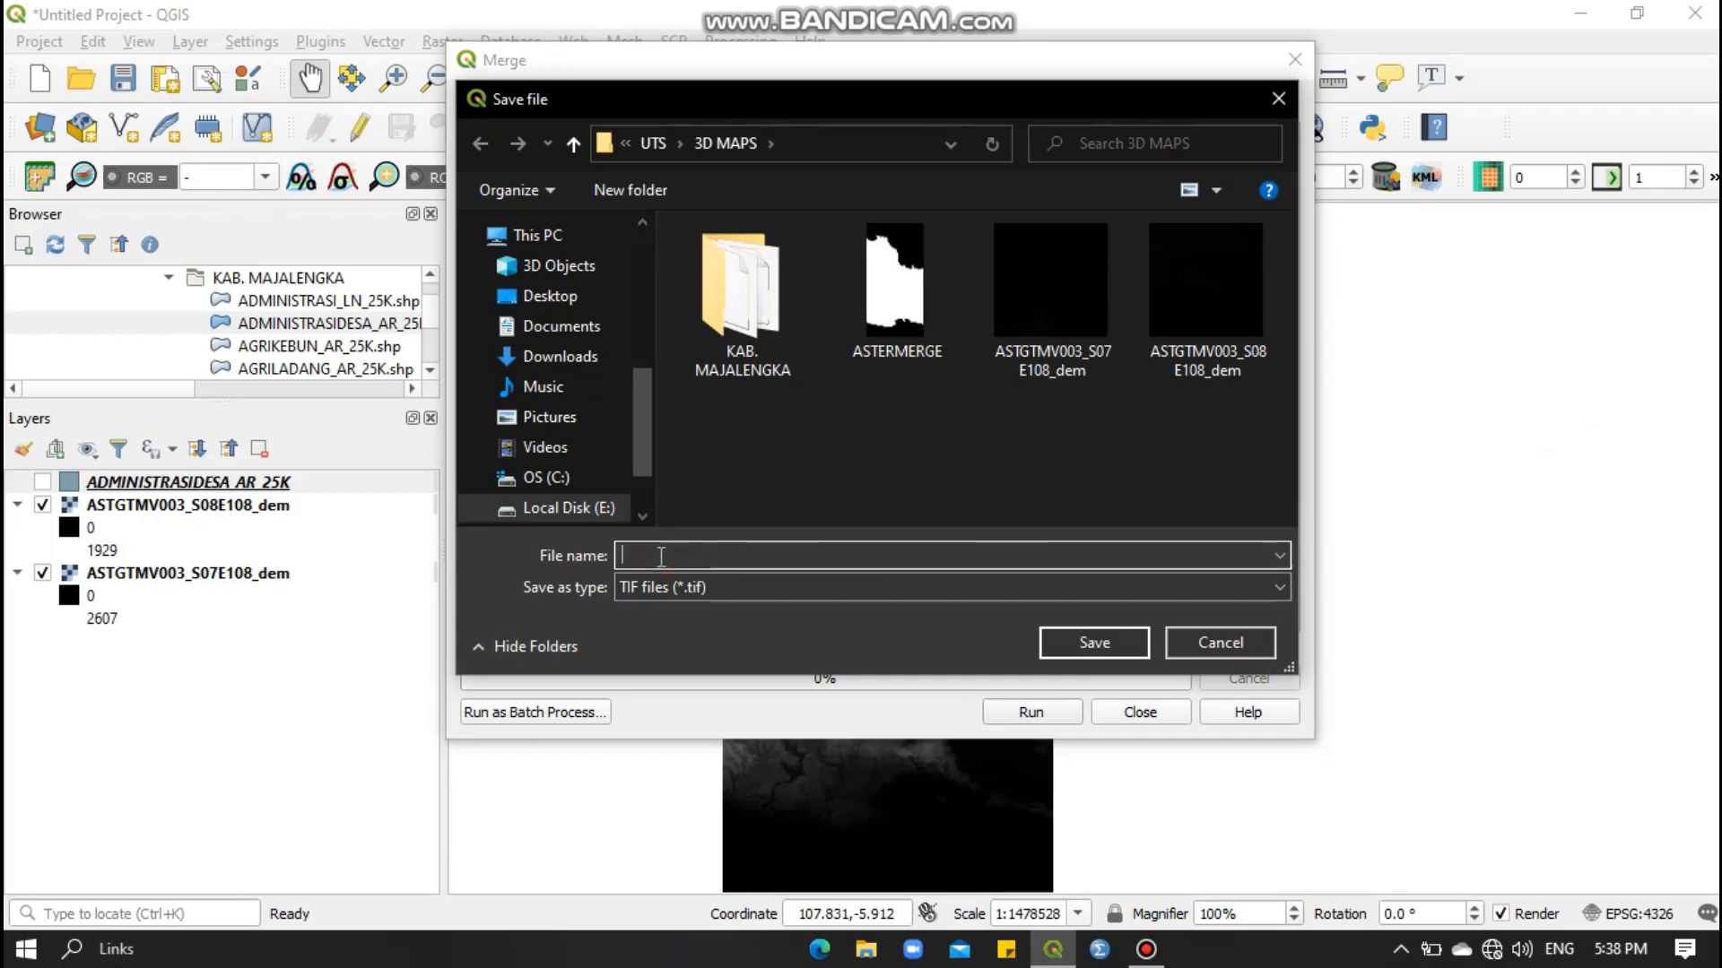
{"action": "type", "text": "CITRAMERGE"}
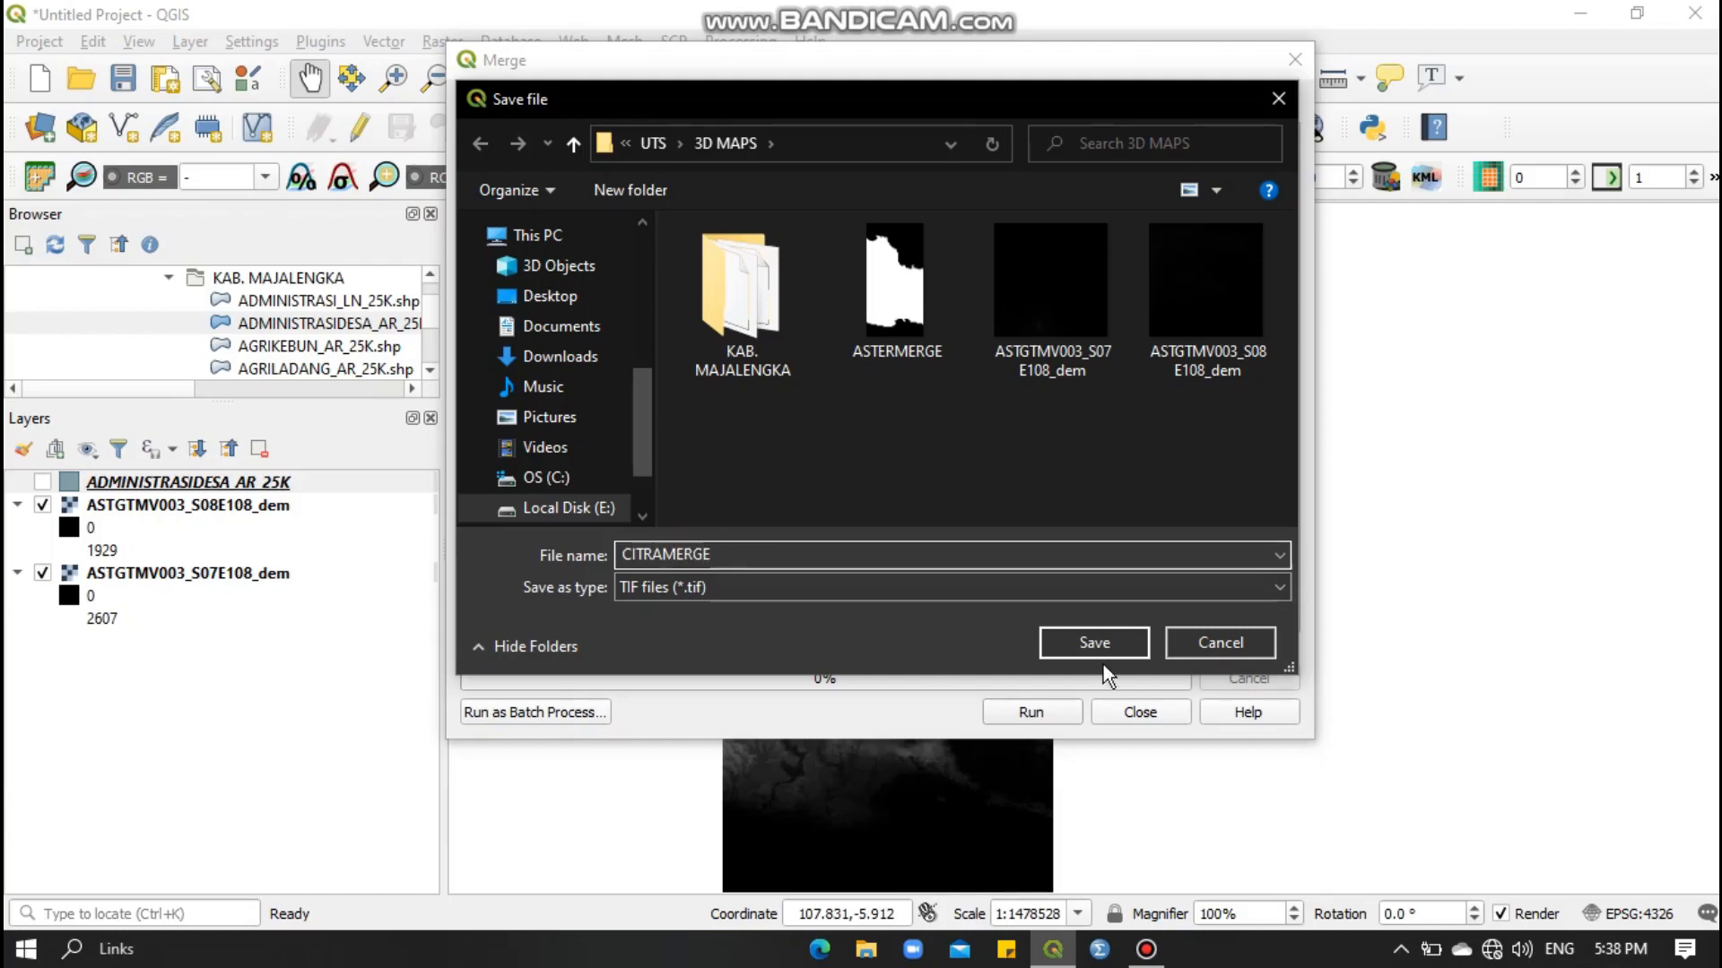
{"action": "left_click", "coordinate": [1101, 647]}
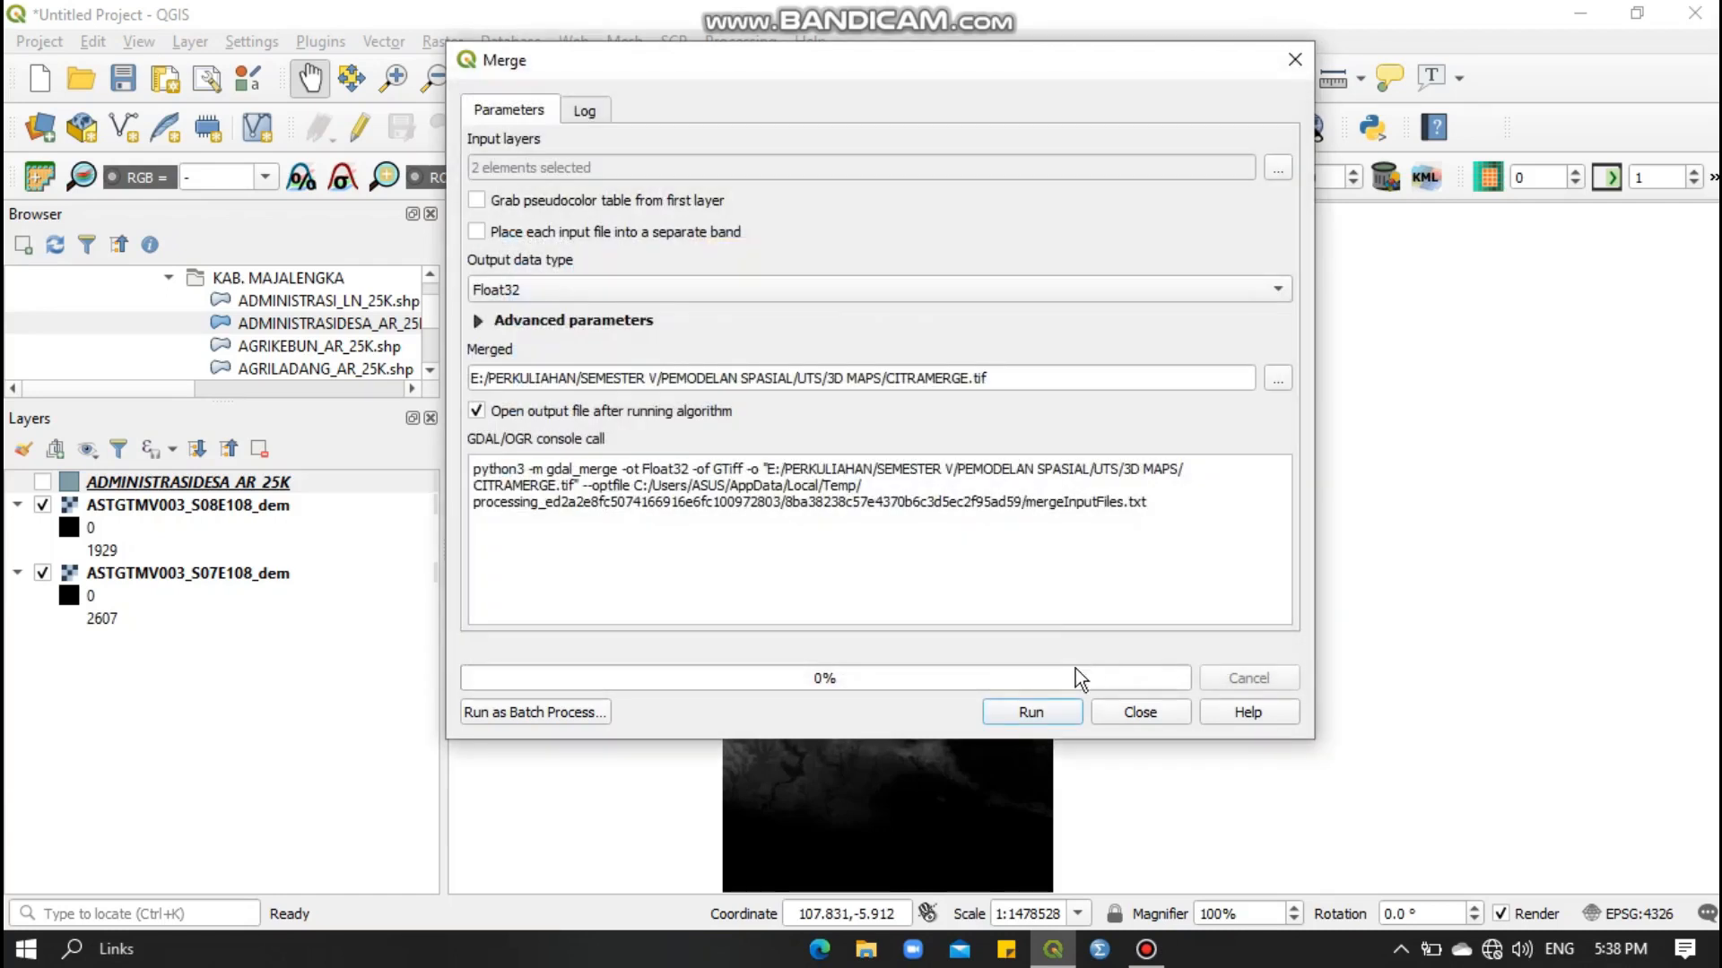
{"action": "left_click", "coordinate": [1031, 712]}
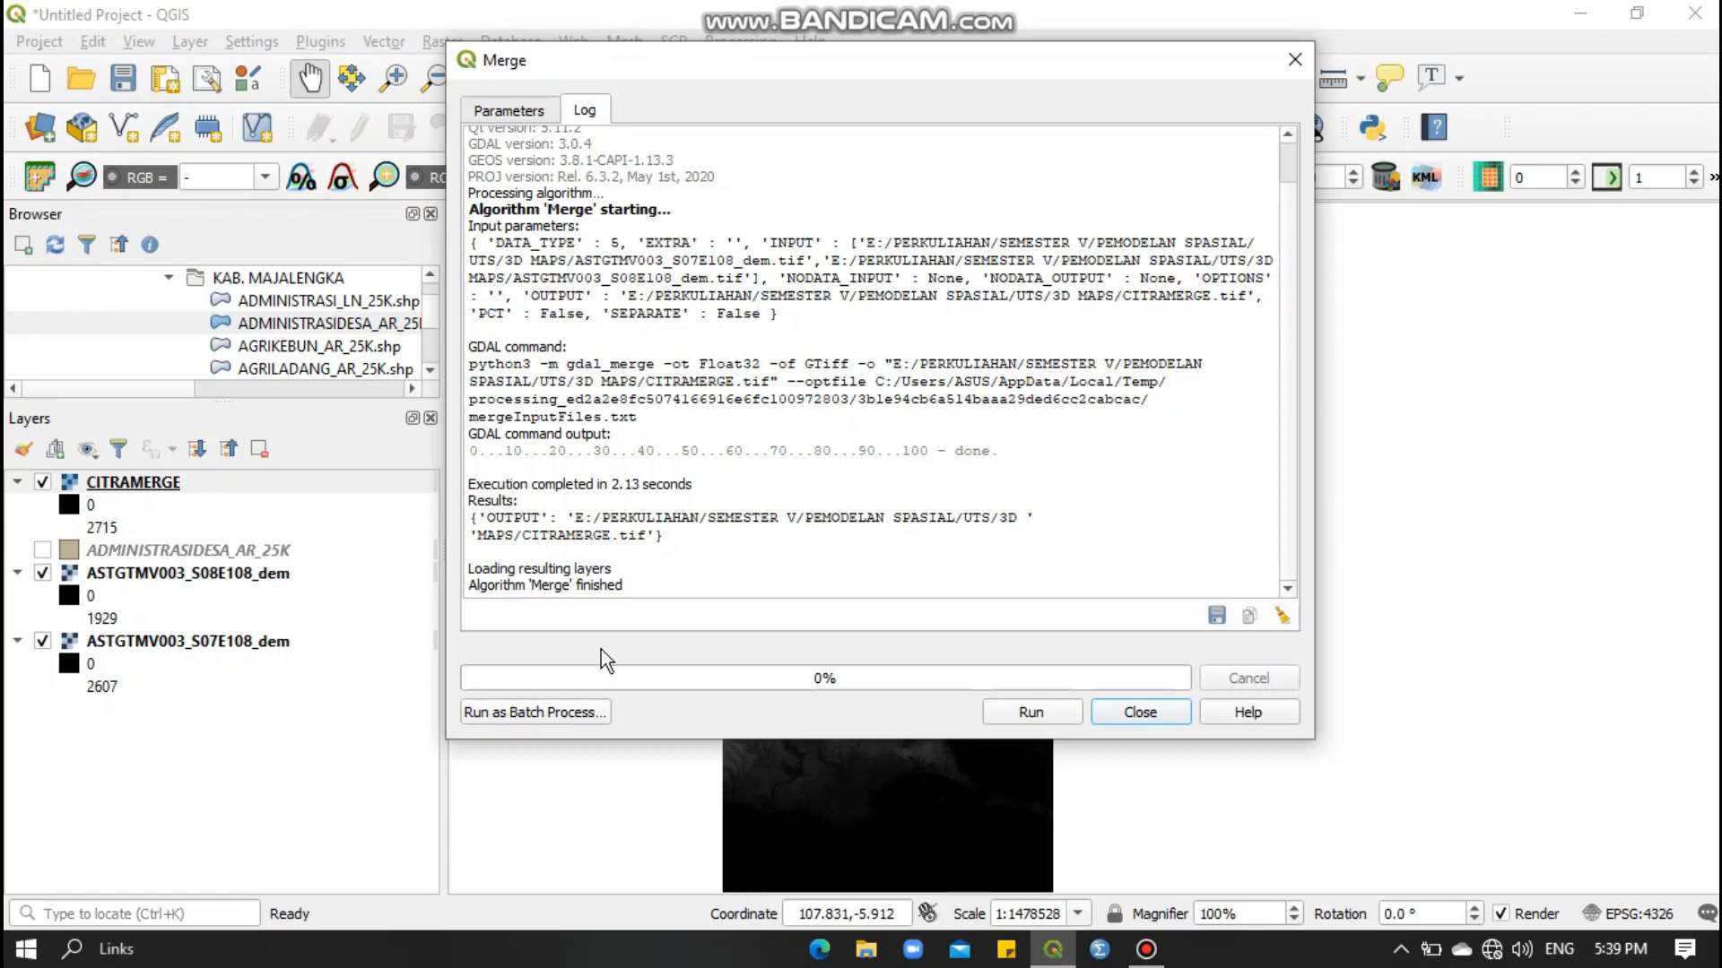
{"action": "left_click", "coordinate": [1140, 712]}
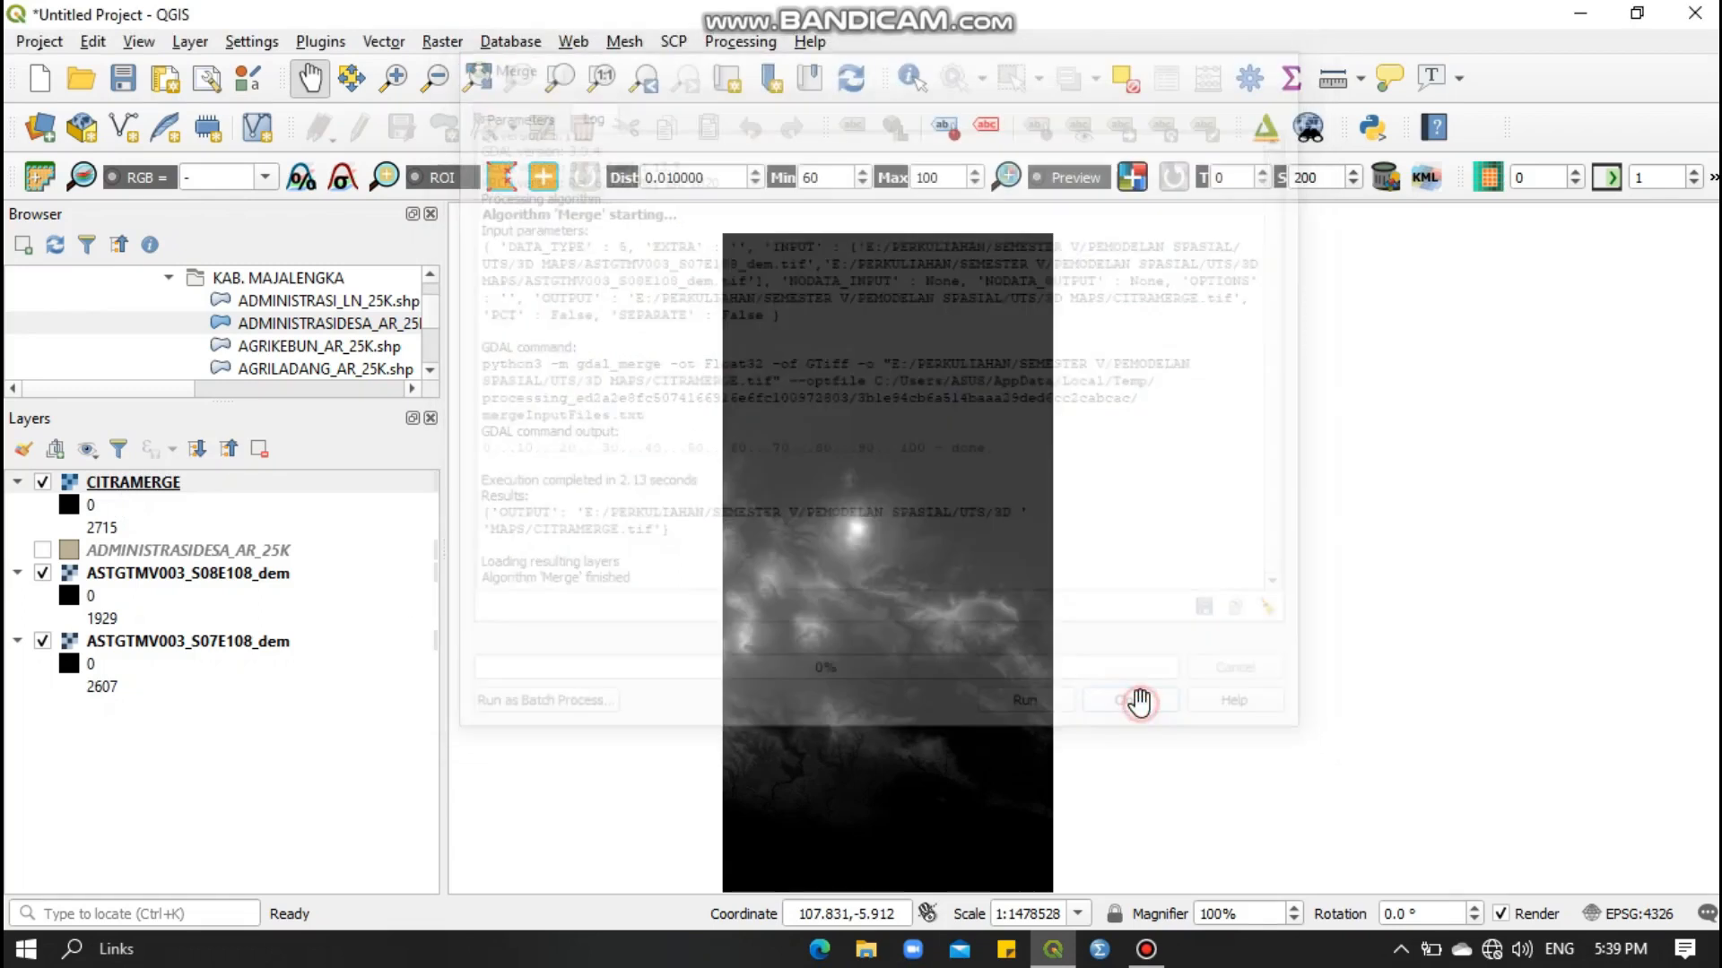
Hide and collapse the two source DEM layers, and show ADMINISTRASIDESA_AR_25K above CITRAMERGE in the layer order.
{"action": "scroll", "coordinate": [863, 627], "scroll_direction": "up", "scroll_amount": 2}
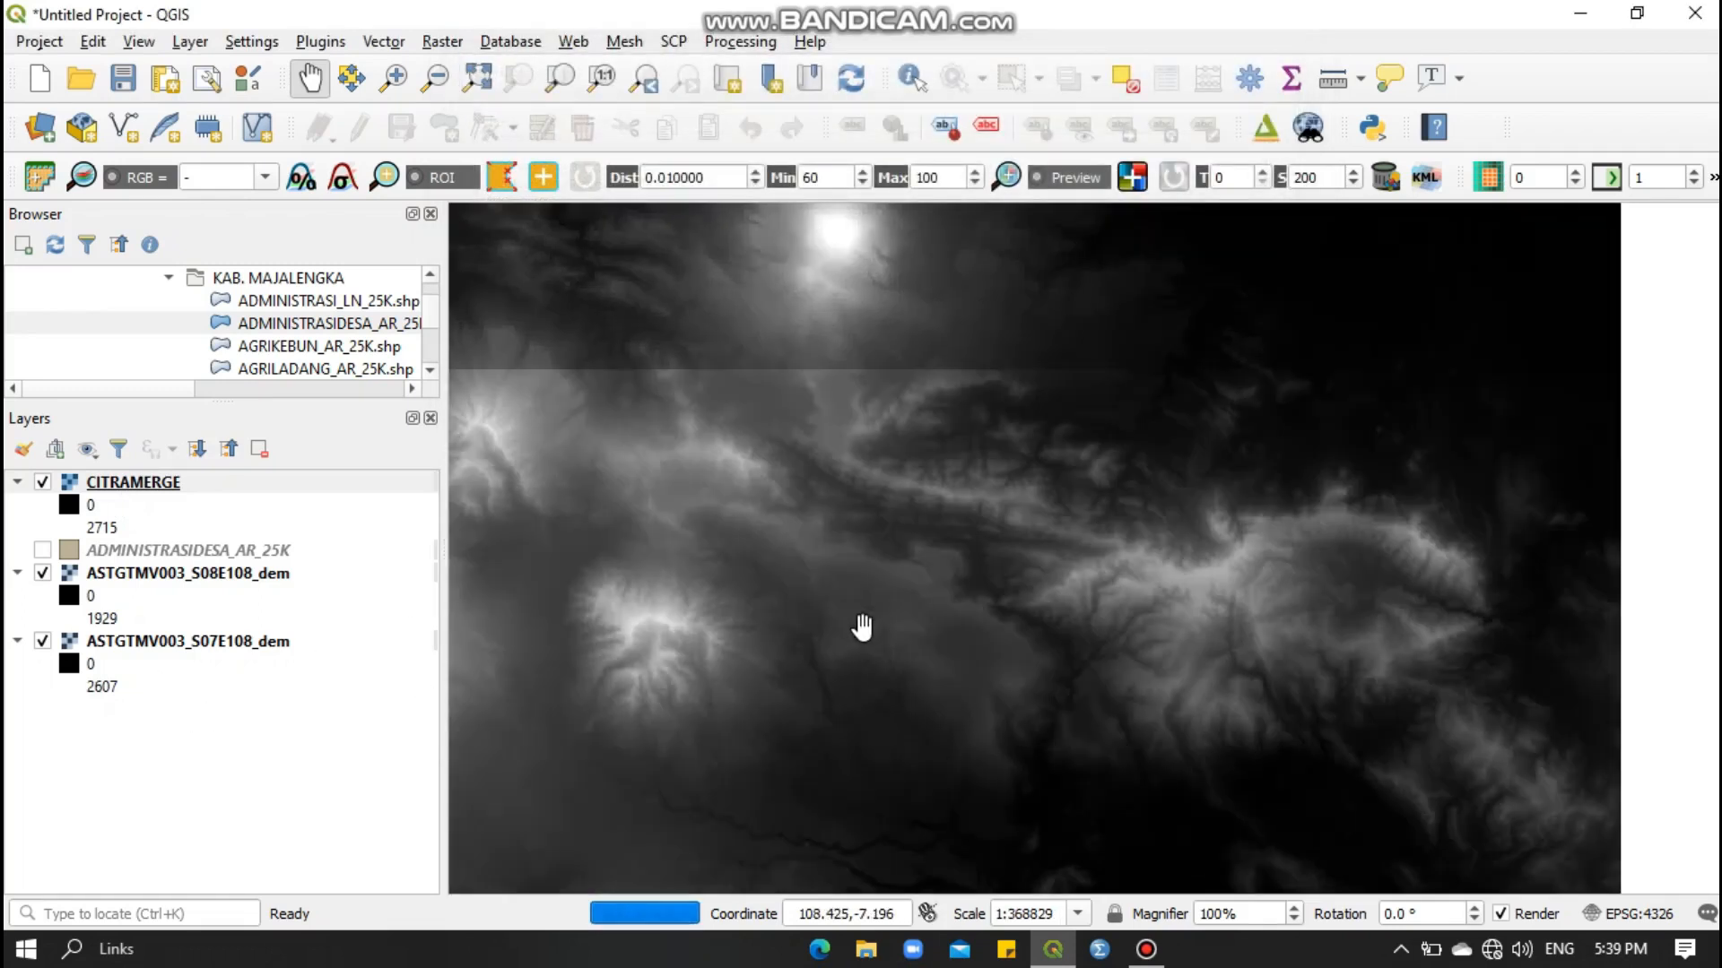
{"action": "left_click_drag", "start_coordinate": [703, 508], "coordinate": [918, 642]}
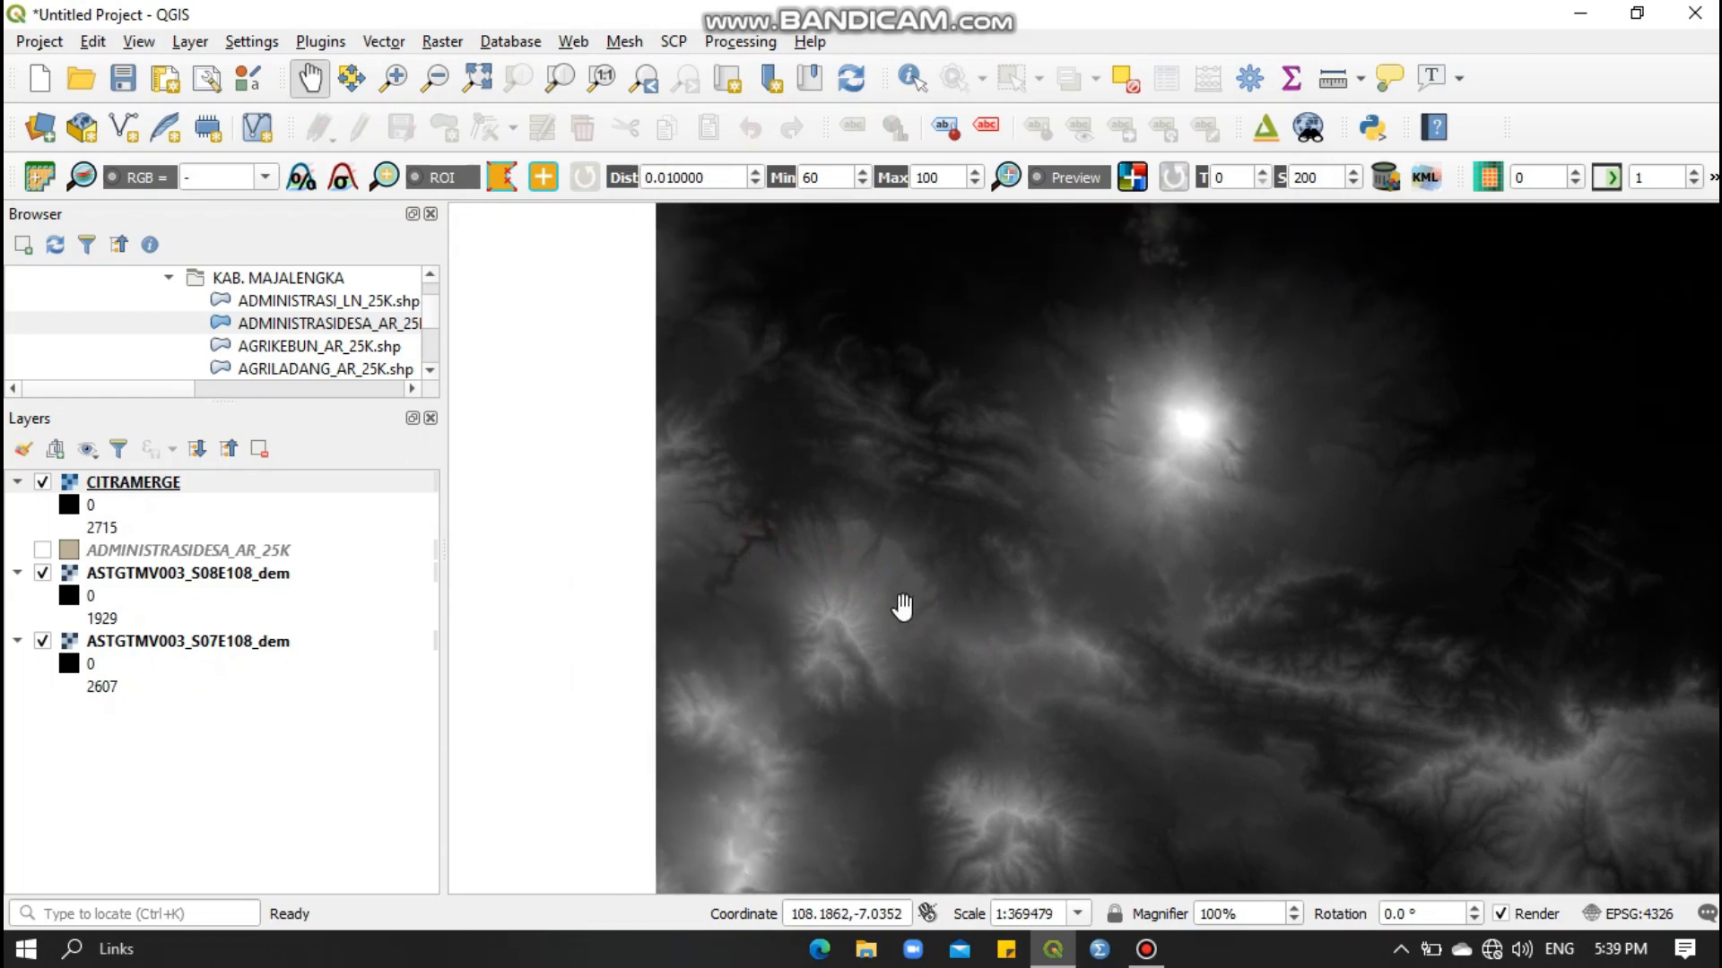
{"action": "left_click_drag", "start_coordinate": [1151, 600], "coordinate": [526, 604]}
{"action": "left_click_drag", "start_coordinate": [728, 618], "coordinate": [1168, 622]}
{"action": "left_click_drag", "start_coordinate": [742, 568], "coordinate": [980, 550]}
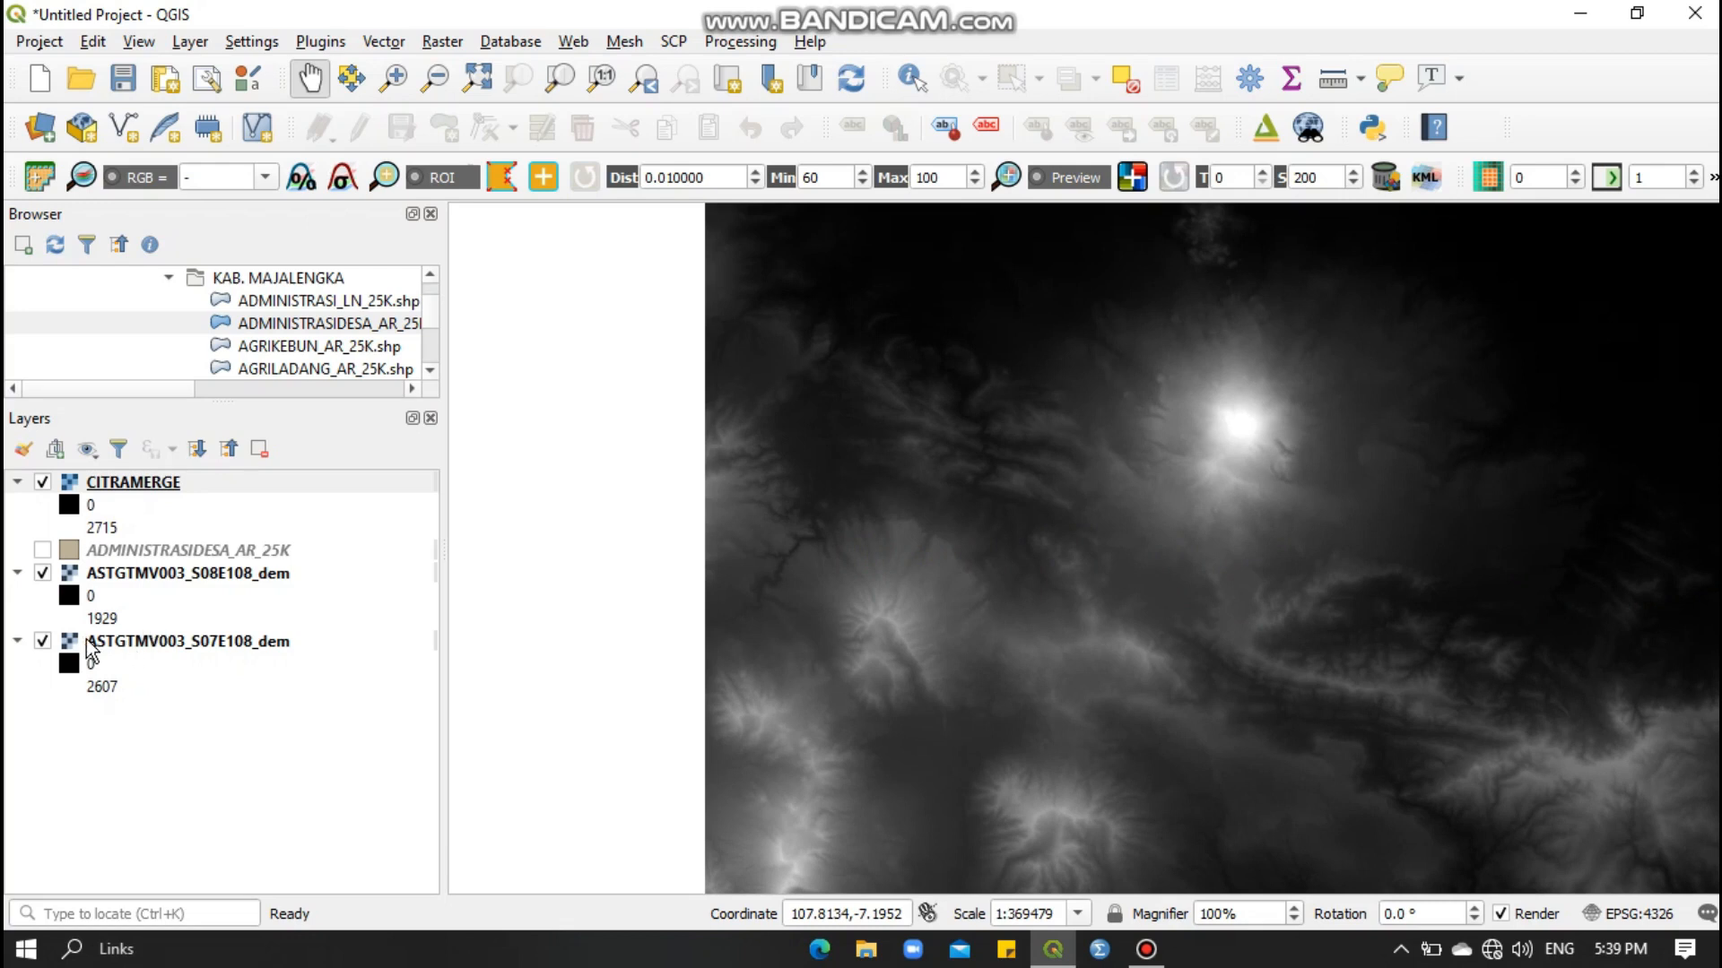
{"action": "left_click", "coordinate": [43, 573]}
{"action": "left_click", "coordinate": [43, 640]}
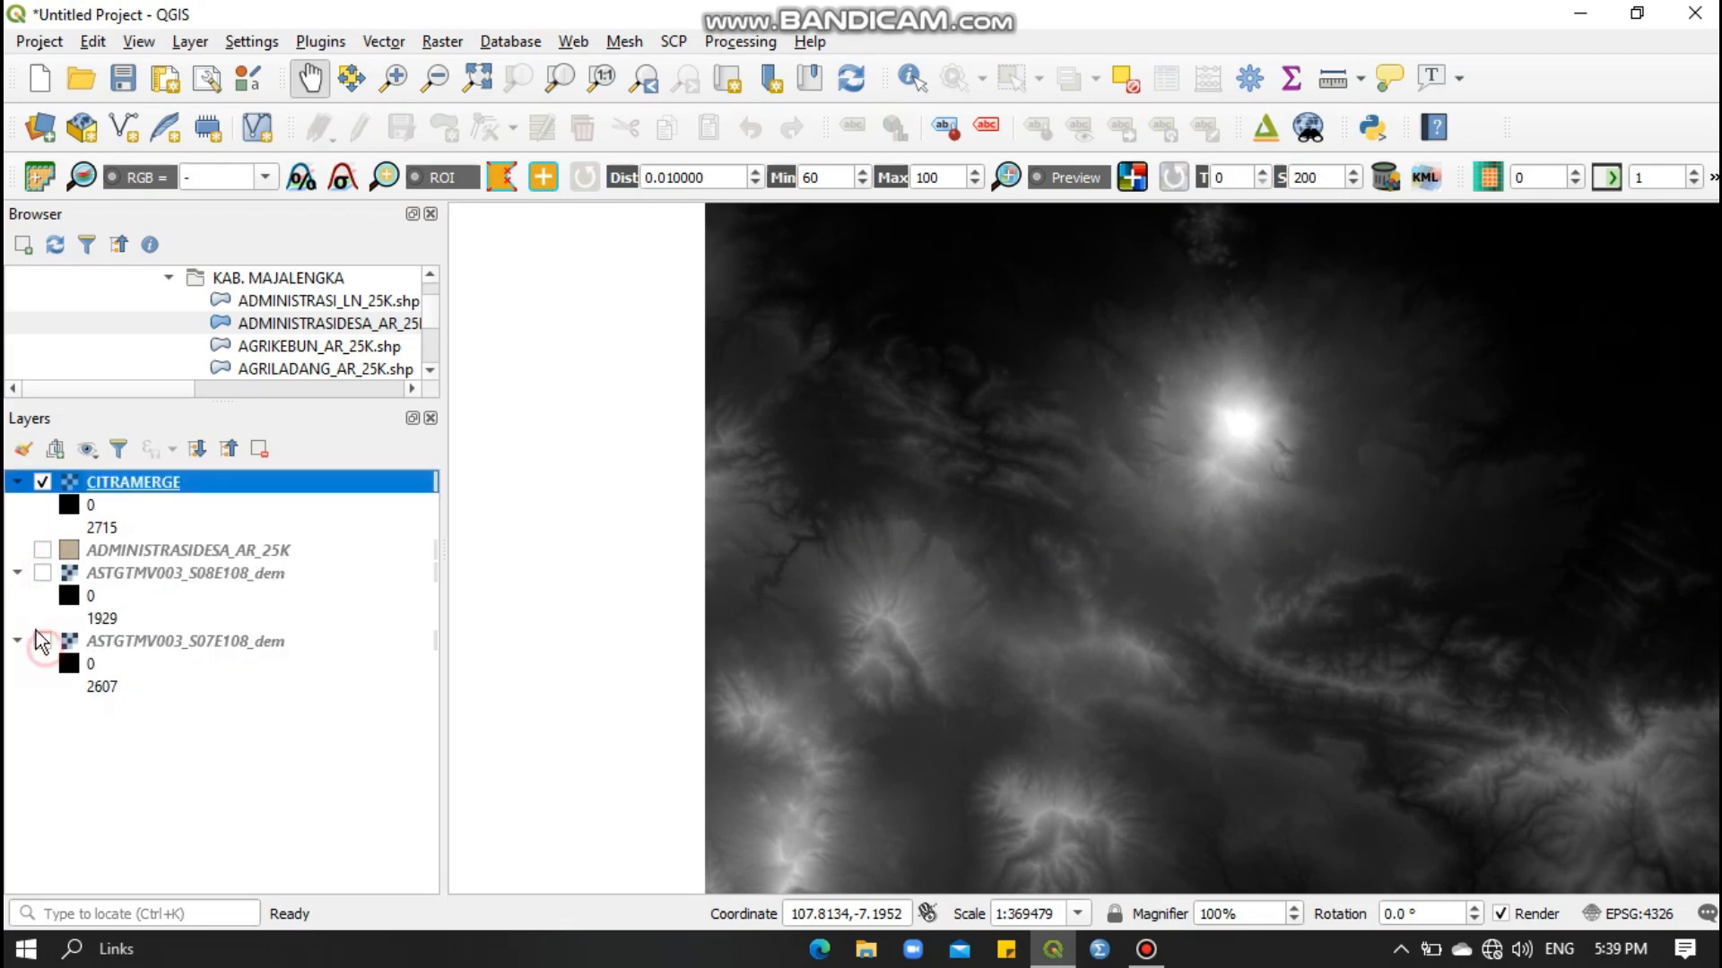
{"action": "left_click", "coordinate": [17, 573]}
{"action": "left_click", "coordinate": [17, 596]}
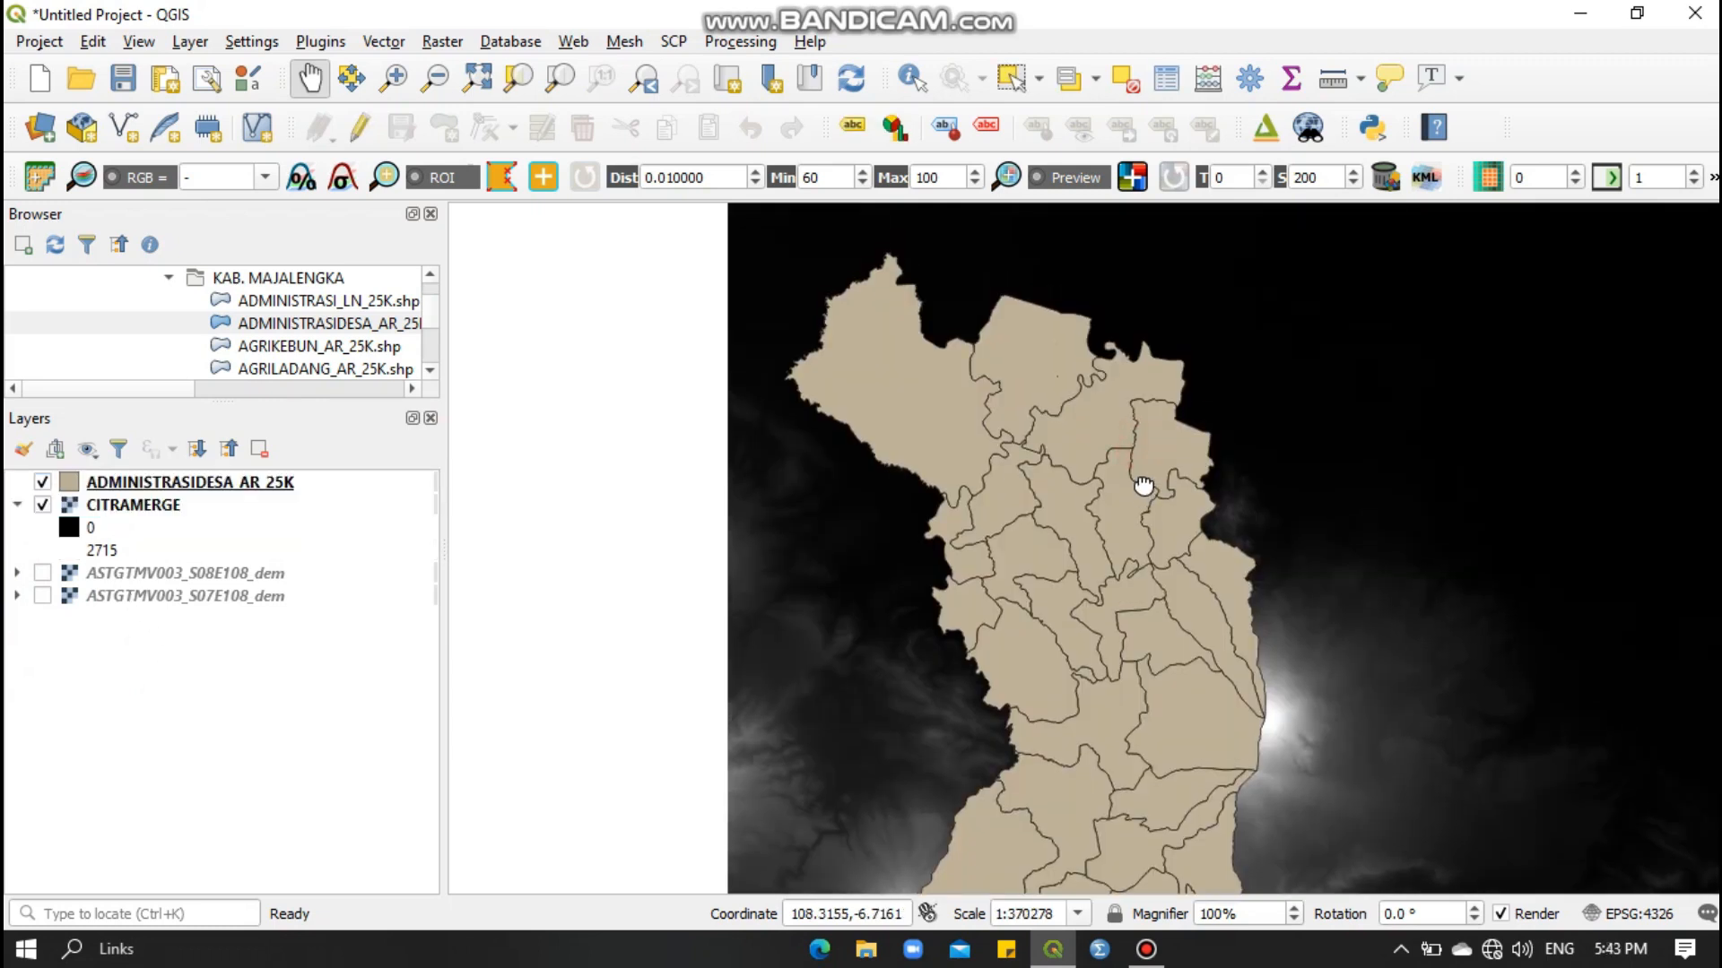
Find the Clip raster with polygon tool in the Processing Toolbox and set CITRAMERGE as its input raster.
{"action": "left_click_drag", "start_coordinate": [1148, 484], "coordinate": [1062, 518]}
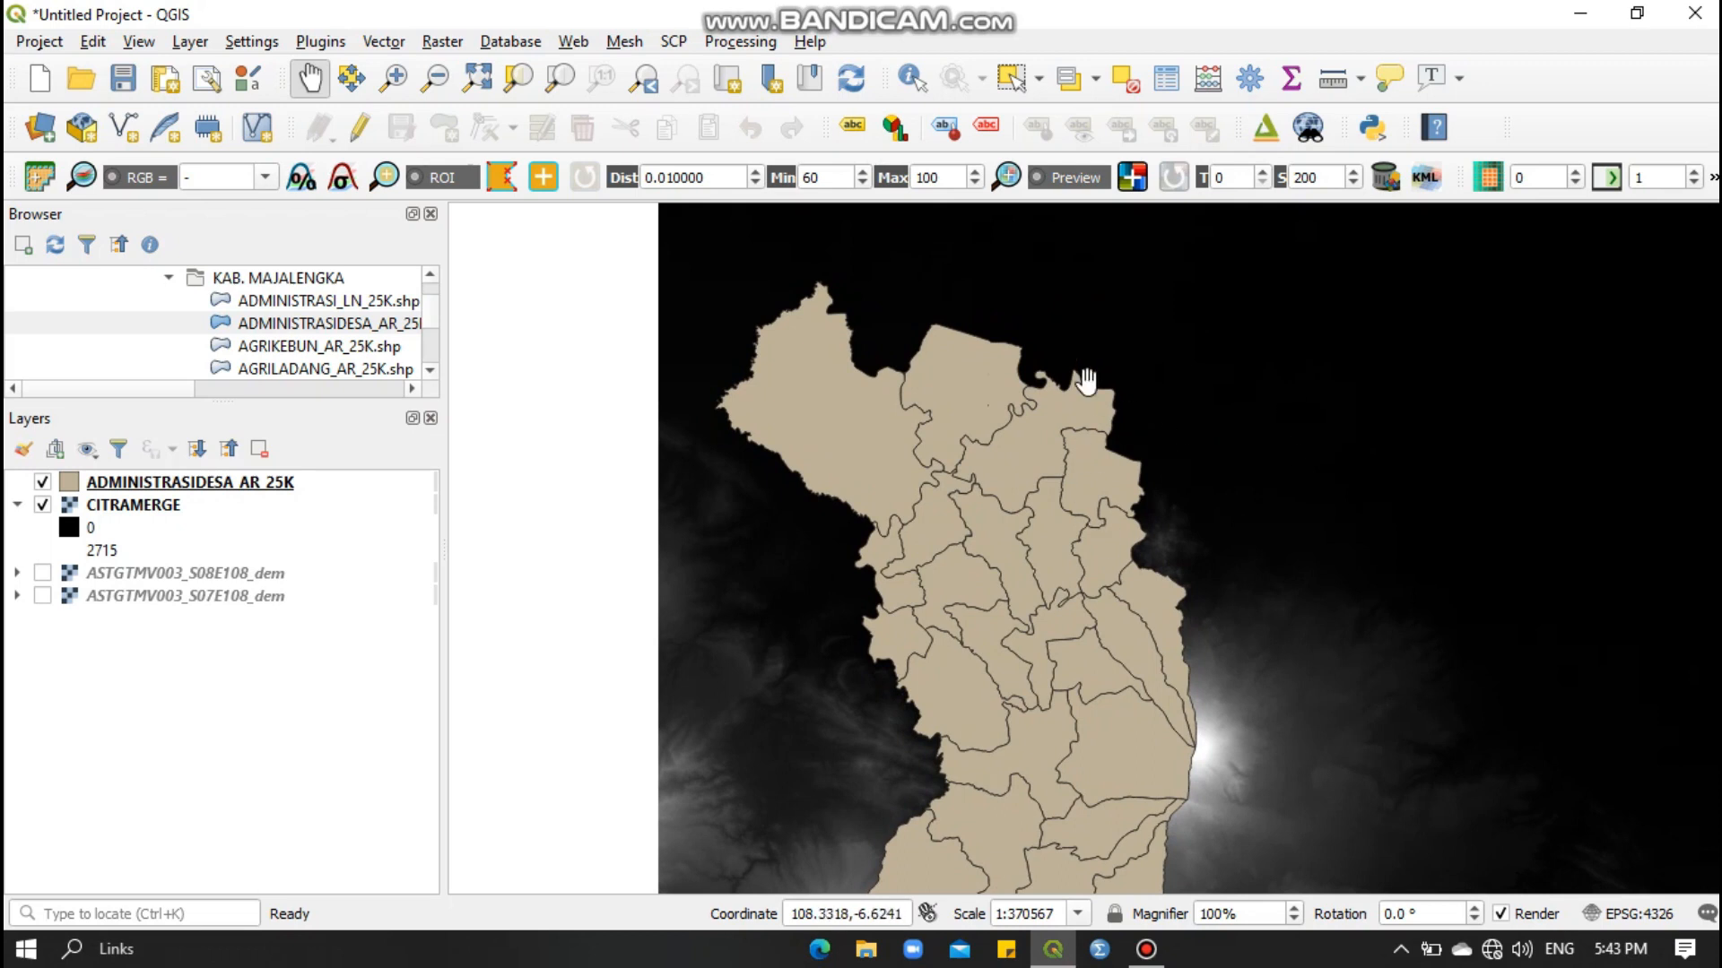
{"action": "left_click_drag", "start_coordinate": [1131, 507], "coordinate": [1152, 418]}
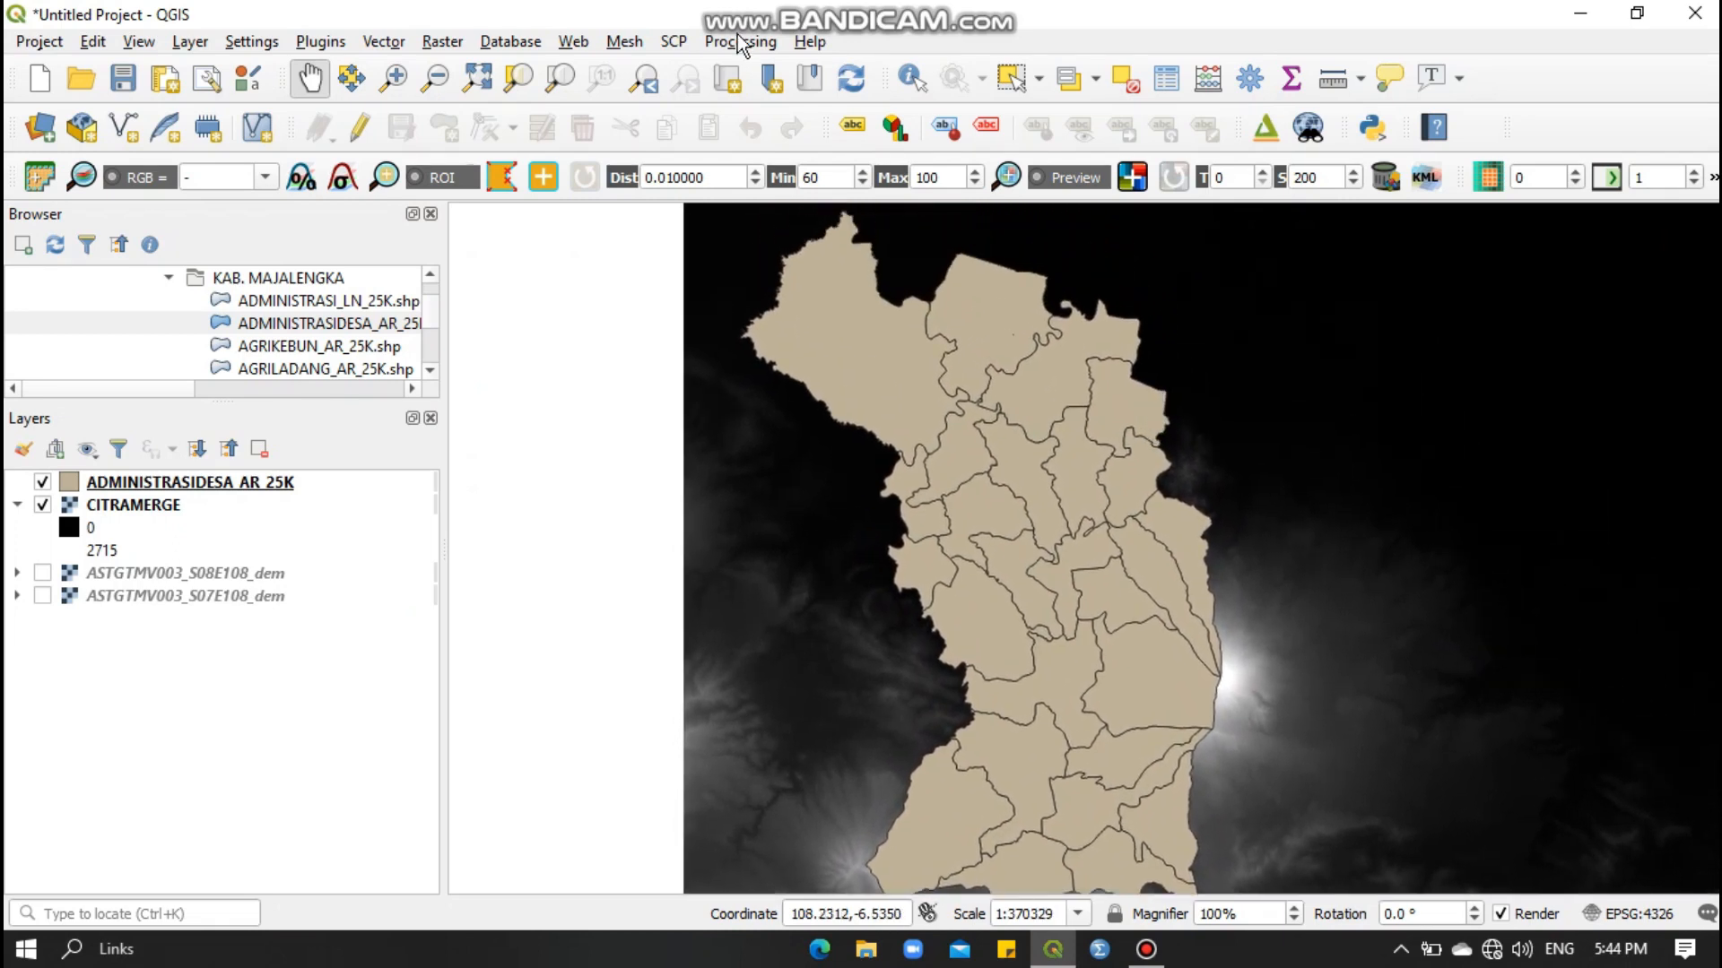
{"action": "left_click", "coordinate": [737, 42]}
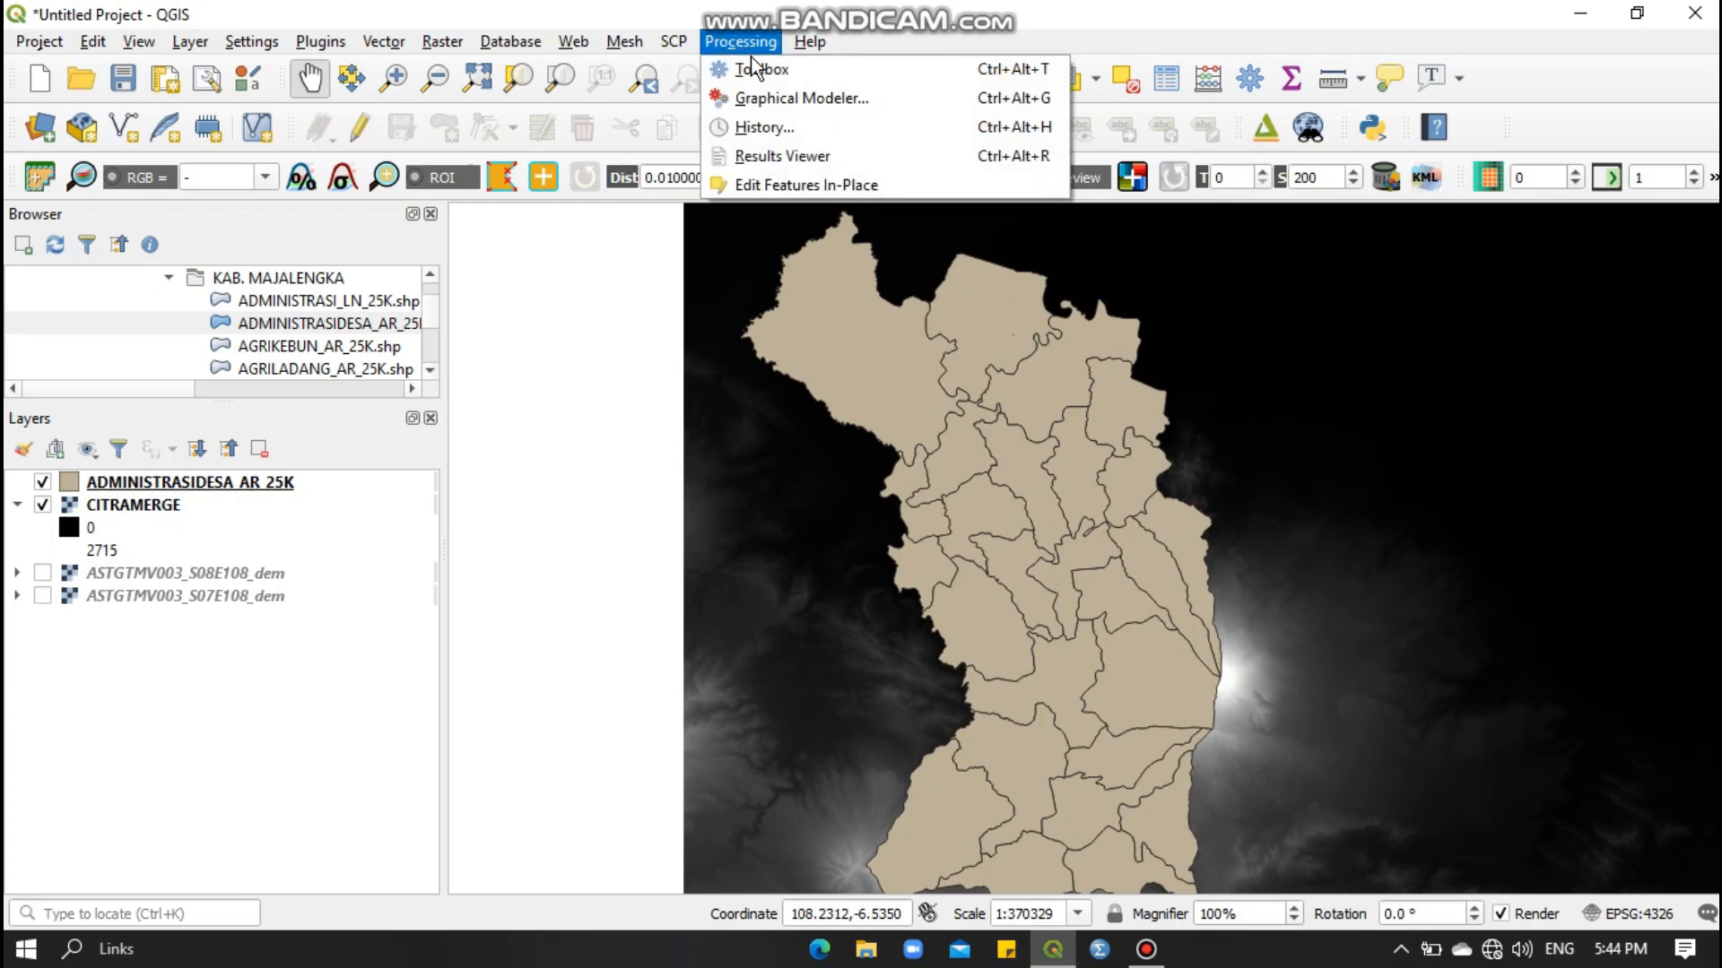
{"action": "left_click", "coordinate": [756, 69]}
{"action": "type", "text": "CLI"}
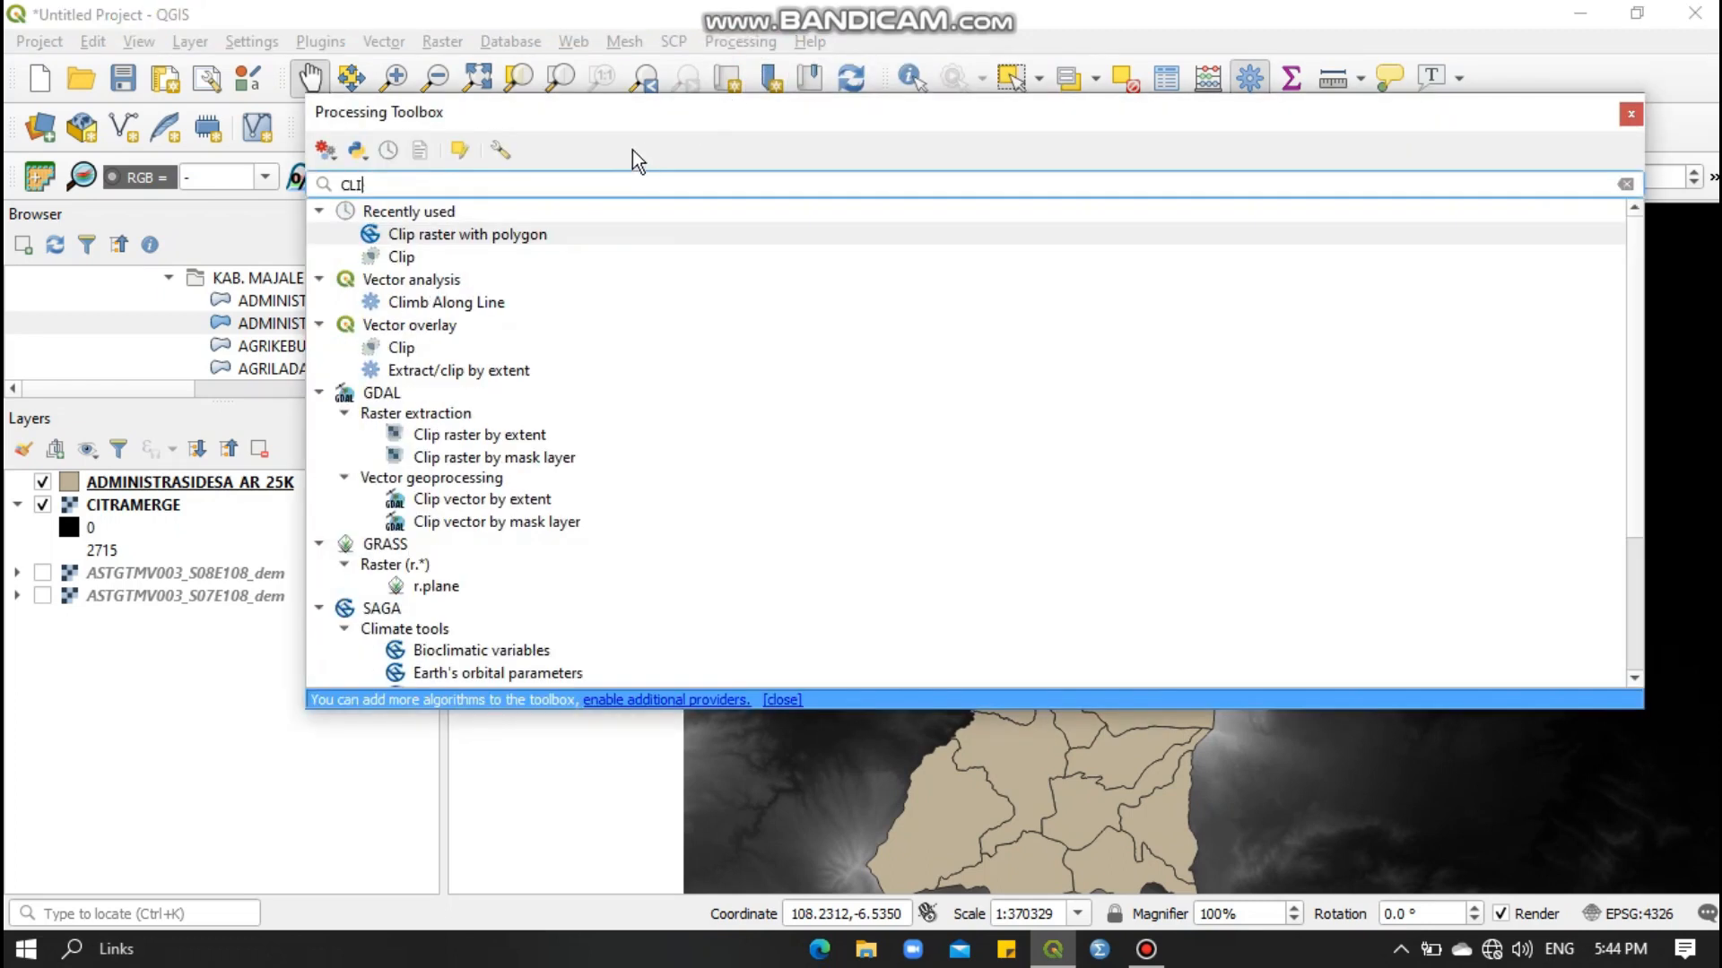
{"action": "type", "text": "P"}
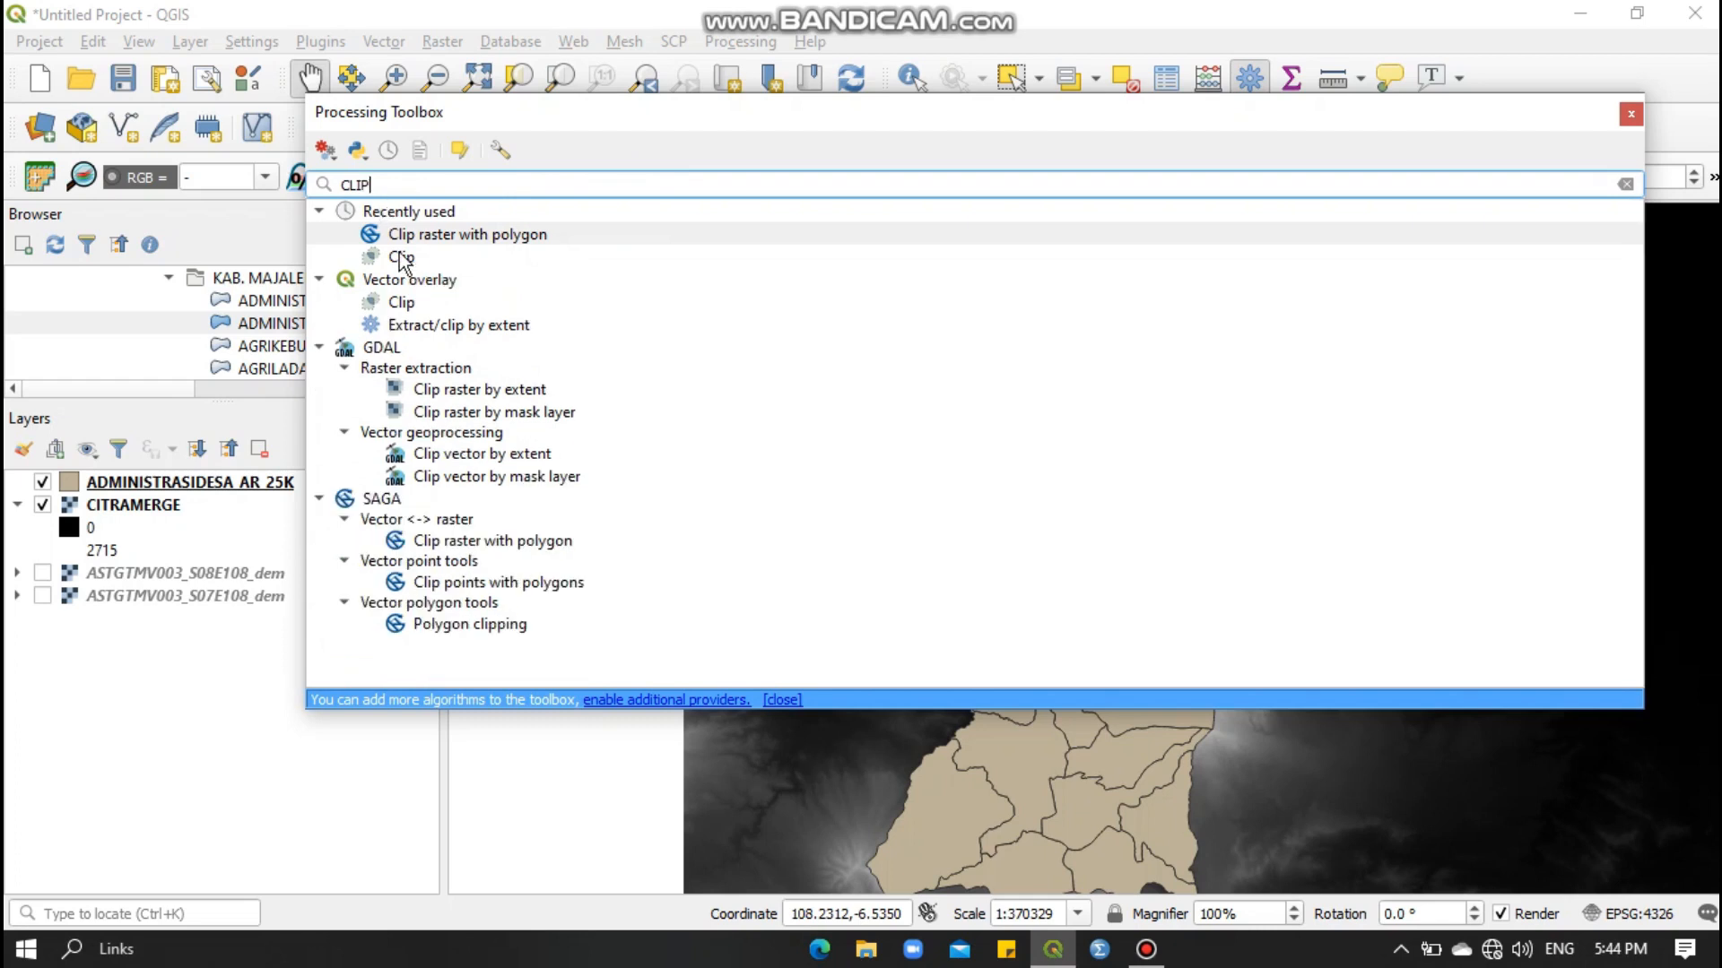
{"action": "double_click", "coordinate": [481, 240]}
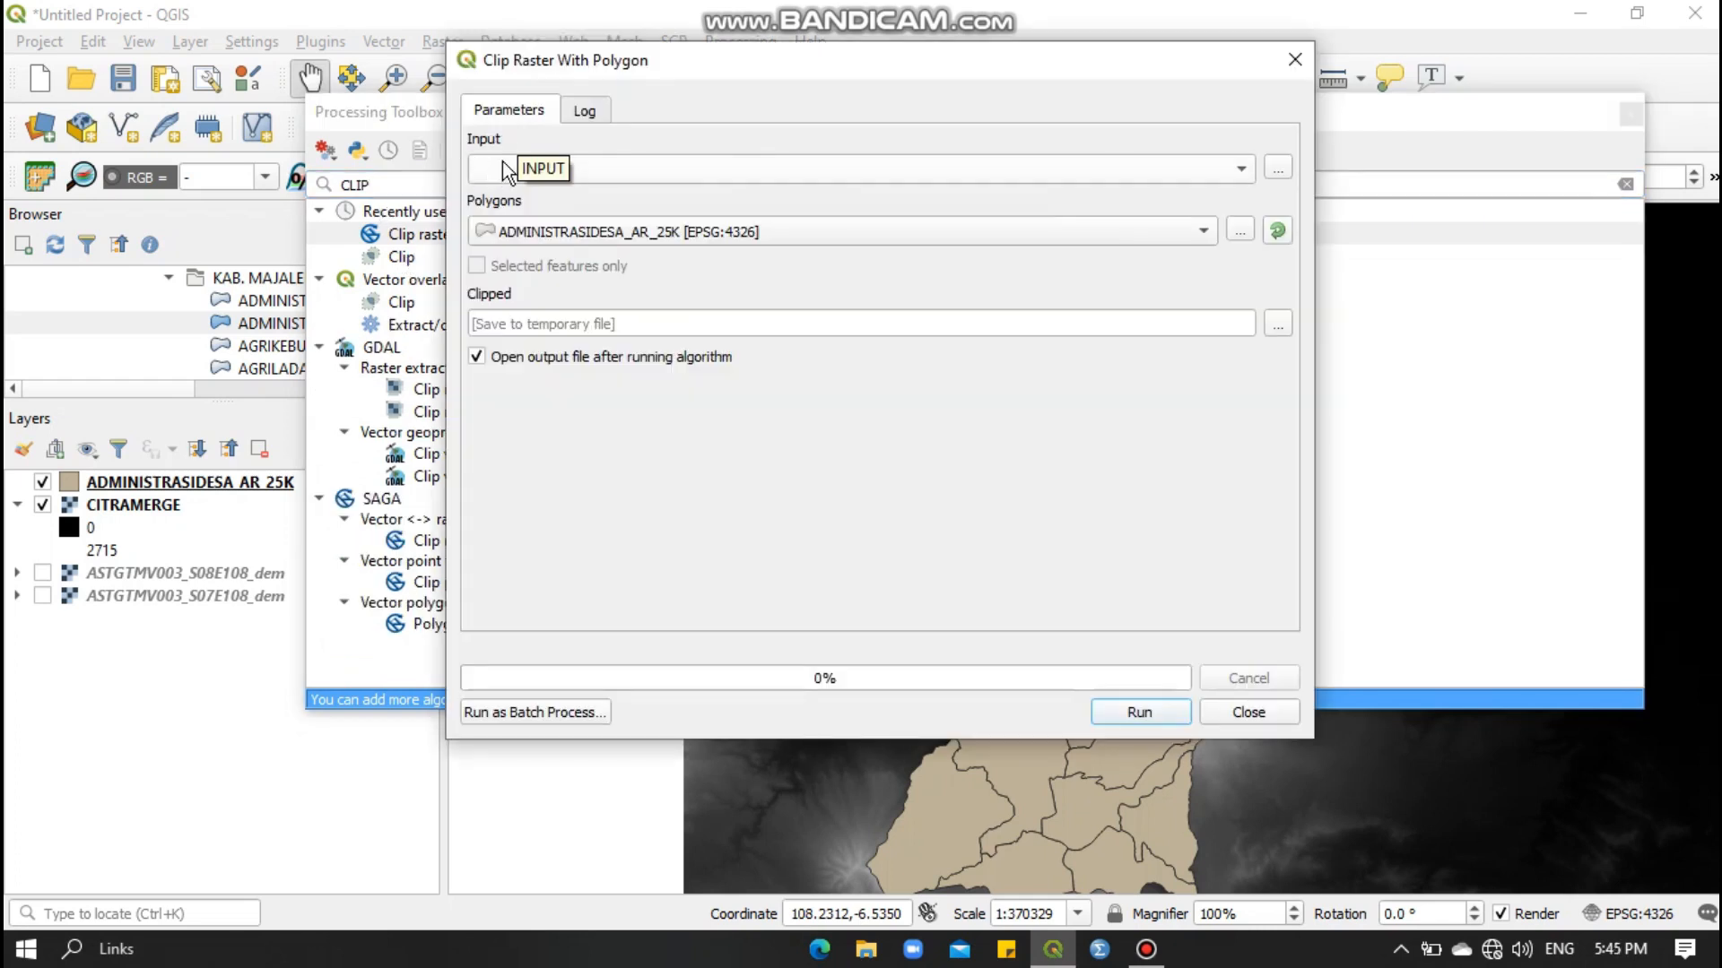
{"action": "left_click", "coordinate": [1241, 169]}
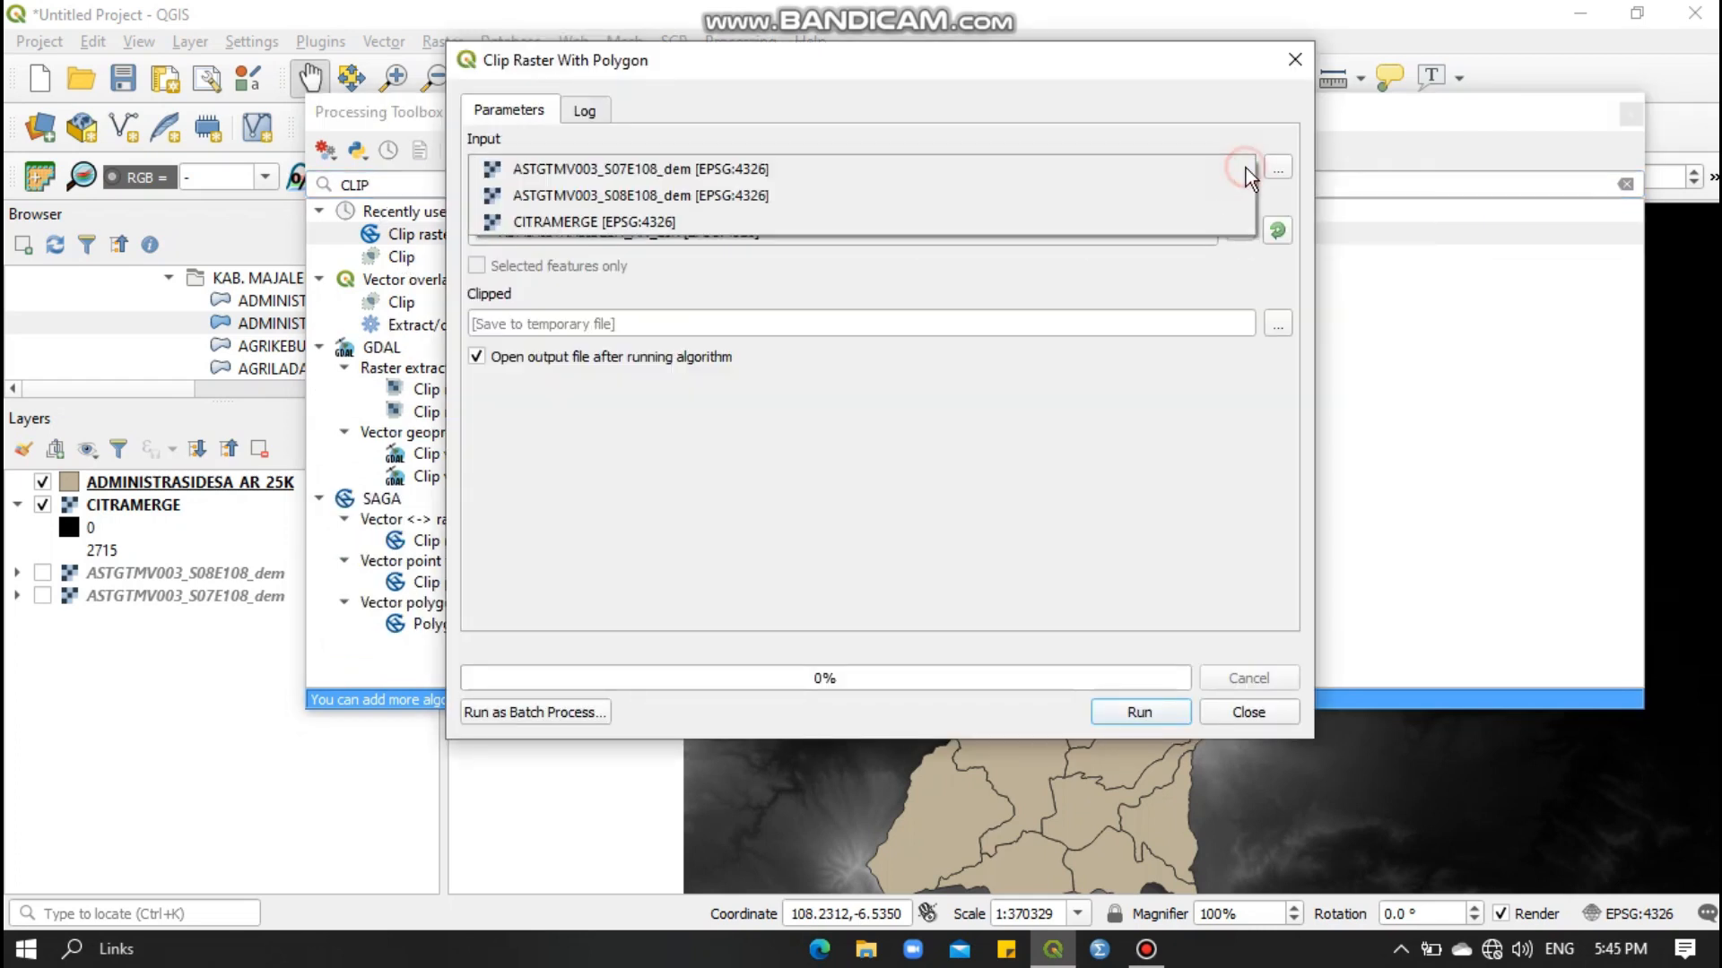
{"action": "left_click", "coordinate": [878, 224]}
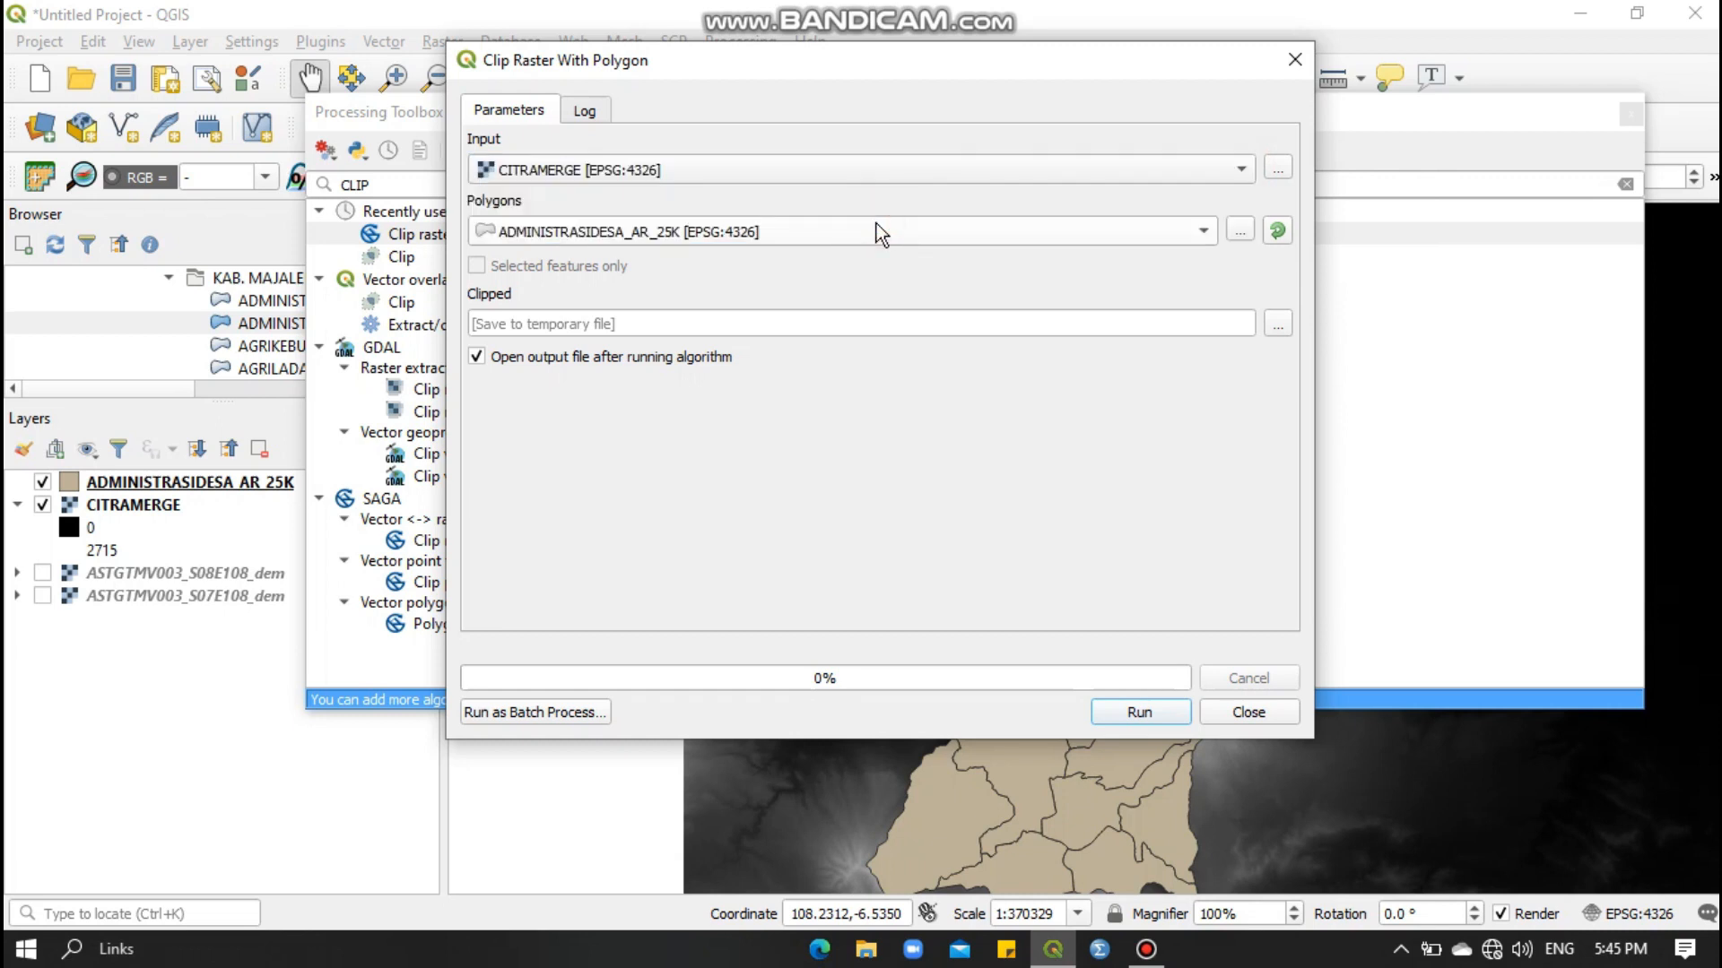
Set the clipped output to CITRACLIP.sdat in the 3D MAPS folder and run the clip with the ADMINISTRASIDESA_AR_25K polygons.
{"action": "left_click", "coordinate": [1277, 324]}
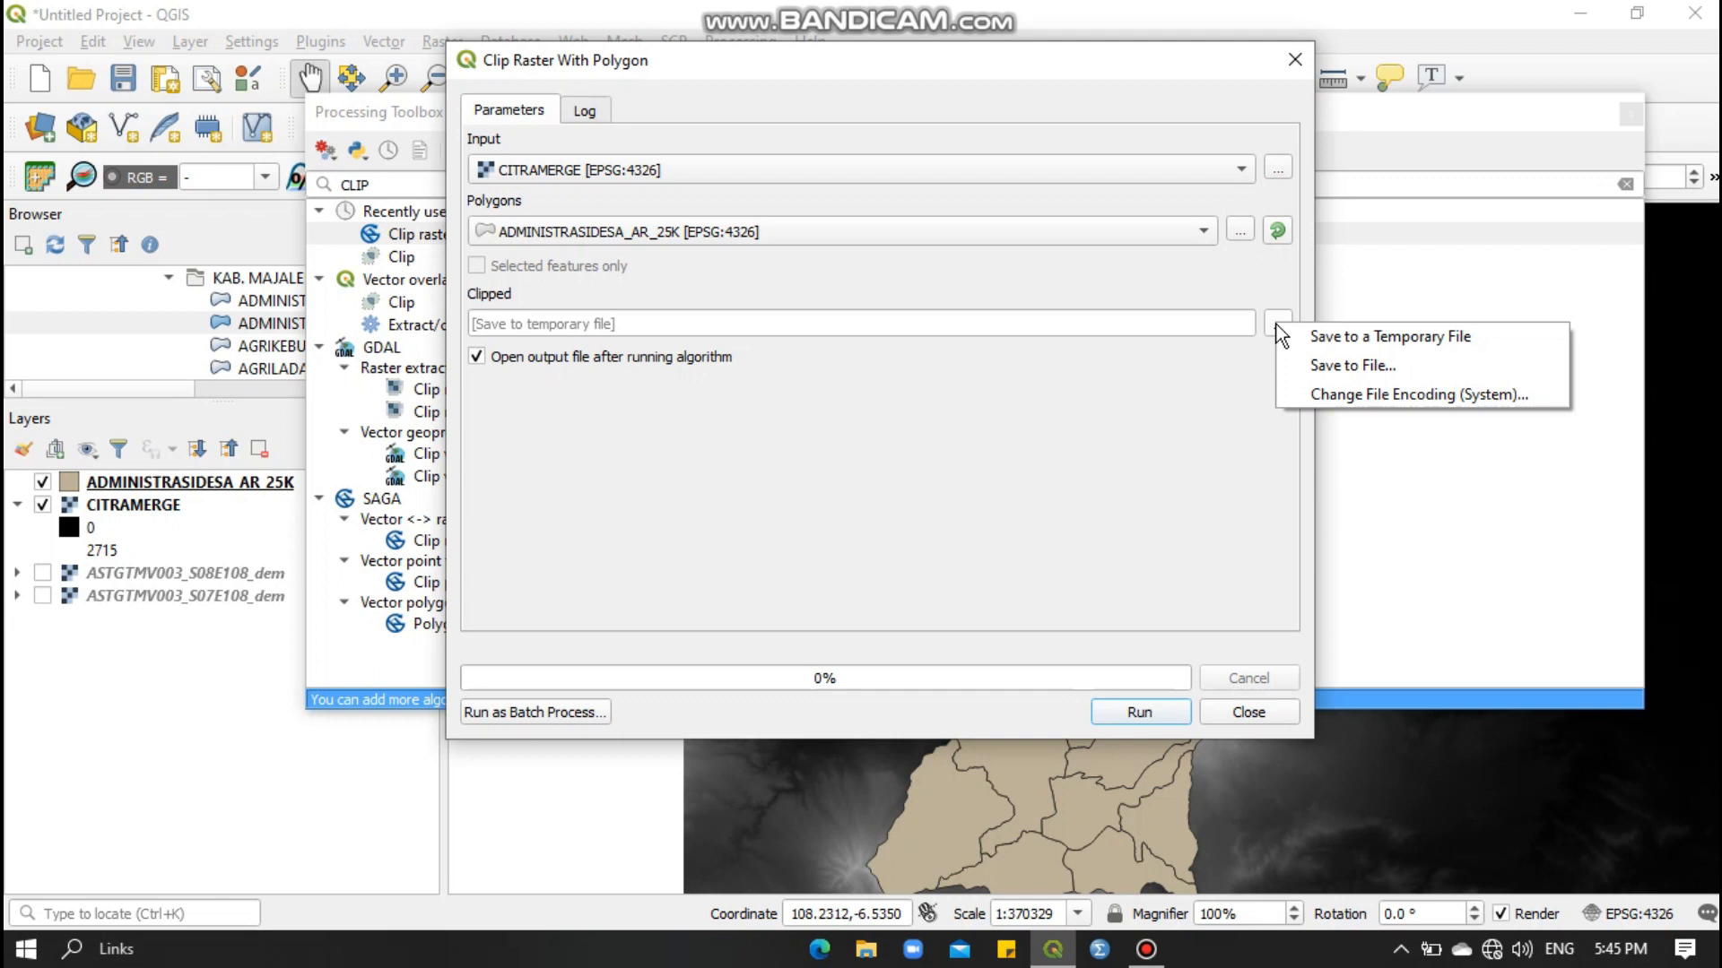
{"action": "left_click", "coordinate": [1220, 287]}
{"action": "left_click", "coordinate": [1272, 324]}
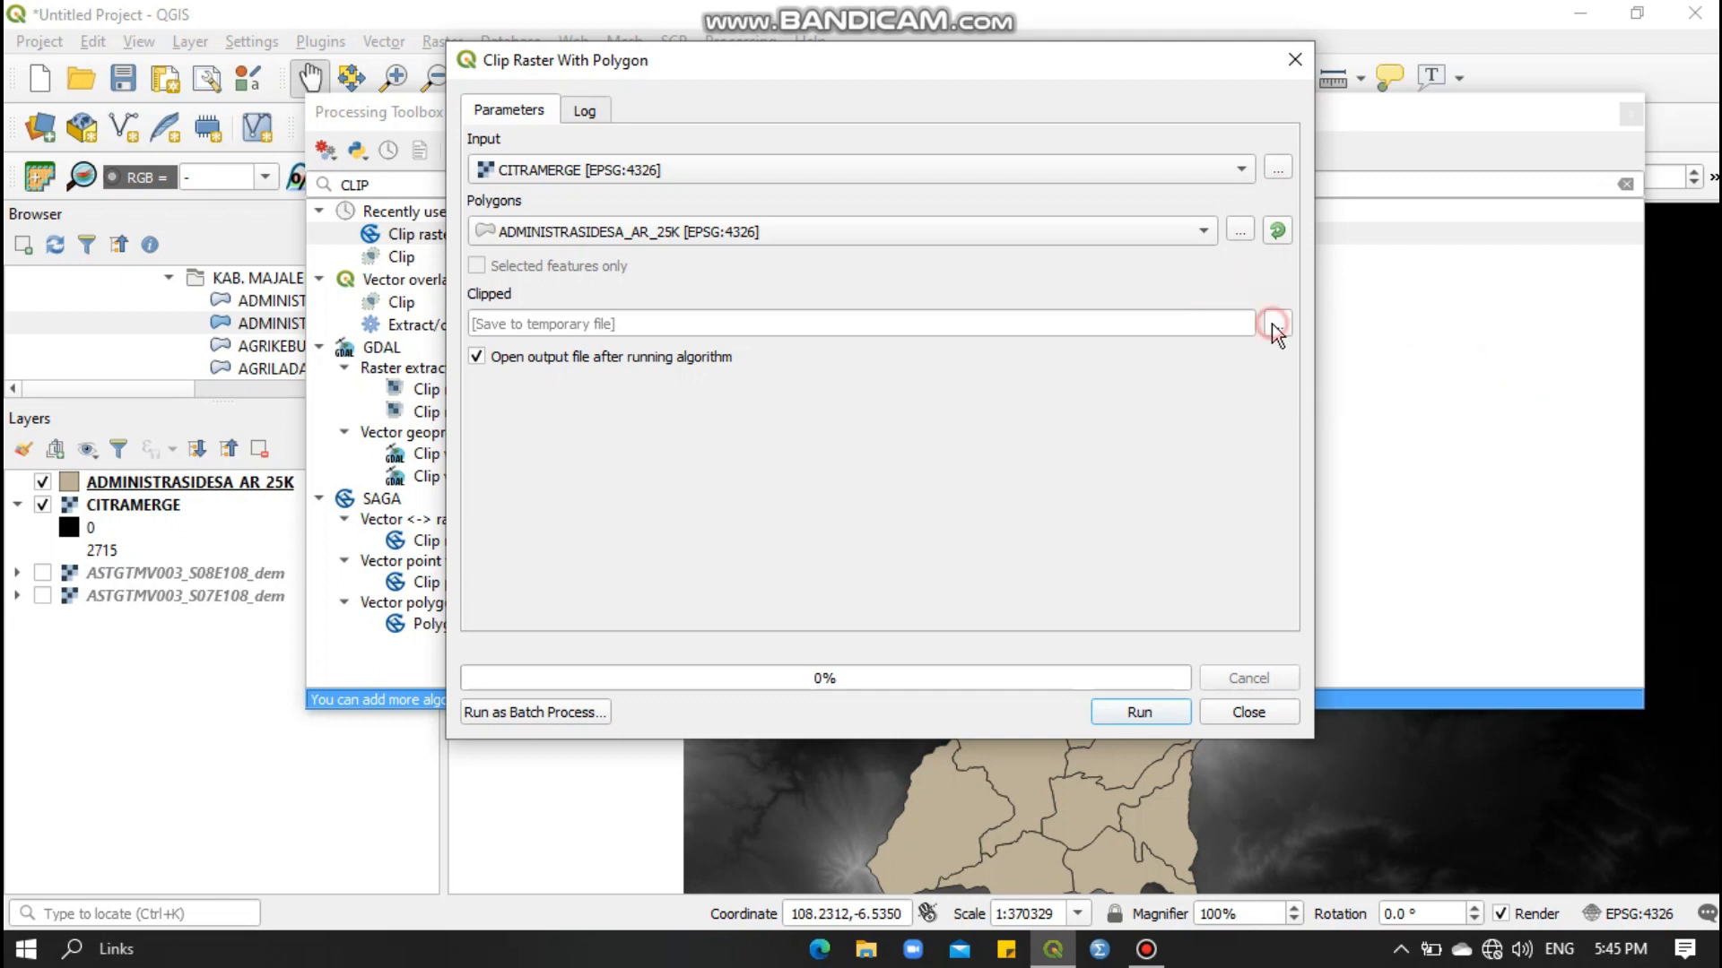
{"action": "left_click", "coordinate": [1327, 366]}
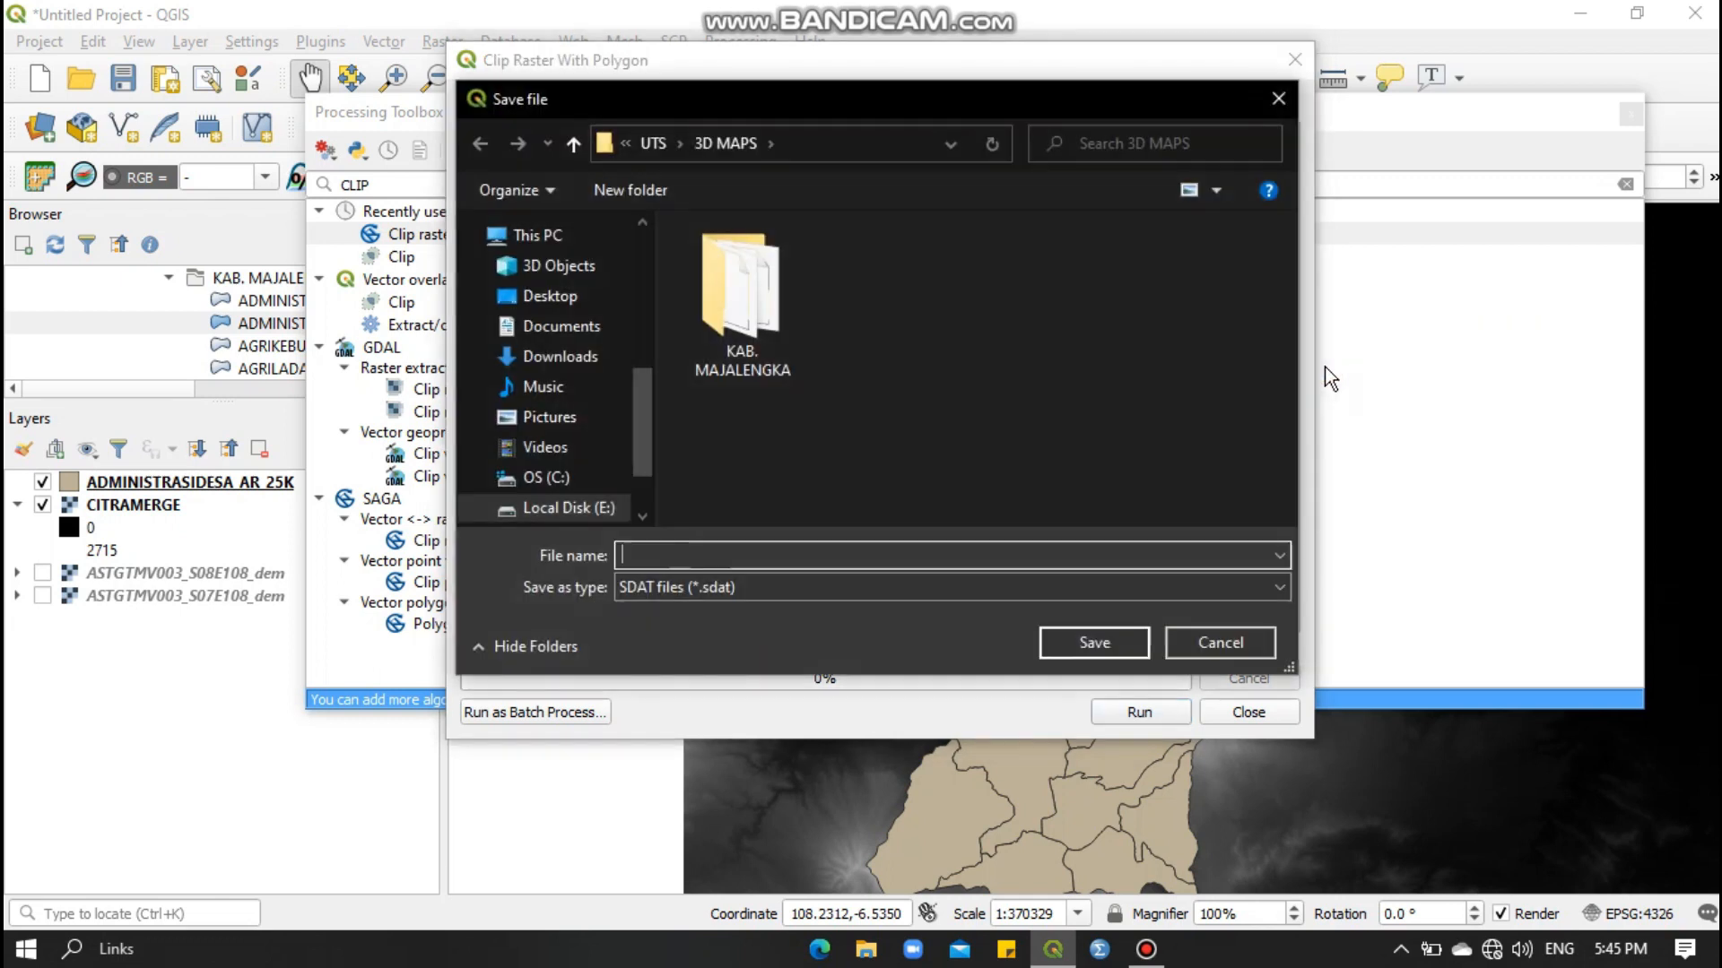
{"action": "left_click", "coordinate": [687, 557]}
{"action": "type", "text": "CITRA"}
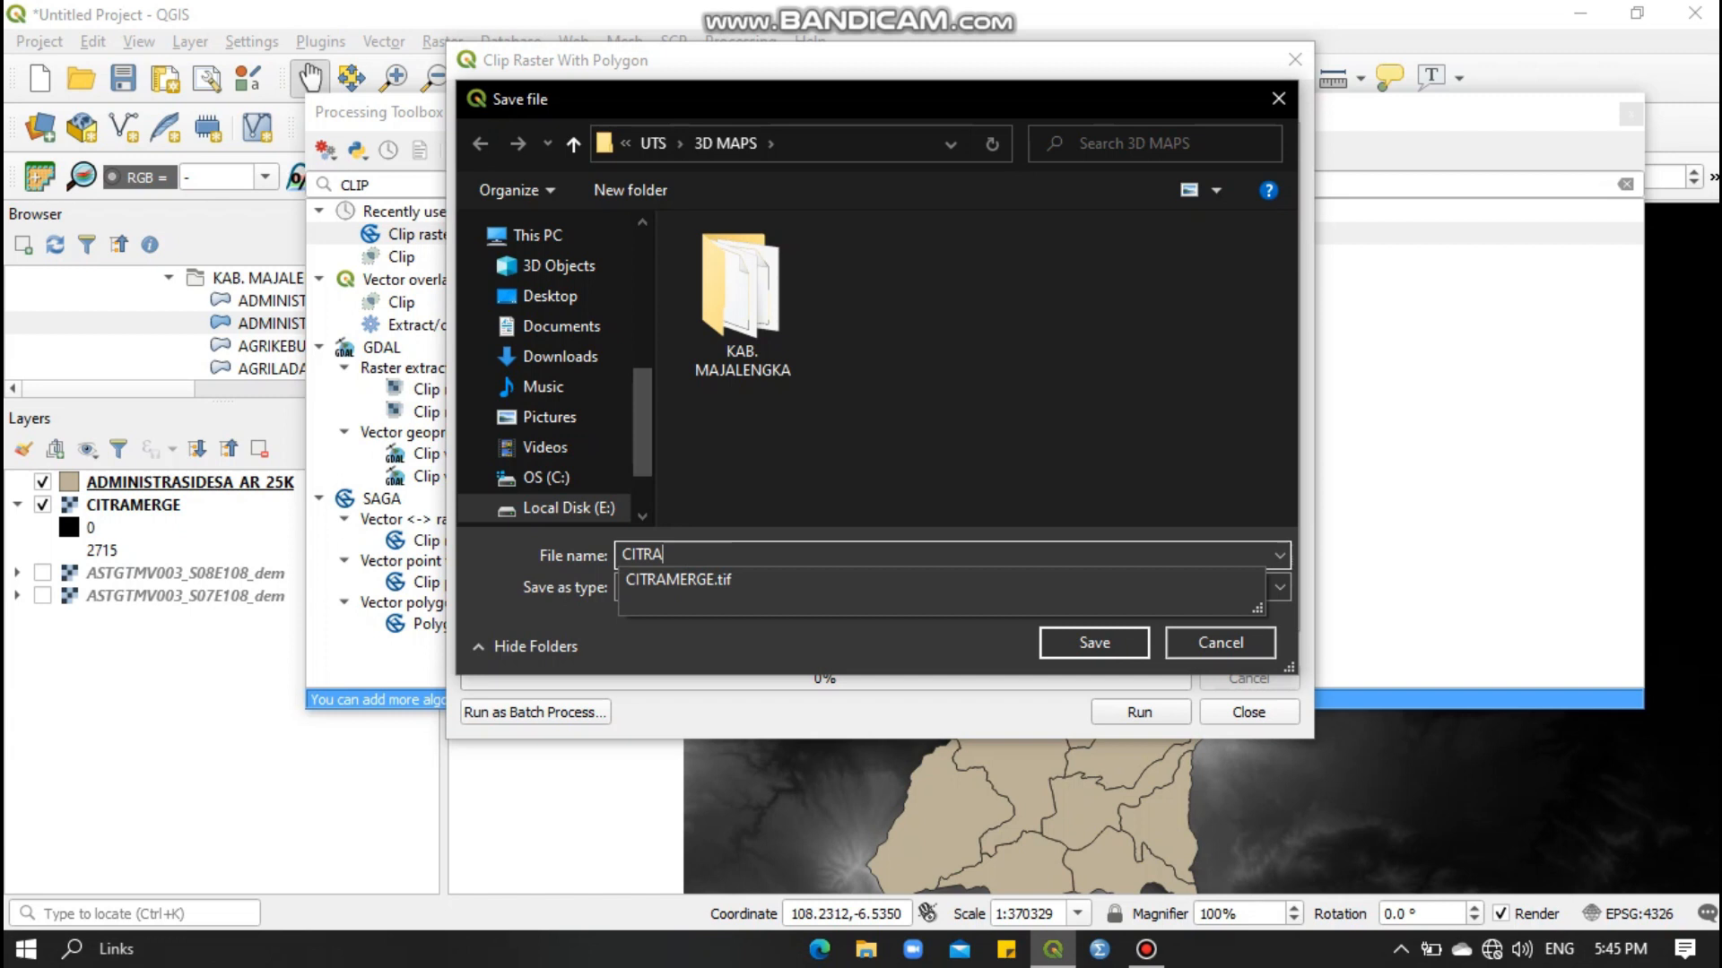
{"action": "type", "text": "CLUP"}
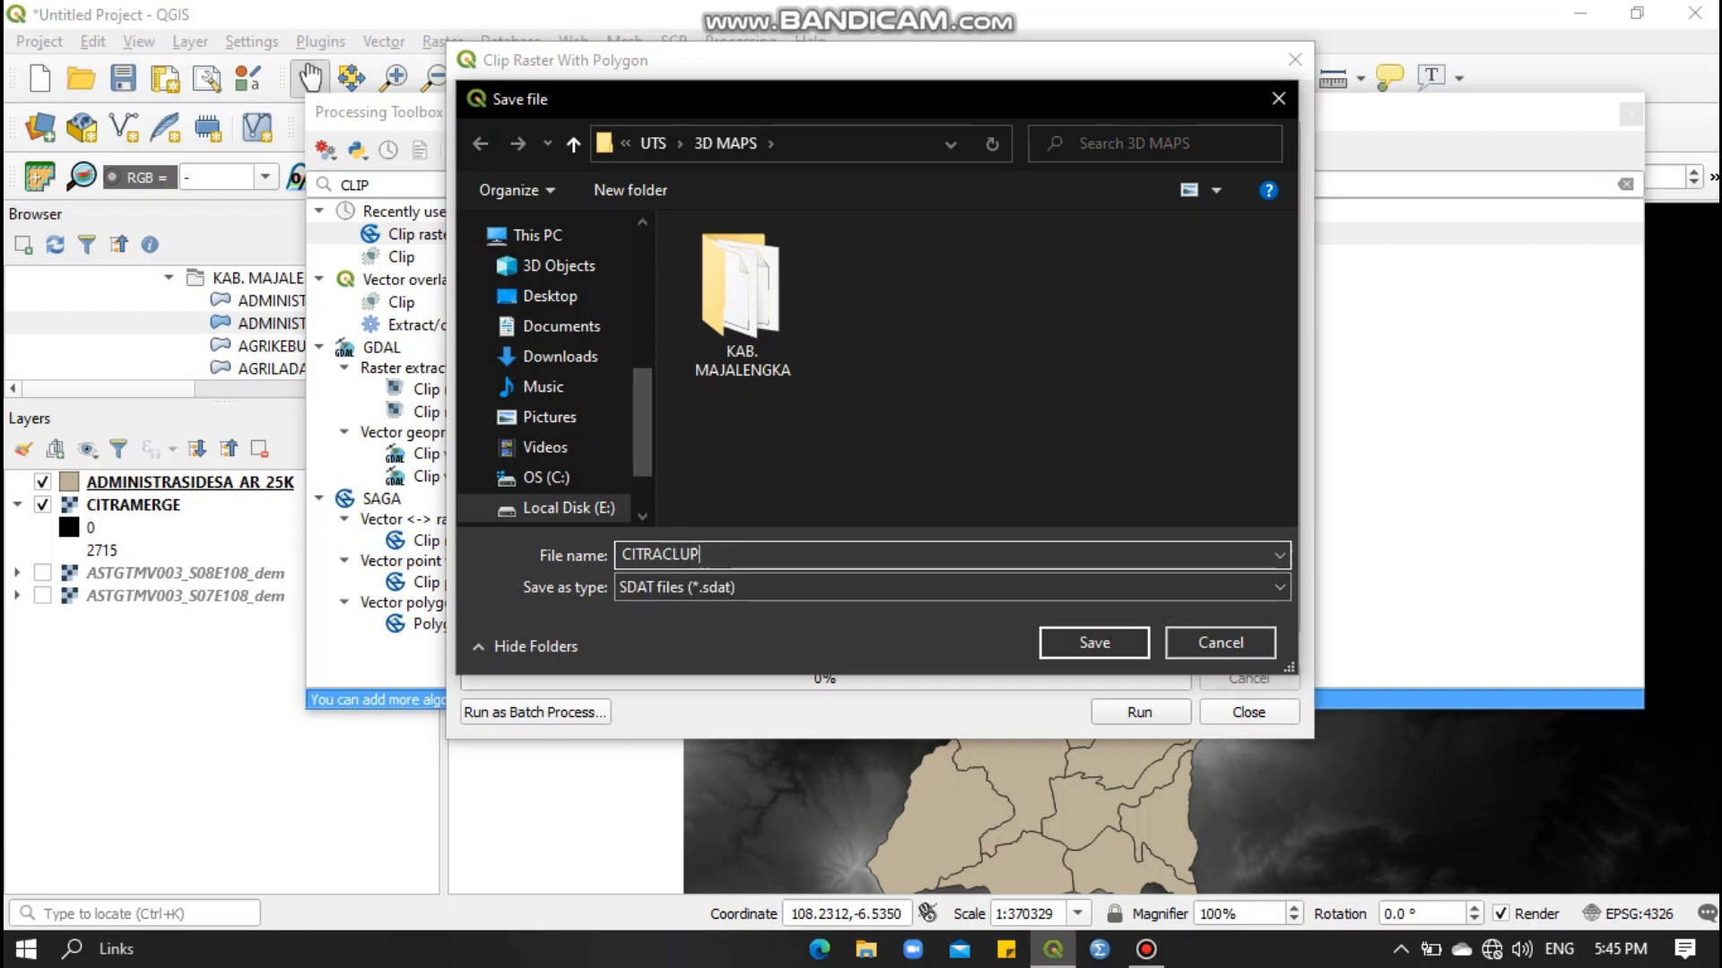
{"action": "key", "text": "BackSpace"}
{"action": "key", "text": "BackSpace"}
{"action": "type", "text": "IP"}
{"action": "left_click", "coordinate": [1079, 636]}
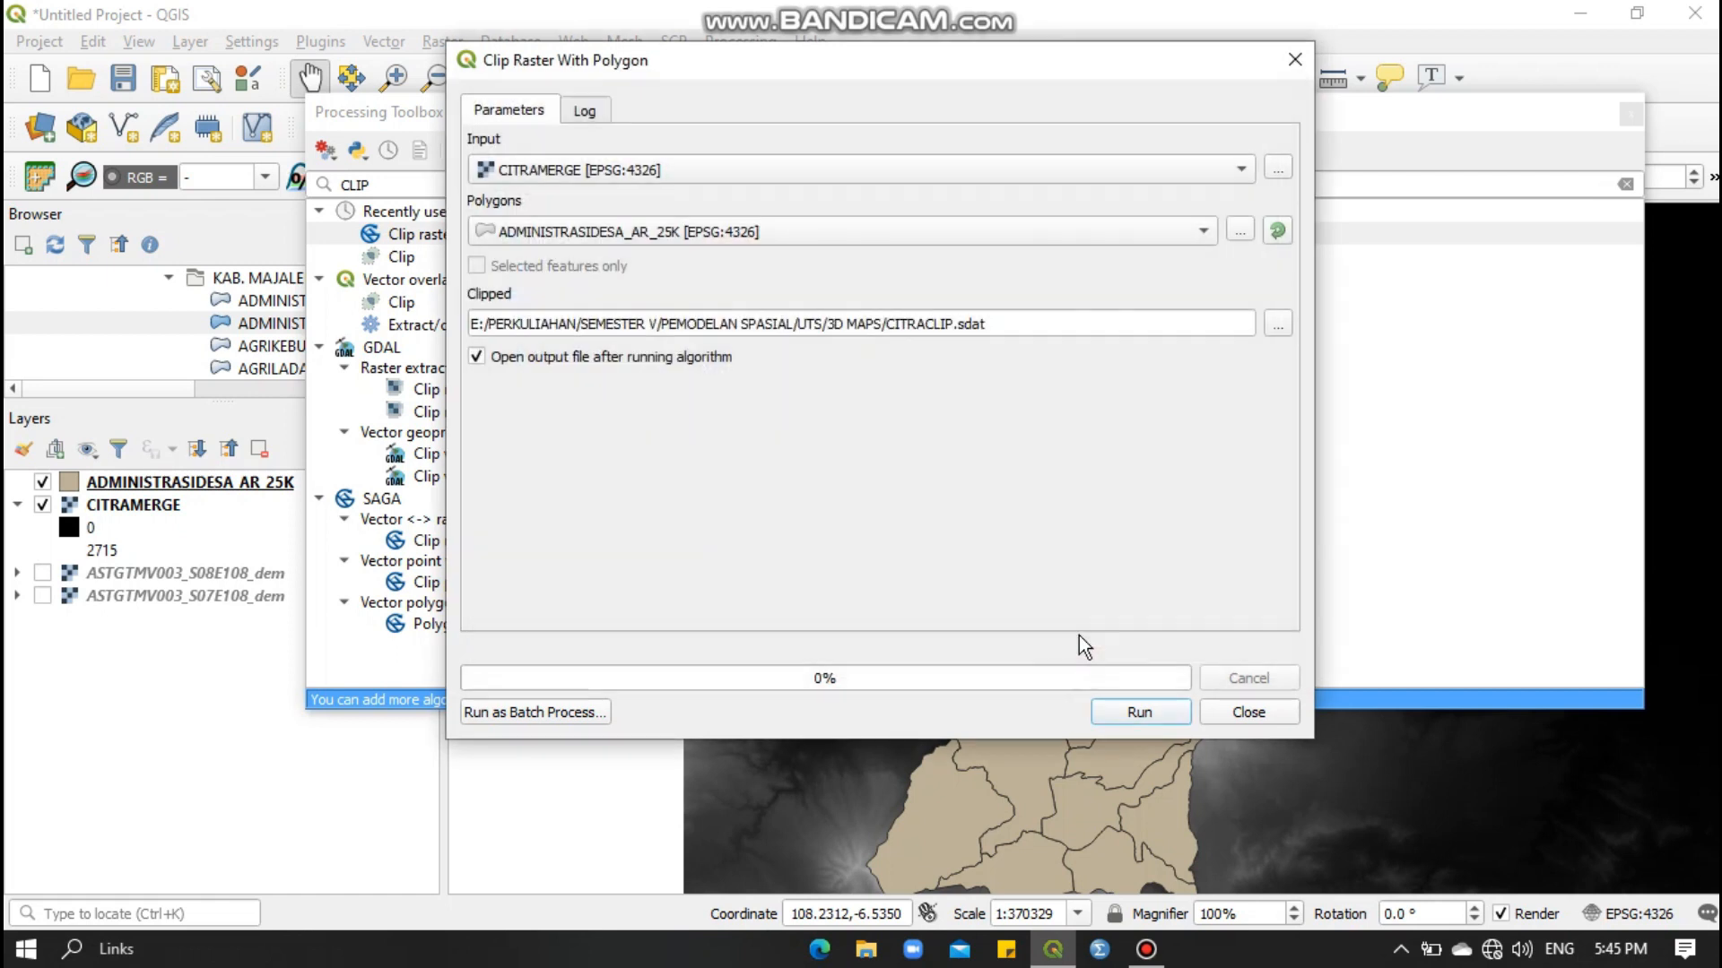
{"action": "left_click", "coordinate": [1138, 710]}
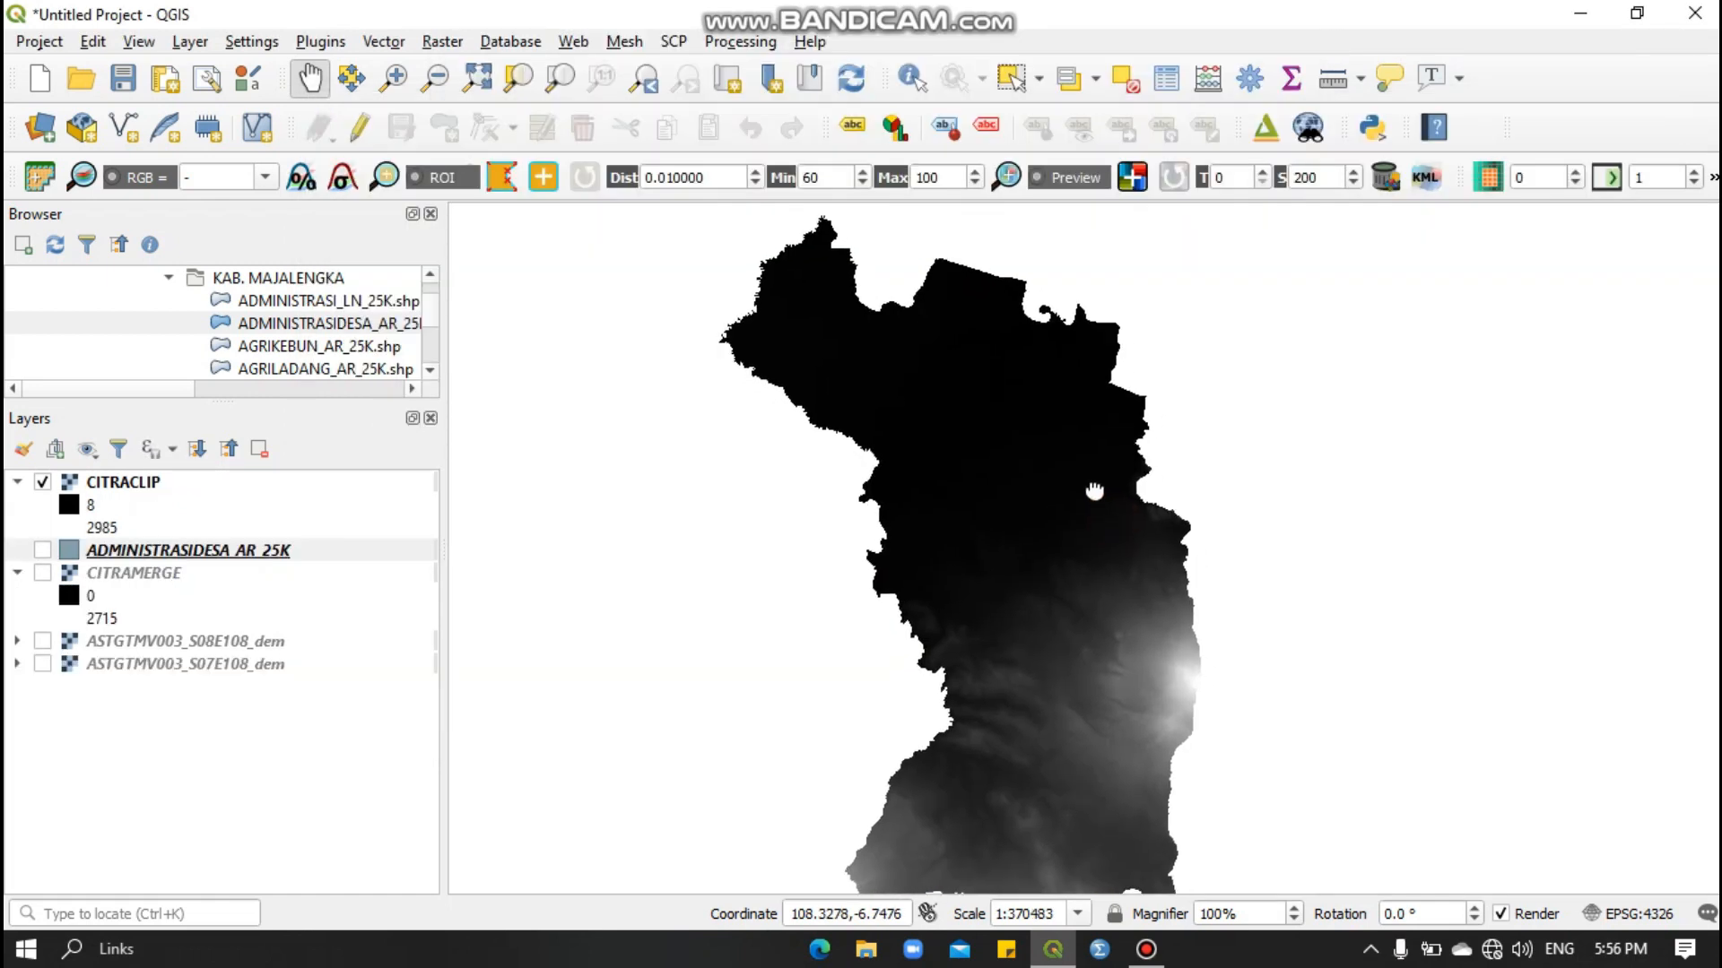
Open the symbology properties of the CITRACLIP layer and set its render type to Singleband pseudocolor.
{"action": "mouse_move", "coordinate": [1094, 491]}
{"action": "left_mouse_down"}
{"action": "mouse_move", "coordinate": [1076, 370]}
{"action": "mouse_move", "coordinate": [1060, 390]}
{"action": "mouse_move", "coordinate": [1090, 484]}
{"action": "mouse_move", "coordinate": [1113, 491]}
{"action": "left_mouse_up"}
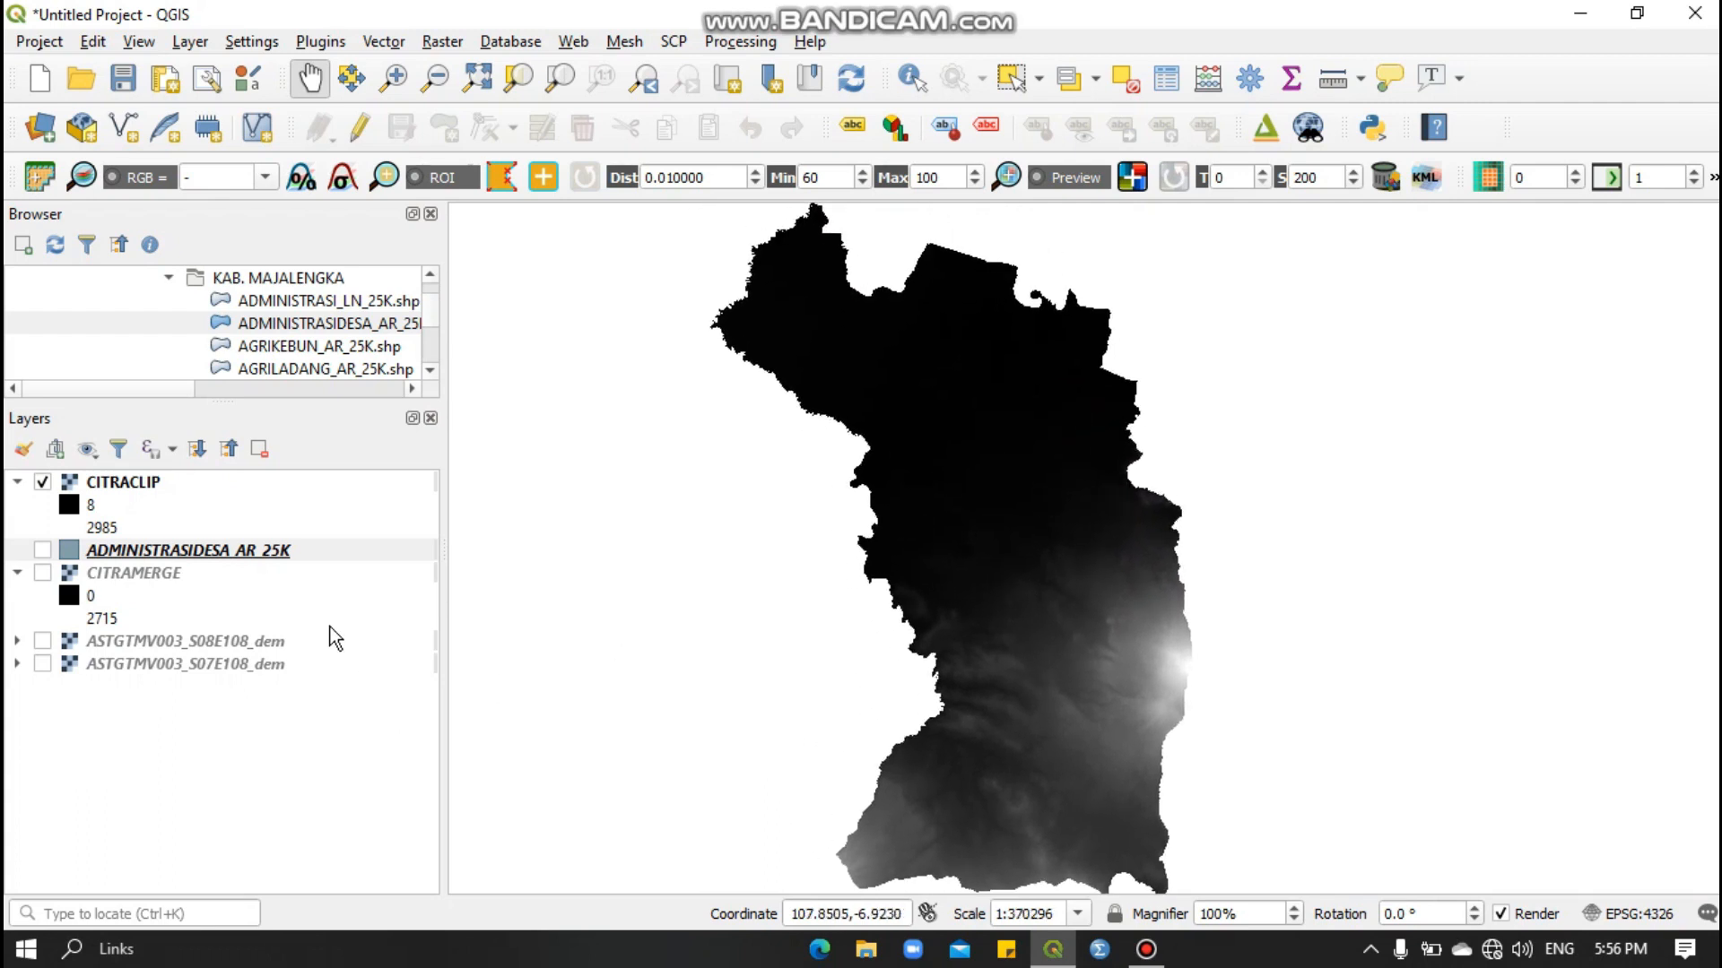
{"action": "left_click", "coordinate": [148, 486]}
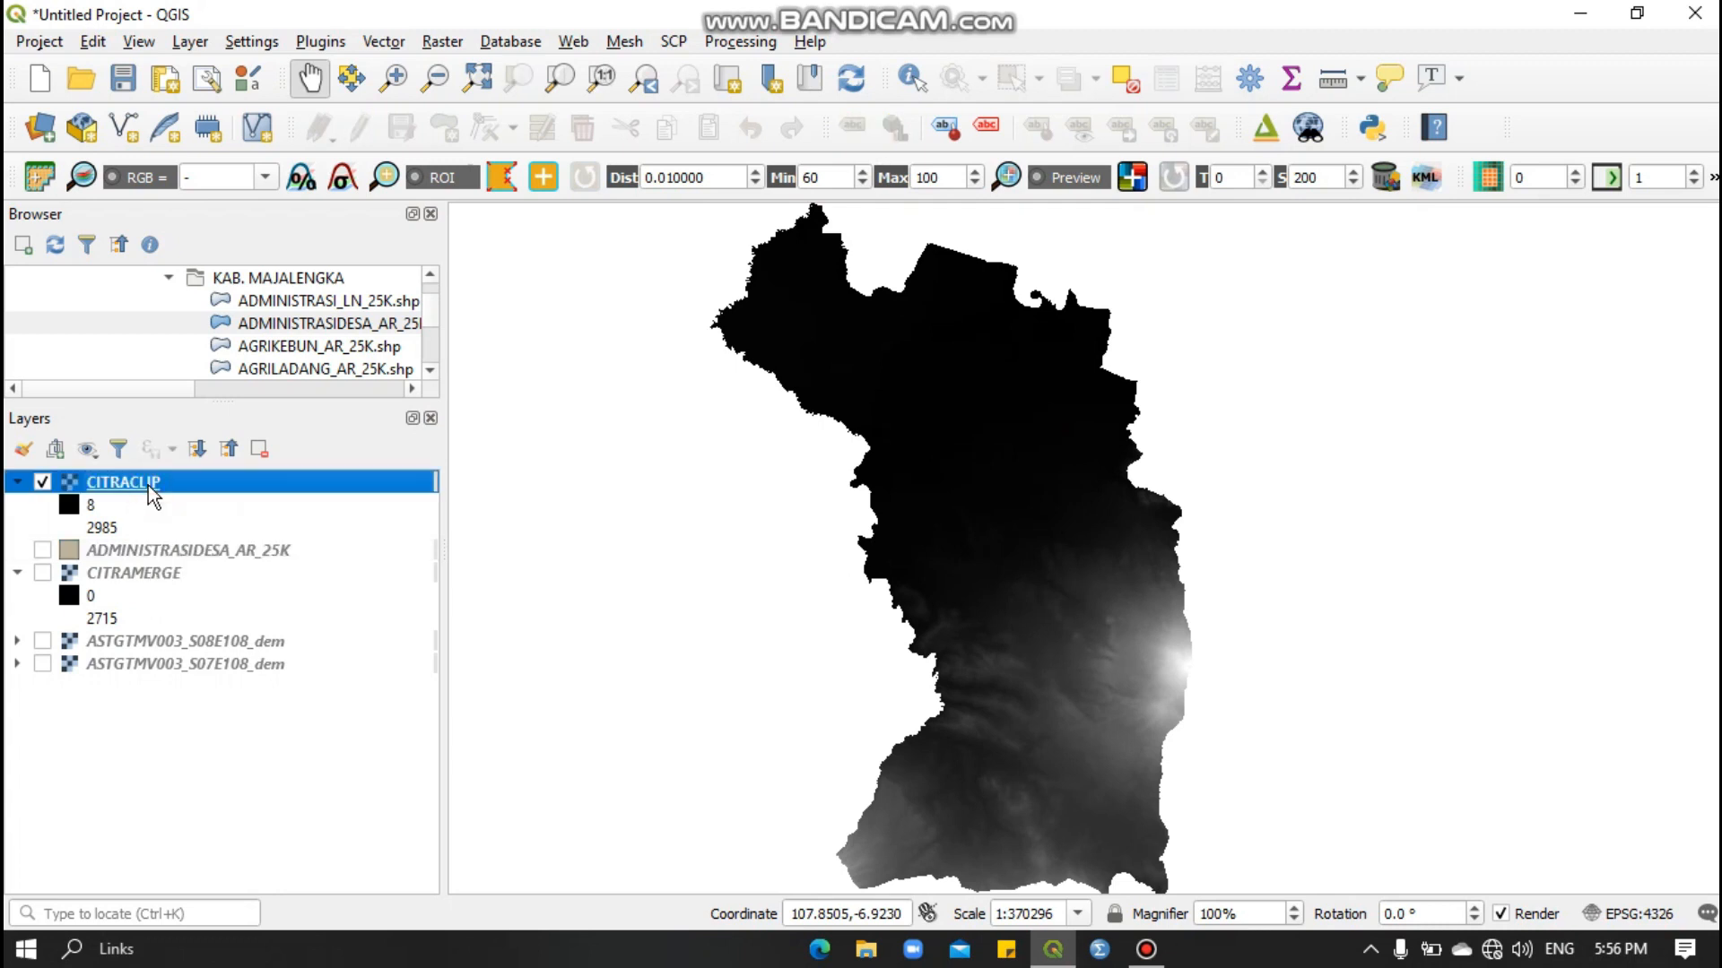
{"action": "right_click", "coordinate": [148, 486]}
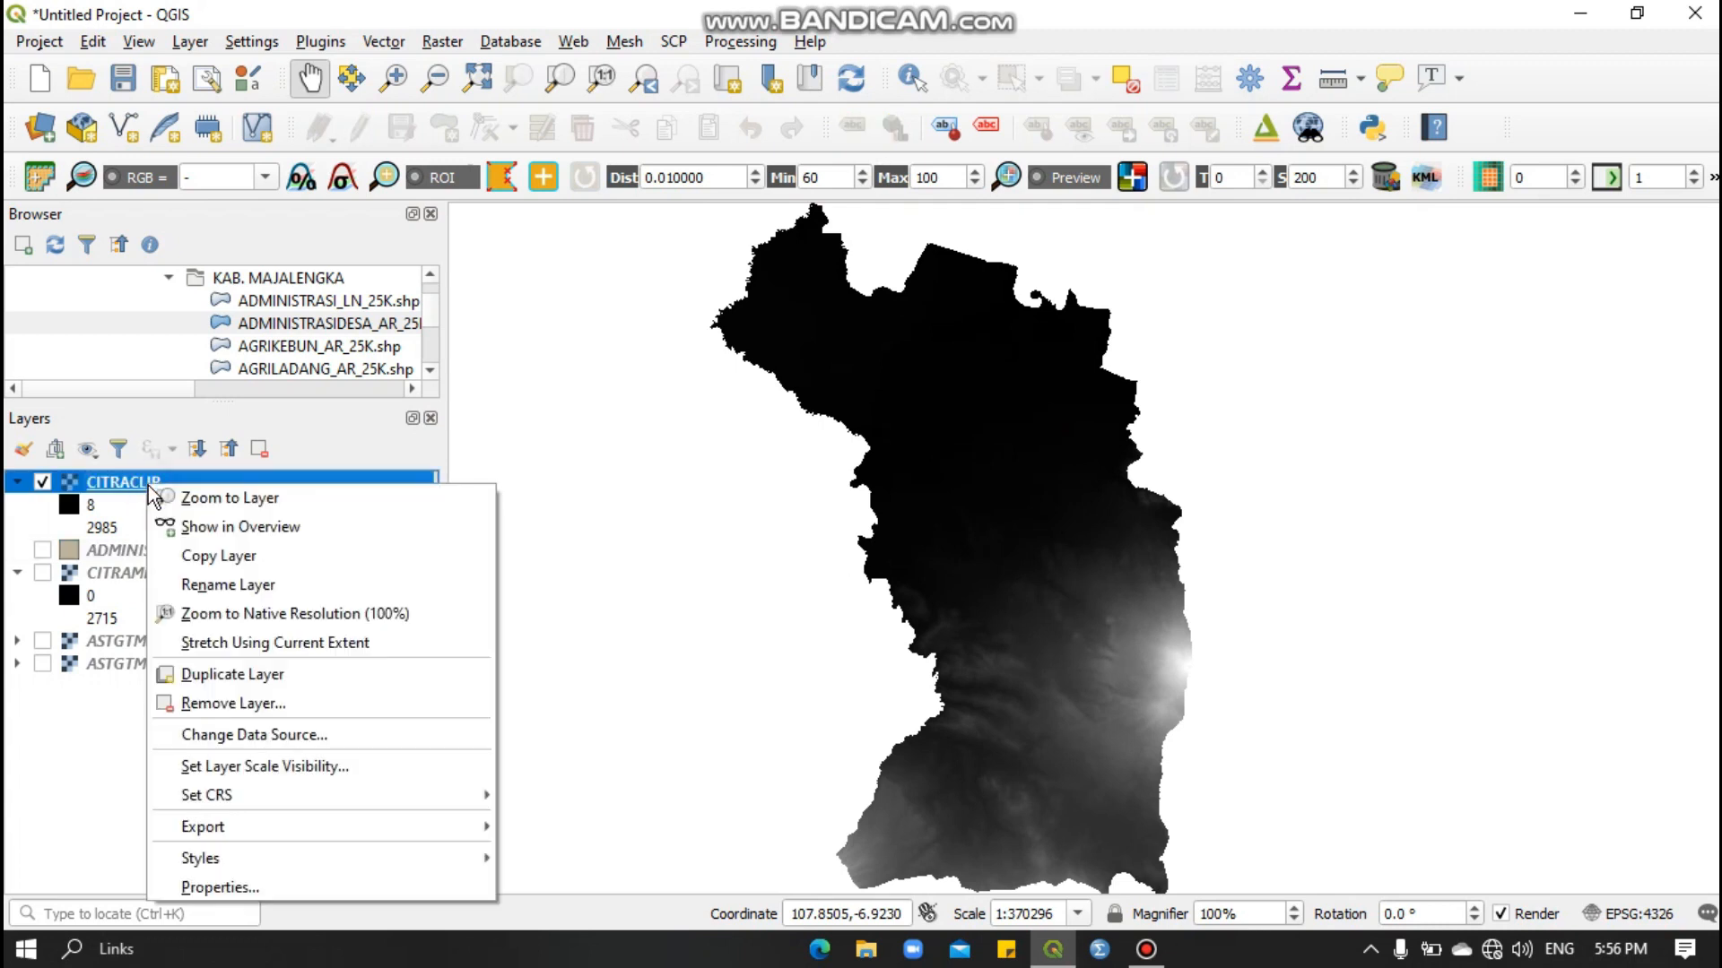
{"action": "left_click", "coordinate": [319, 885]}
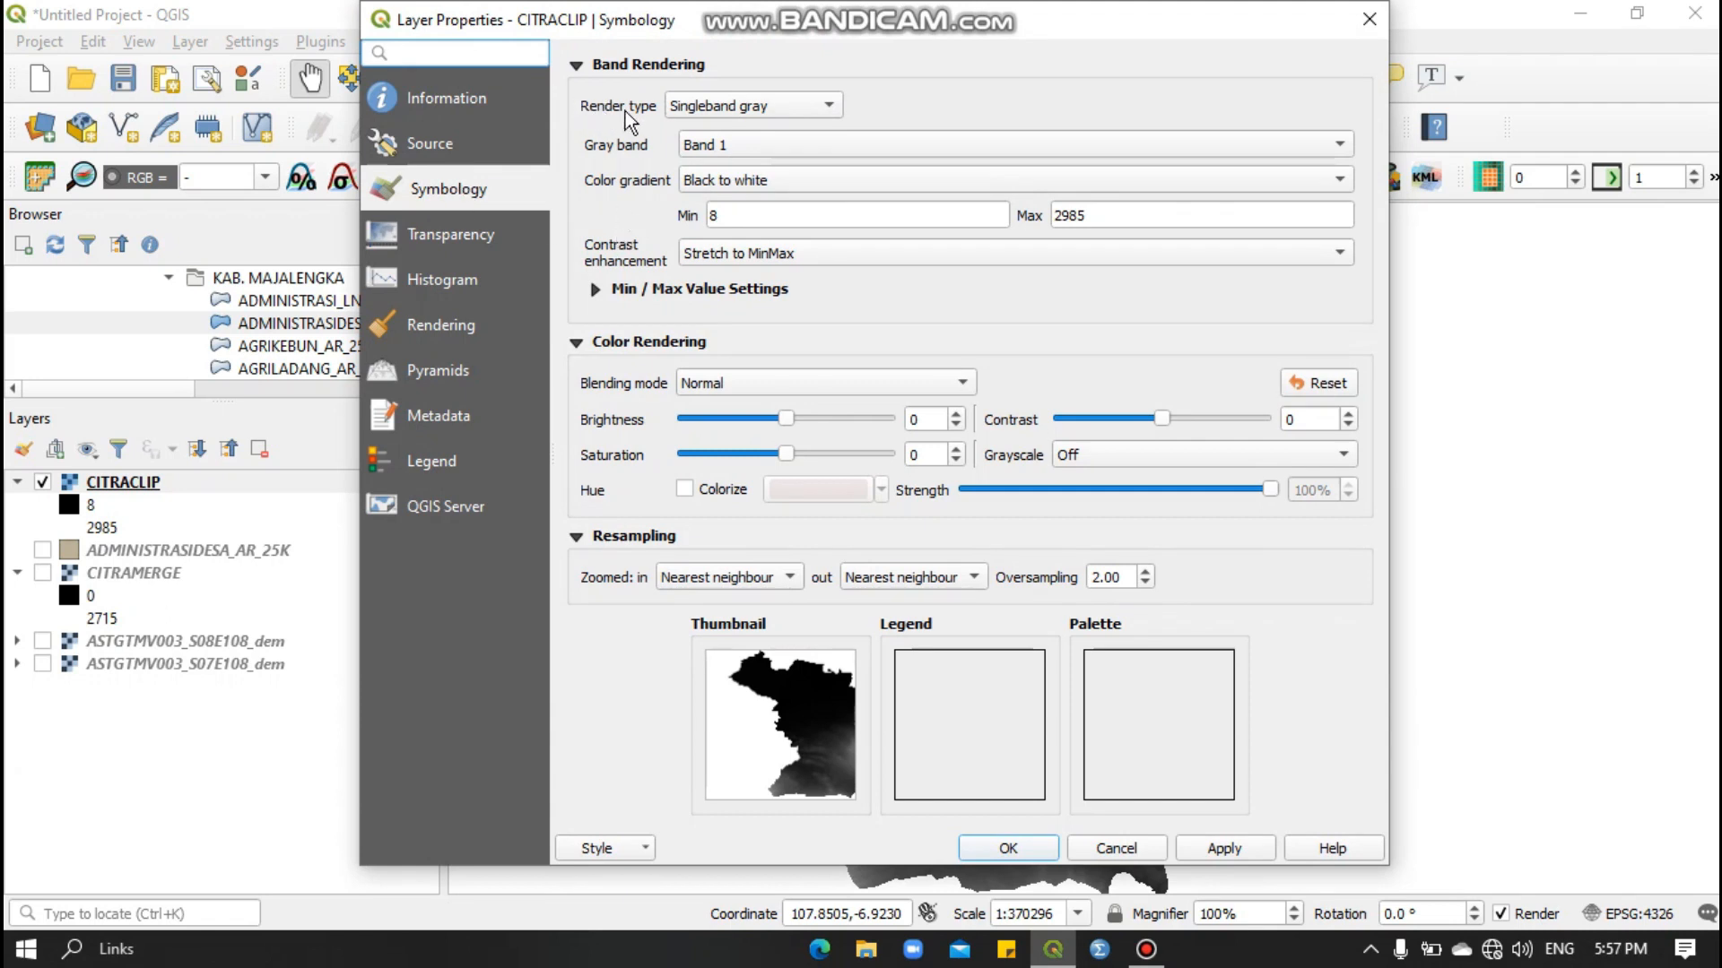
{"action": "left_click", "coordinate": [773, 105]}
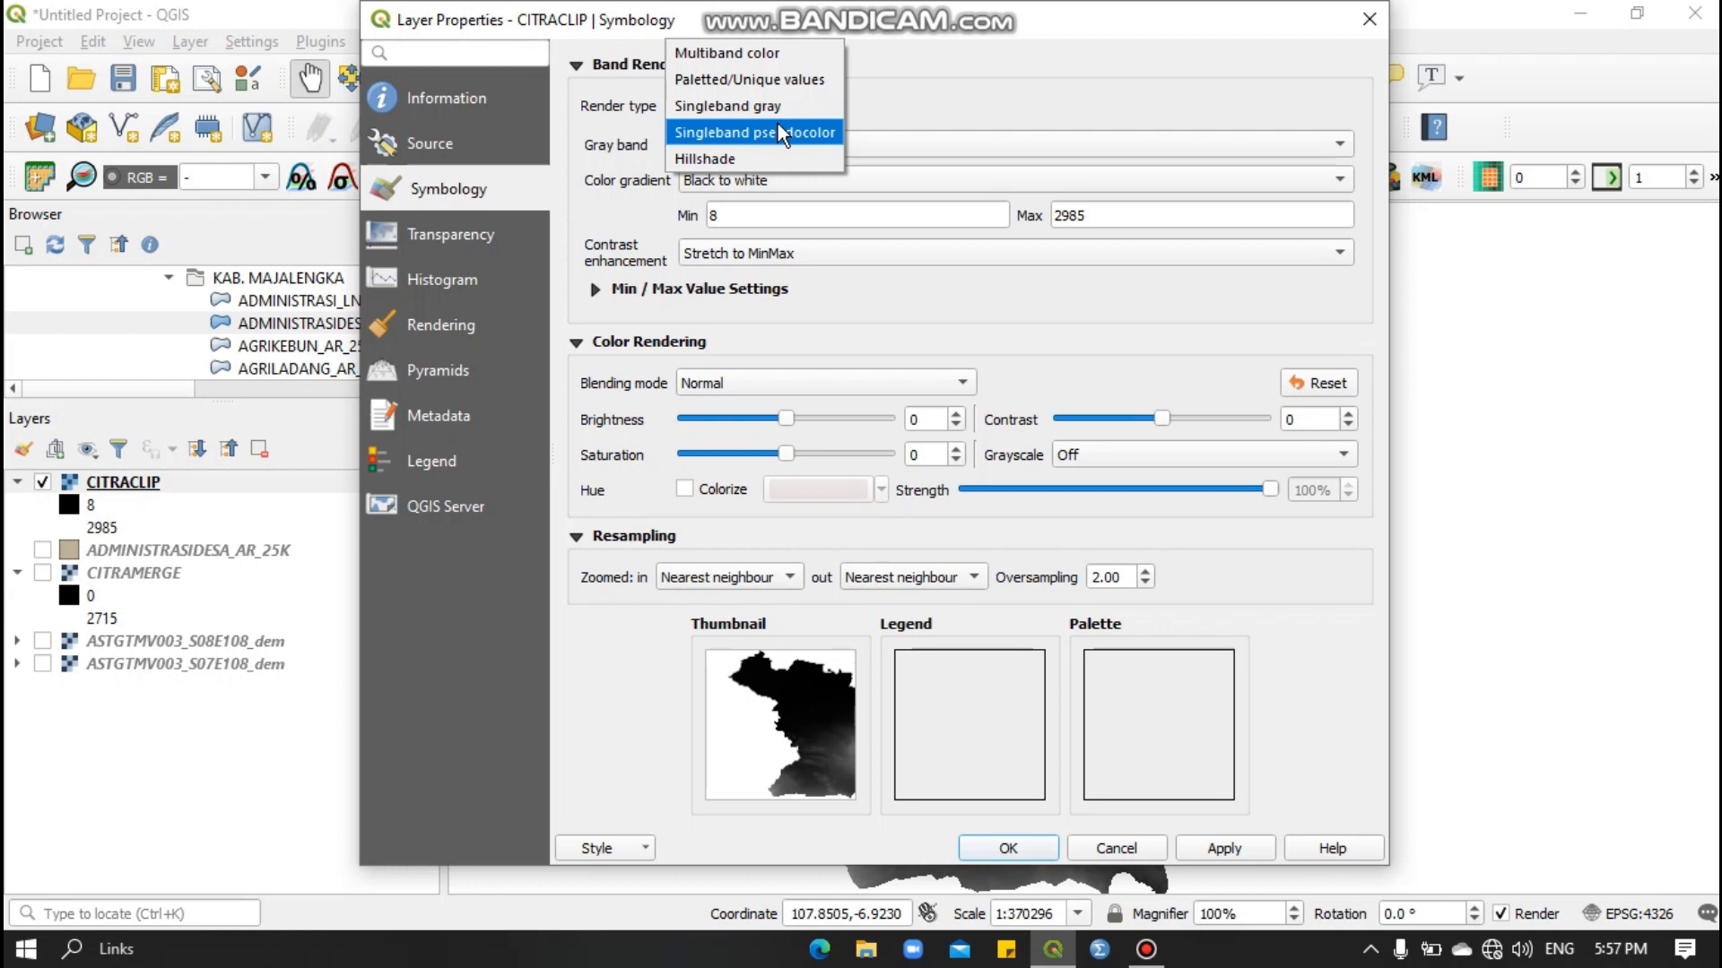
{"action": "left_click", "coordinate": [778, 125]}
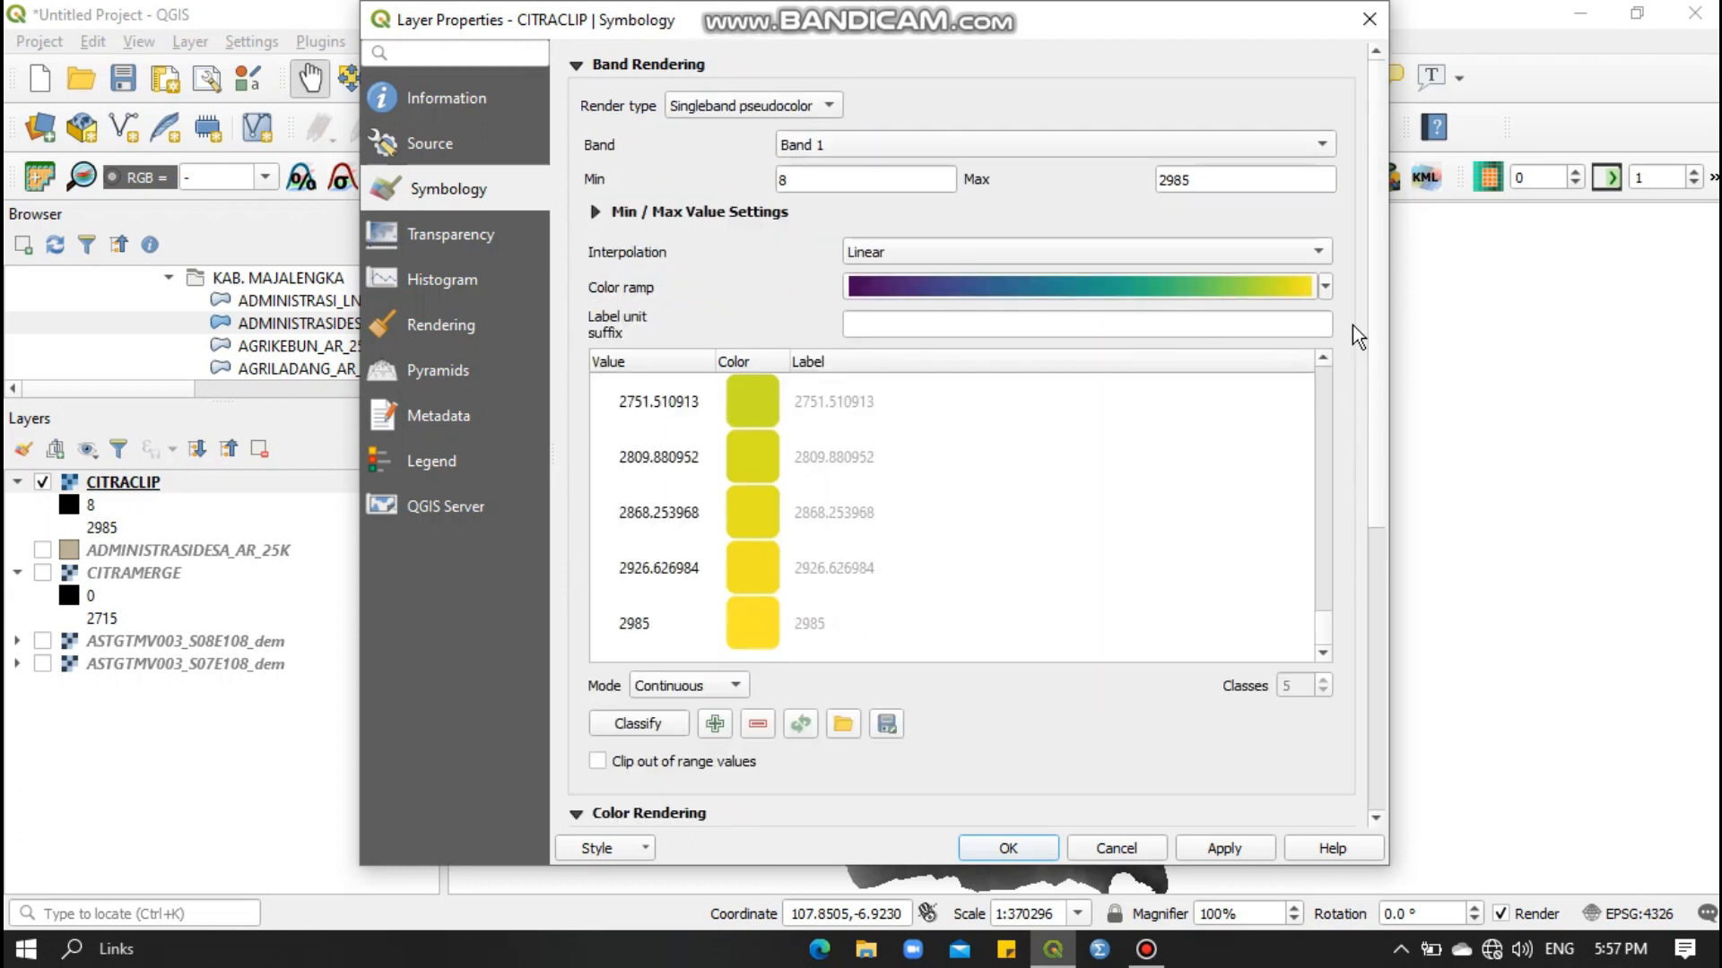
Create a new color ramp of type Gradient for the CITRACLIP layer.
{"action": "left_click", "coordinate": [1326, 287]}
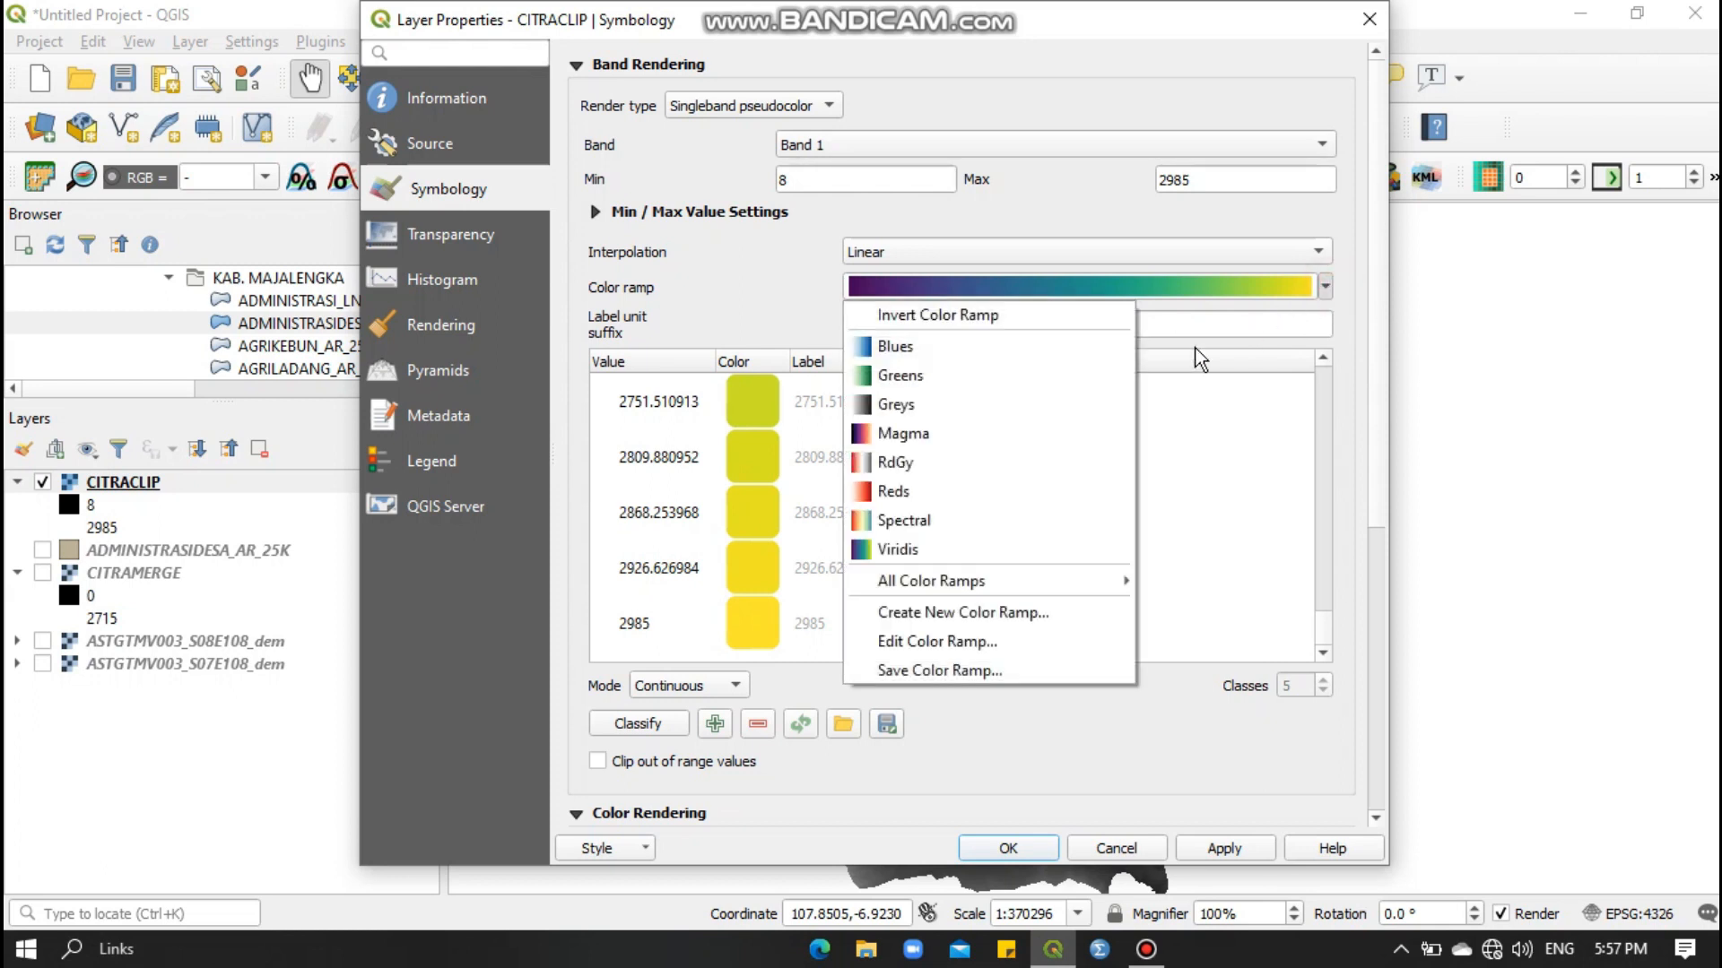
{"action": "left_click", "coordinate": [960, 623]}
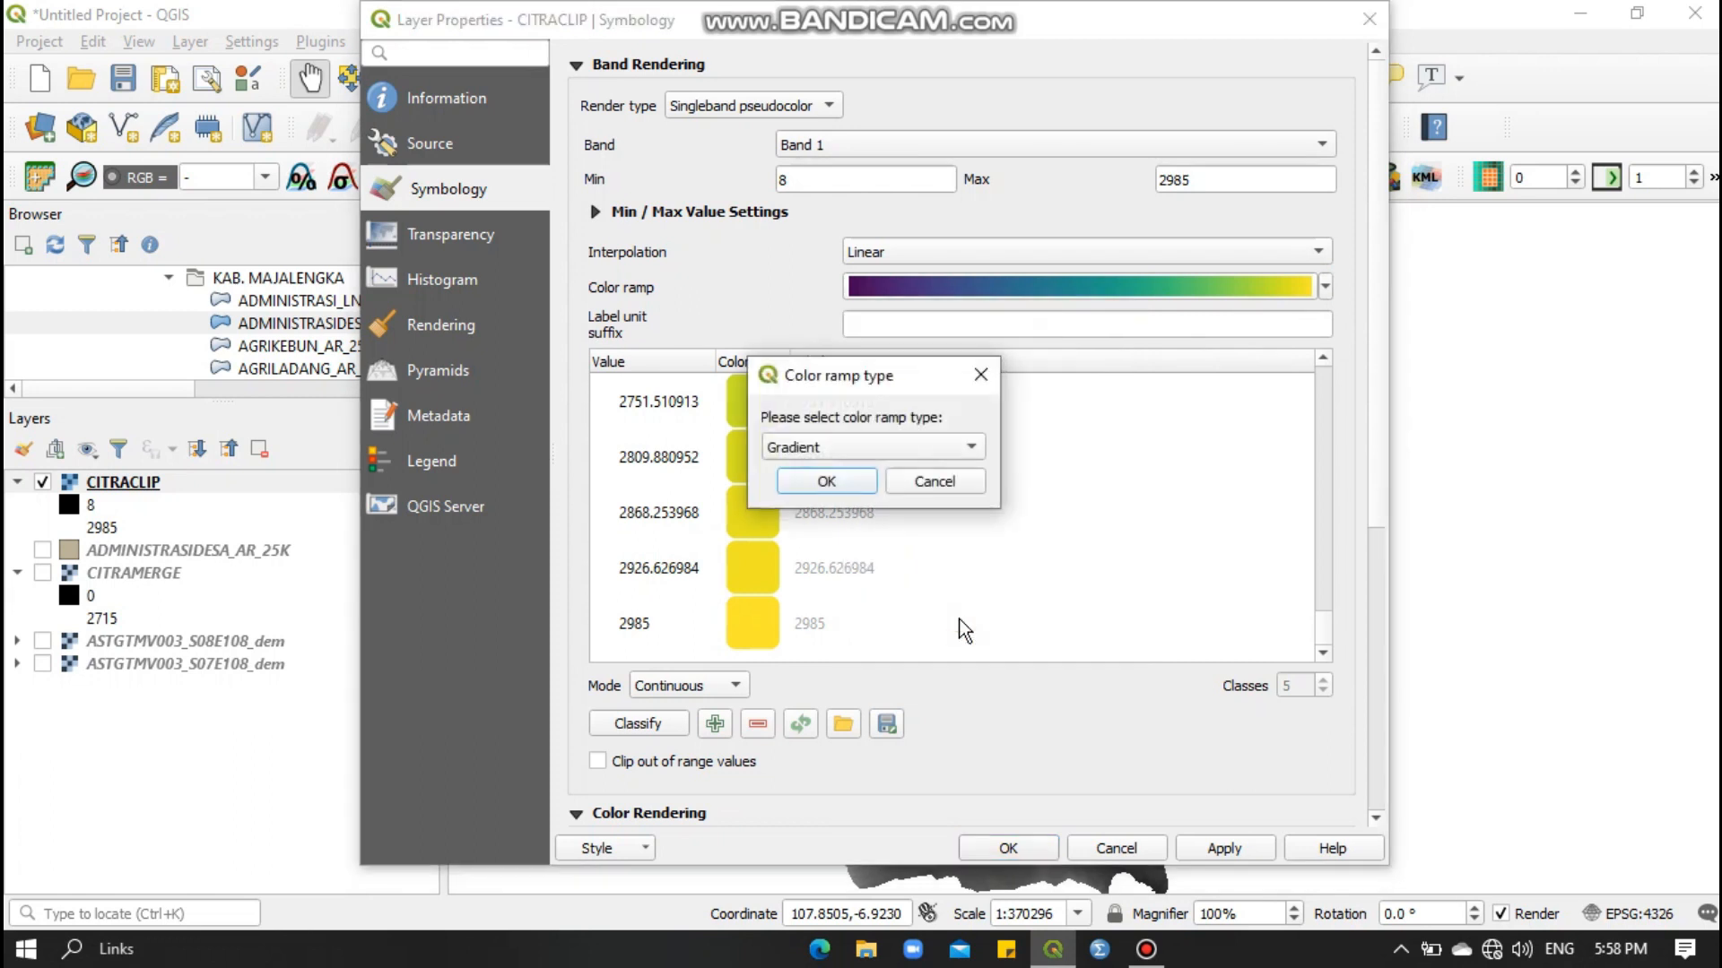
{"action": "left_click", "coordinate": [956, 449]}
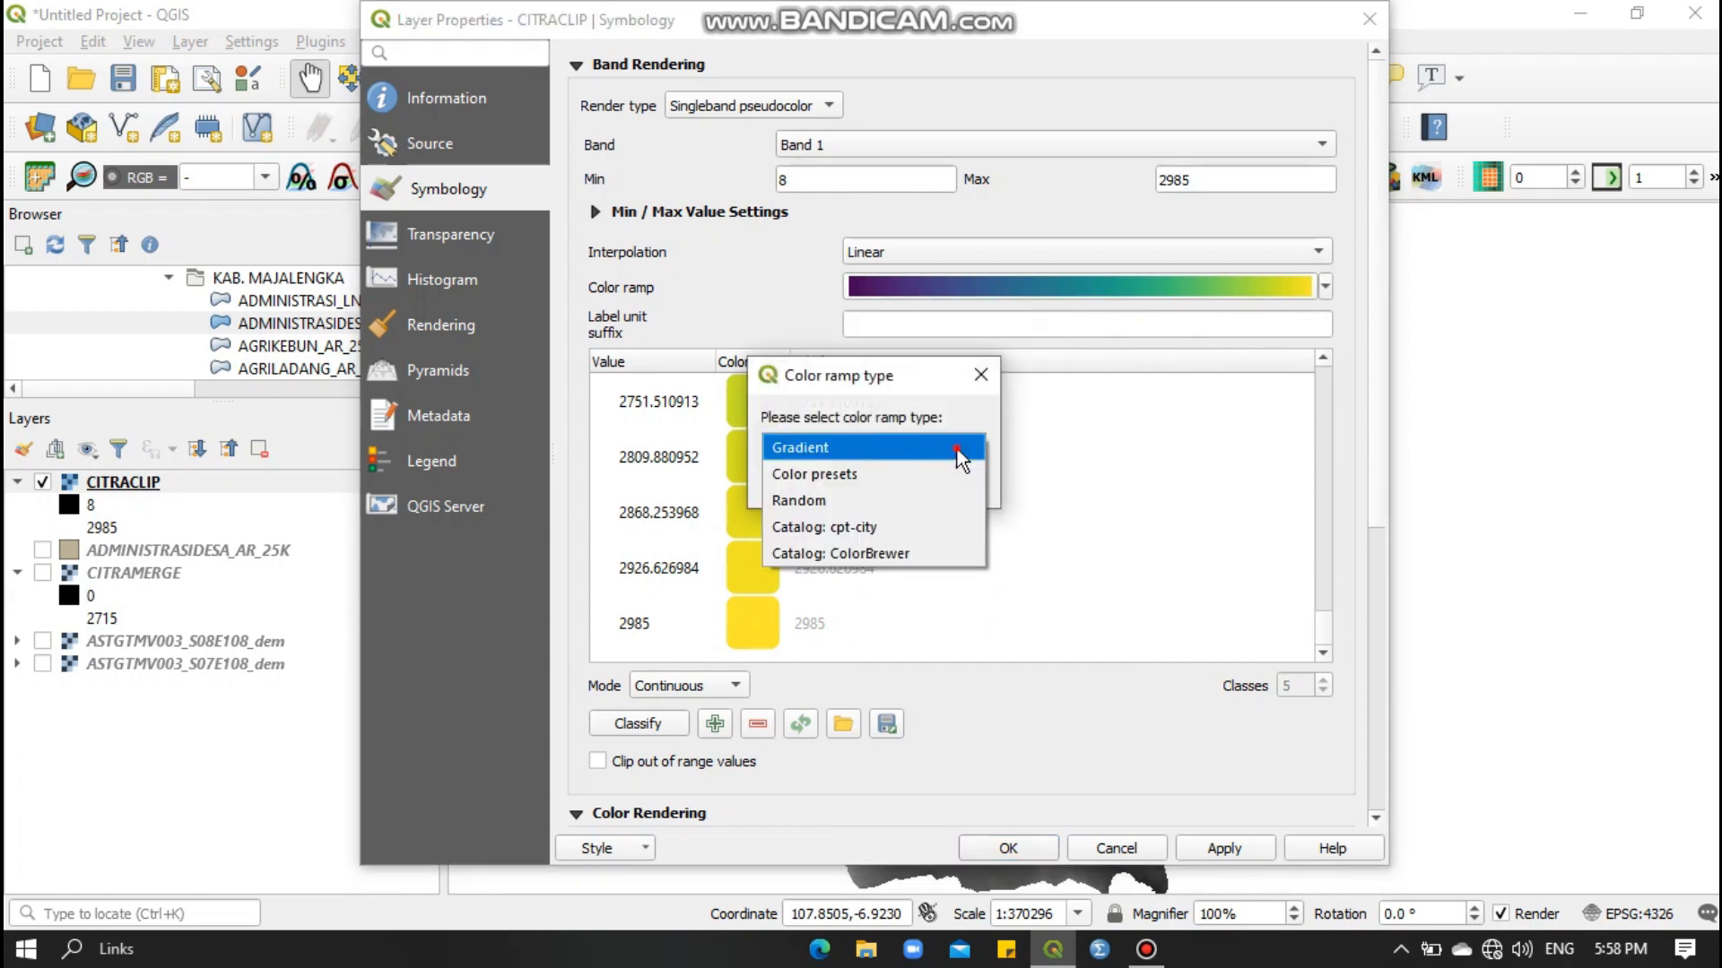
{"action": "left_click", "coordinate": [956, 449]}
{"action": "left_click", "coordinate": [830, 483]}
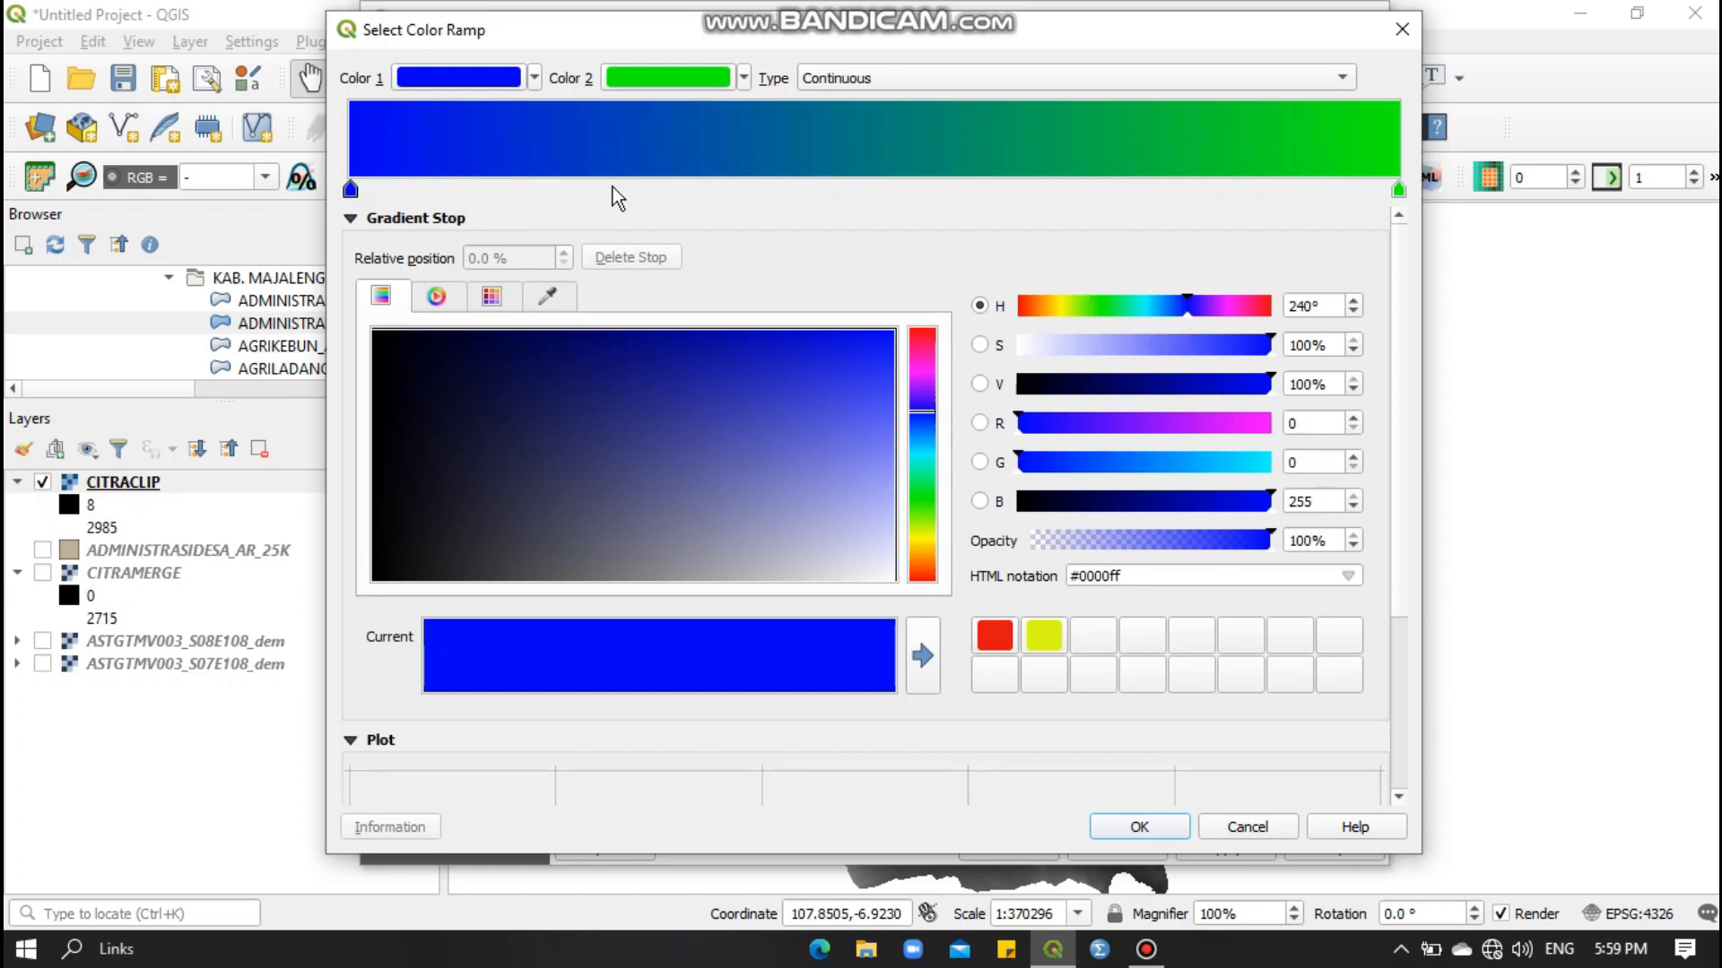
Add a gradient stop at 13% of the ramp and give it the brown color #b8782a.
{"action": "left_click", "coordinate": [485, 173]}
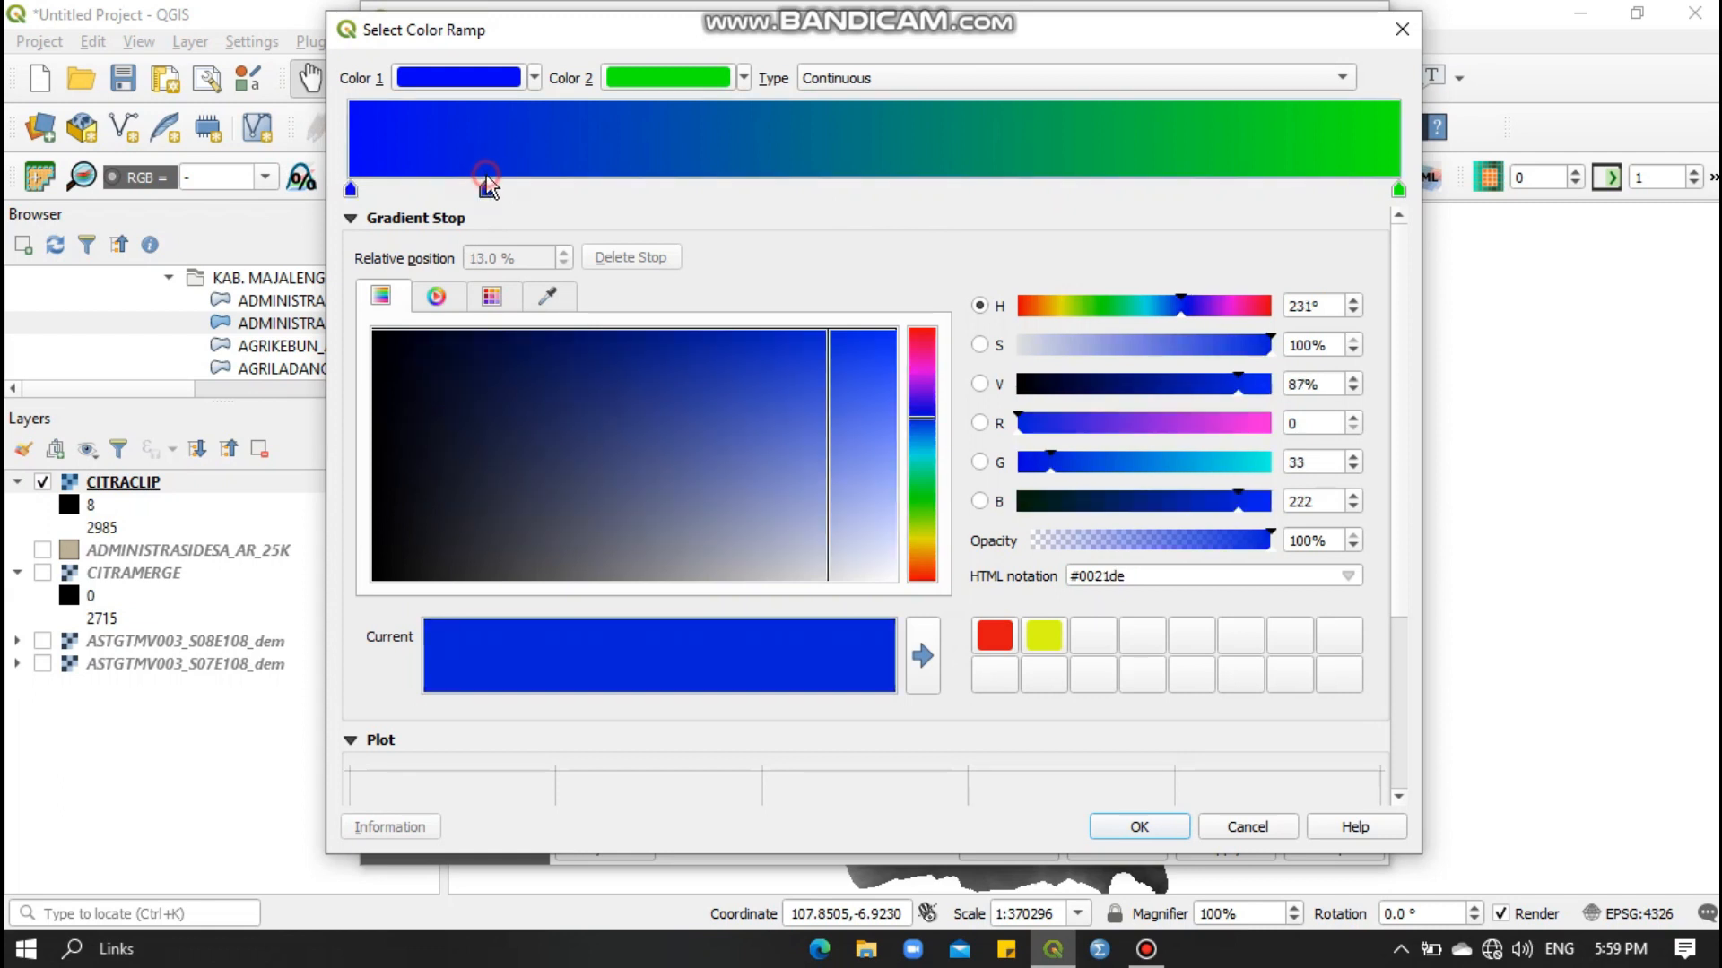
{"action": "left_click_drag", "start_coordinate": [1169, 297], "coordinate": [1042, 303]}
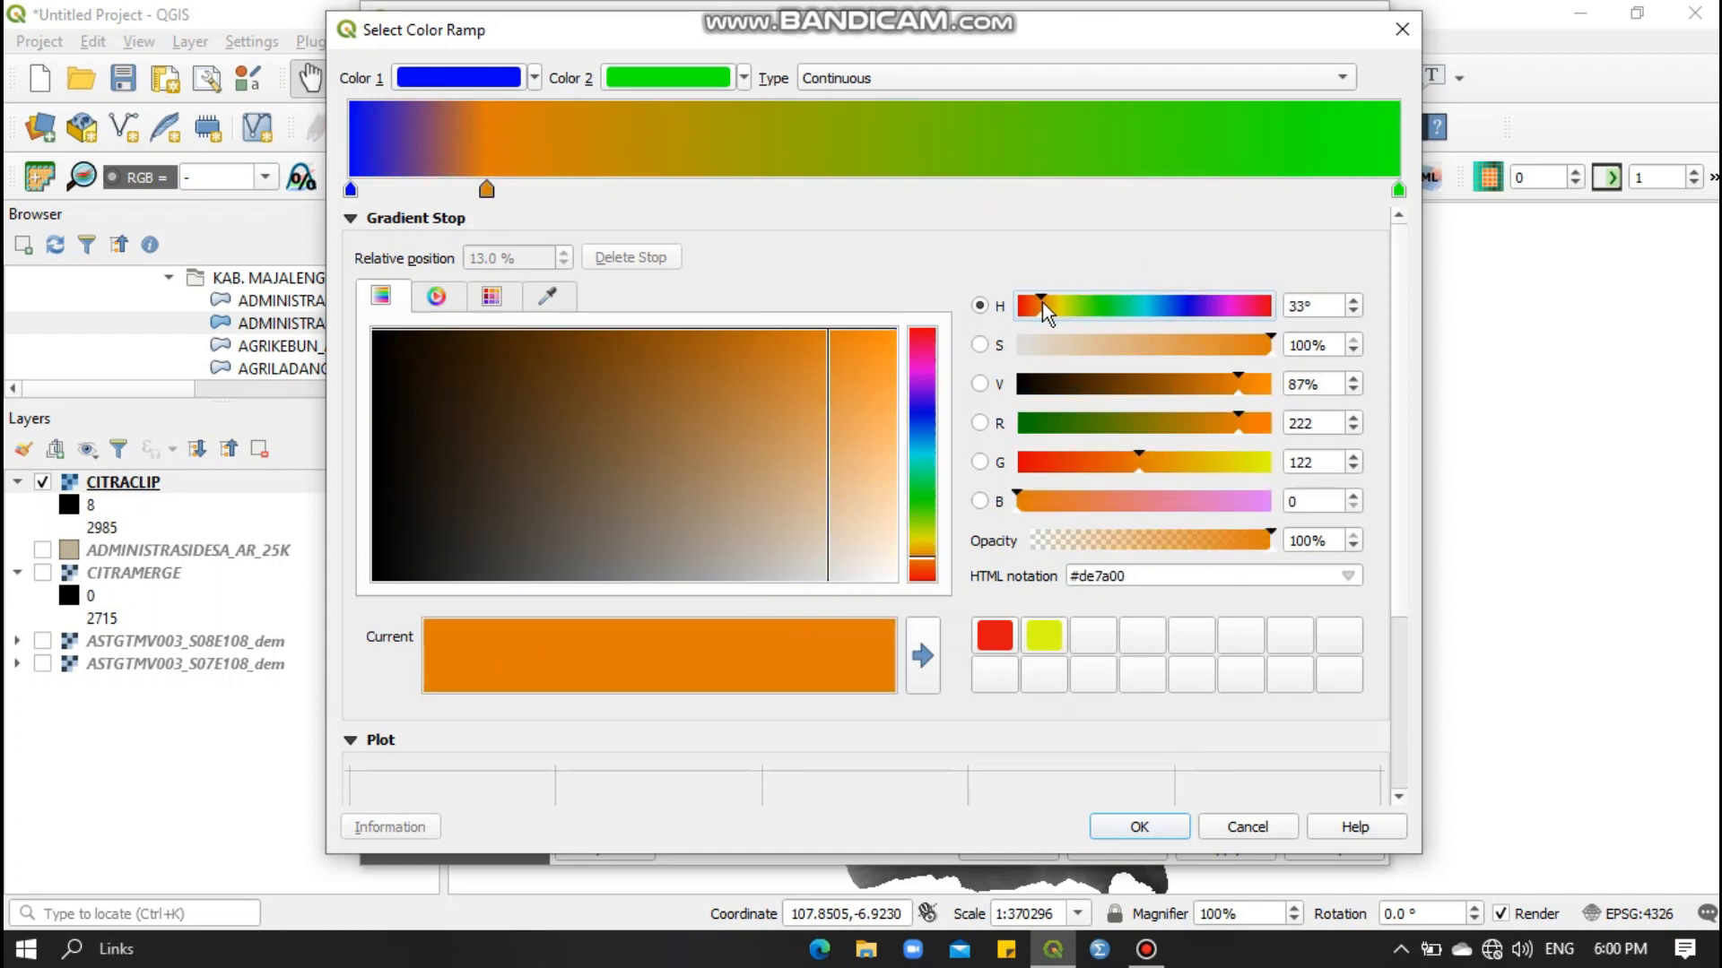
{"action": "mouse_move", "coordinate": [749, 398]}
{"action": "left_mouse_down"}
{"action": "mouse_move", "coordinate": [625, 493]}
{"action": "mouse_move", "coordinate": [787, 416]}
{"action": "mouse_move", "coordinate": [692, 401]}
{"action": "mouse_move", "coordinate": [826, 404]}
{"action": "mouse_move", "coordinate": [782, 452]}
{"action": "mouse_move", "coordinate": [843, 452]}
{"action": "mouse_move", "coordinate": [786, 470]}
{"action": "mouse_move", "coordinate": [729, 421]}
{"action": "mouse_move", "coordinate": [814, 458]}
{"action": "mouse_move", "coordinate": [759, 489]}
{"action": "mouse_move", "coordinate": [723, 385]}
{"action": "mouse_move", "coordinate": [752, 390]}
{"action": "left_mouse_up"}
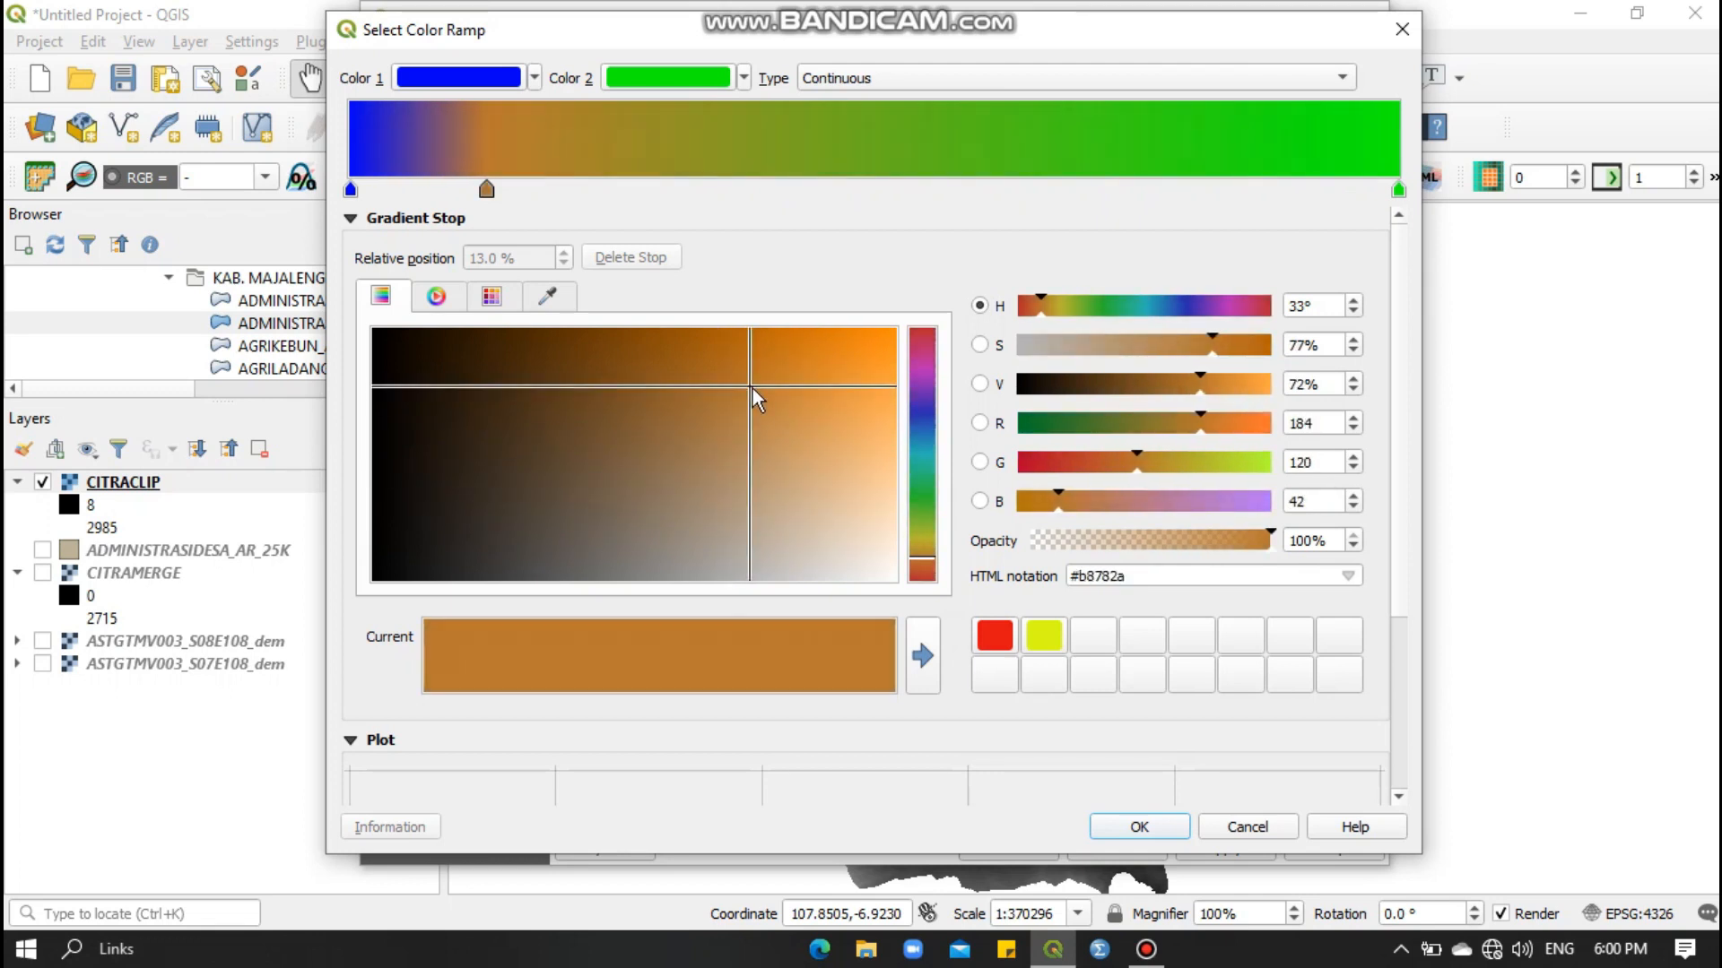
Add a second gradient stop between the brown stop and the ramp's middle, and color it light orange.
{"action": "left_click", "coordinate": [728, 171]}
{"action": "left_click", "coordinate": [729, 172]}
{"action": "mouse_move", "coordinate": [1065, 310]}
{"action": "left_mouse_down"}
{"action": "mouse_move", "coordinate": [1116, 320]}
{"action": "mouse_move", "coordinate": [1044, 320]}
{"action": "left_mouse_up"}
{"action": "left_click_drag", "start_coordinate": [678, 379], "coordinate": [829, 418]}
Move the brown and light orange stops toward the green end, spacing them roughly evenly along the ramp.
{"action": "left_click_drag", "start_coordinate": [492, 192], "coordinate": [613, 191]}
{"action": "left_click_drag", "start_coordinate": [728, 190], "coordinate": [972, 201]}
{"action": "left_click_drag", "start_coordinate": [614, 190], "coordinate": [644, 192]}
{"action": "left_click_drag", "start_coordinate": [977, 191], "coordinate": [1021, 191]}
Change the ramp's end color to green #44ad44, bring the two middle stops closer together and accept the ramp.
{"action": "left_click", "coordinate": [1397, 190]}
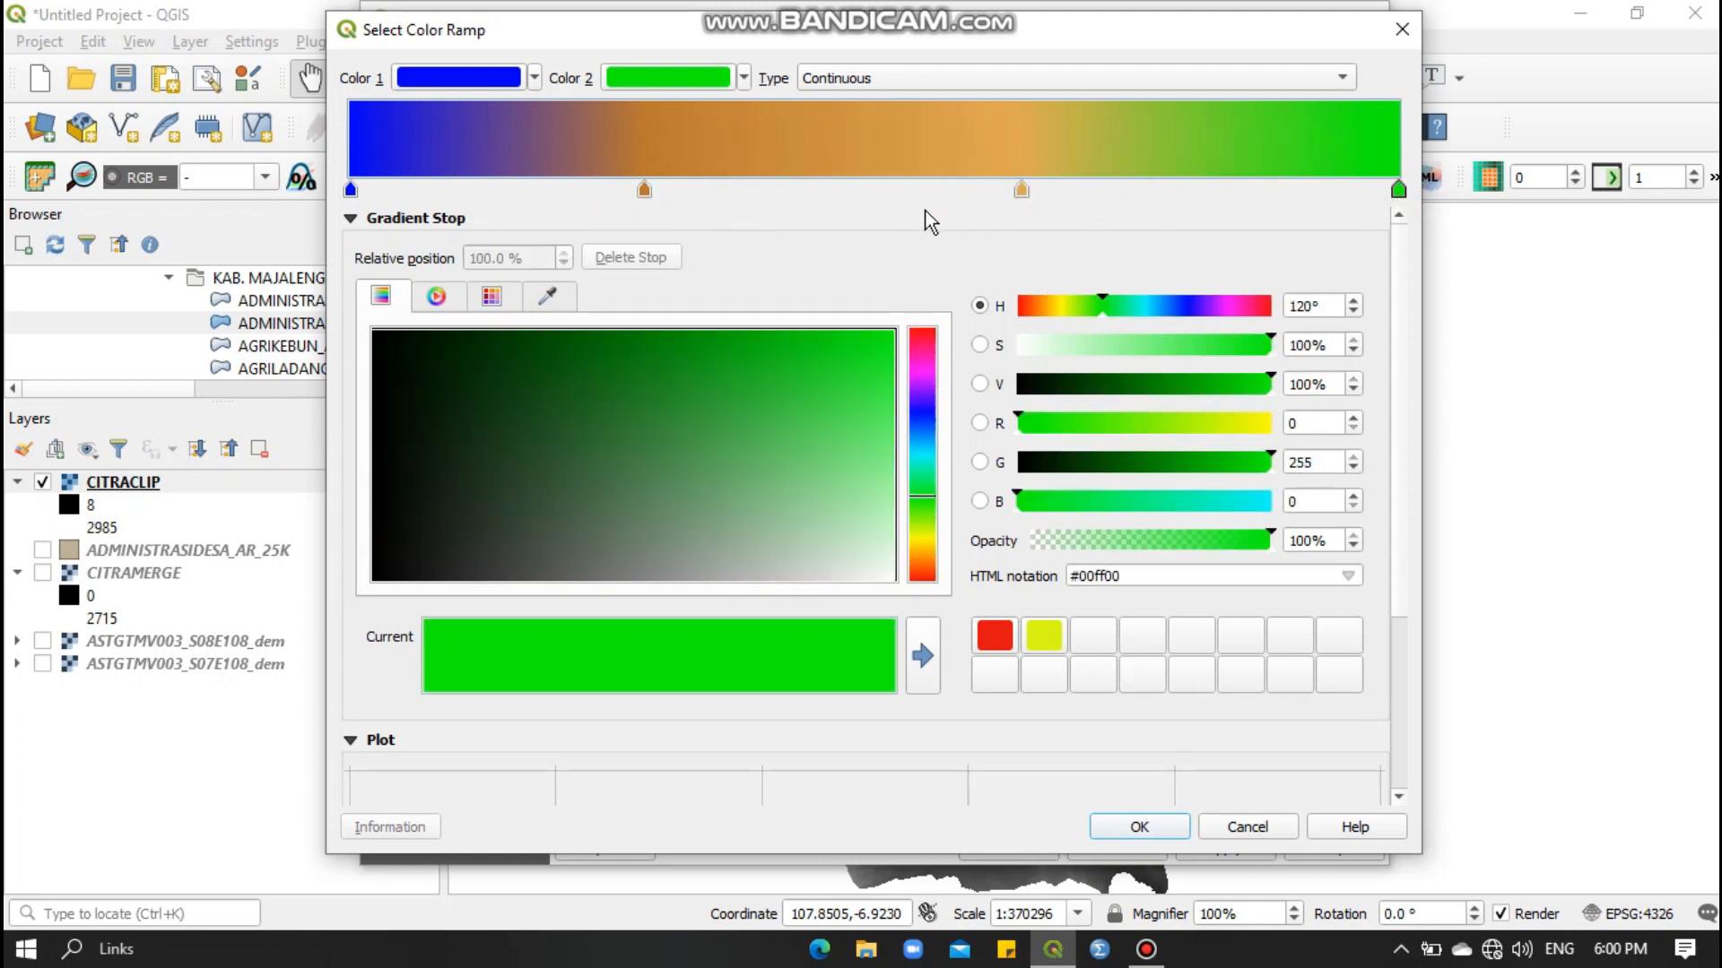
{"action": "left_click_drag", "start_coordinate": [644, 190], "coordinate": [674, 192]}
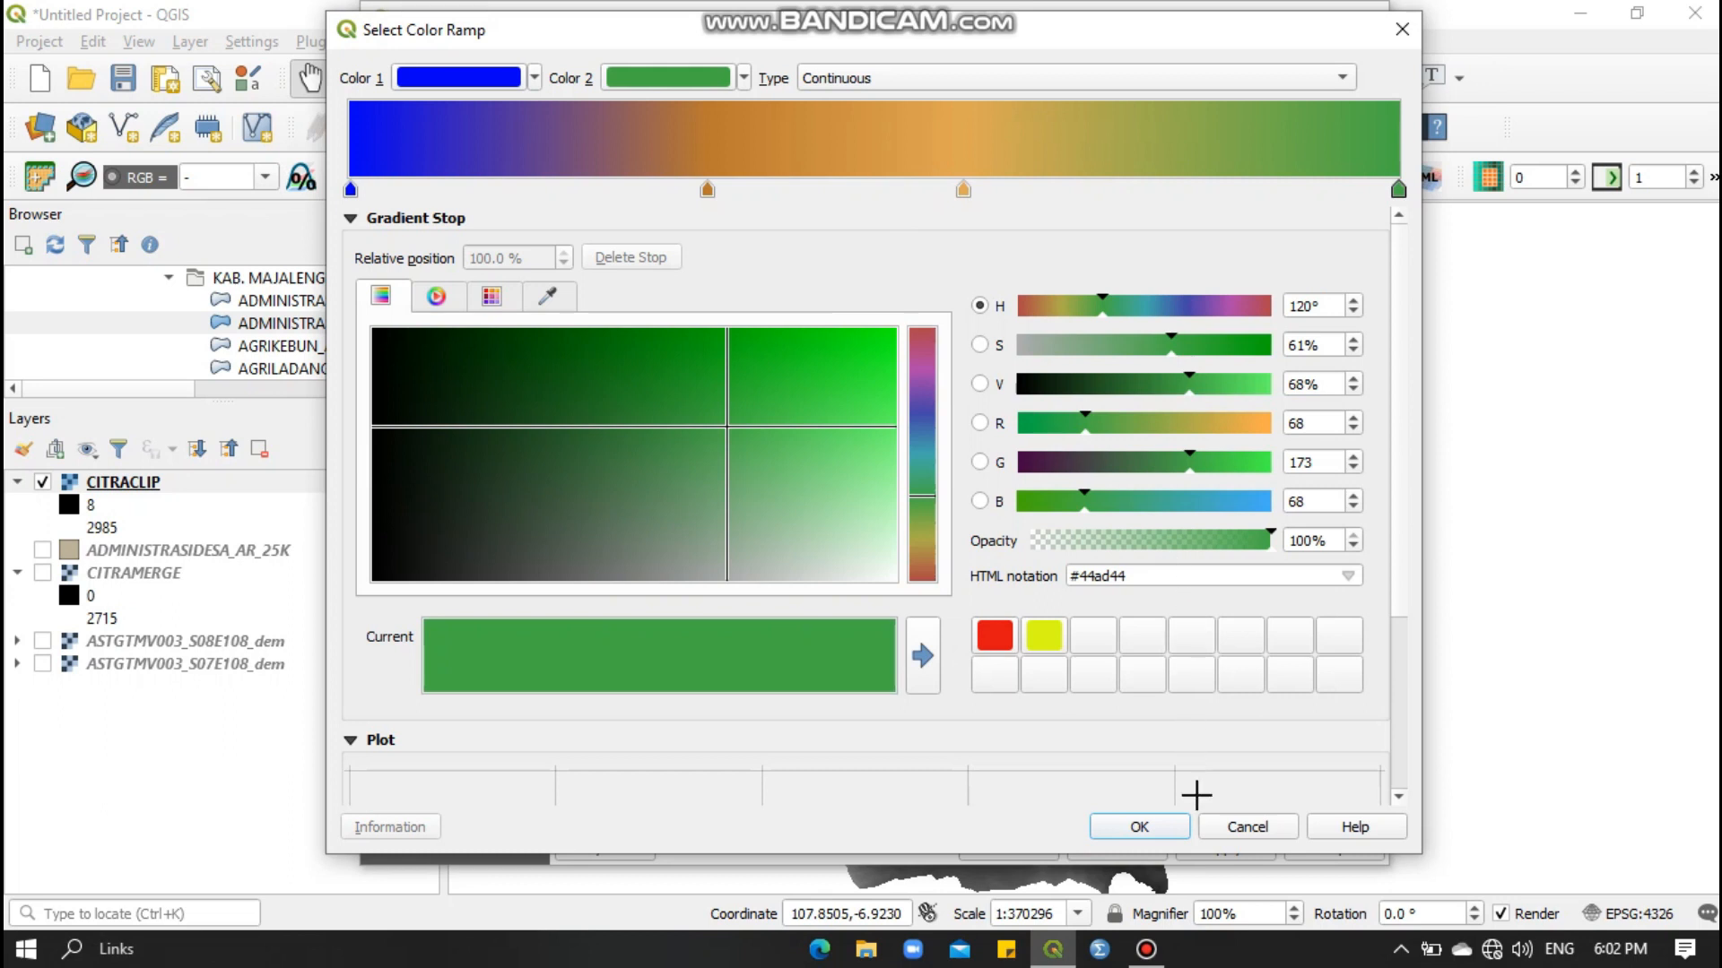
{"action": "left_click", "coordinate": [1178, 835]}
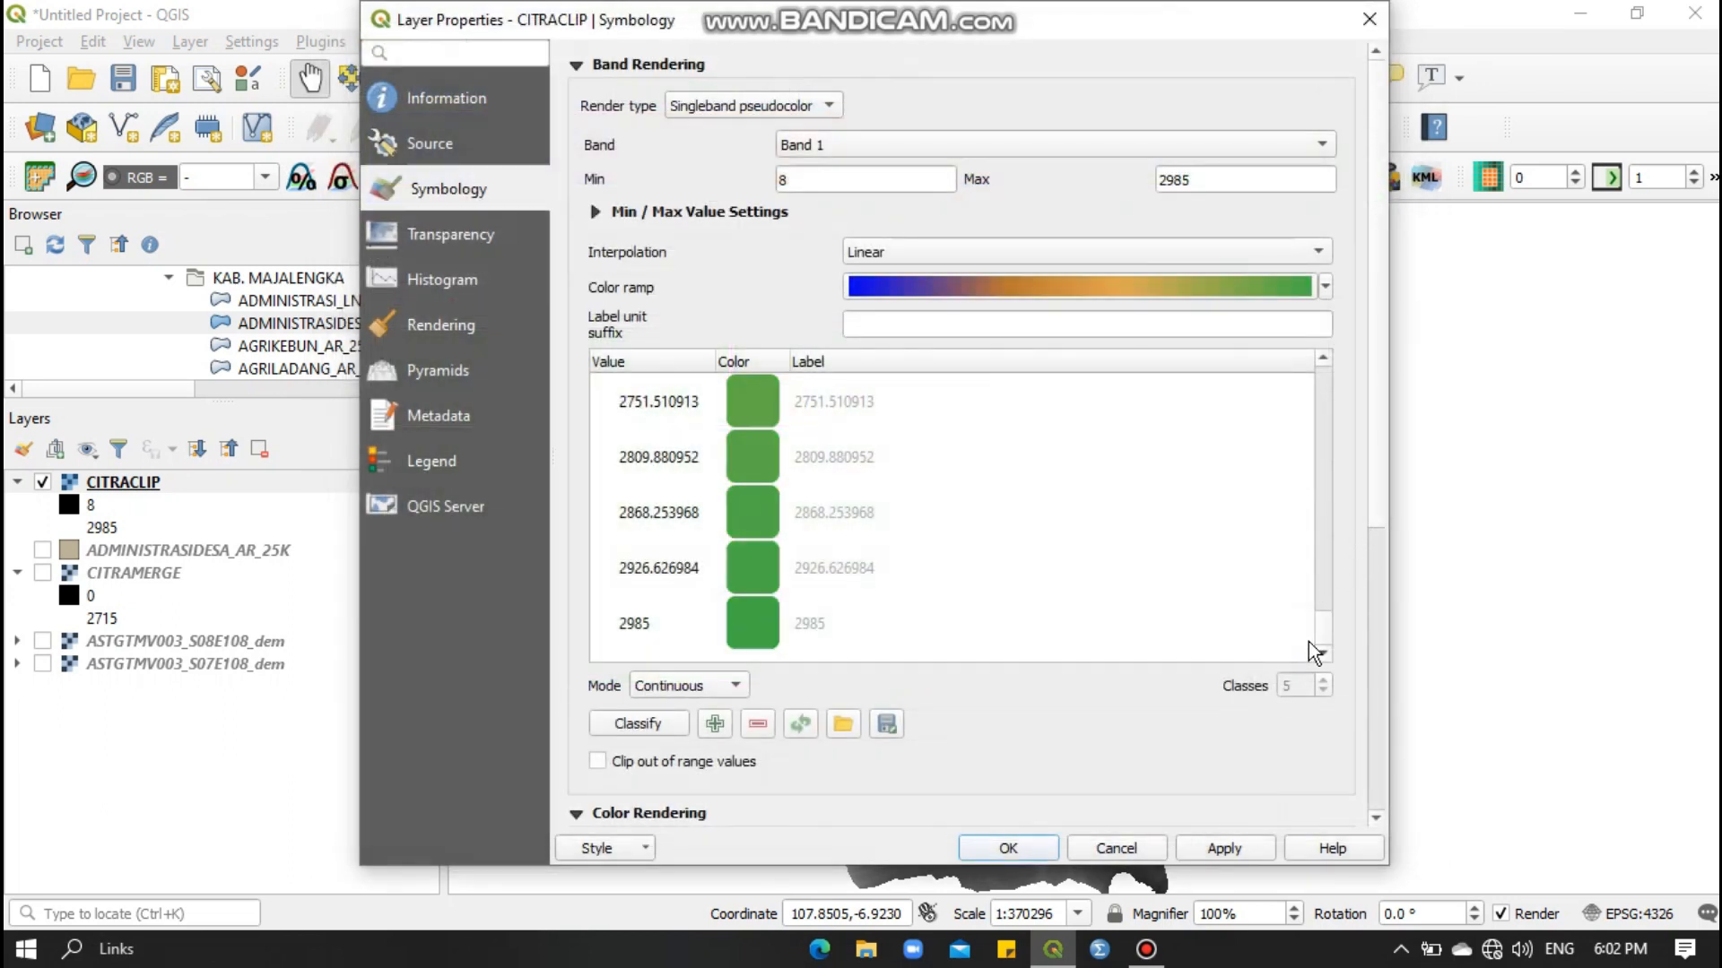
Set the classification mode to Quantile with 10 classes, then apply the symbology and close the layer properties.
{"action": "scroll", "coordinate": [1309, 642], "scroll_direction": "down", "scroll_amount": 1}
{"action": "left_click", "coordinate": [730, 666]}
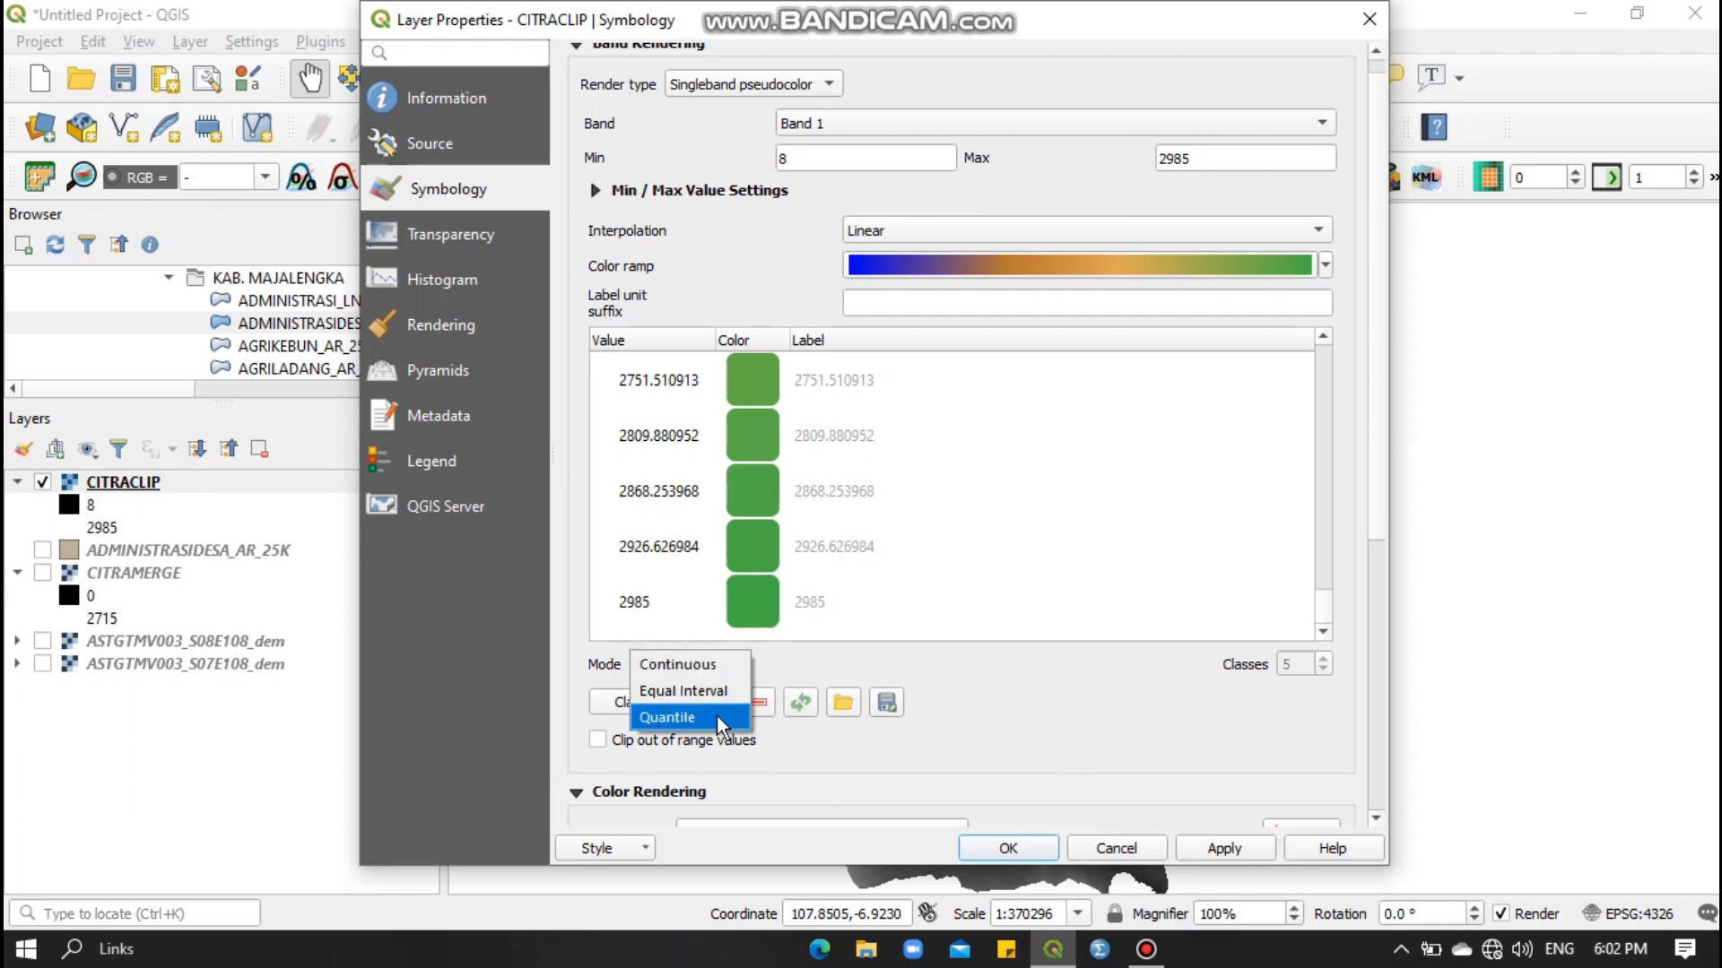
{"action": "left_click", "coordinate": [681, 717]}
{"action": "key", "text": "BackSpace"}
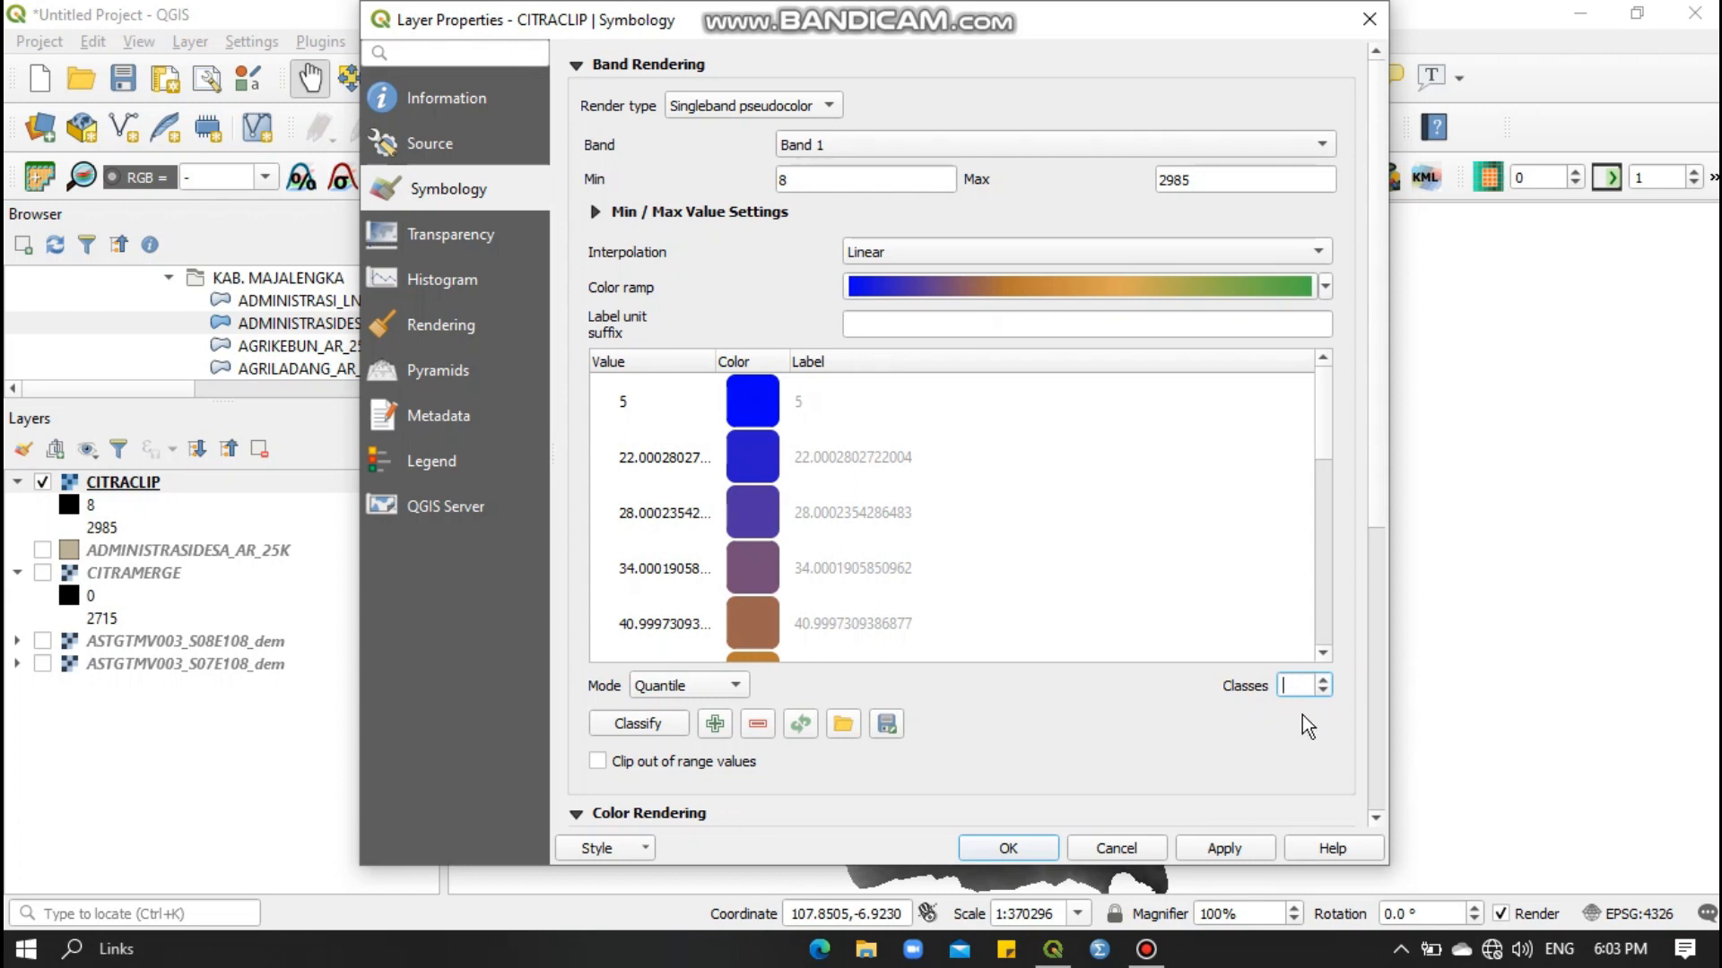
{"action": "type", "text": "10"}
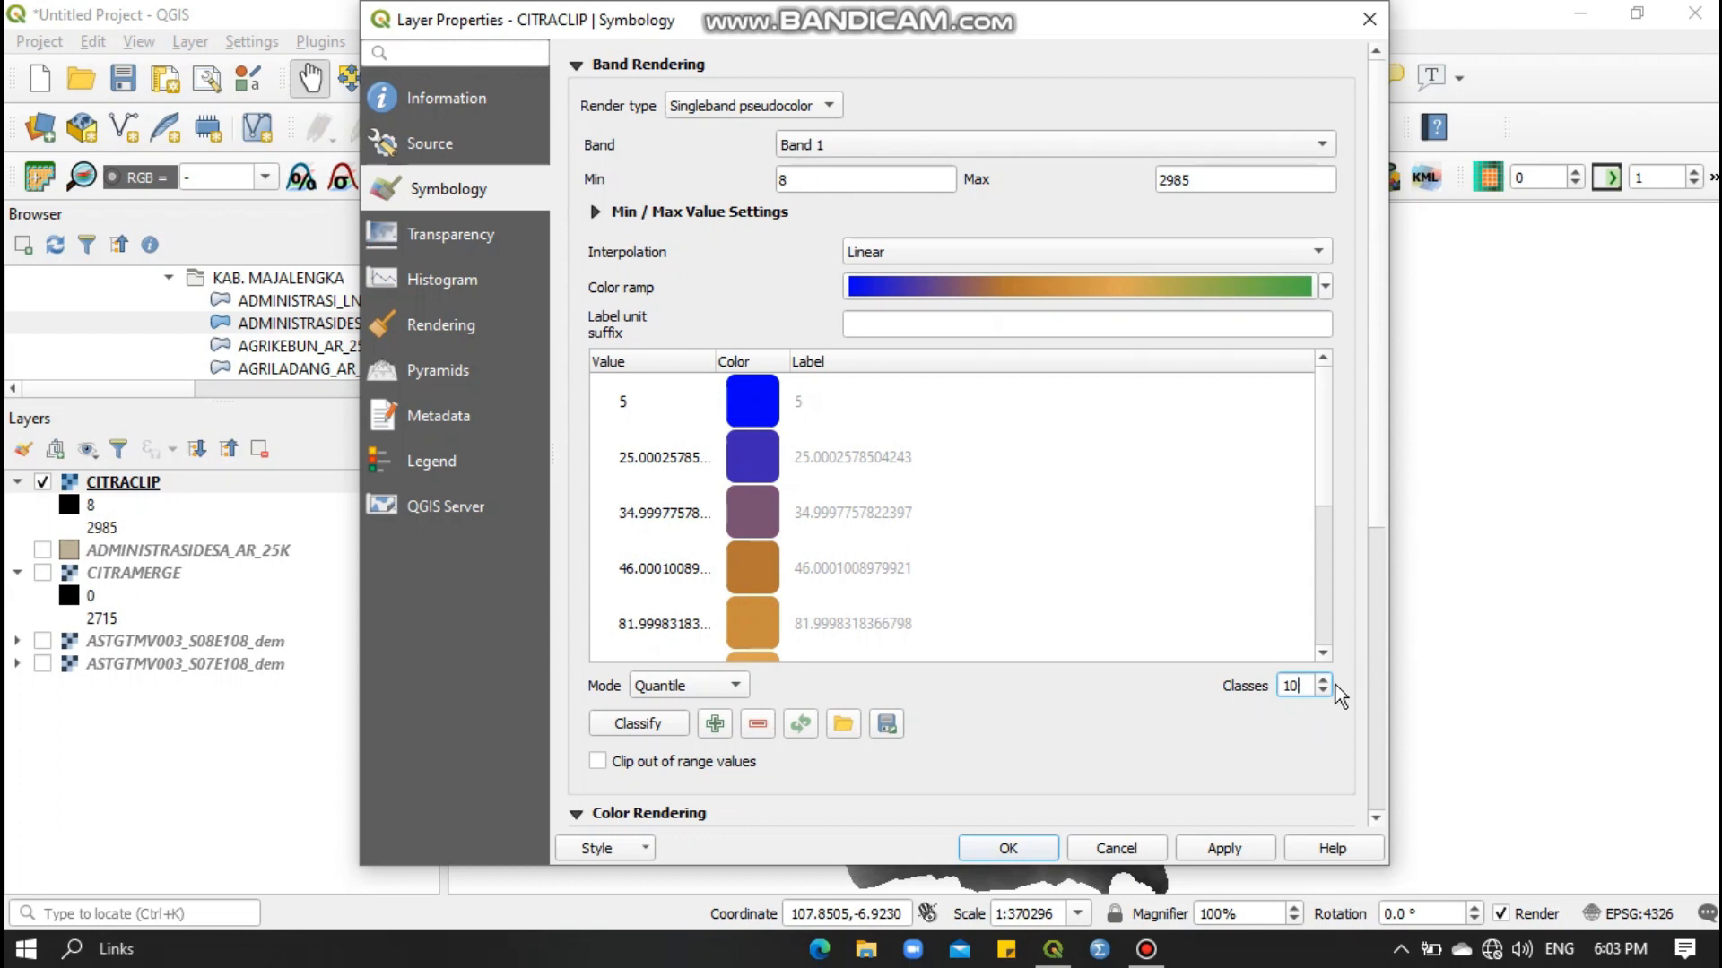
{"action": "left_click", "coordinate": [1218, 854]}
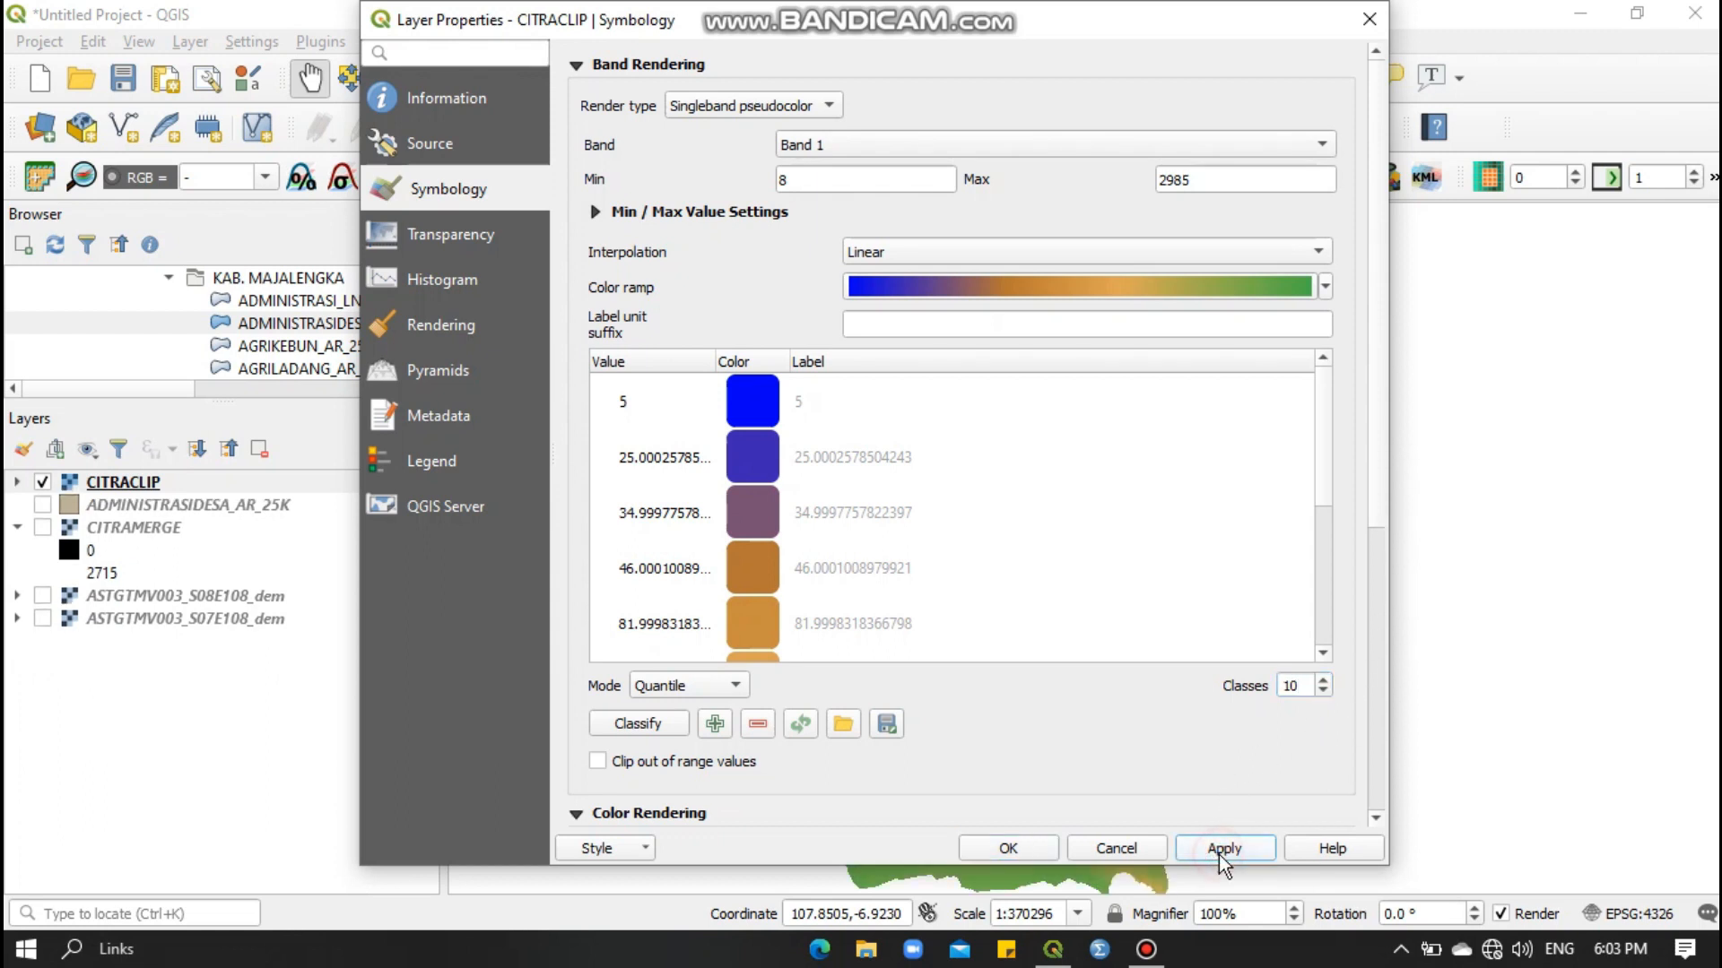
{"action": "left_click", "coordinate": [992, 850]}
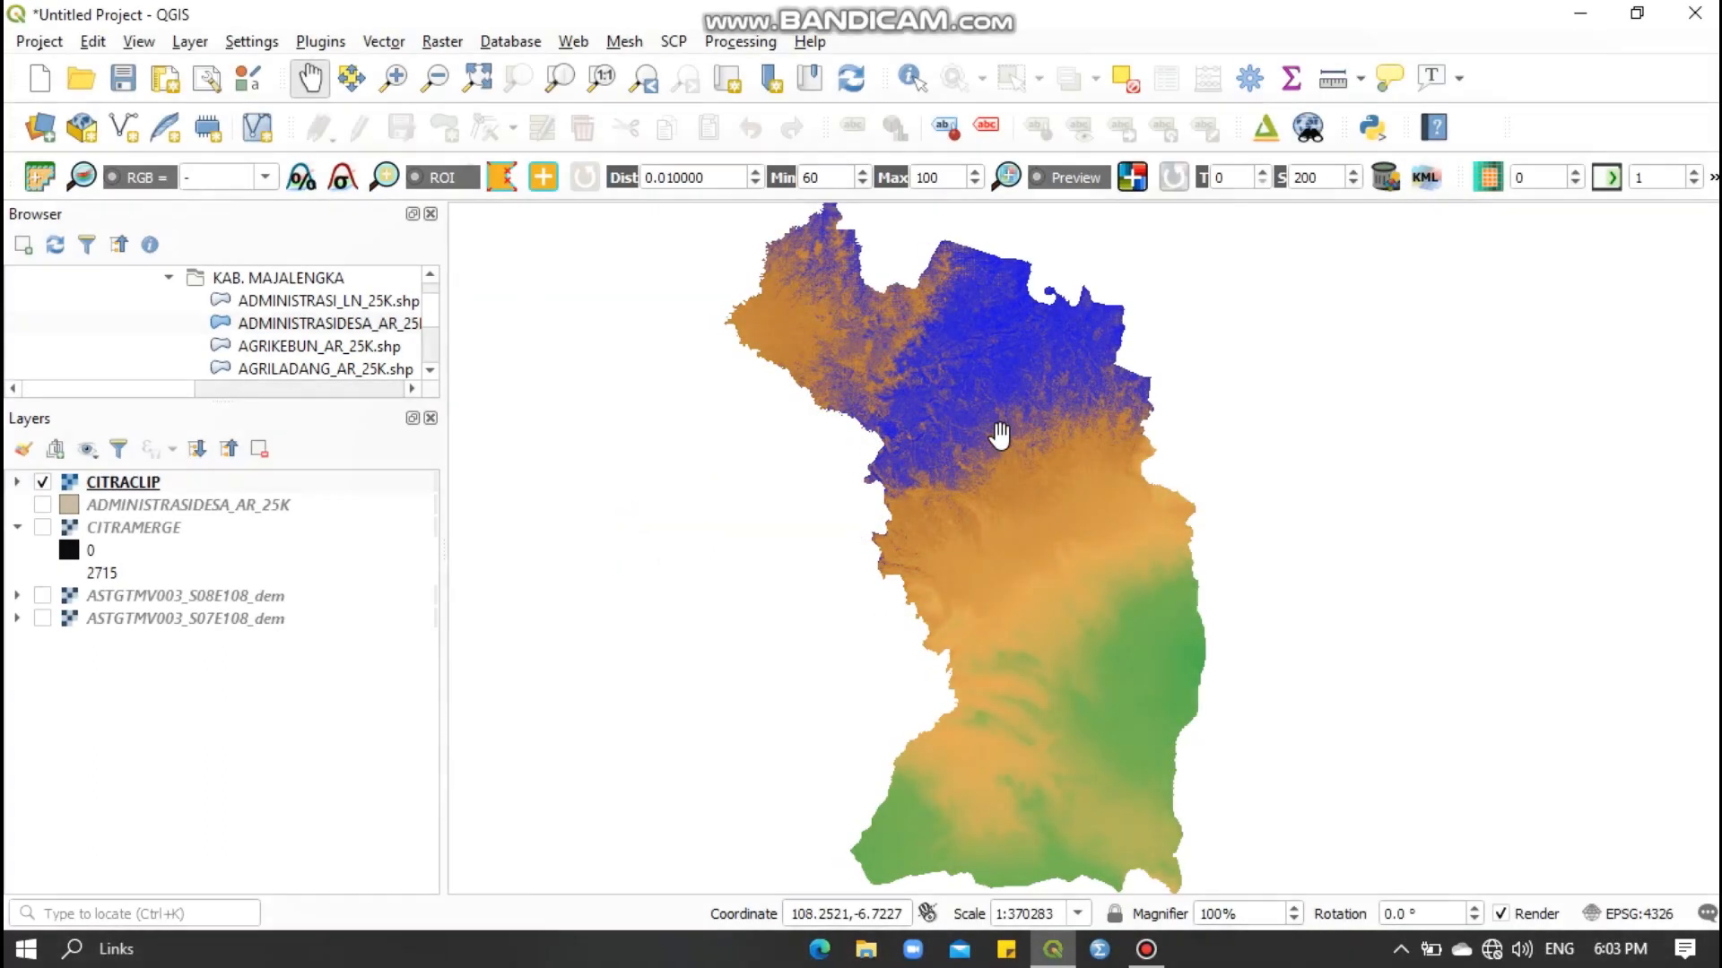
Examine the recolored CITRACLIP raster up close across the northern, central and southern parts of the regency.
{"action": "scroll", "coordinate": [999, 434], "scroll_direction": "up", "scroll_amount": 1}
{"action": "left_click_drag", "start_coordinate": [915, 430], "coordinate": [991, 511]}
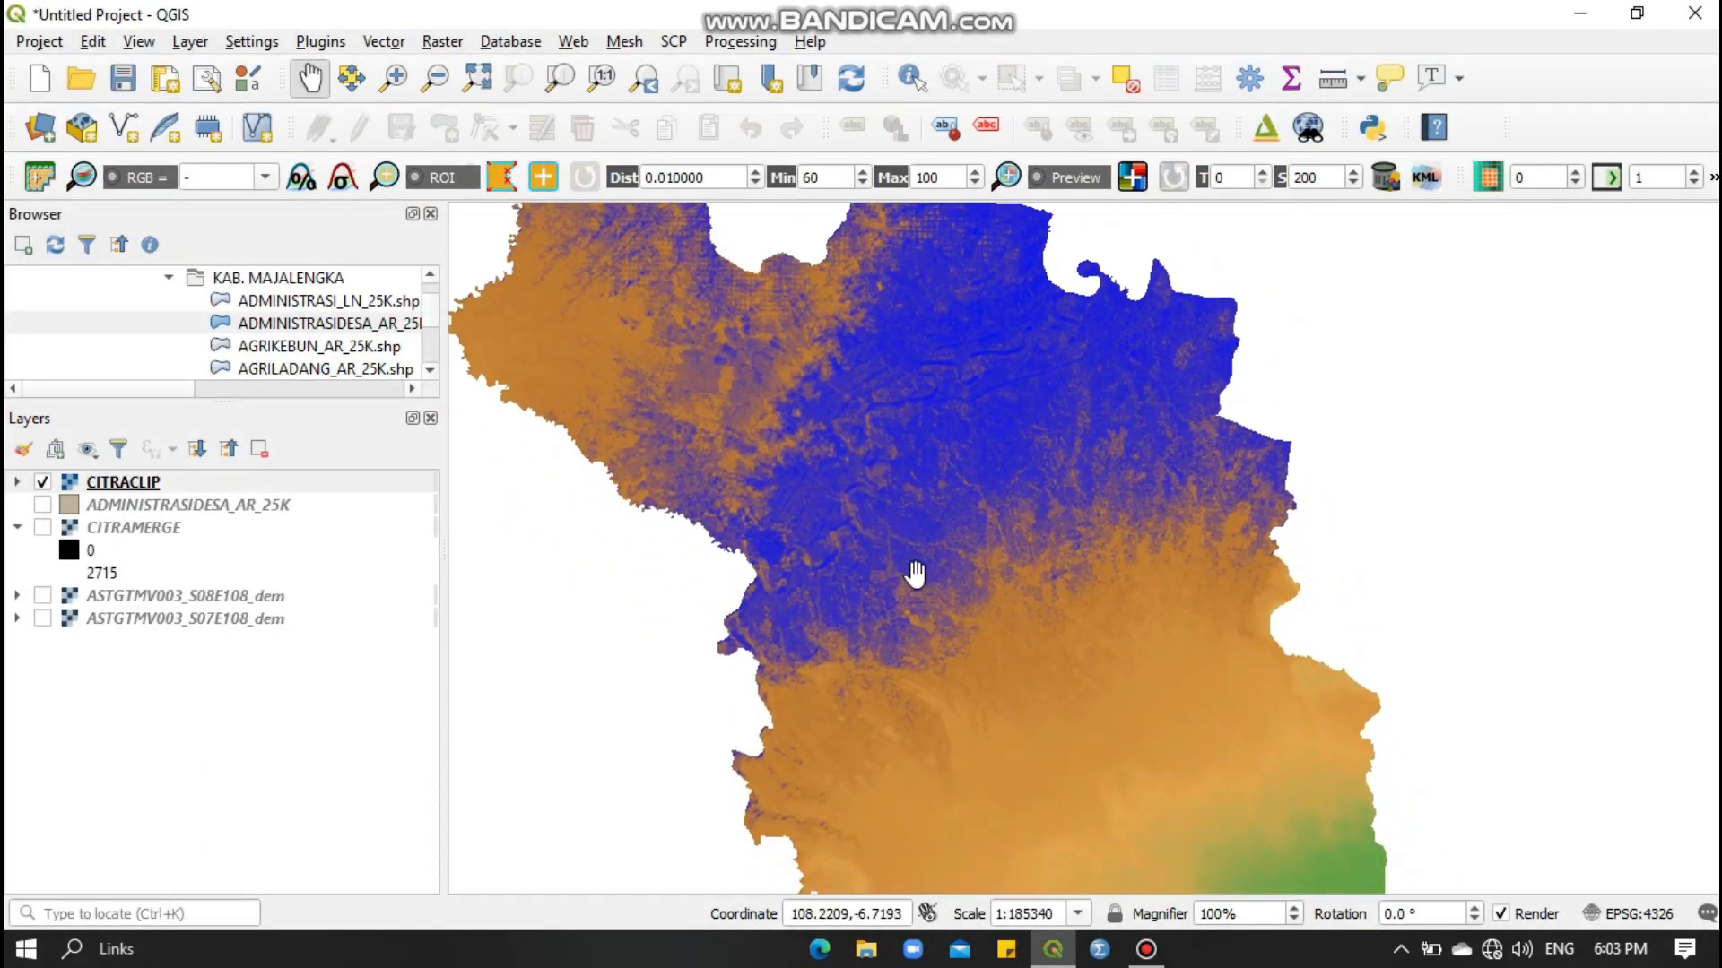
{"action": "left_click_drag", "start_coordinate": [1064, 741], "coordinate": [1060, 515]}
{"action": "left_click_drag", "start_coordinate": [1214, 745], "coordinate": [1164, 573]}
{"action": "left_click_drag", "start_coordinate": [1180, 682], "coordinate": [1357, 630]}
{"action": "left_click_drag", "start_coordinate": [1311, 492], "coordinate": [1116, 710]}
{"action": "scroll", "coordinate": [1112, 572], "scroll_direction": "up", "scroll_amount": 1}
{"action": "scroll", "coordinate": [1111, 569], "scroll_direction": "down", "scroll_amount": 1}
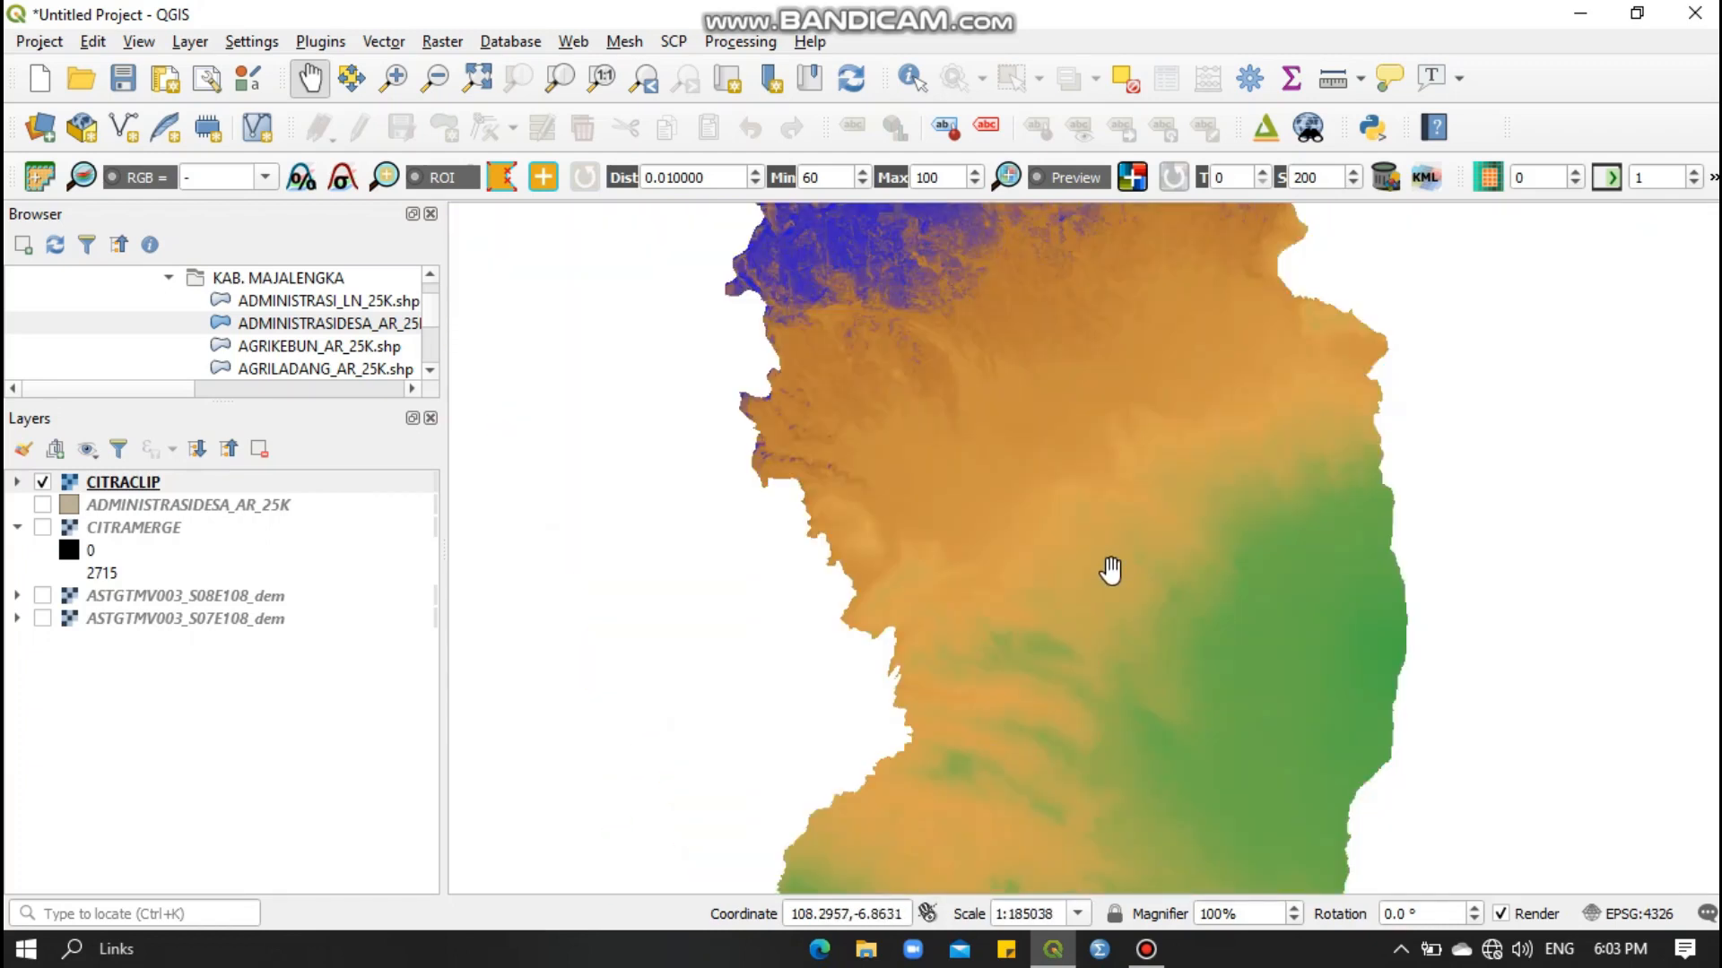
{"action": "scroll", "coordinate": [1109, 543], "scroll_direction": "down", "scroll_amount": 1}
{"action": "left_click_drag", "start_coordinate": [1108, 543], "coordinate": [1104, 608]}
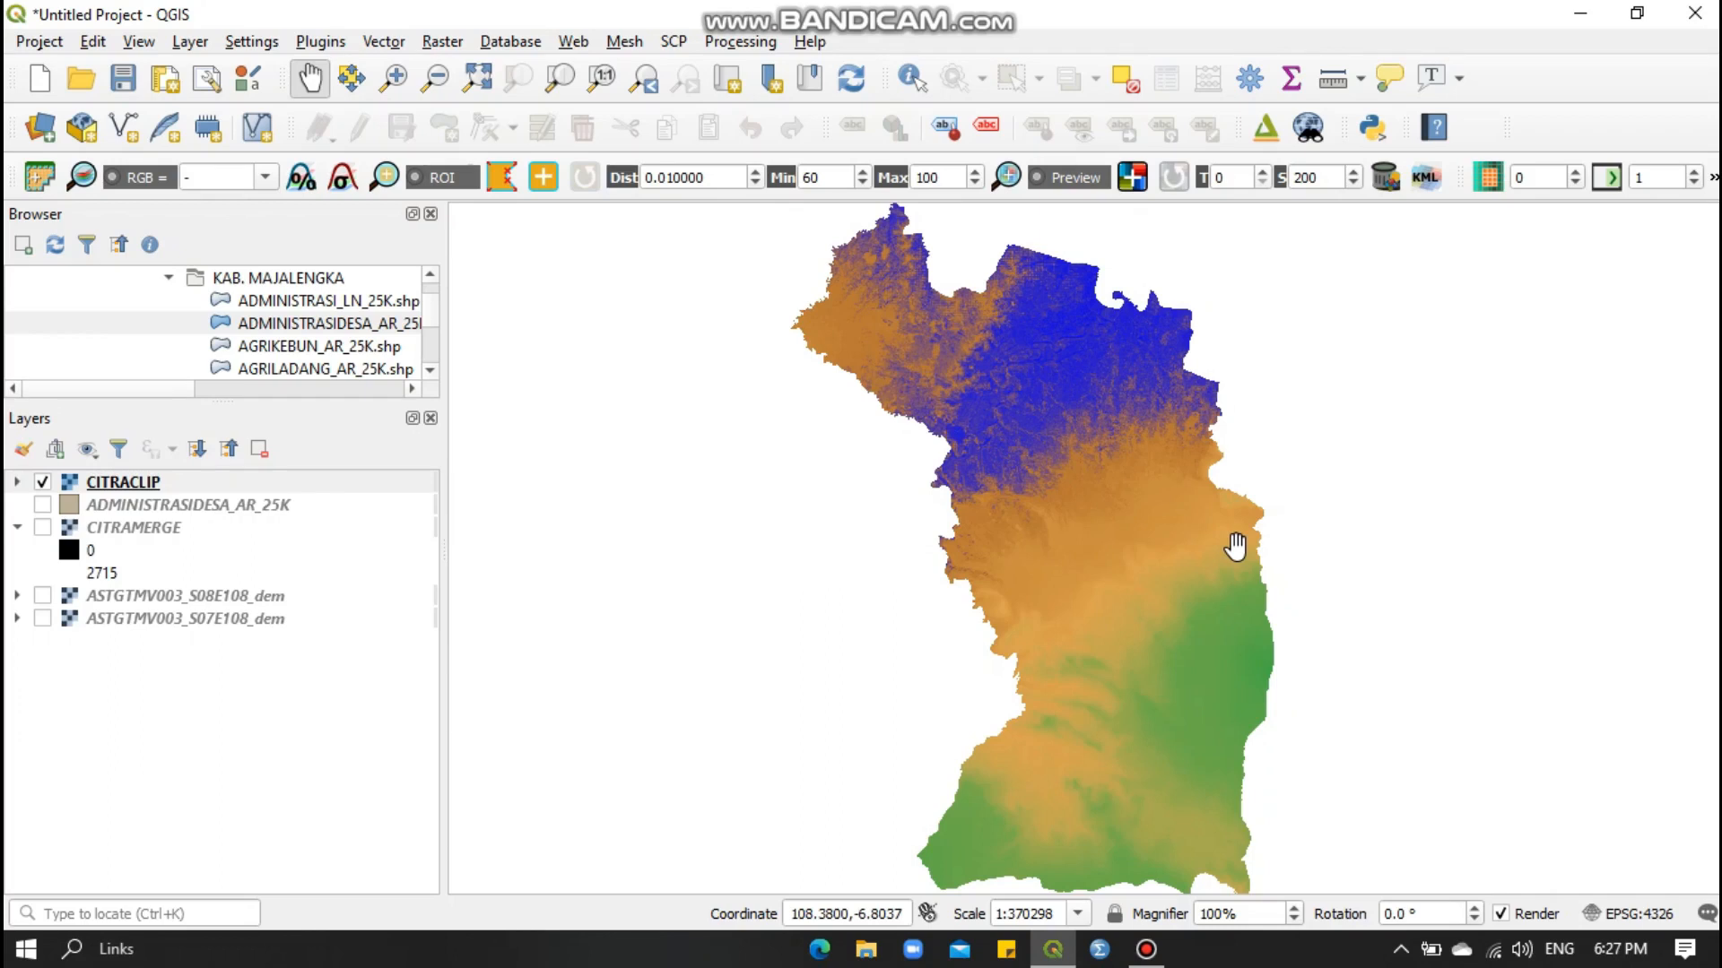
Search the full plugin list for "qgis2t" and check that the Qgis2threejs plugin is installed and enabled.
{"action": "left_click", "coordinate": [341, 43]}
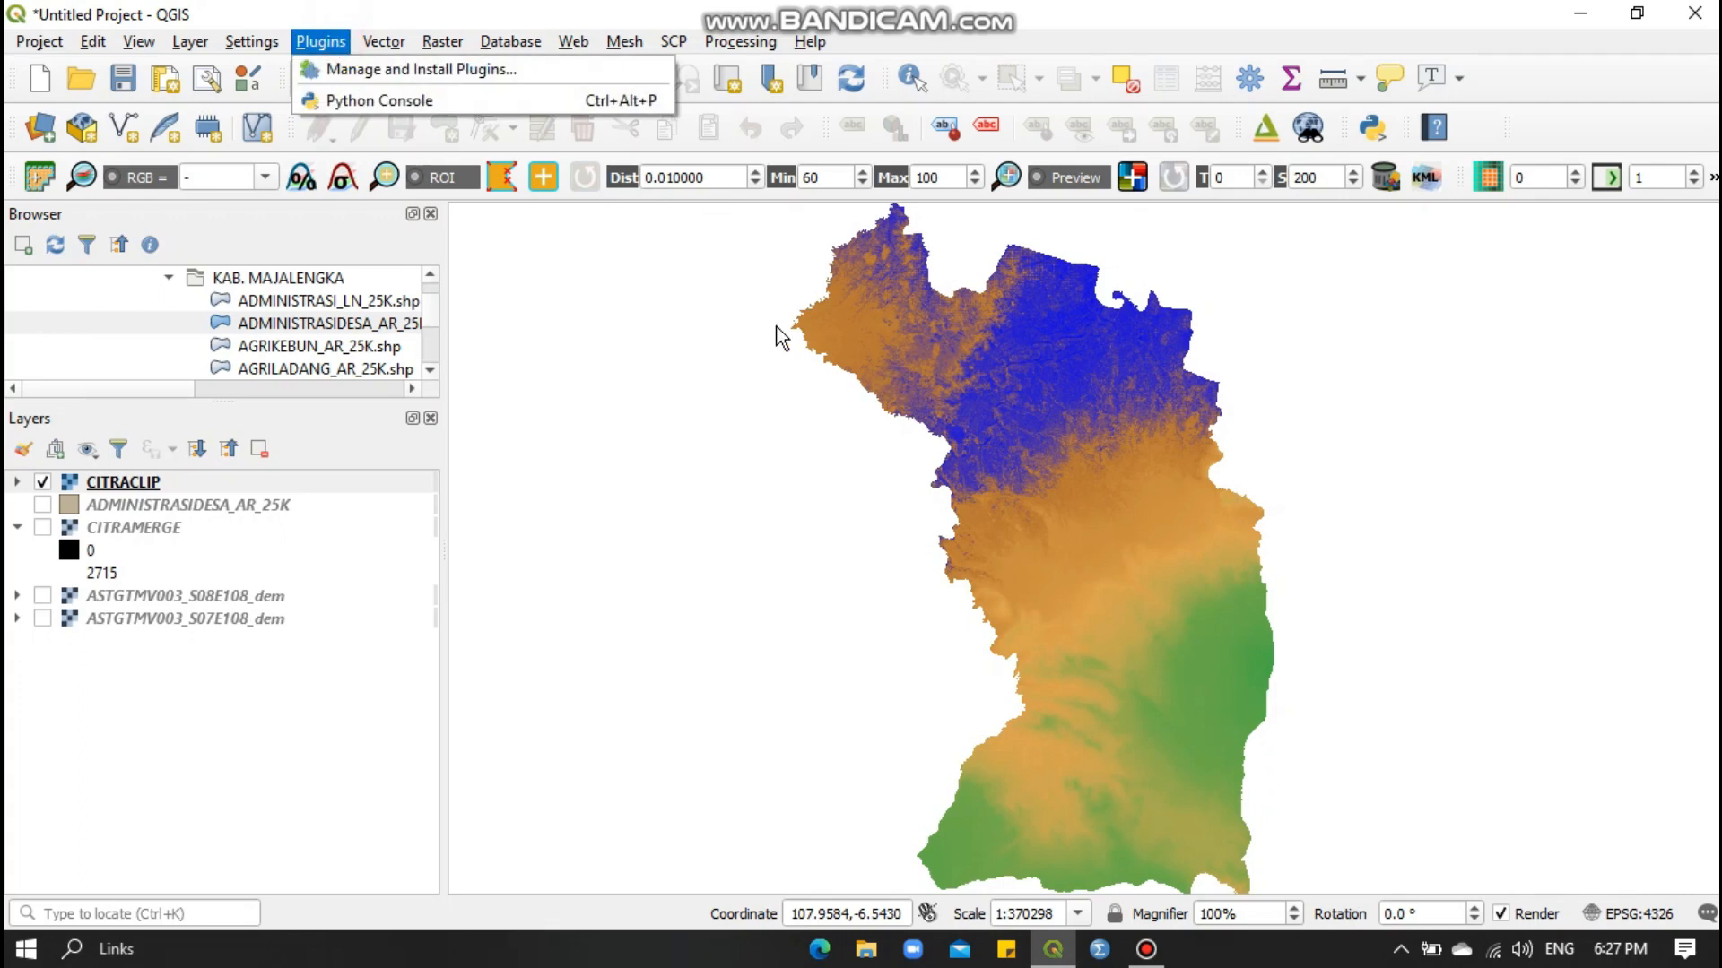
{"action": "left_click", "coordinate": [330, 69]}
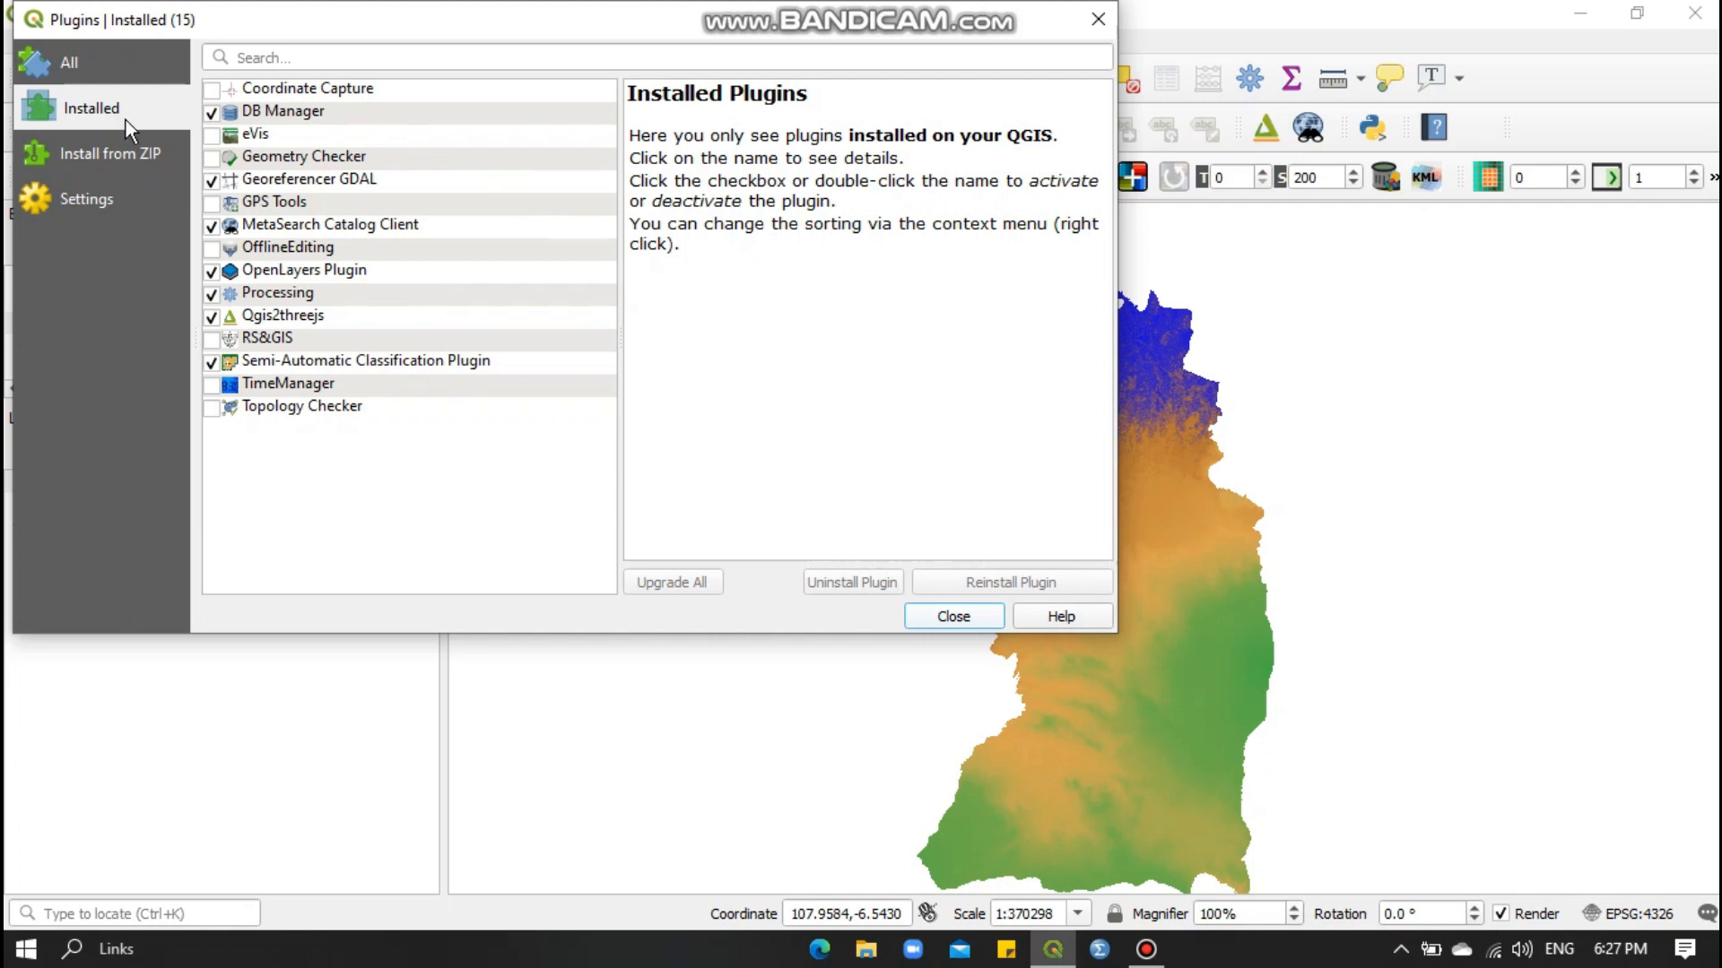
{"action": "left_click", "coordinate": [123, 57]}
{"action": "left_click", "coordinate": [299, 60]}
{"action": "type", "text": "g"}
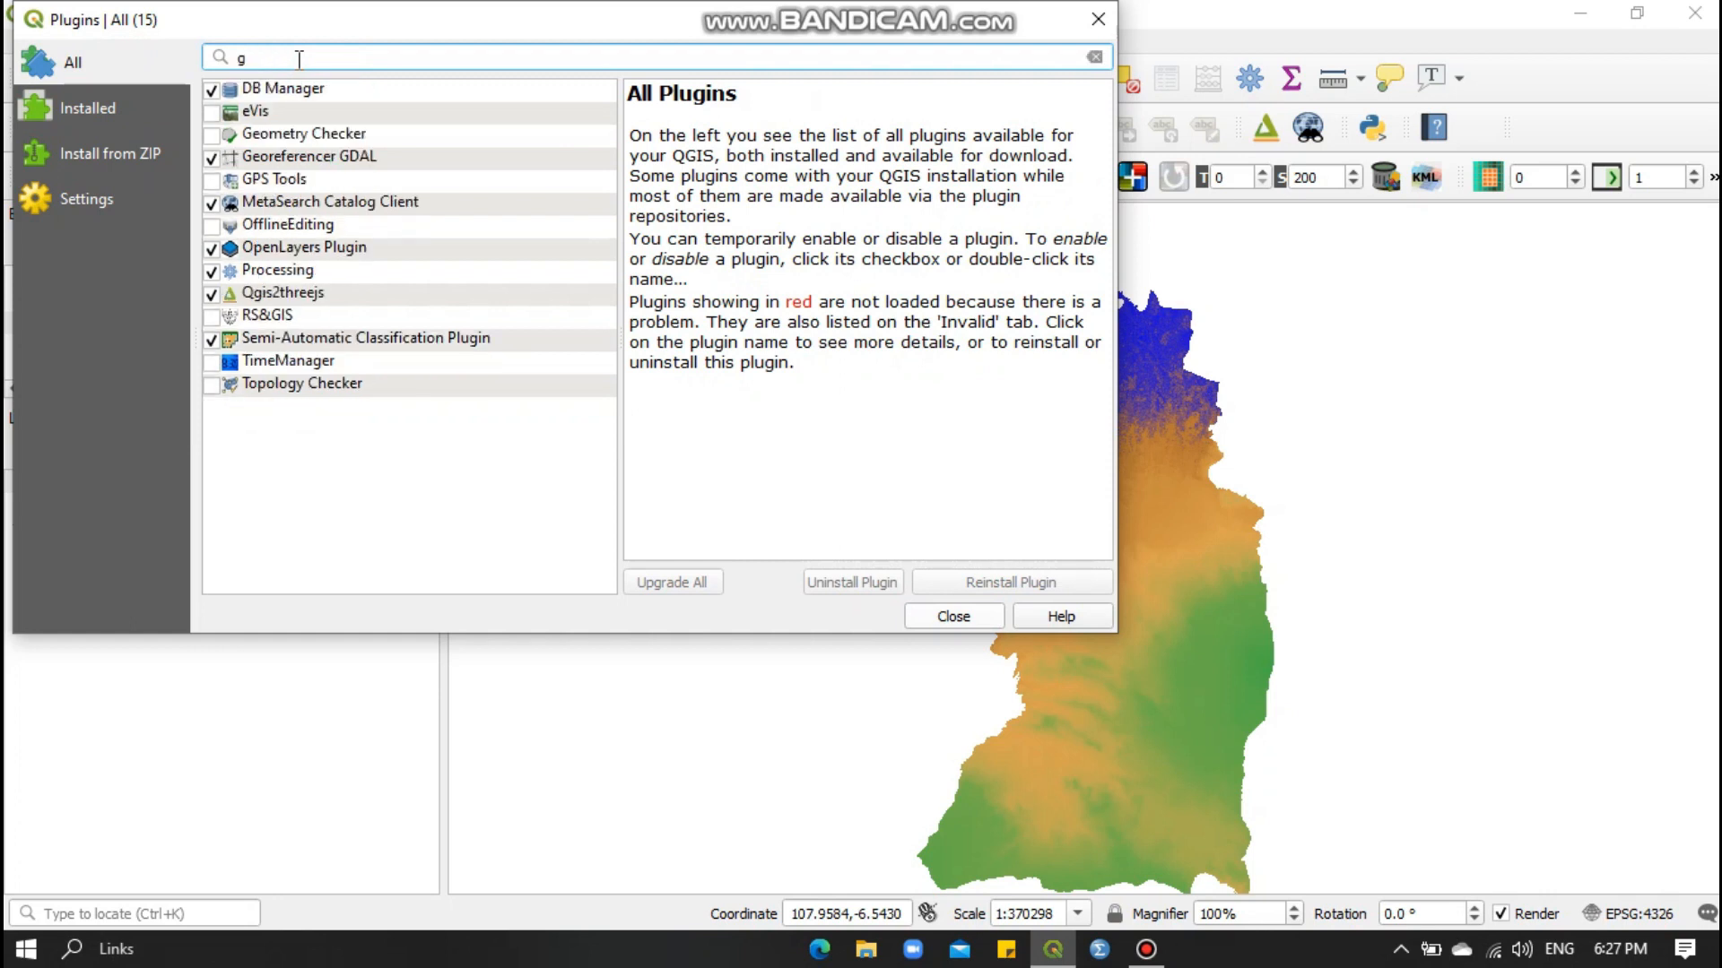
{"action": "key", "text": "BackSpace"}
{"action": "type", "text": "q"}
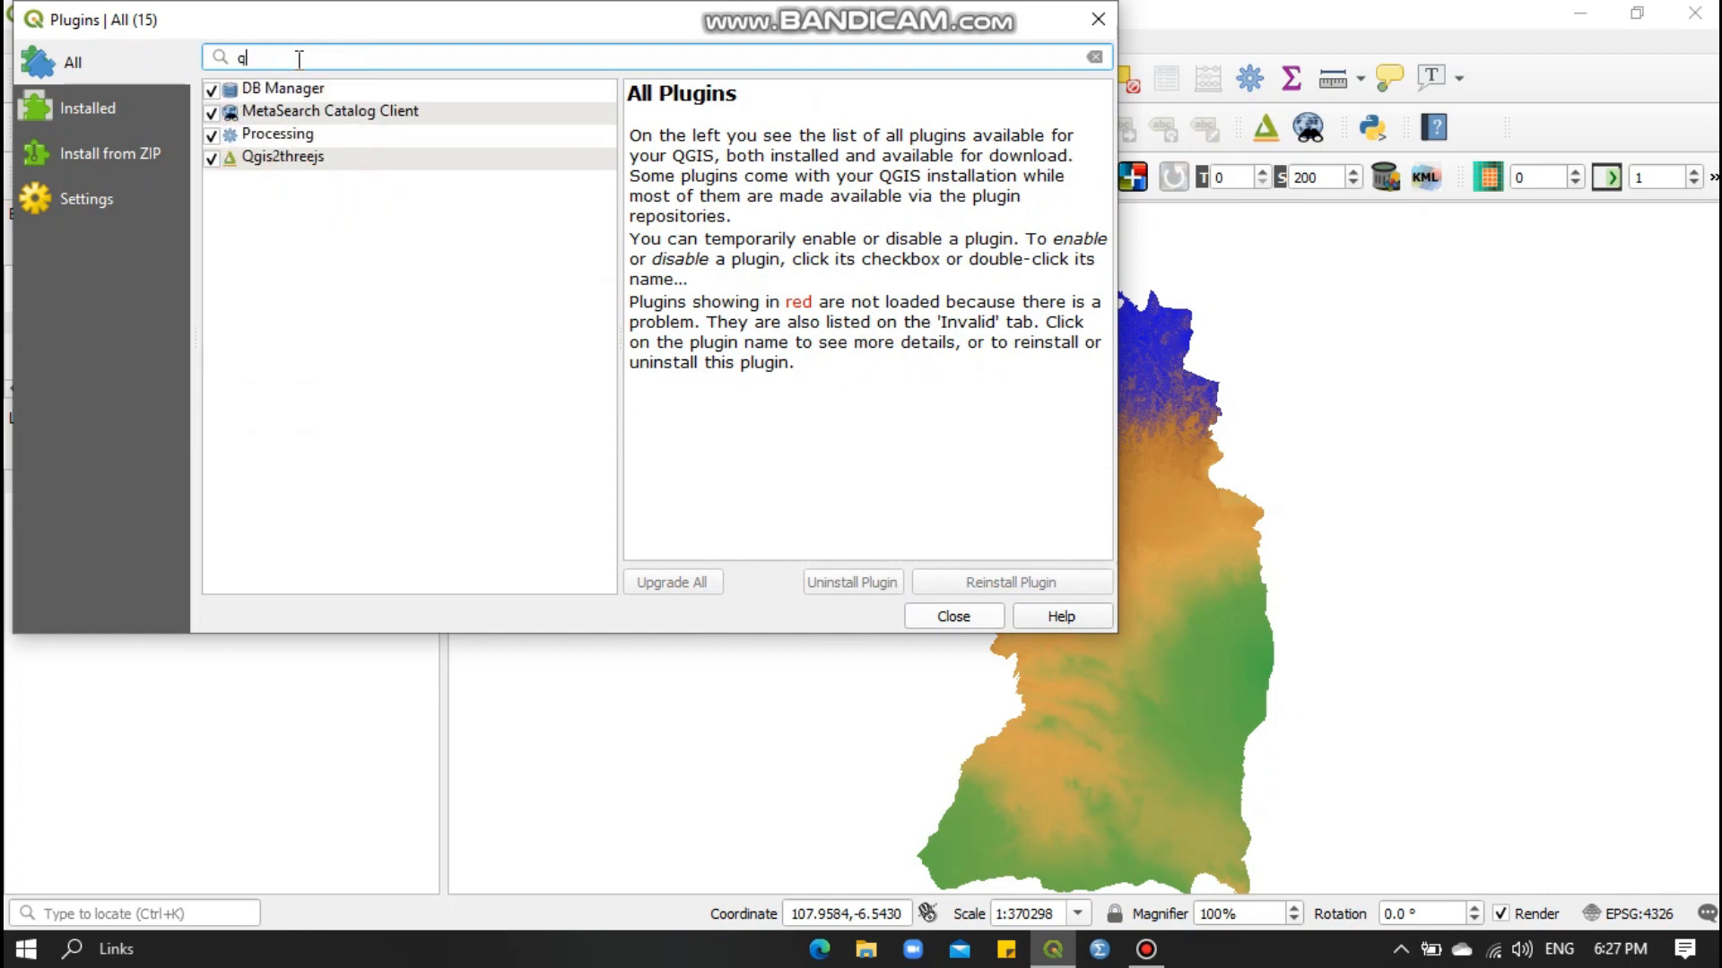
{"action": "type", "text": "gis2t"}
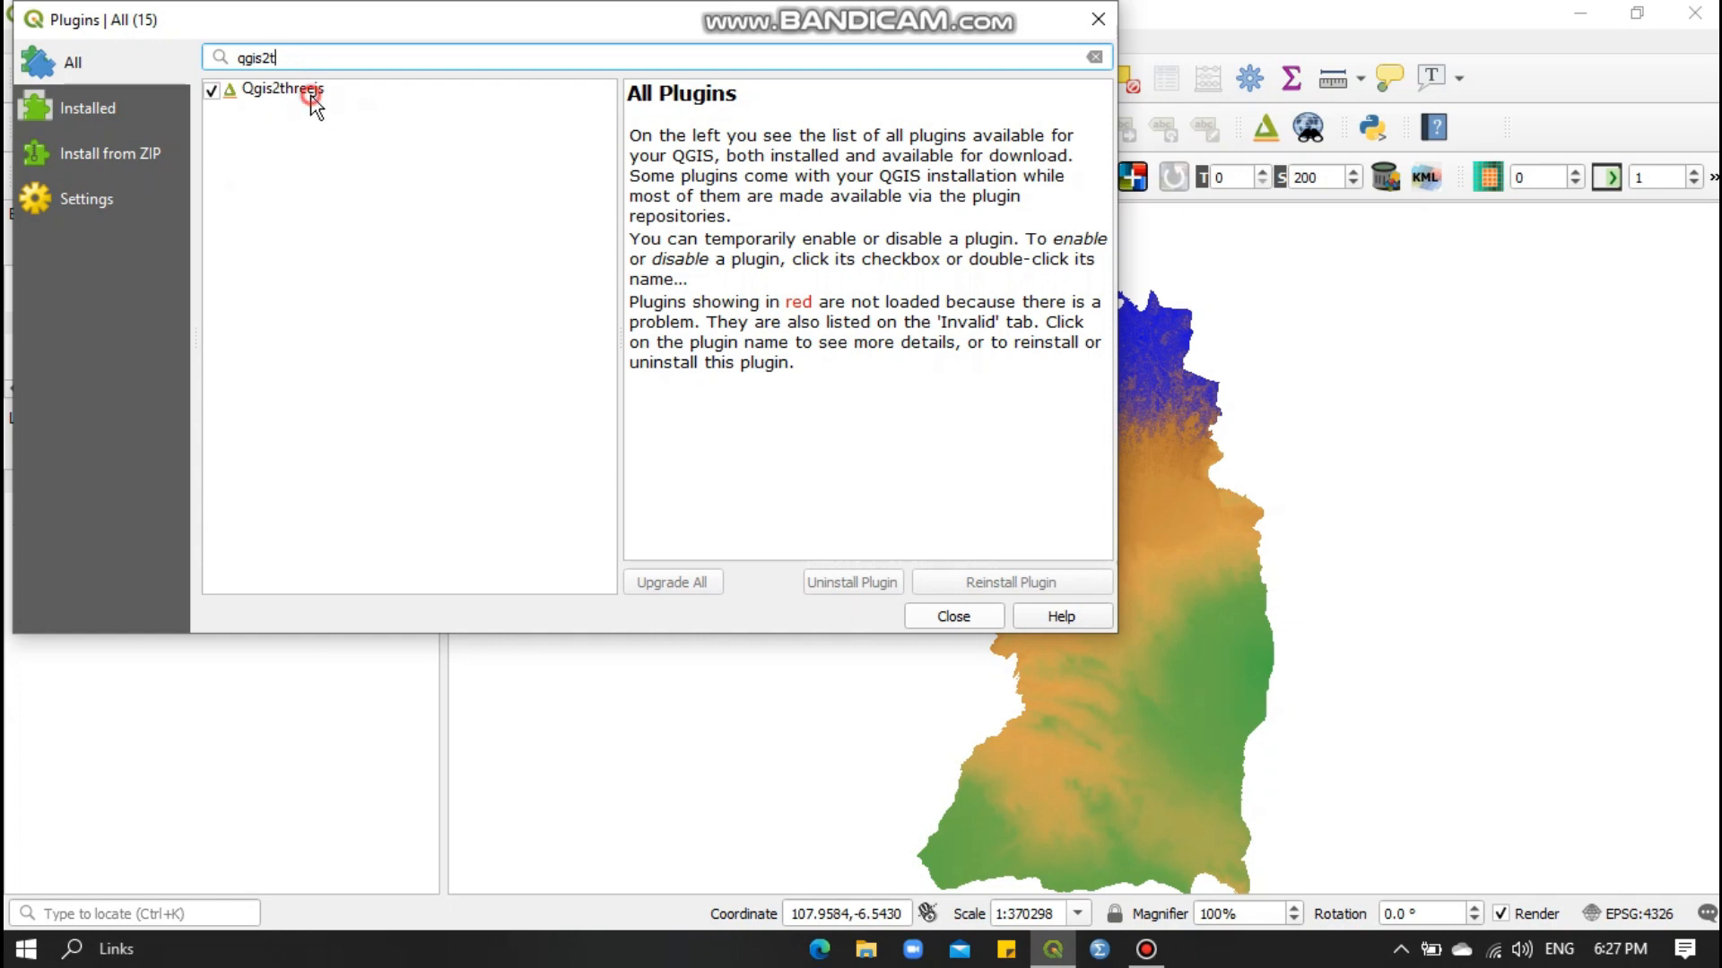
{"action": "left_click", "coordinate": [305, 97]}
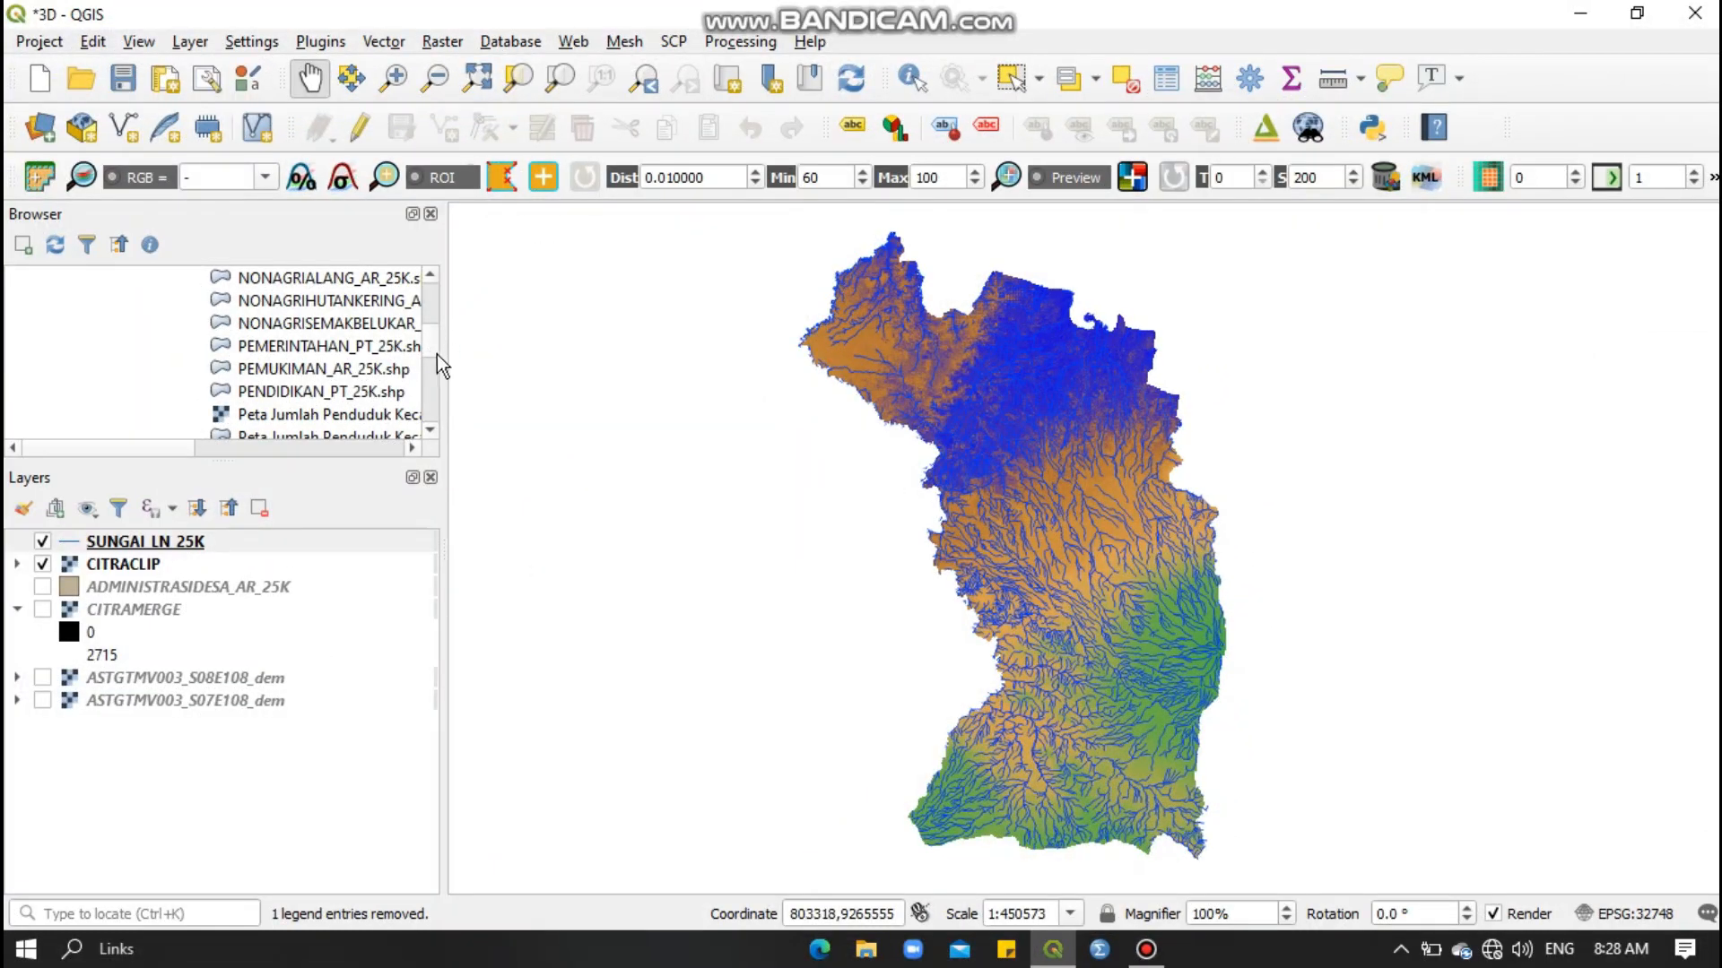
Look through the Majalengka shapefiles in the file browser to locate the SUNGAI_LN_25K river layer.
{"action": "left_click_drag", "start_coordinate": [431, 351], "coordinate": [428, 330]}
{"action": "scroll", "coordinate": [428, 330], "scroll_direction": "up", "scroll_amount": 5}
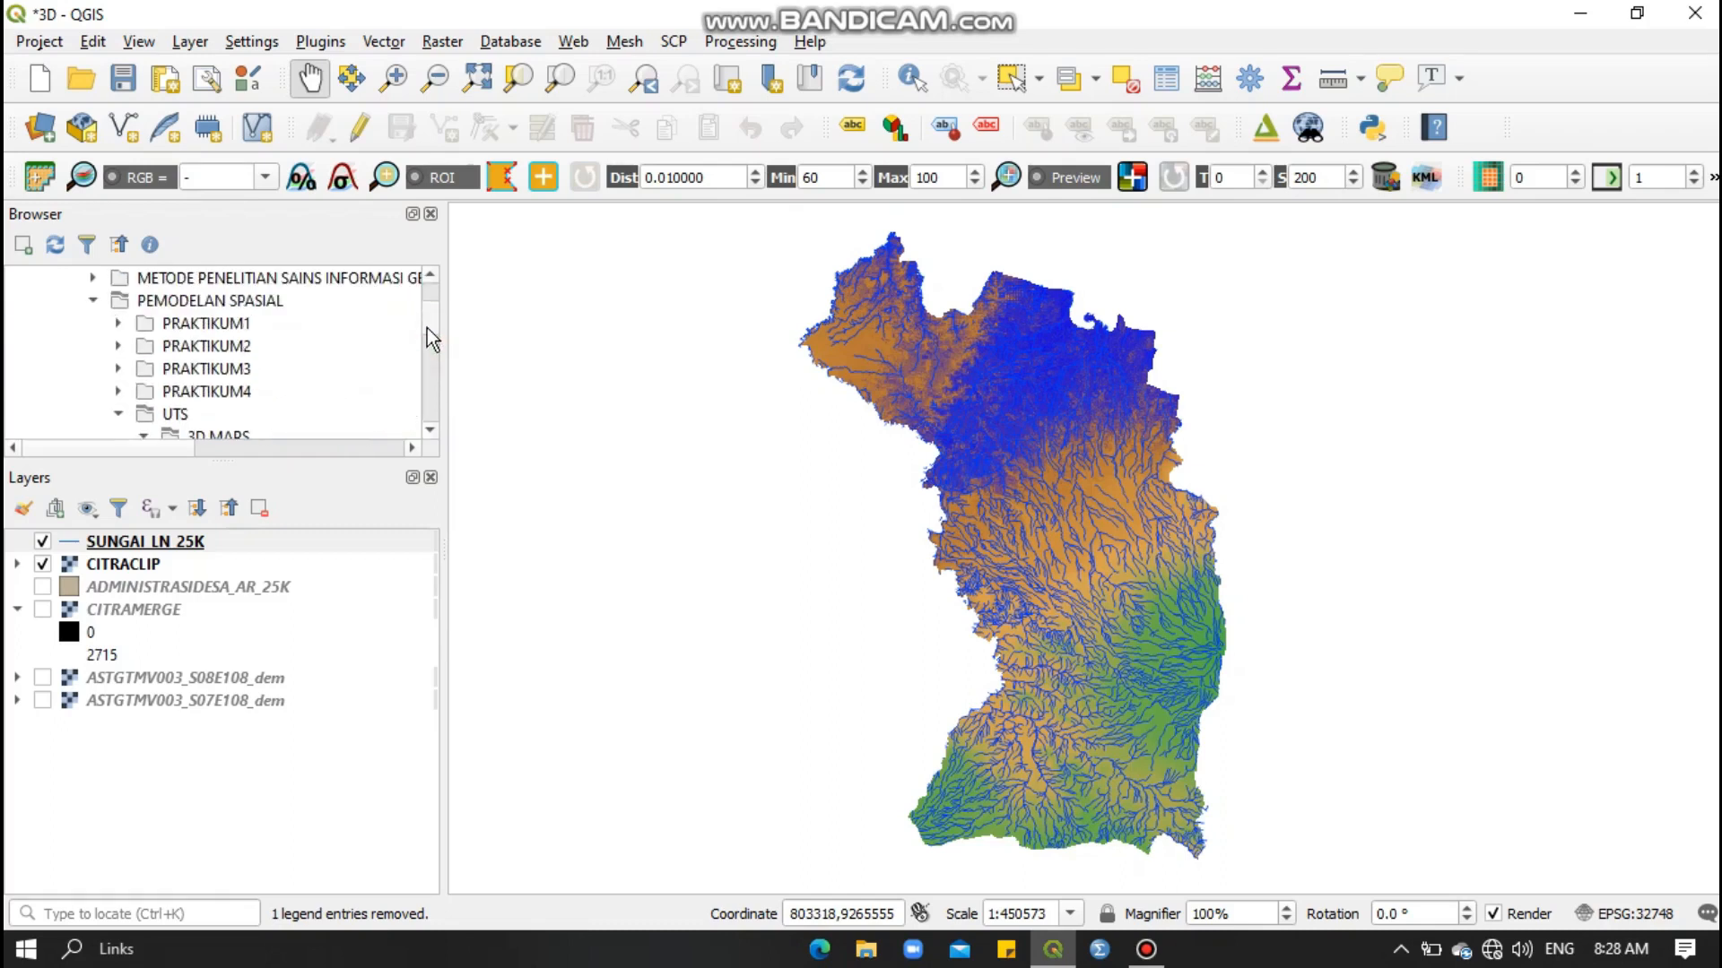
{"action": "scroll", "coordinate": [428, 314], "scroll_direction": "up", "scroll_amount": 5}
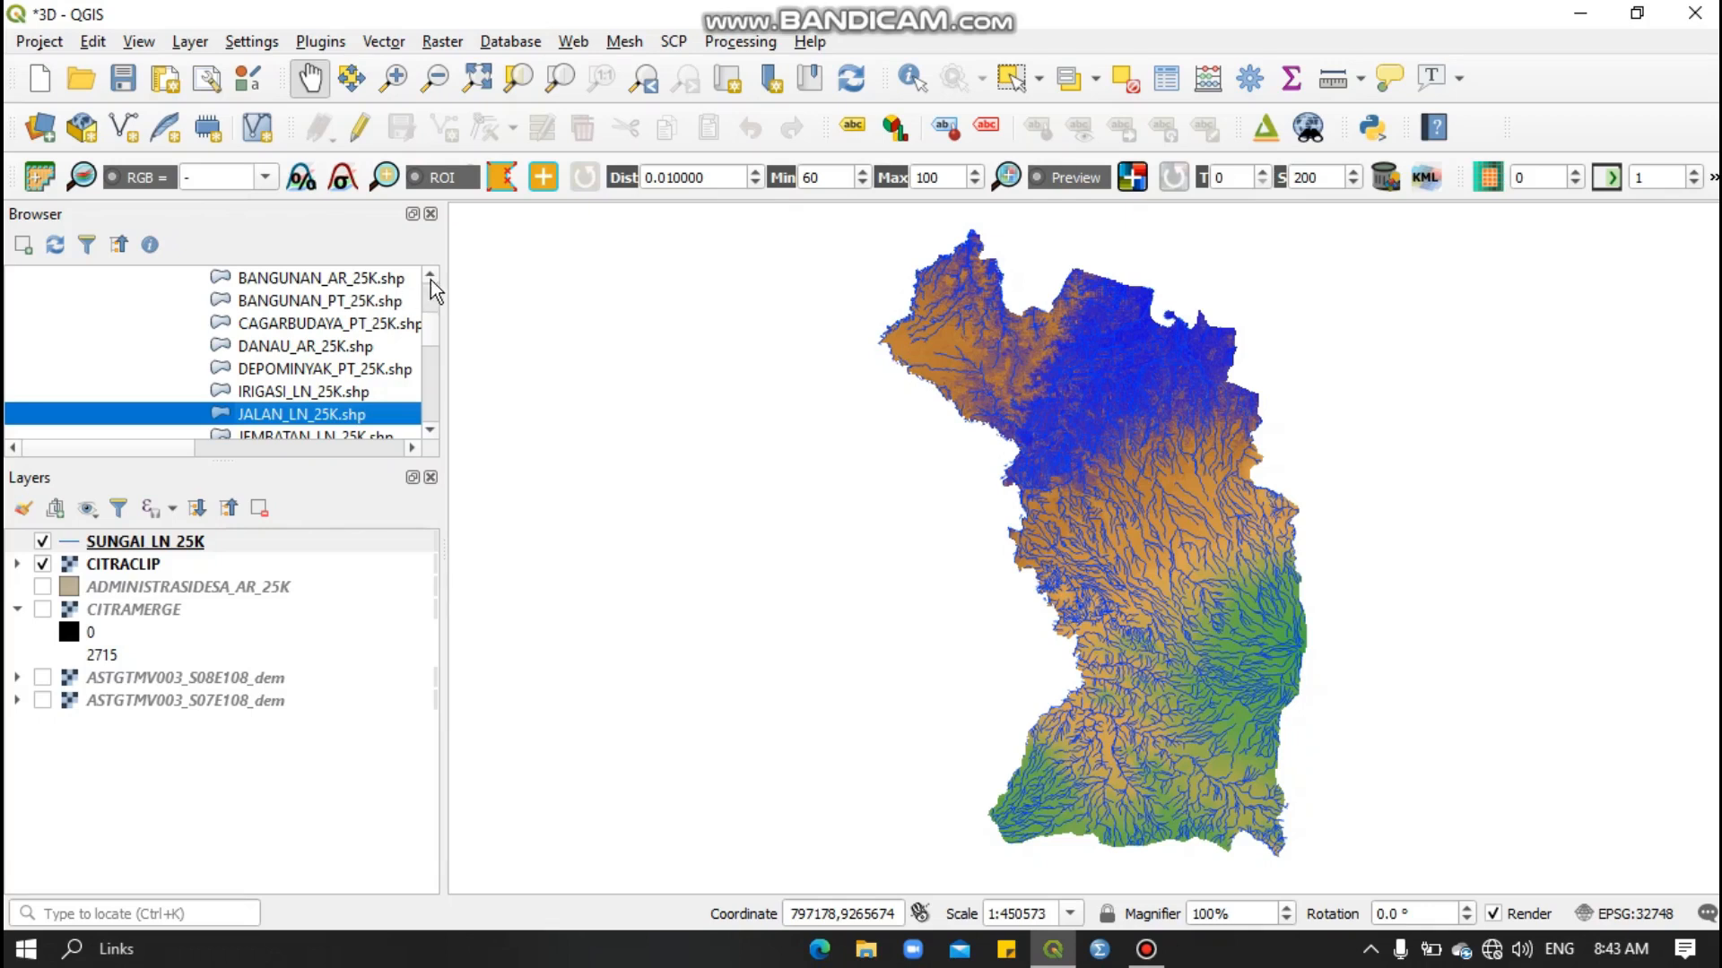
{"action": "left_click", "coordinate": [431, 274]}
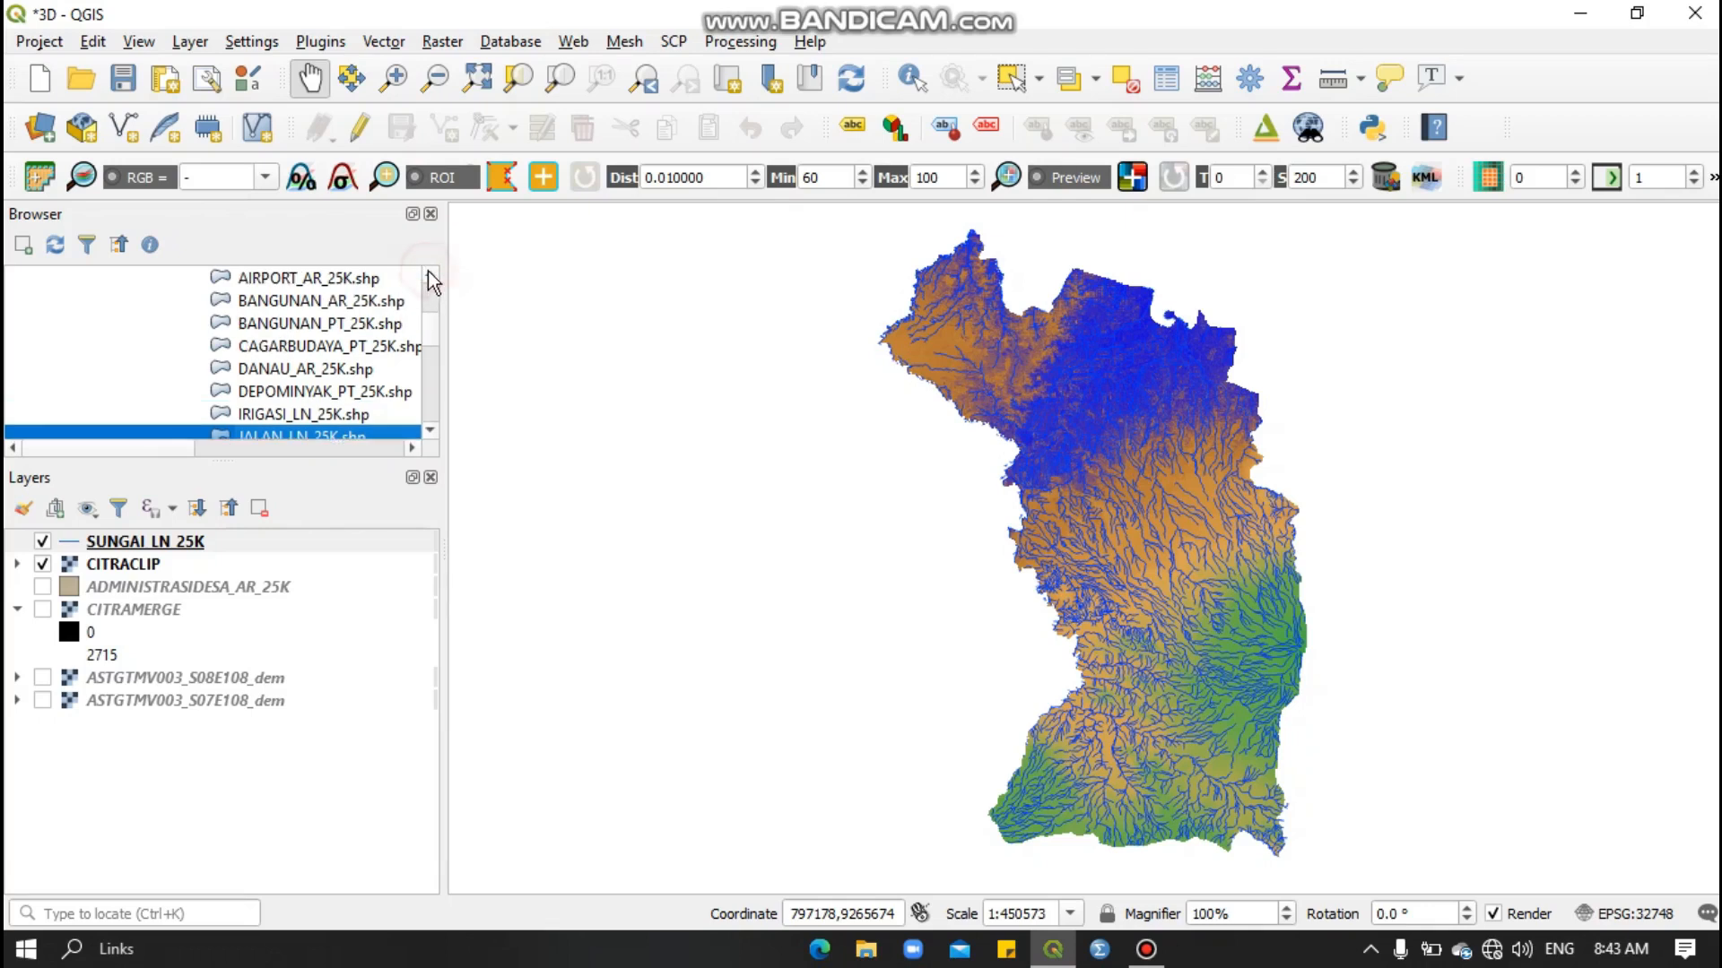
{"action": "left_click", "coordinate": [430, 430]}
{"action": "left_click", "coordinate": [431, 431]}
{"action": "left_click", "coordinate": [431, 431]}
{"action": "left_click", "coordinate": [430, 430]}
{"action": "left_click", "coordinate": [430, 431]}
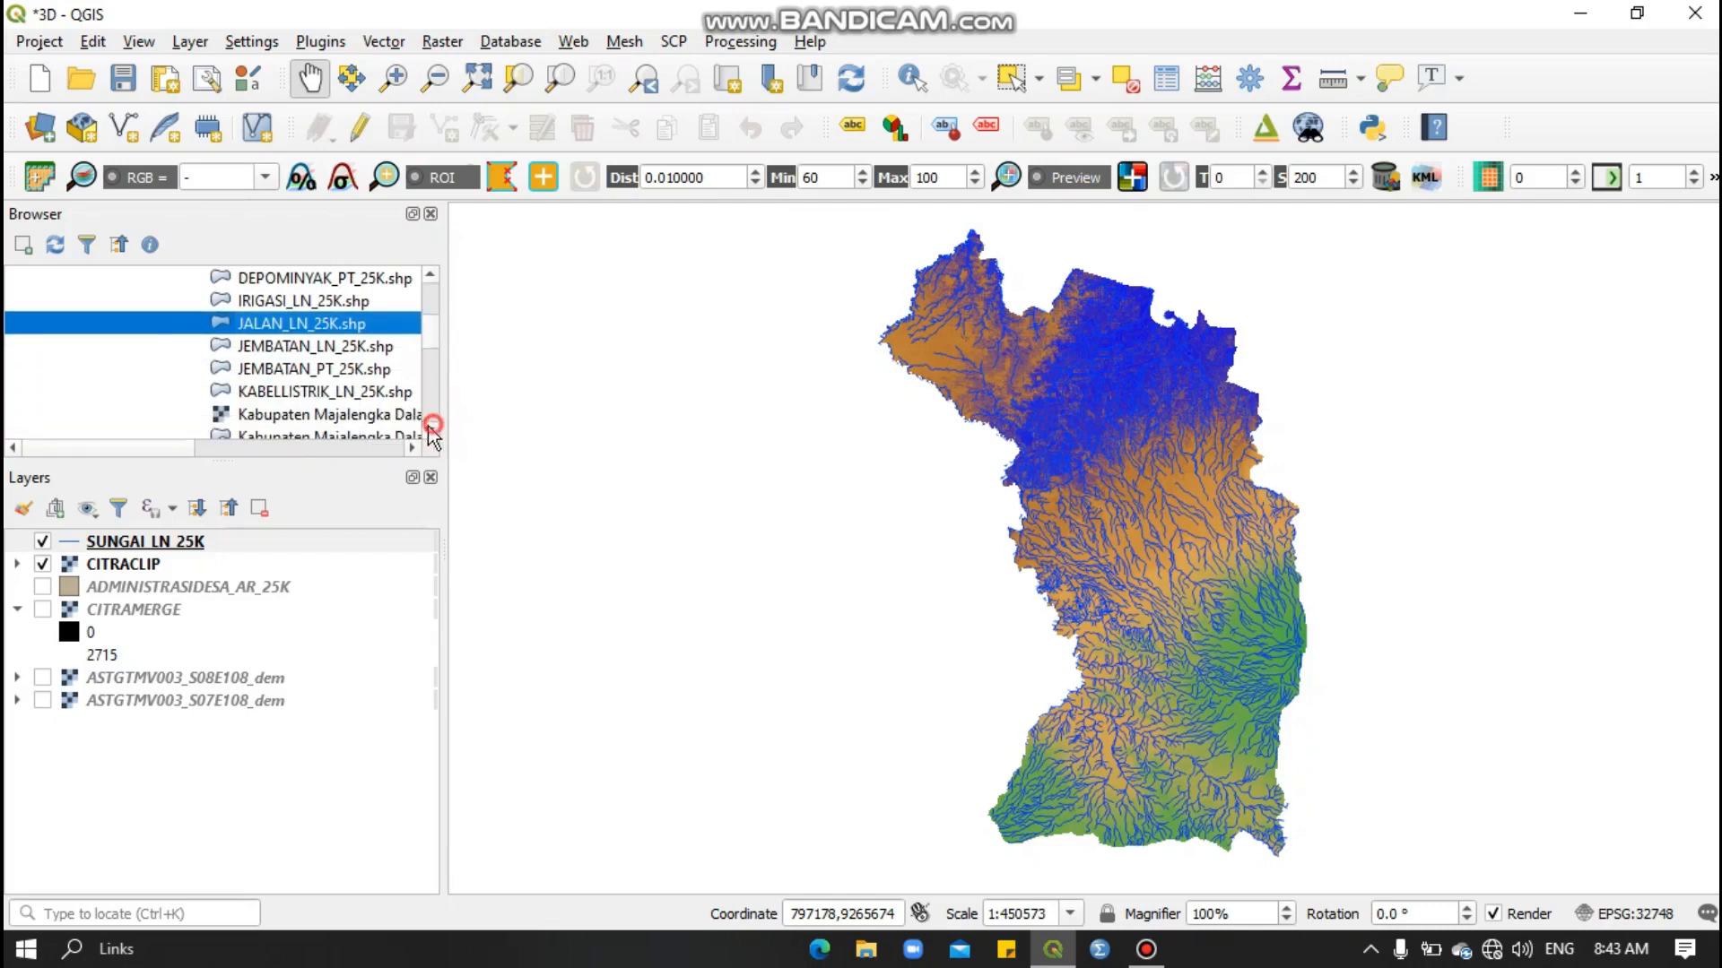
{"action": "scroll", "coordinate": [429, 337], "scroll_direction": "down", "scroll_amount": 8}
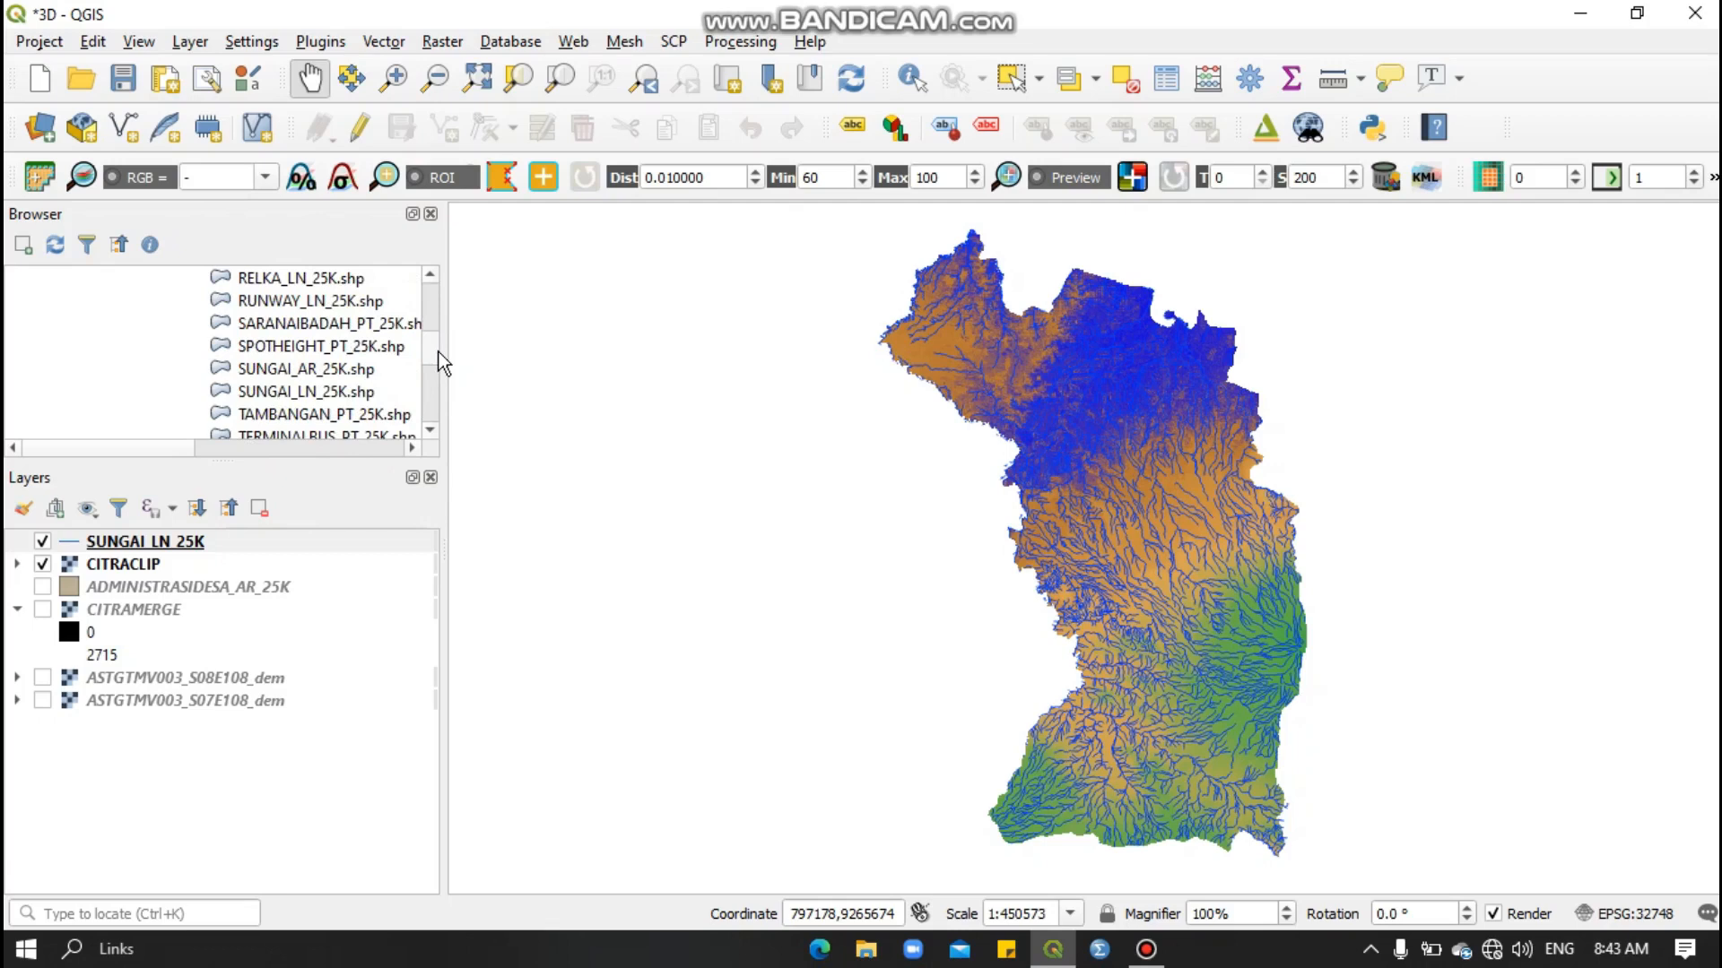
Review the simple line symbology of the SUNGAI_LN_25K river layer, then apply and close its properties.
{"action": "left_click", "coordinate": [188, 542]}
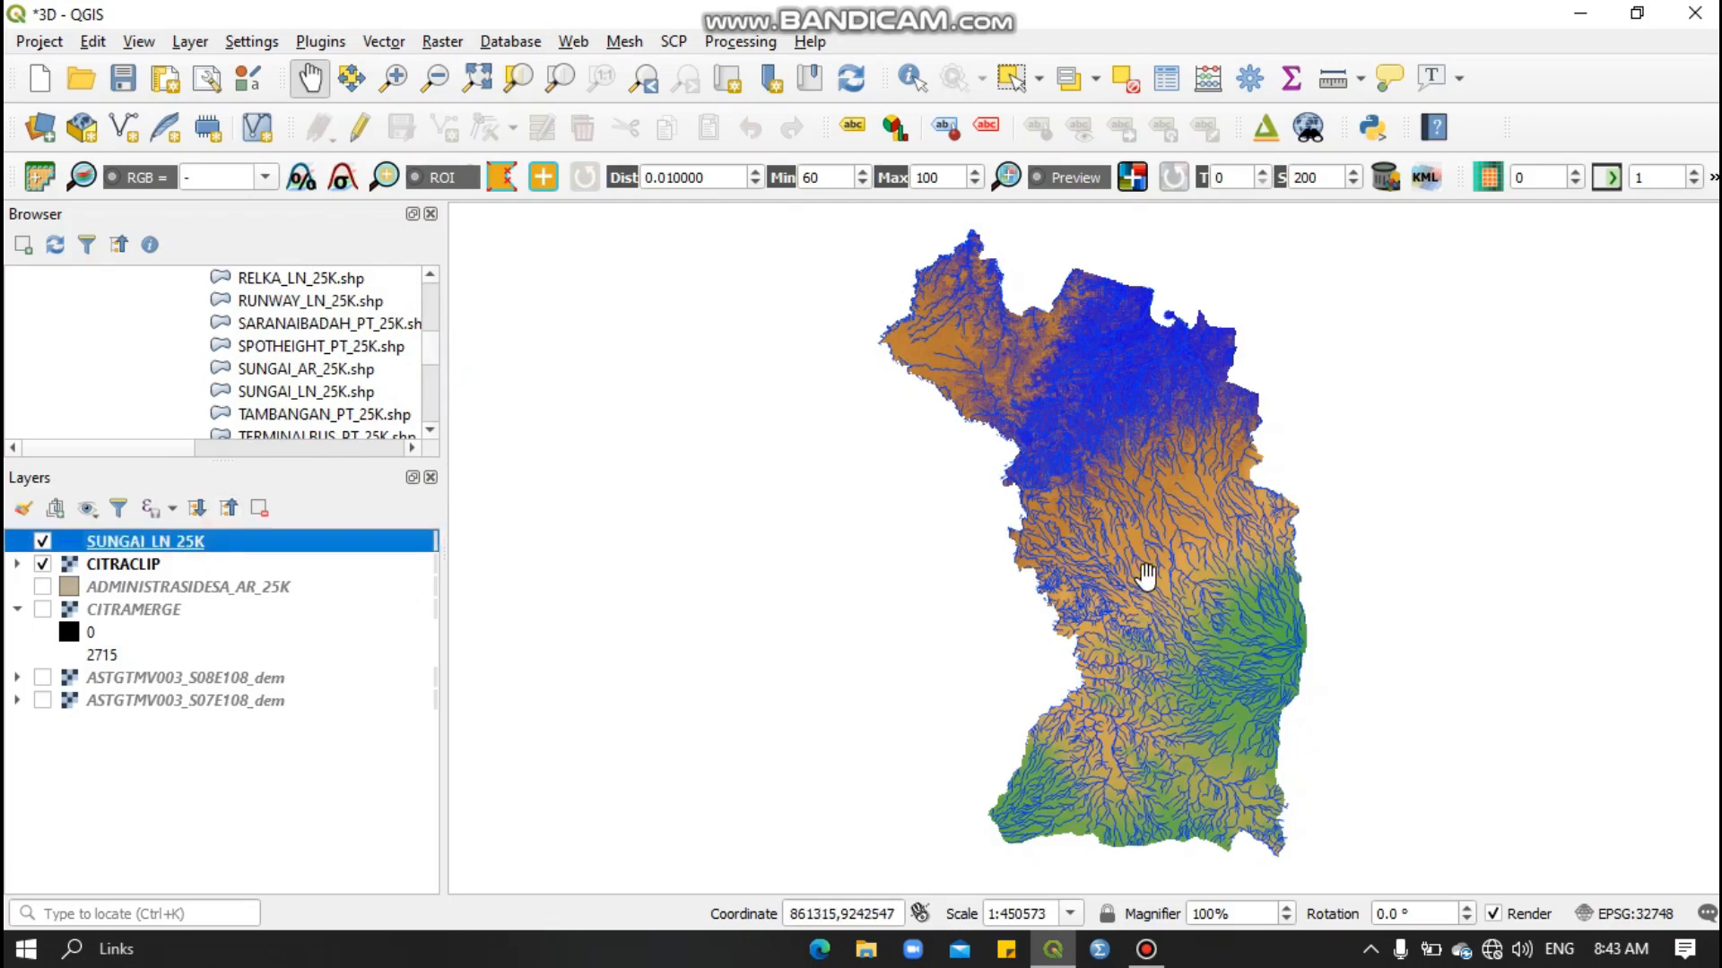
{"action": "right_click", "coordinate": [207, 544]}
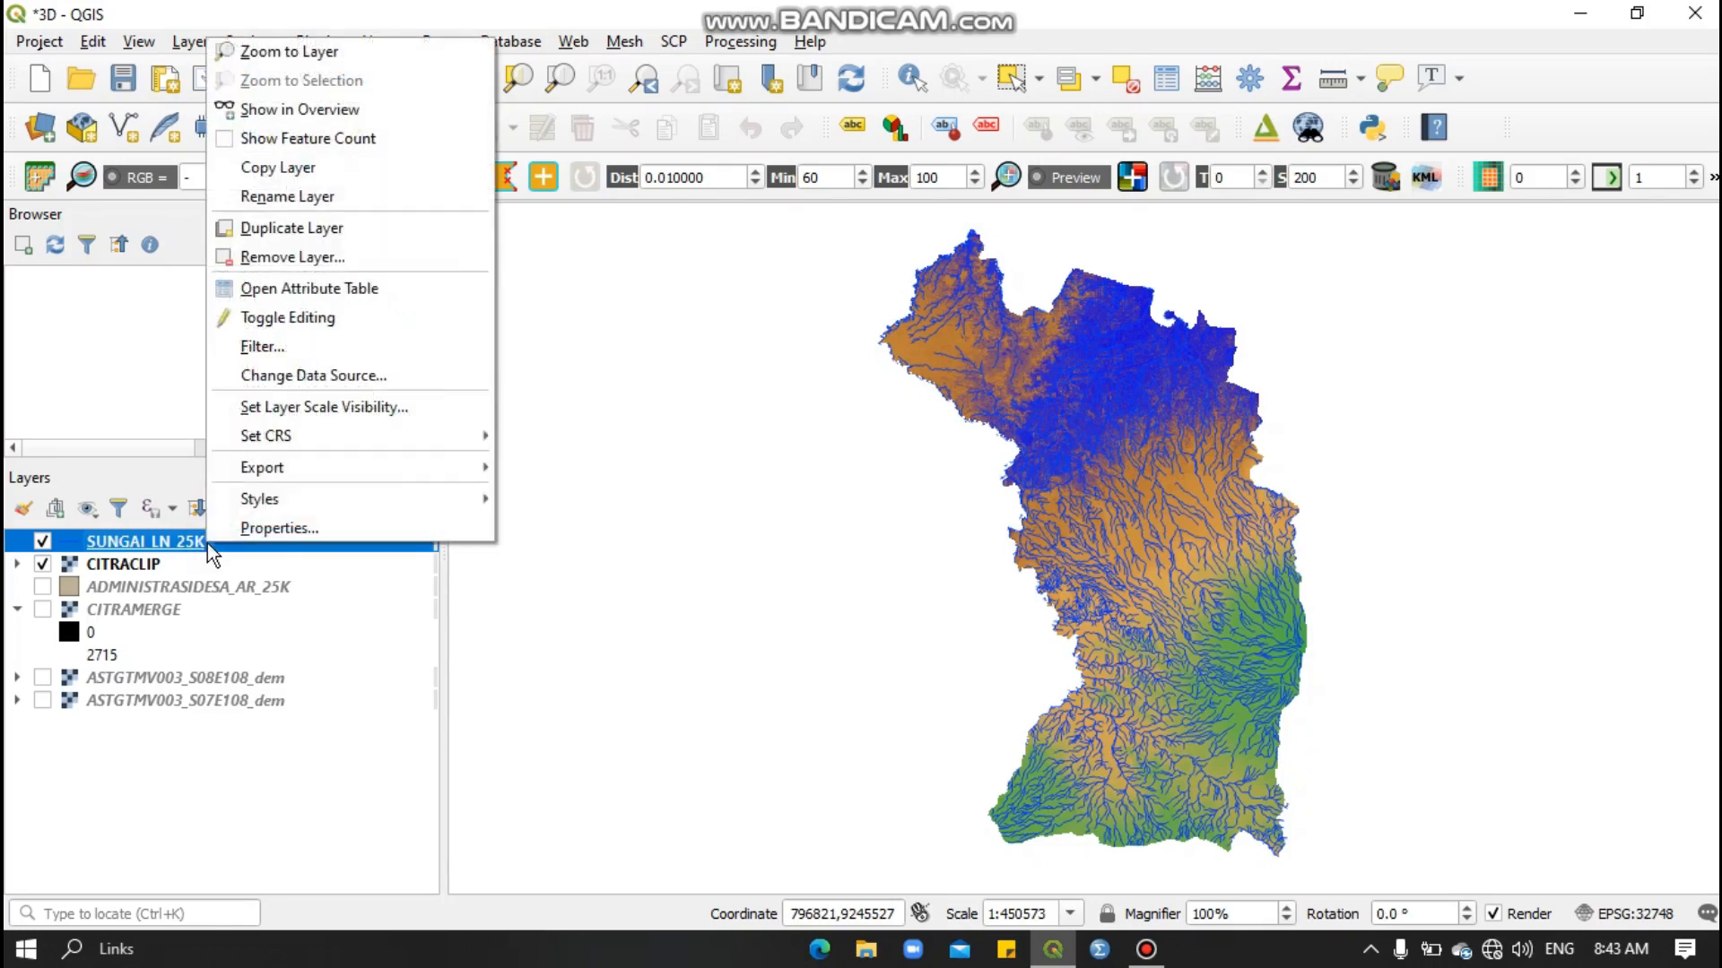
{"action": "left_click", "coordinate": [282, 525]}
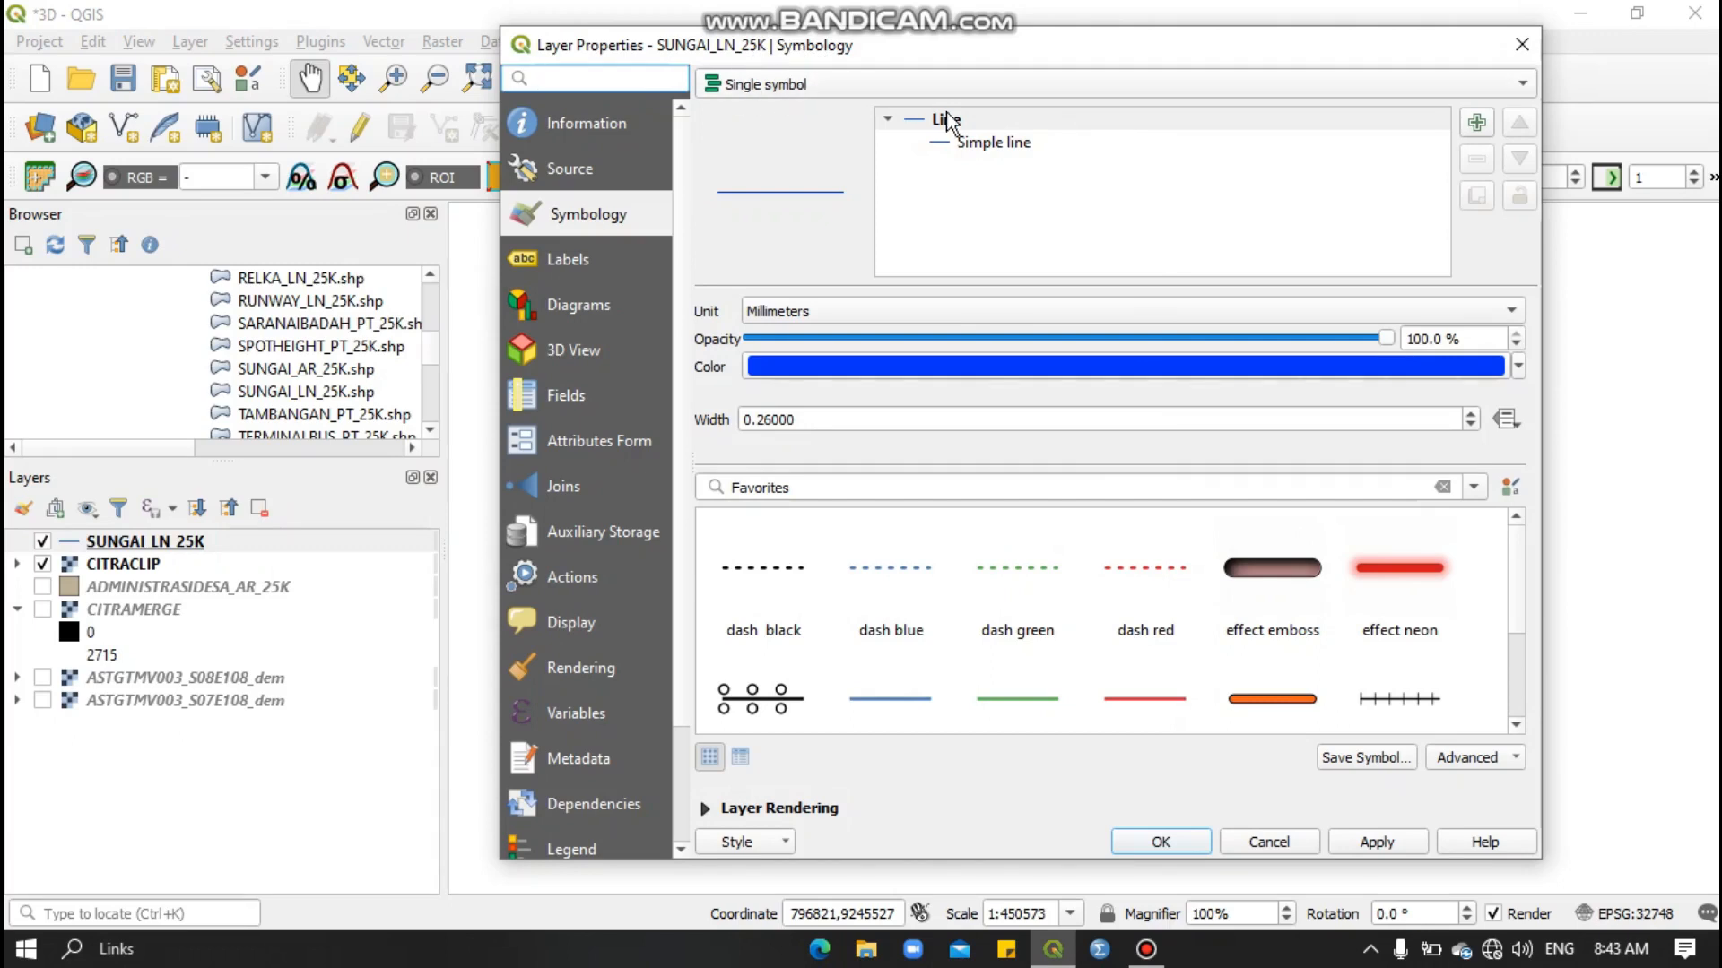
{"action": "left_click", "coordinate": [995, 147]}
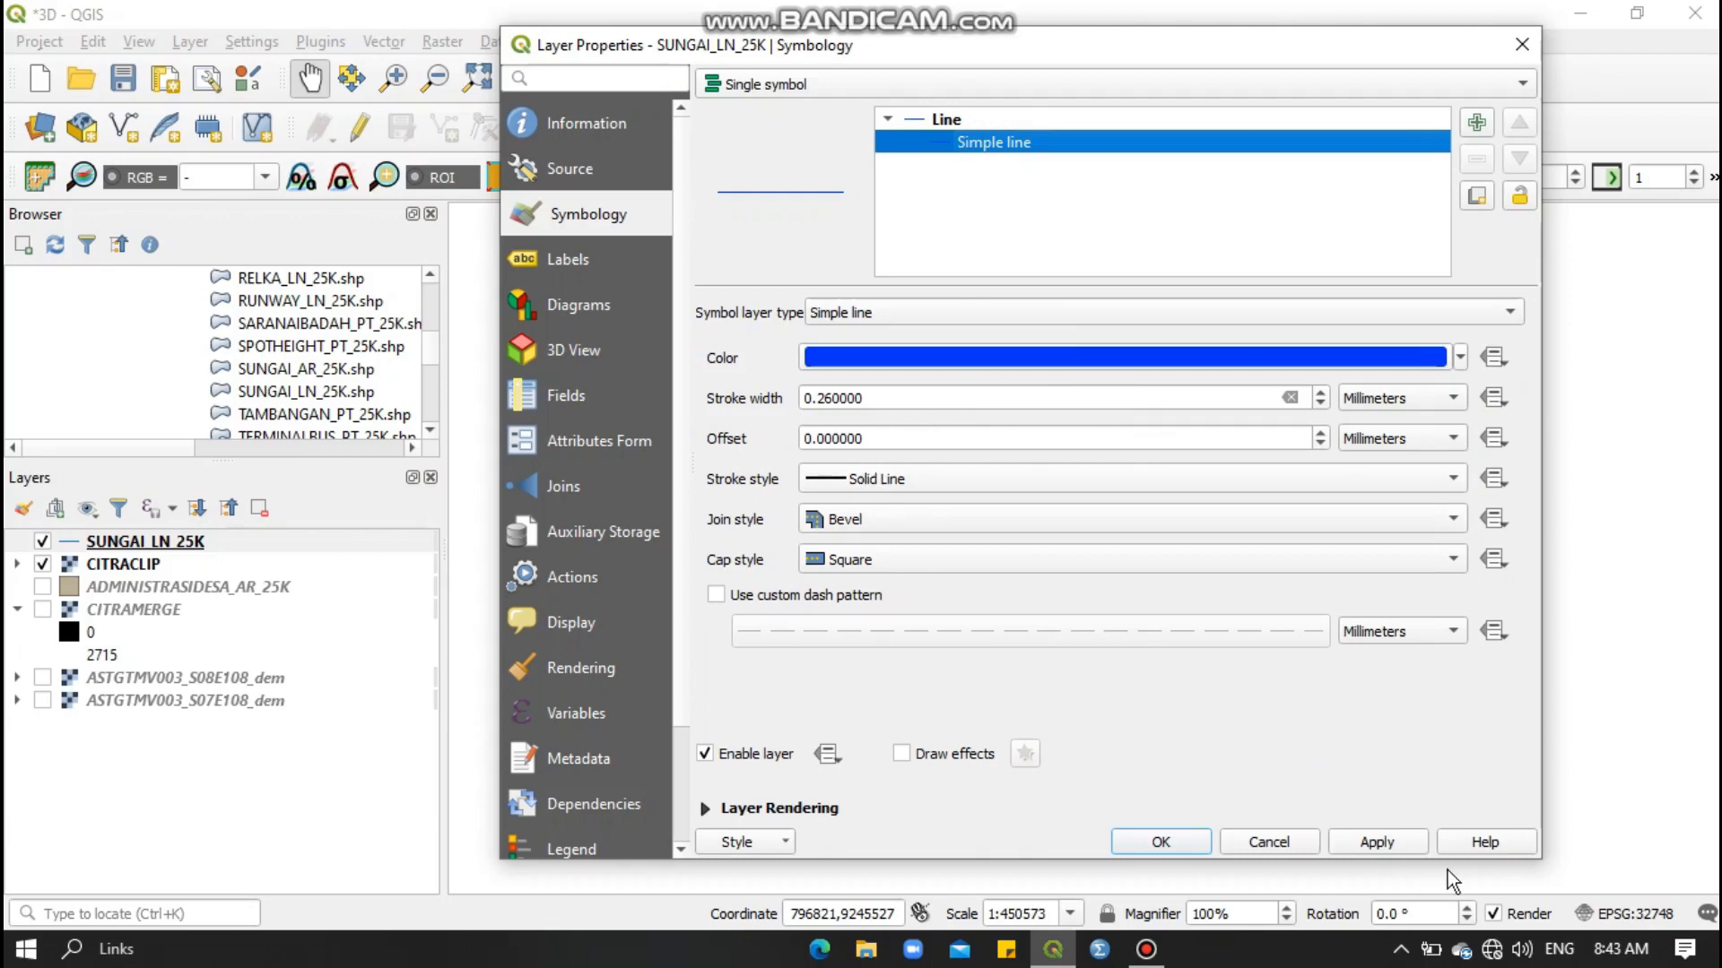
{"action": "left_click", "coordinate": [1407, 844]}
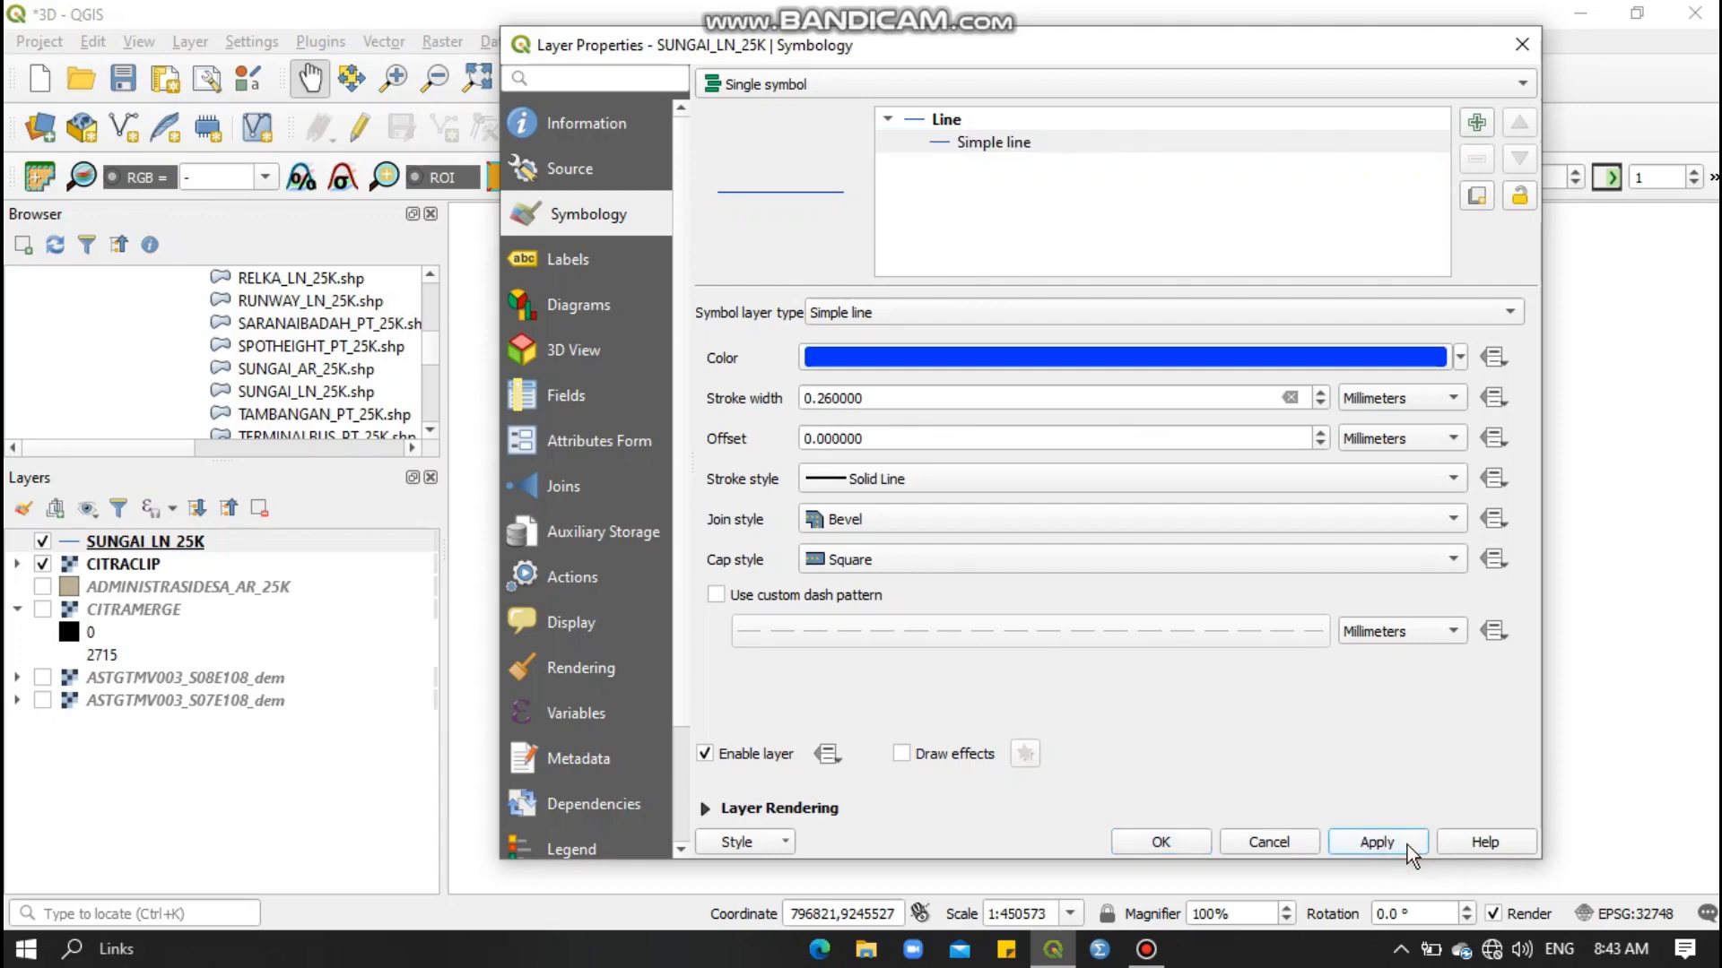
{"action": "left_click", "coordinate": [1182, 844]}
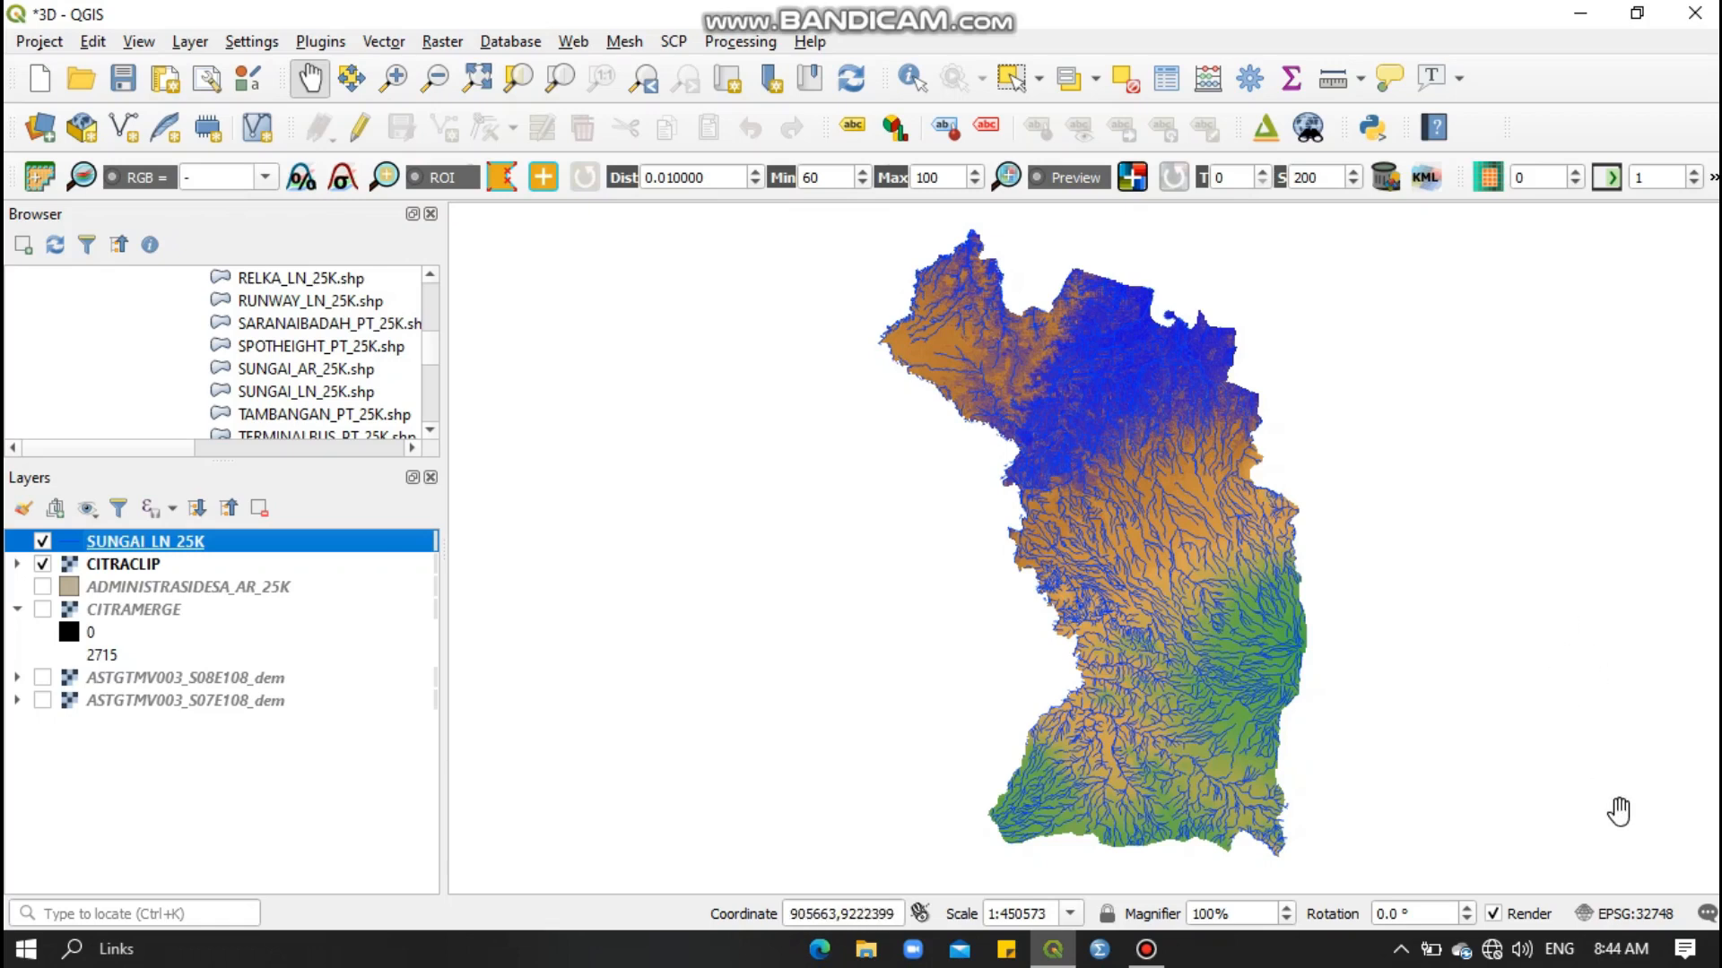
Set the project coordinate reference system to WGS 84 / UTM zone 48S (EPSG:32748).
{"action": "left_click", "coordinate": [1653, 913]}
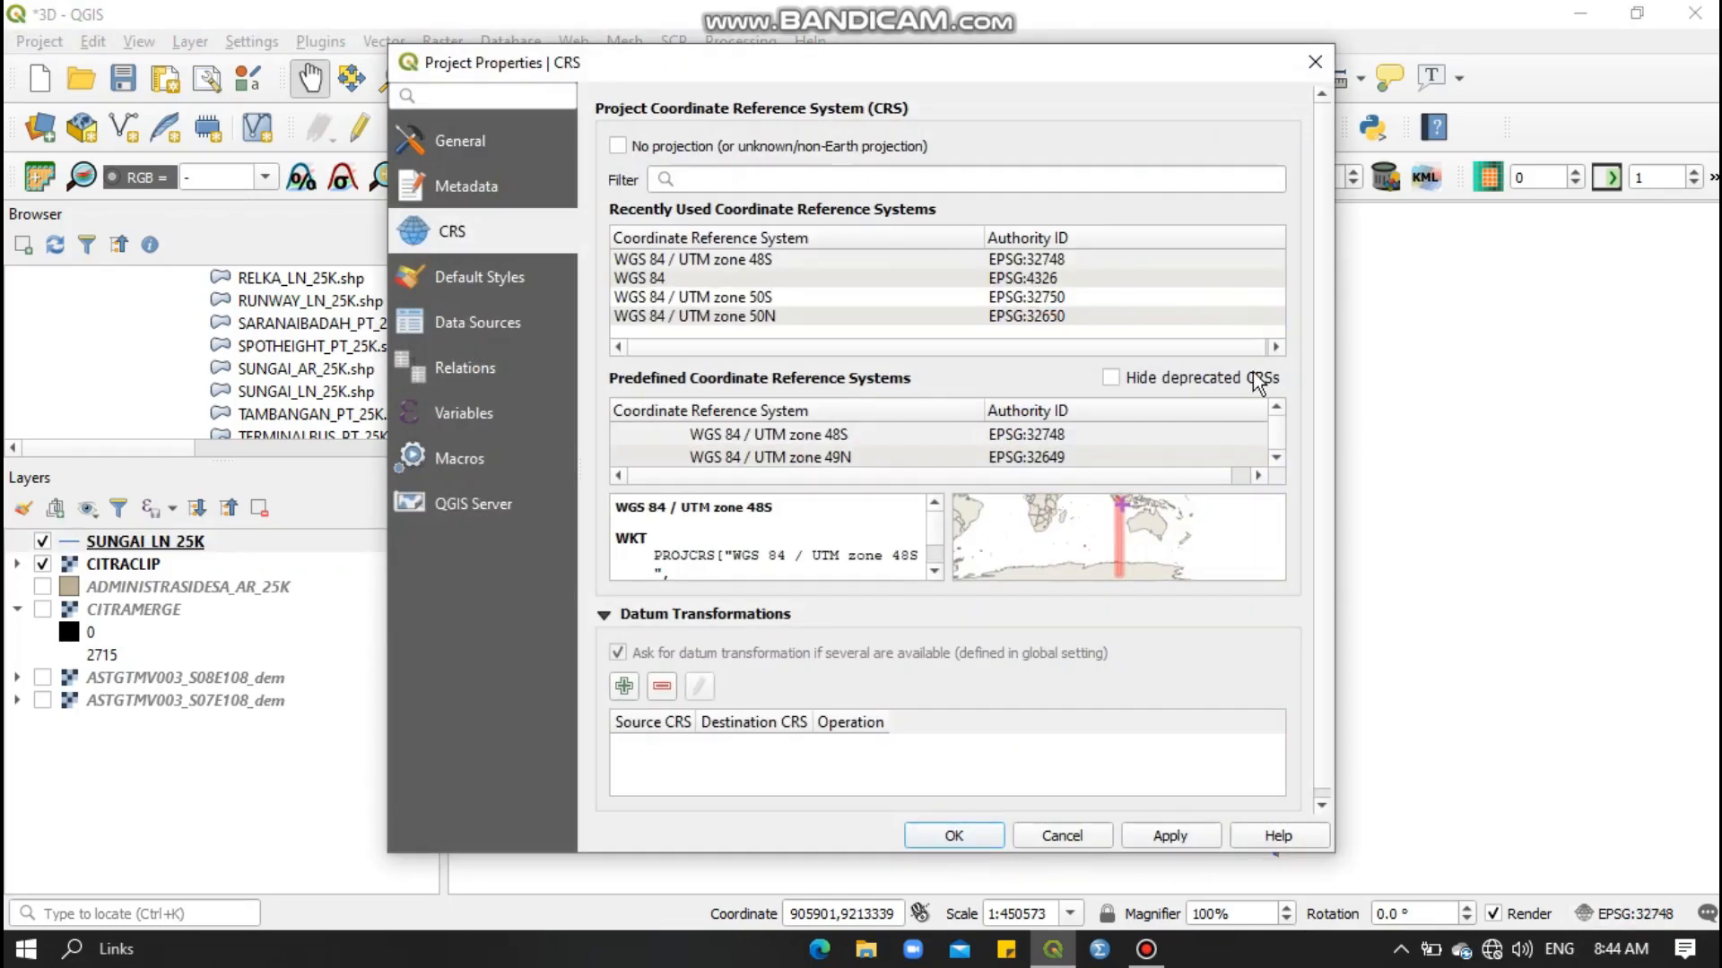
{"action": "left_click", "coordinate": [731, 259]}
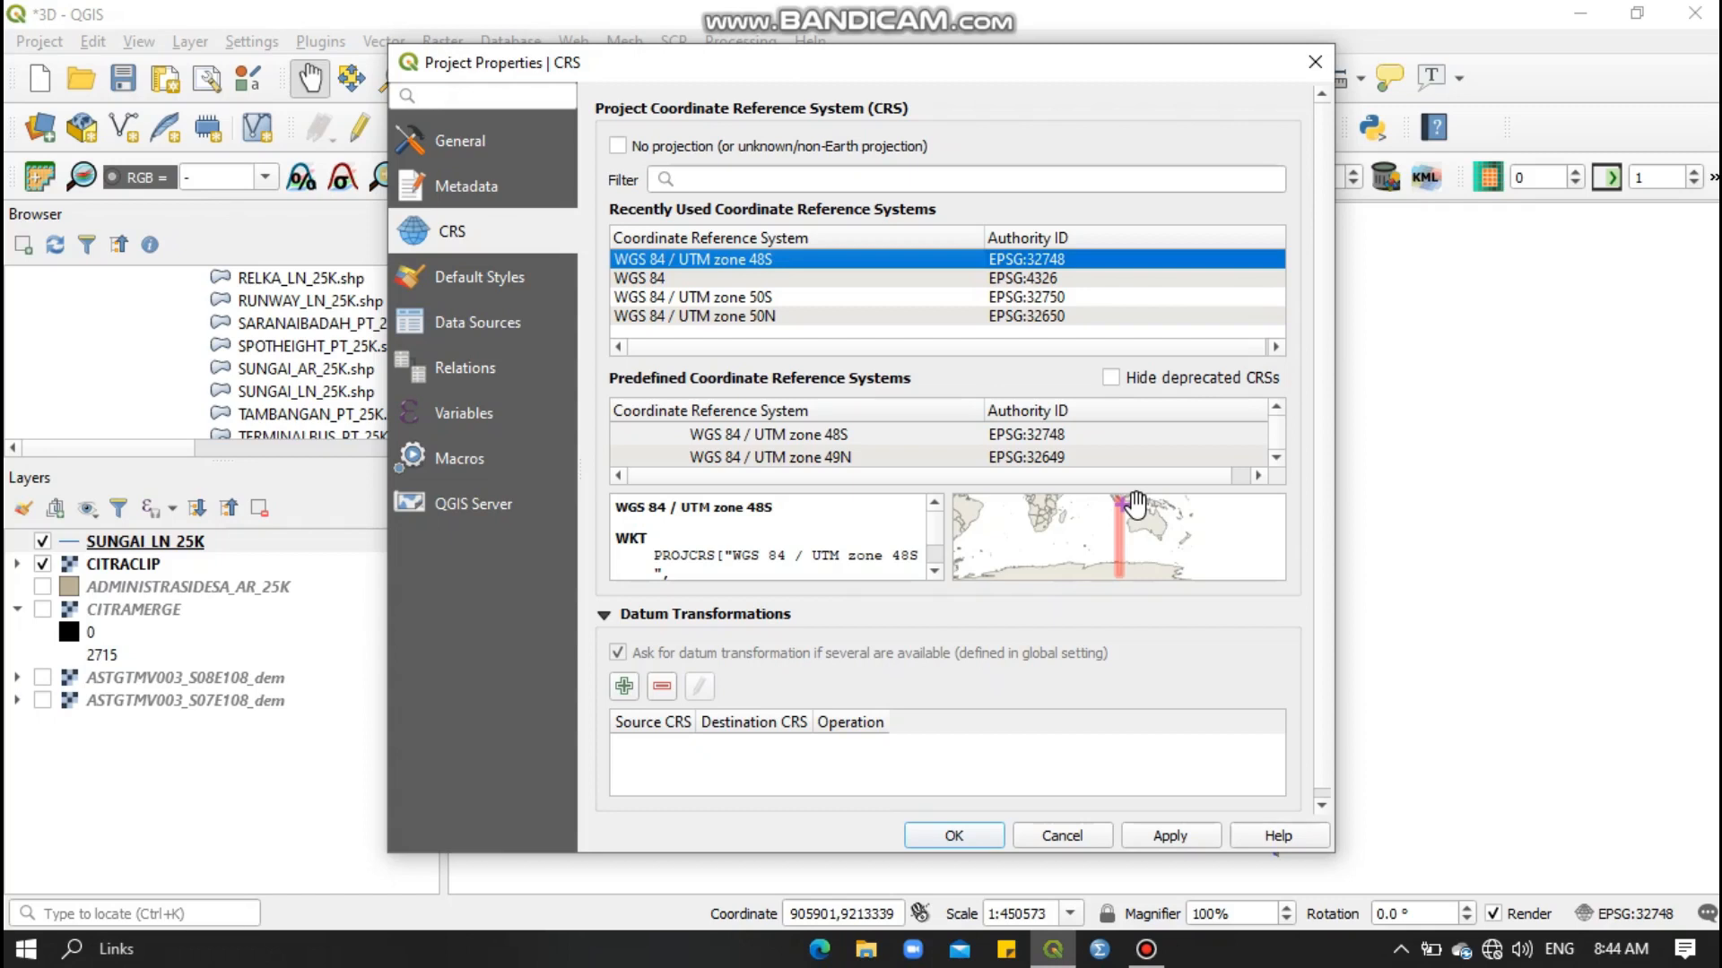
{"action": "left_click", "coordinate": [1192, 841]}
{"action": "left_click", "coordinate": [982, 833]}
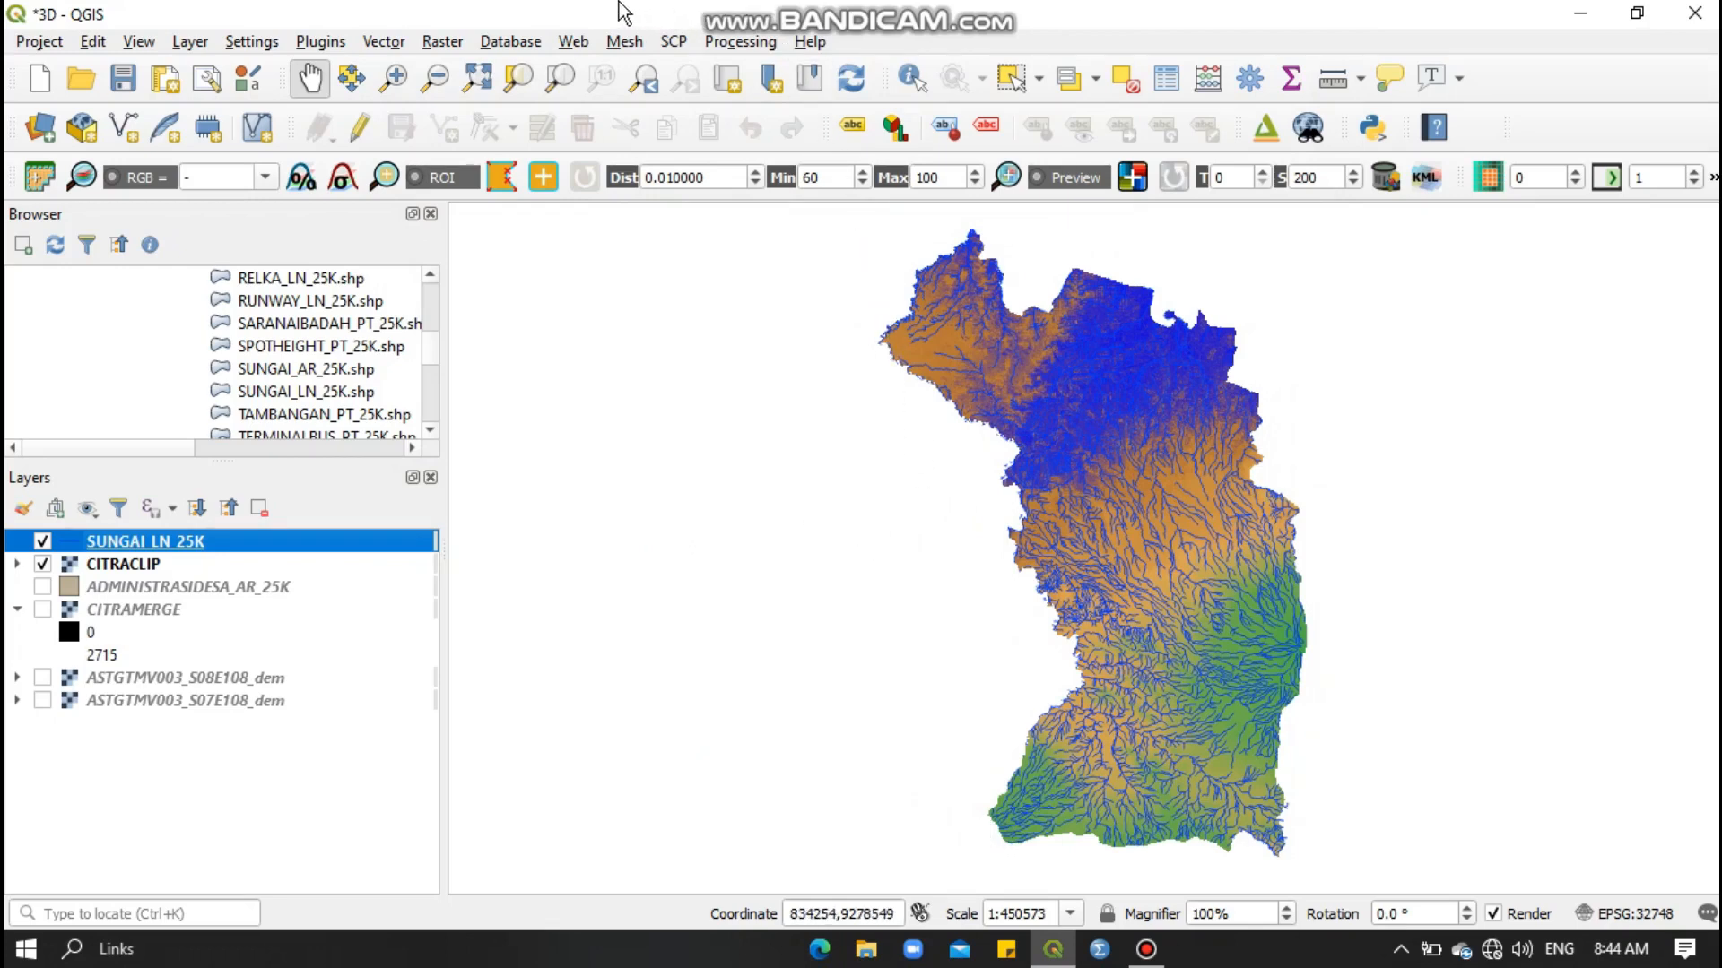
Launch the Qgis2threejs Exporter and include the CITRACLIP DEM and the SUNGAI_LN_25K line layer in the 3D scene.
{"action": "left_click", "coordinate": [573, 42]}
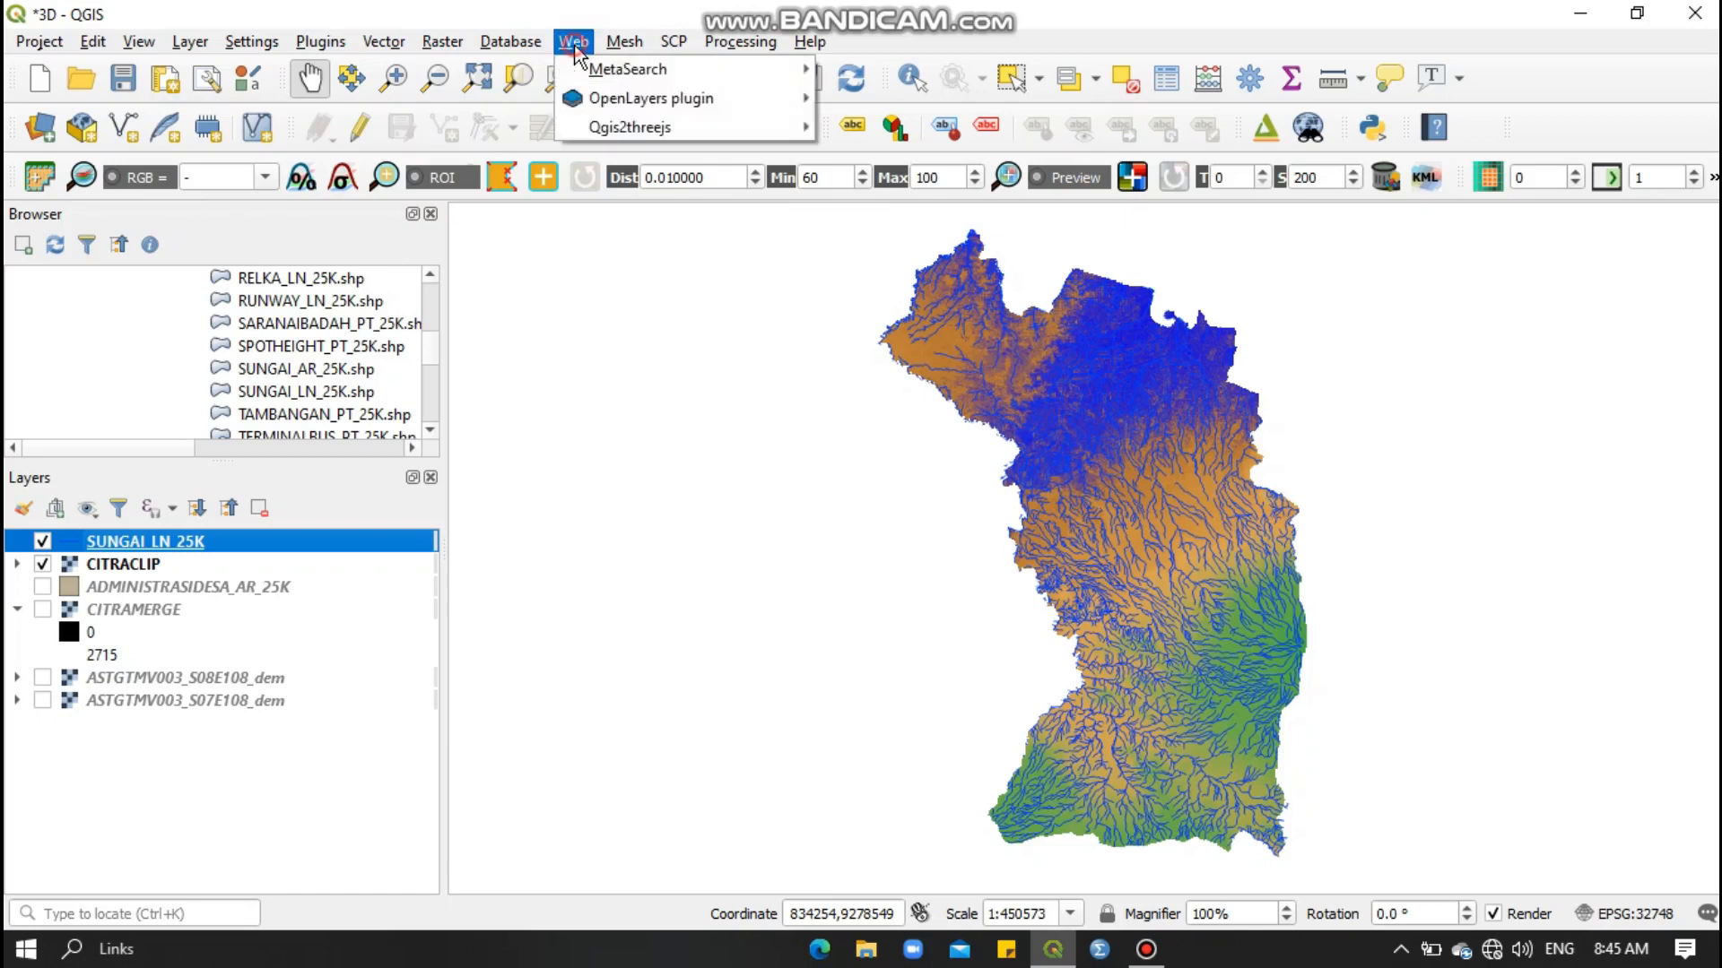
{"action": "mouse_move", "coordinate": [626, 109]}
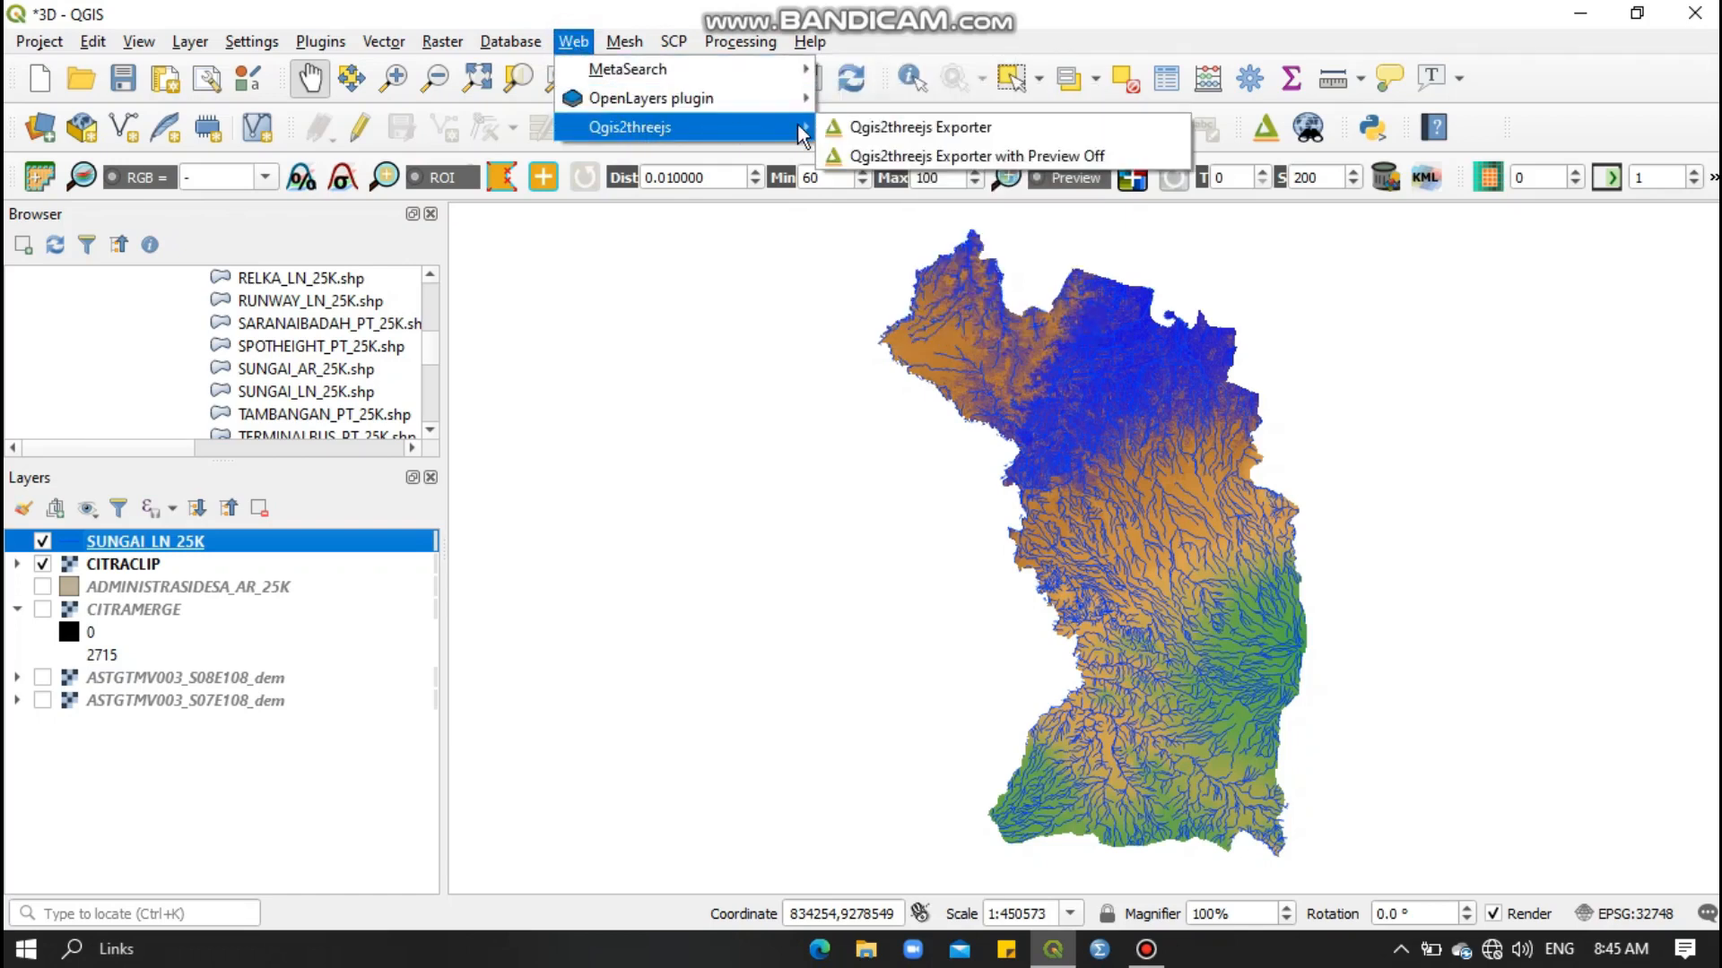
{"action": "left_click", "coordinate": [864, 128]}
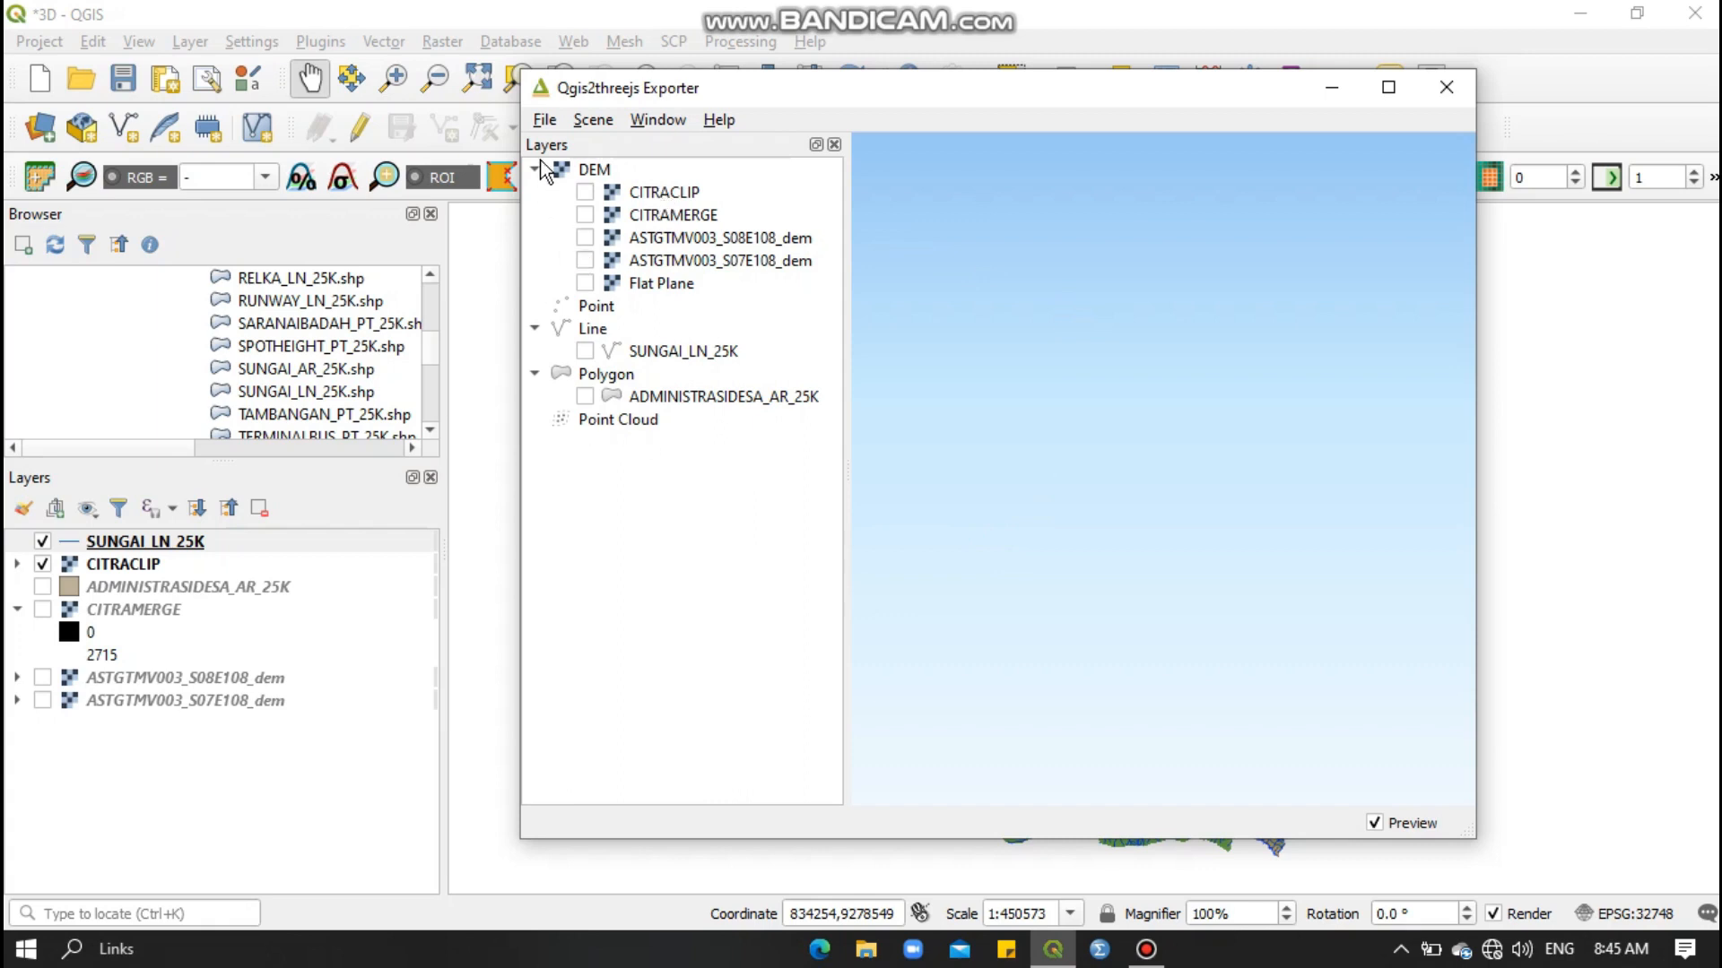
{"action": "left_click", "coordinate": [585, 192]}
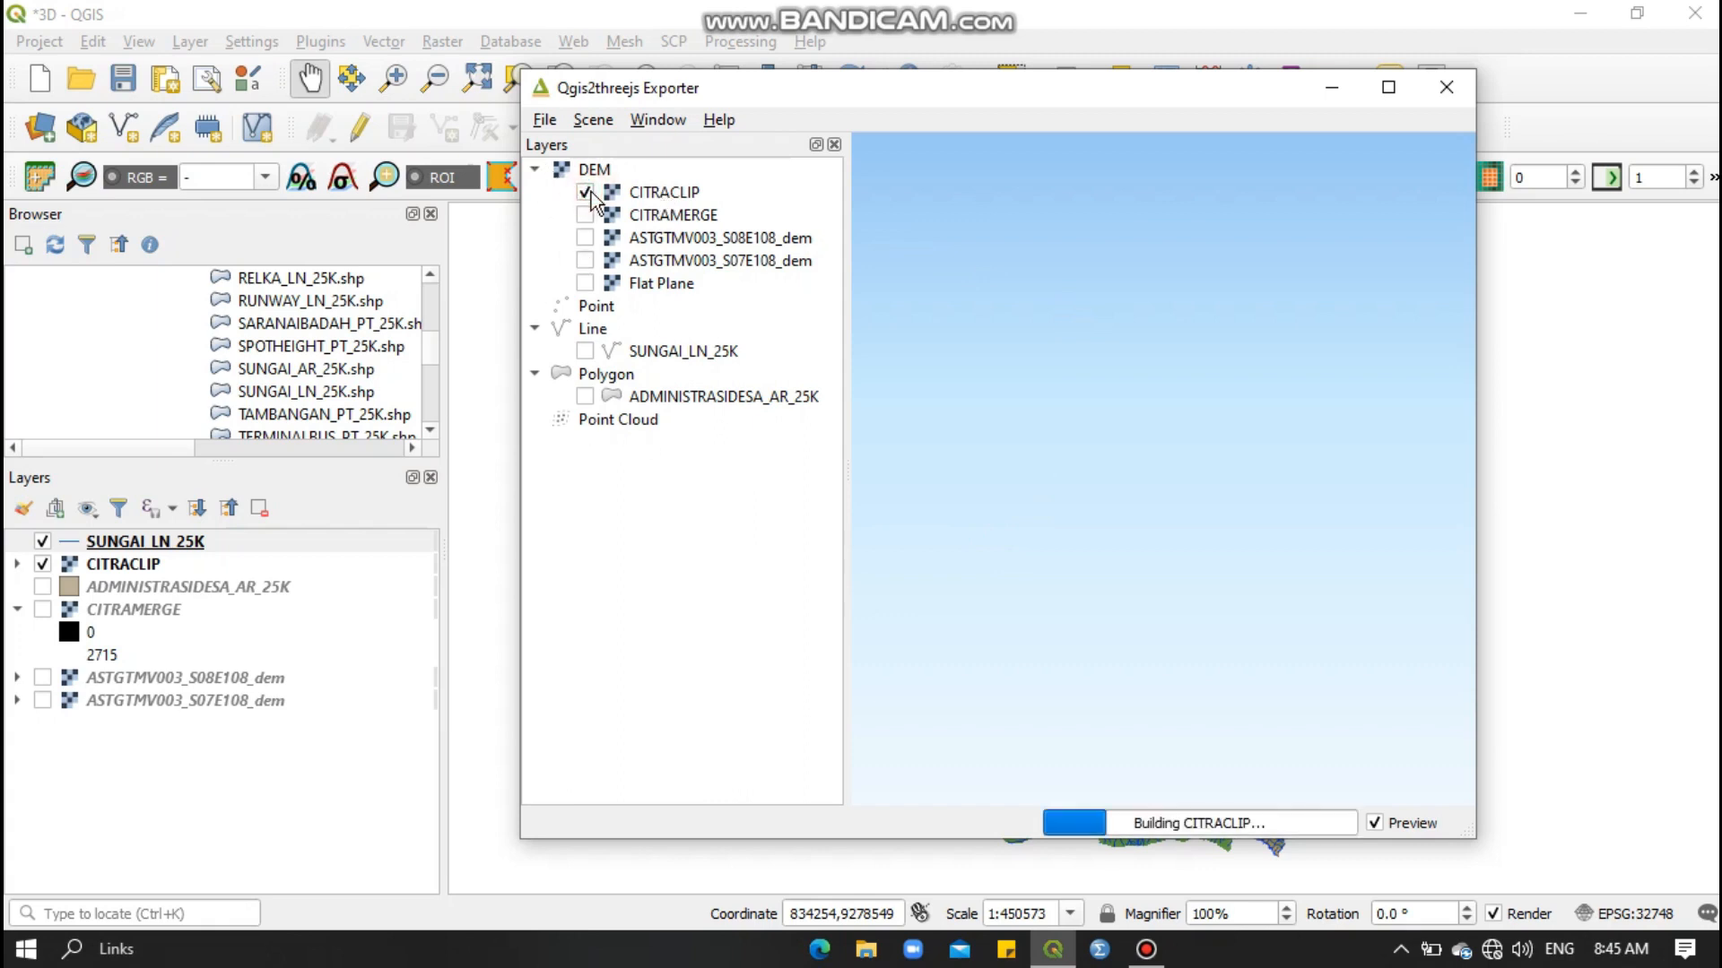
{"action": "left_click_drag", "start_coordinate": [1191, 389], "coordinate": [1193, 535]}
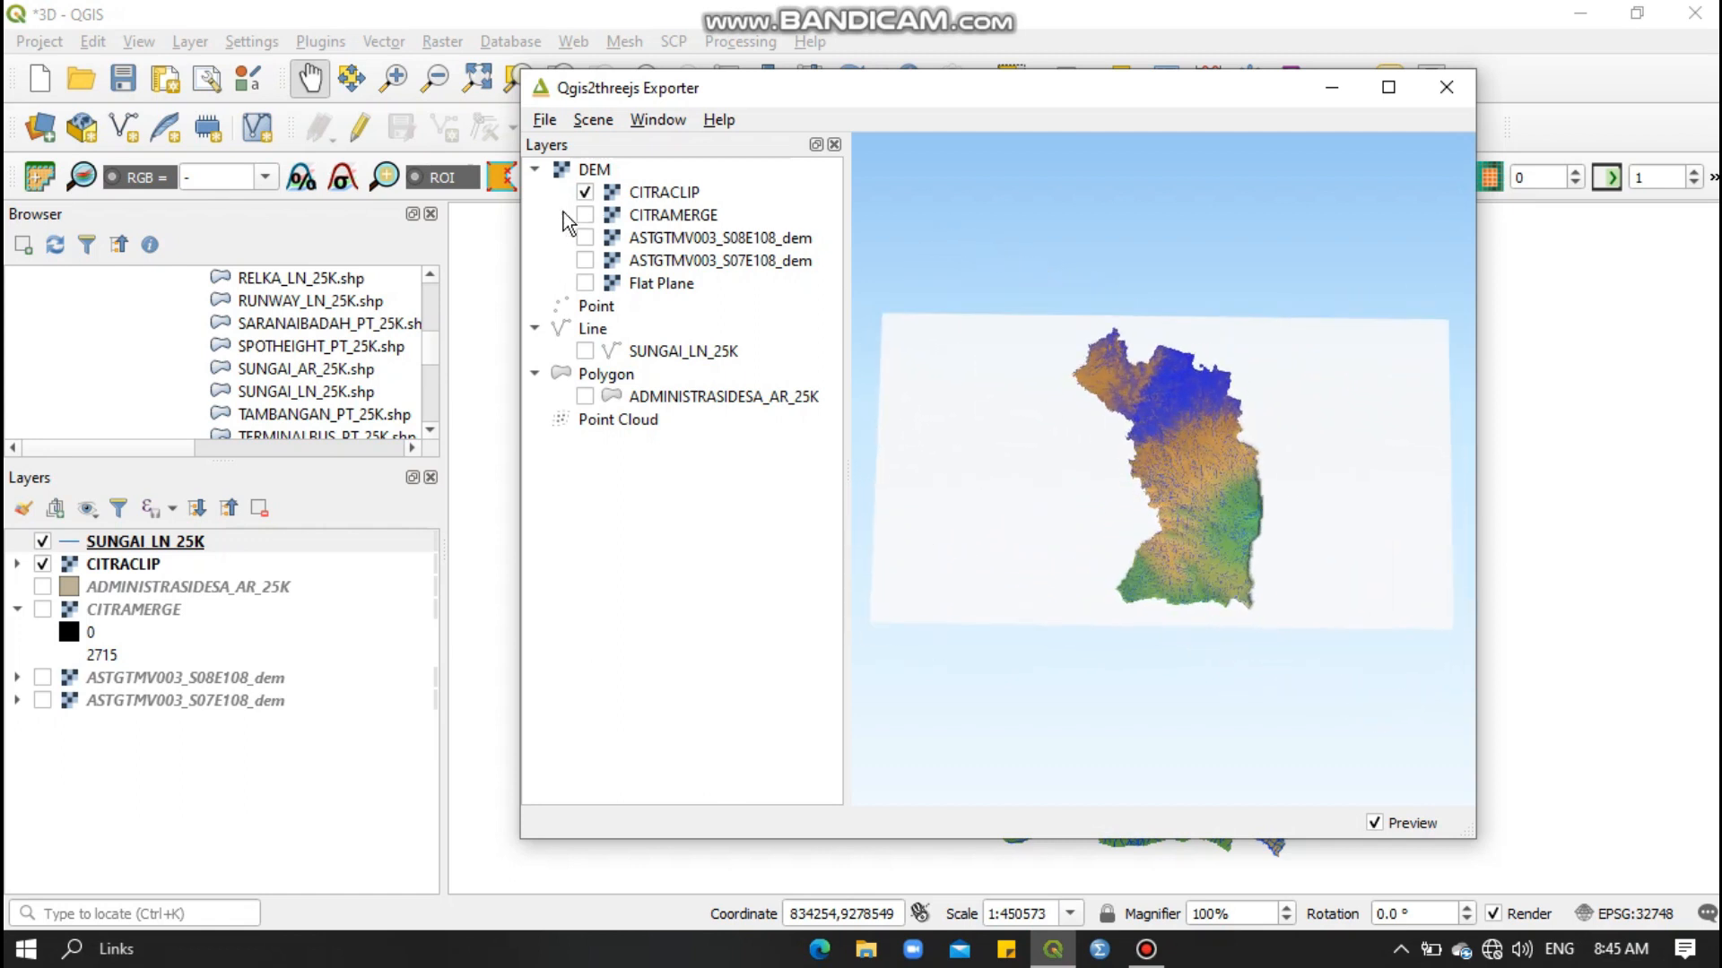
{"action": "left_click", "coordinate": [585, 351]}
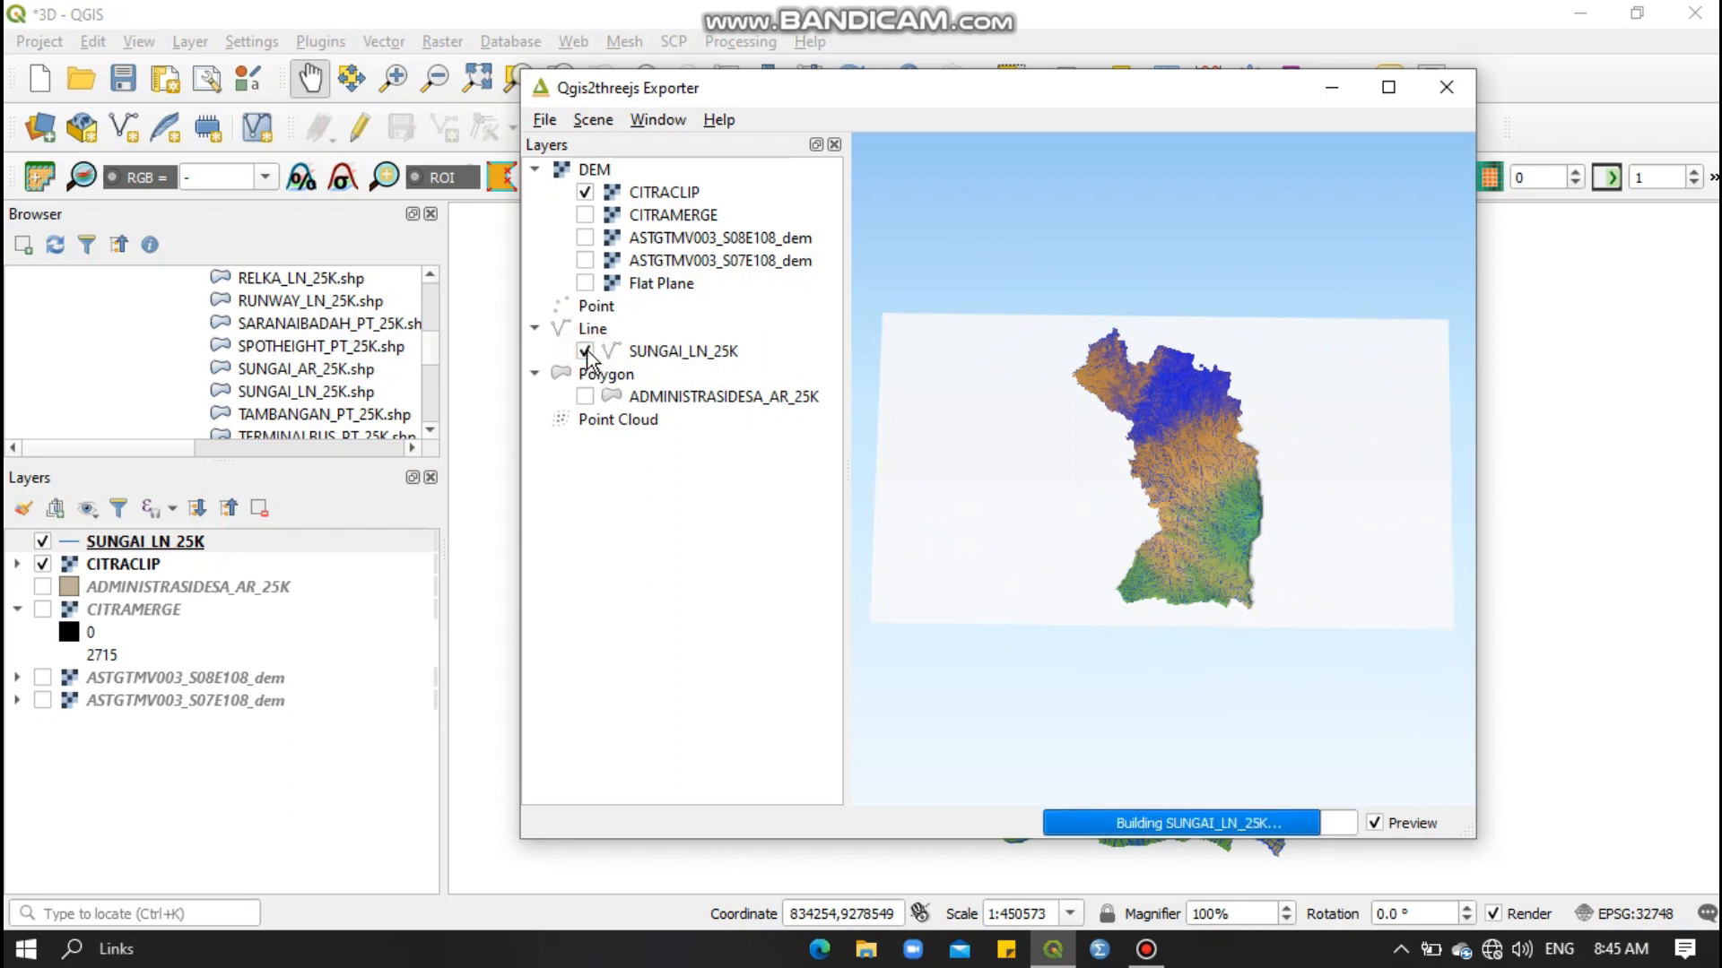
Examine the 3D preview of the terrain and rivers up close, from a distance and from different angles.
{"action": "mouse_move", "coordinate": [1240, 475]}
{"action": "left_mouse_down"}
{"action": "mouse_move", "coordinate": [1263, 450]}
{"action": "mouse_move", "coordinate": [1254, 464]}
{"action": "left_mouse_up"}
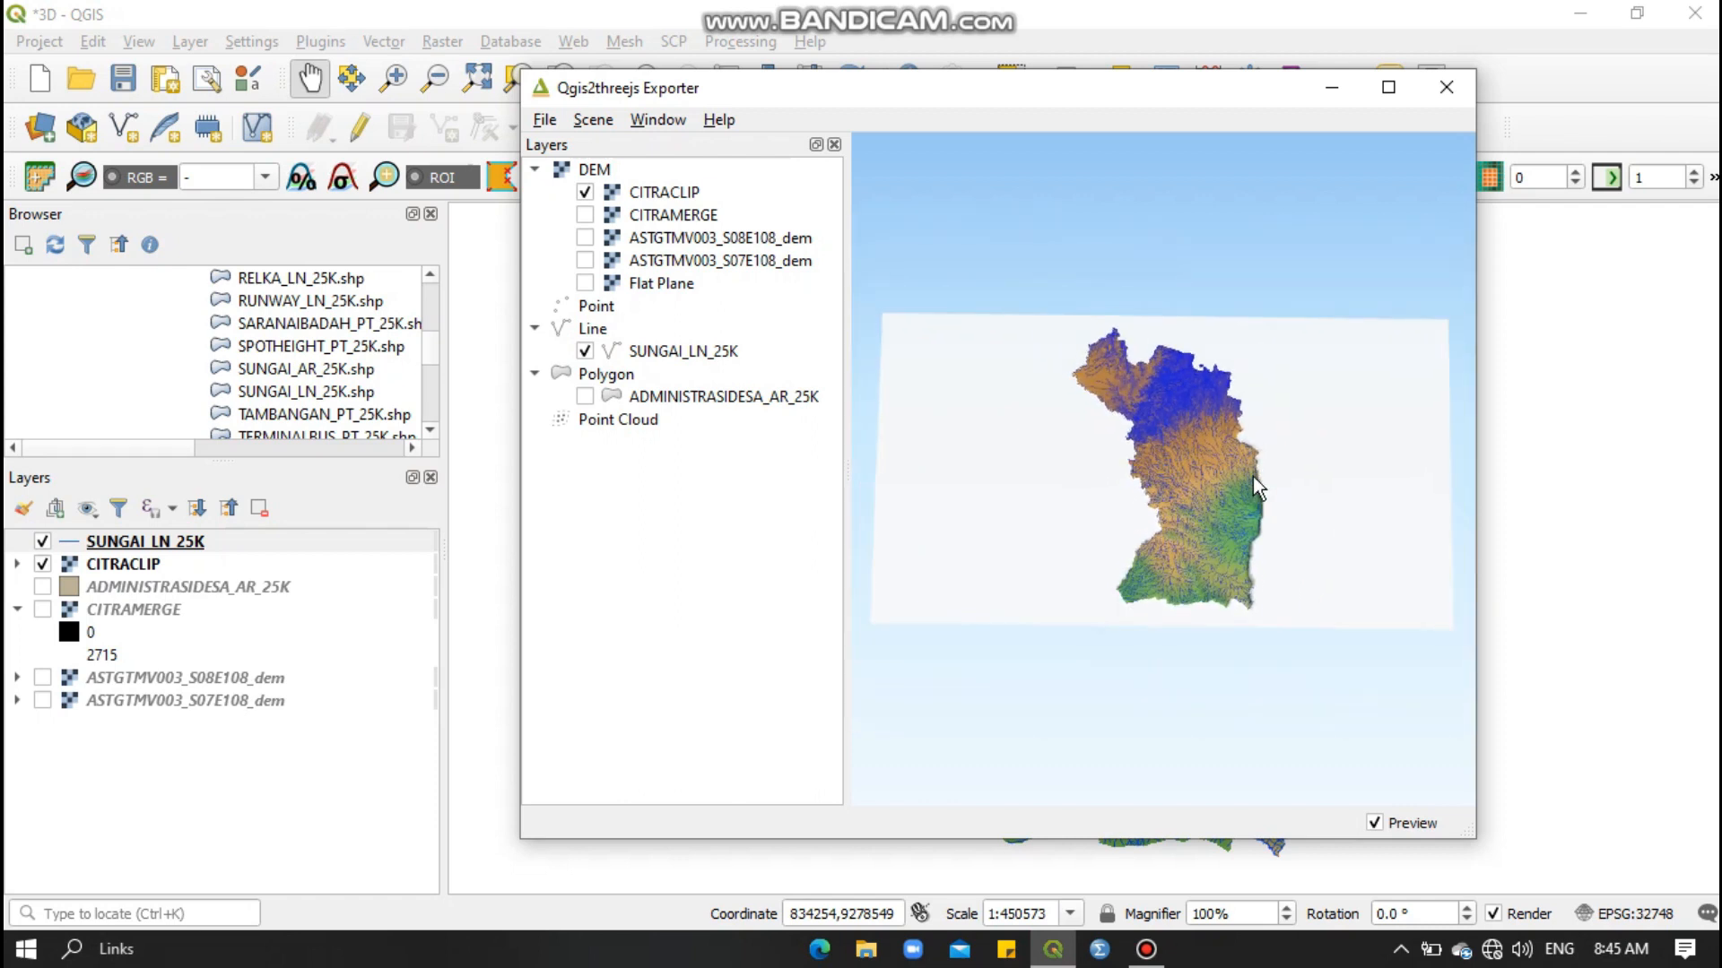
{"action": "scroll", "coordinate": [1252, 476], "scroll_direction": "up", "scroll_amount": 3}
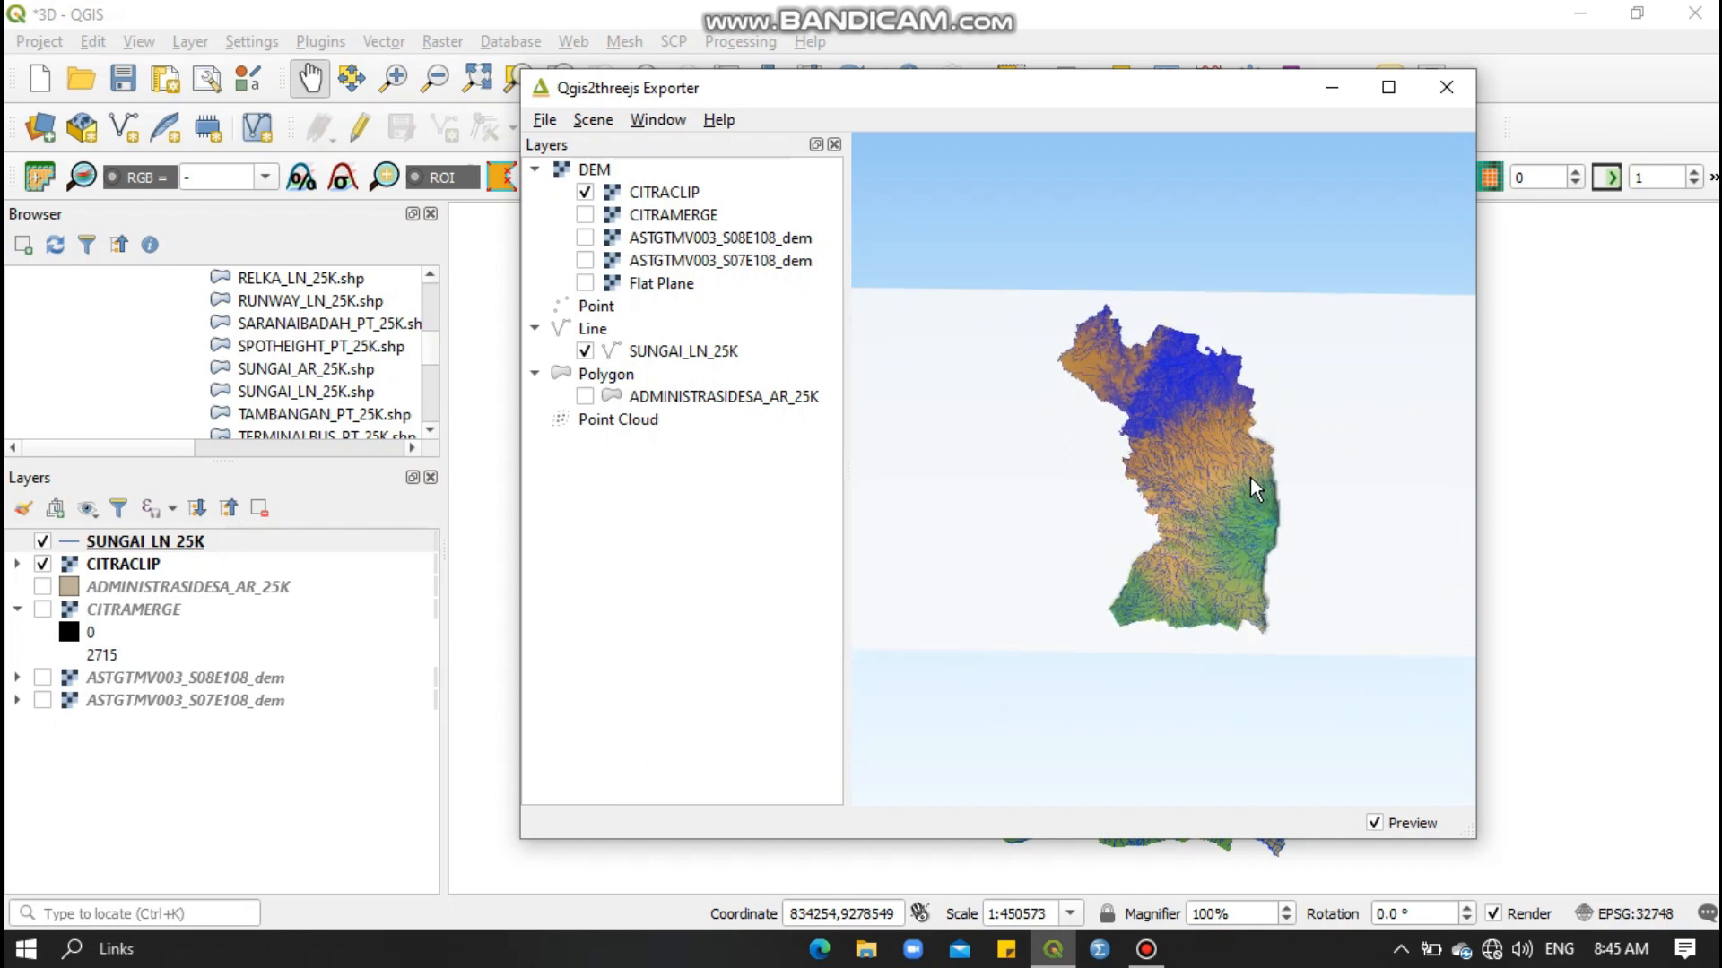
{"action": "scroll", "coordinate": [1247, 477], "scroll_direction": "up", "scroll_amount": 3}
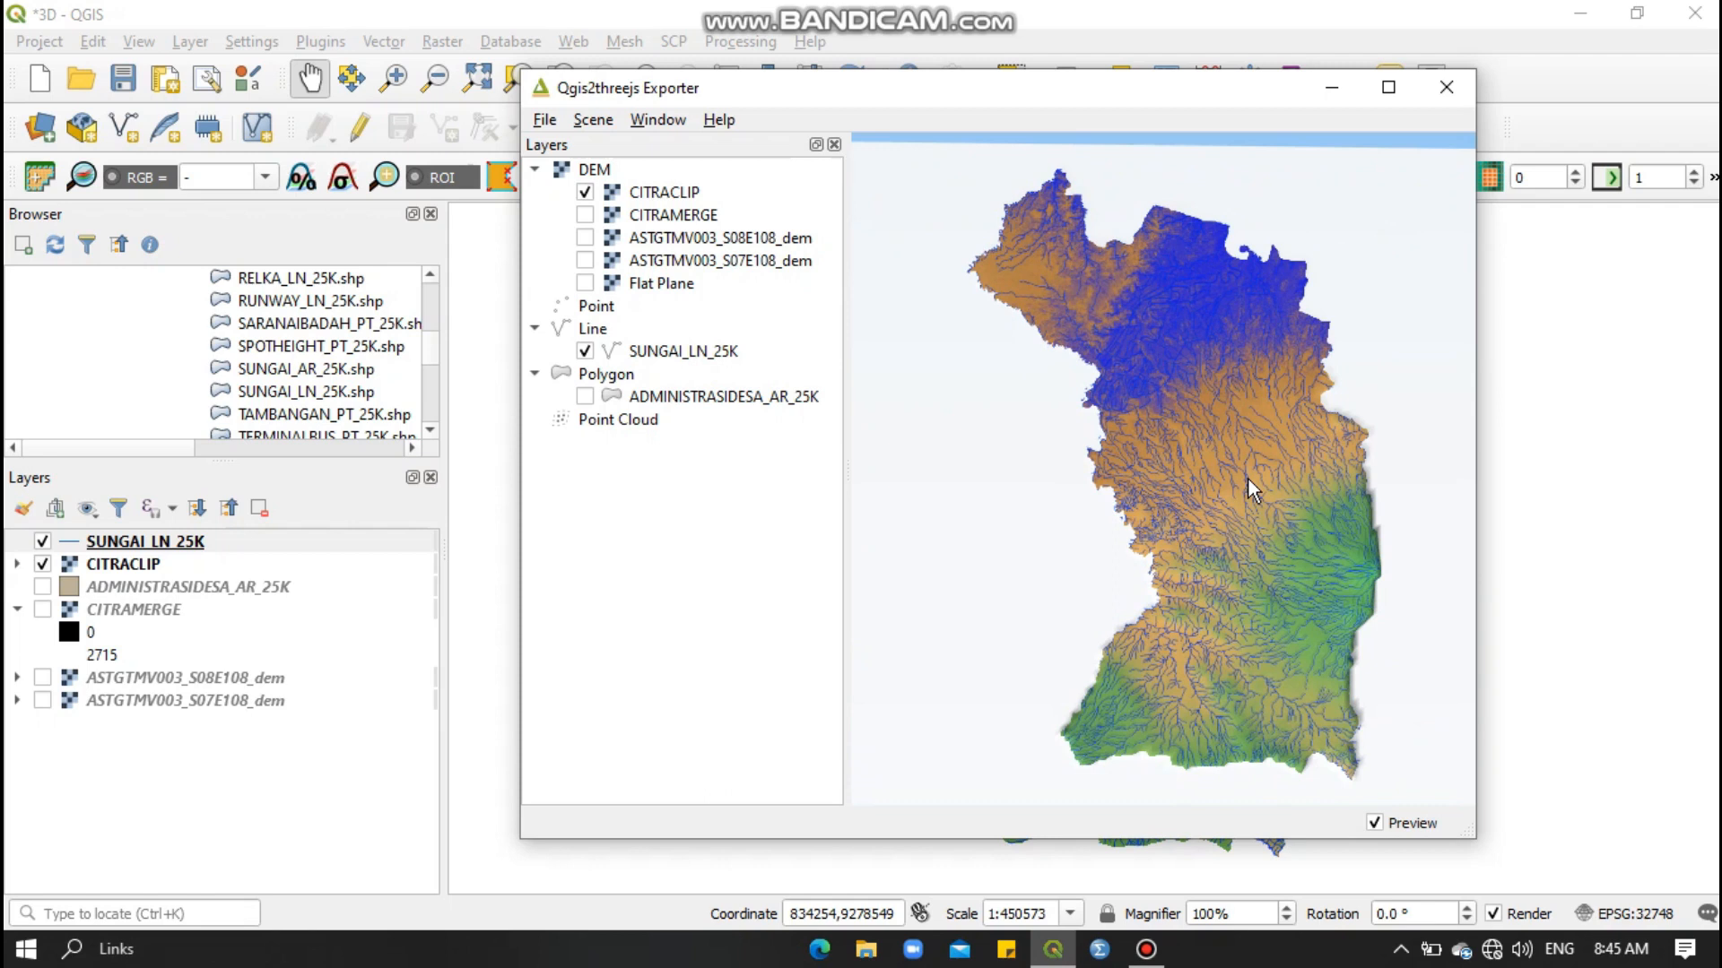
{"action": "scroll", "coordinate": [1246, 479], "scroll_direction": "down", "scroll_amount": 5}
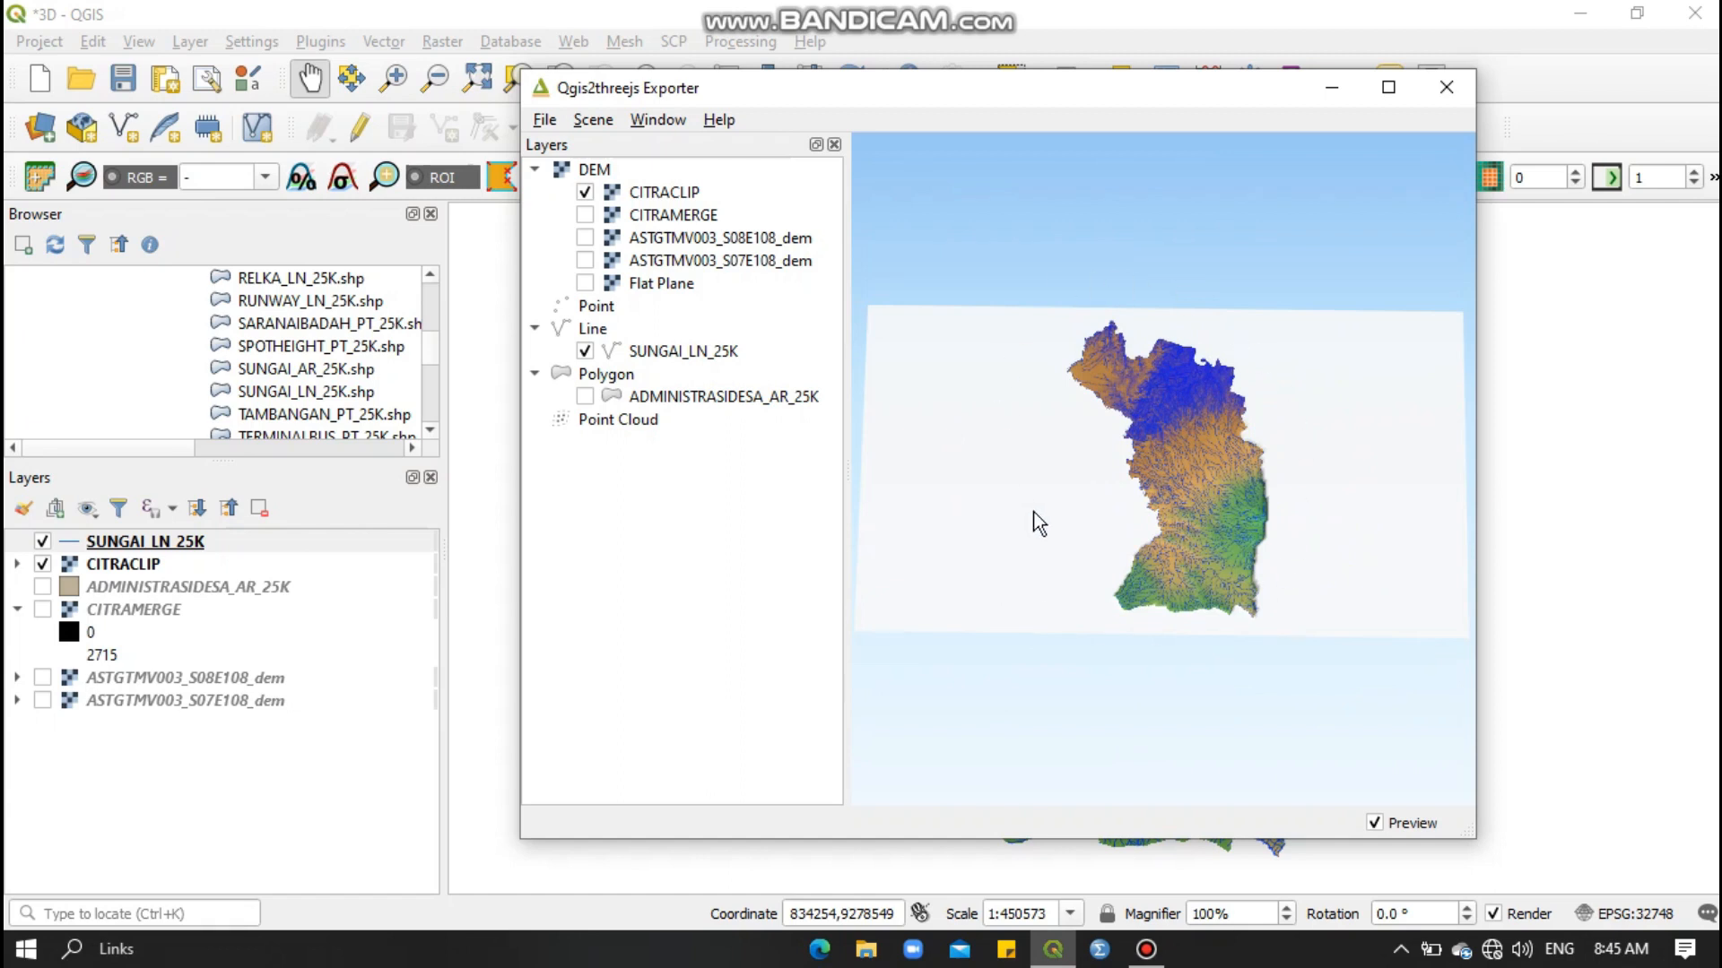
{"action": "left_click_drag", "start_coordinate": [970, 435], "coordinate": [965, 554]}
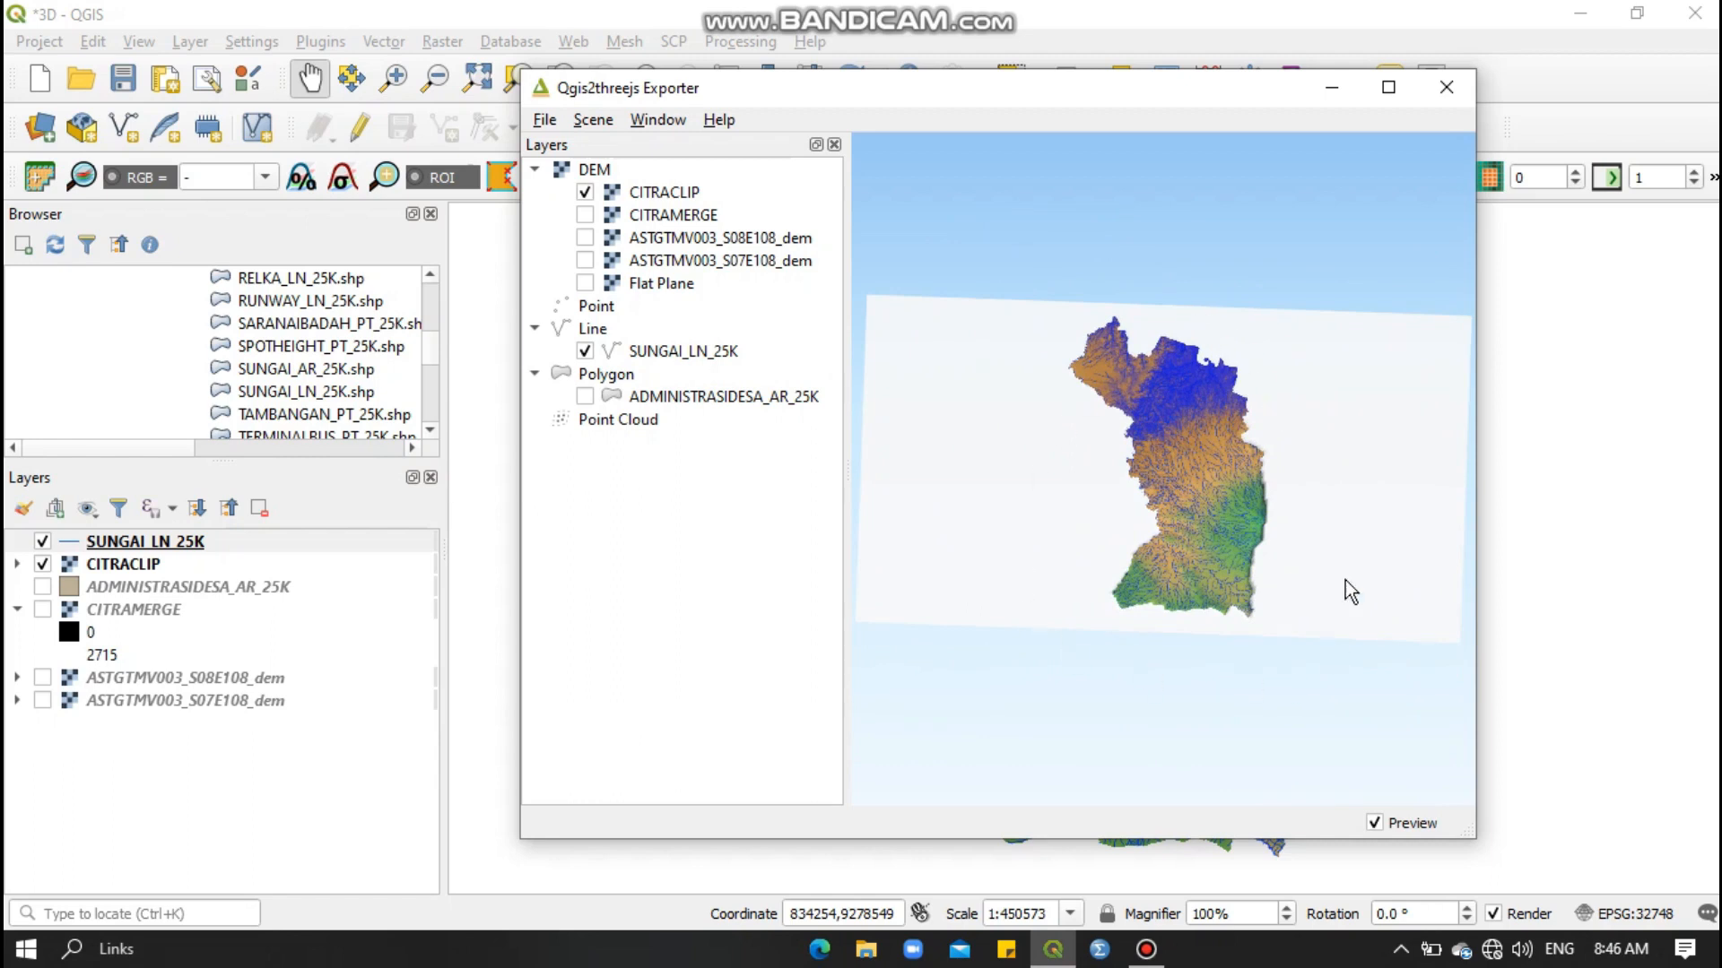
{"action": "left_click_drag", "start_coordinate": [1164, 470], "coordinate": [1157, 308]}
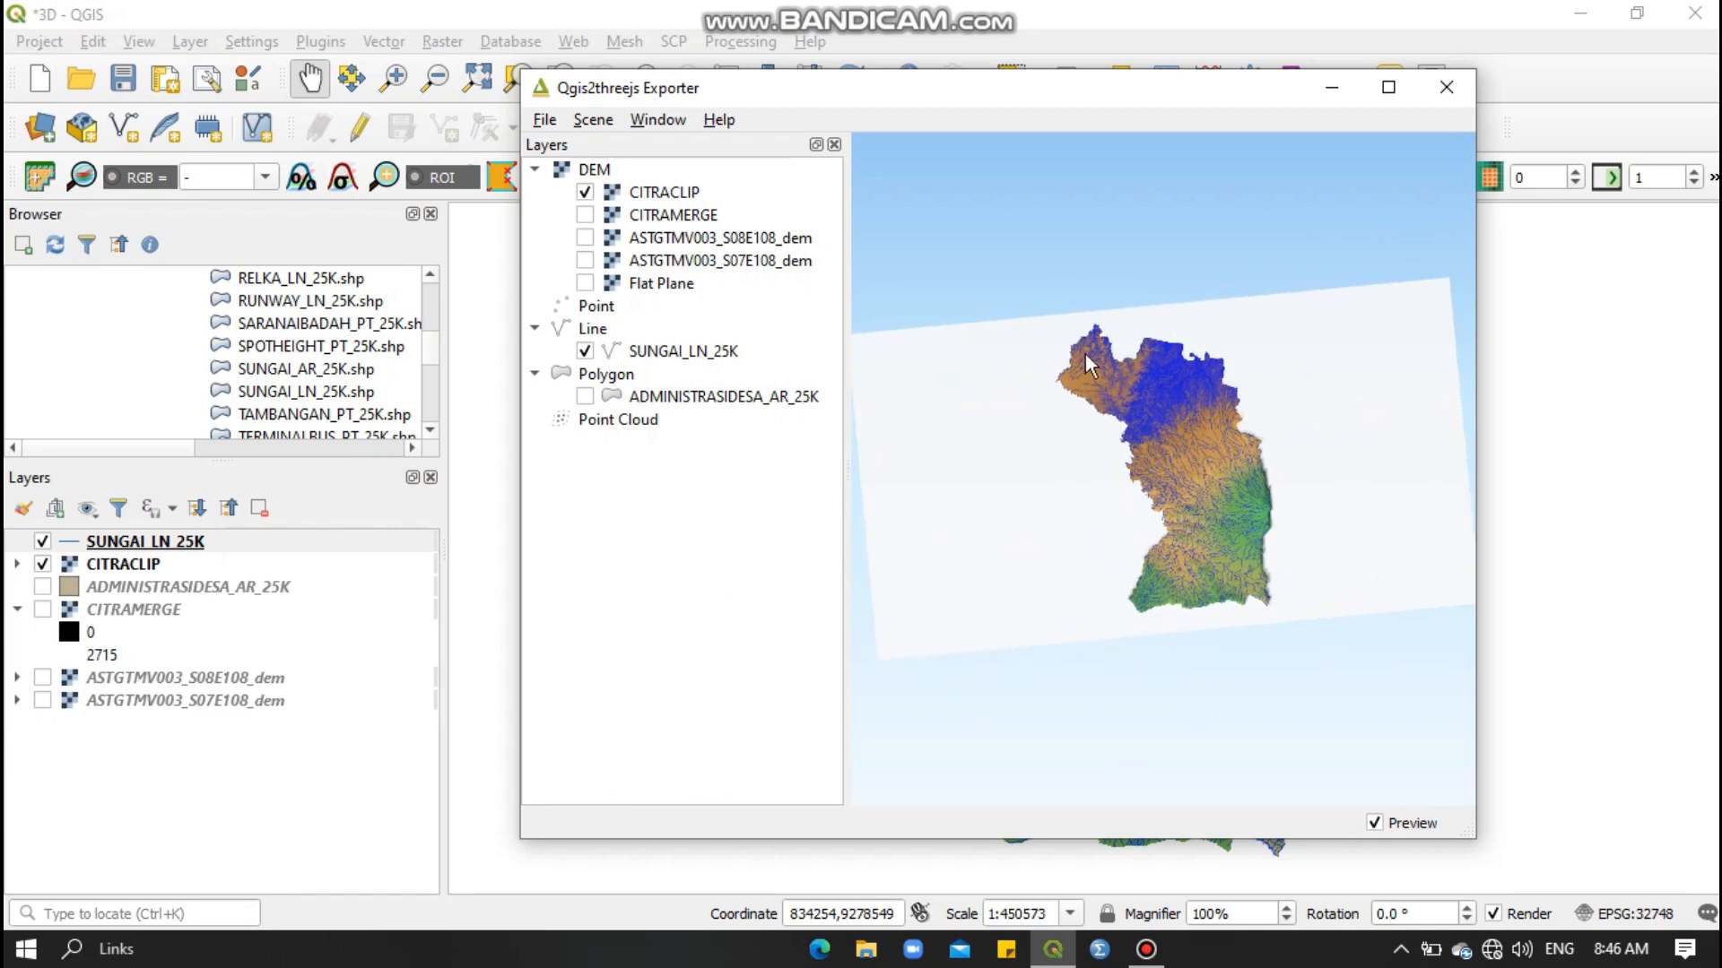
{"action": "left_click_drag", "start_coordinate": [1229, 410], "coordinate": [1204, 368]}
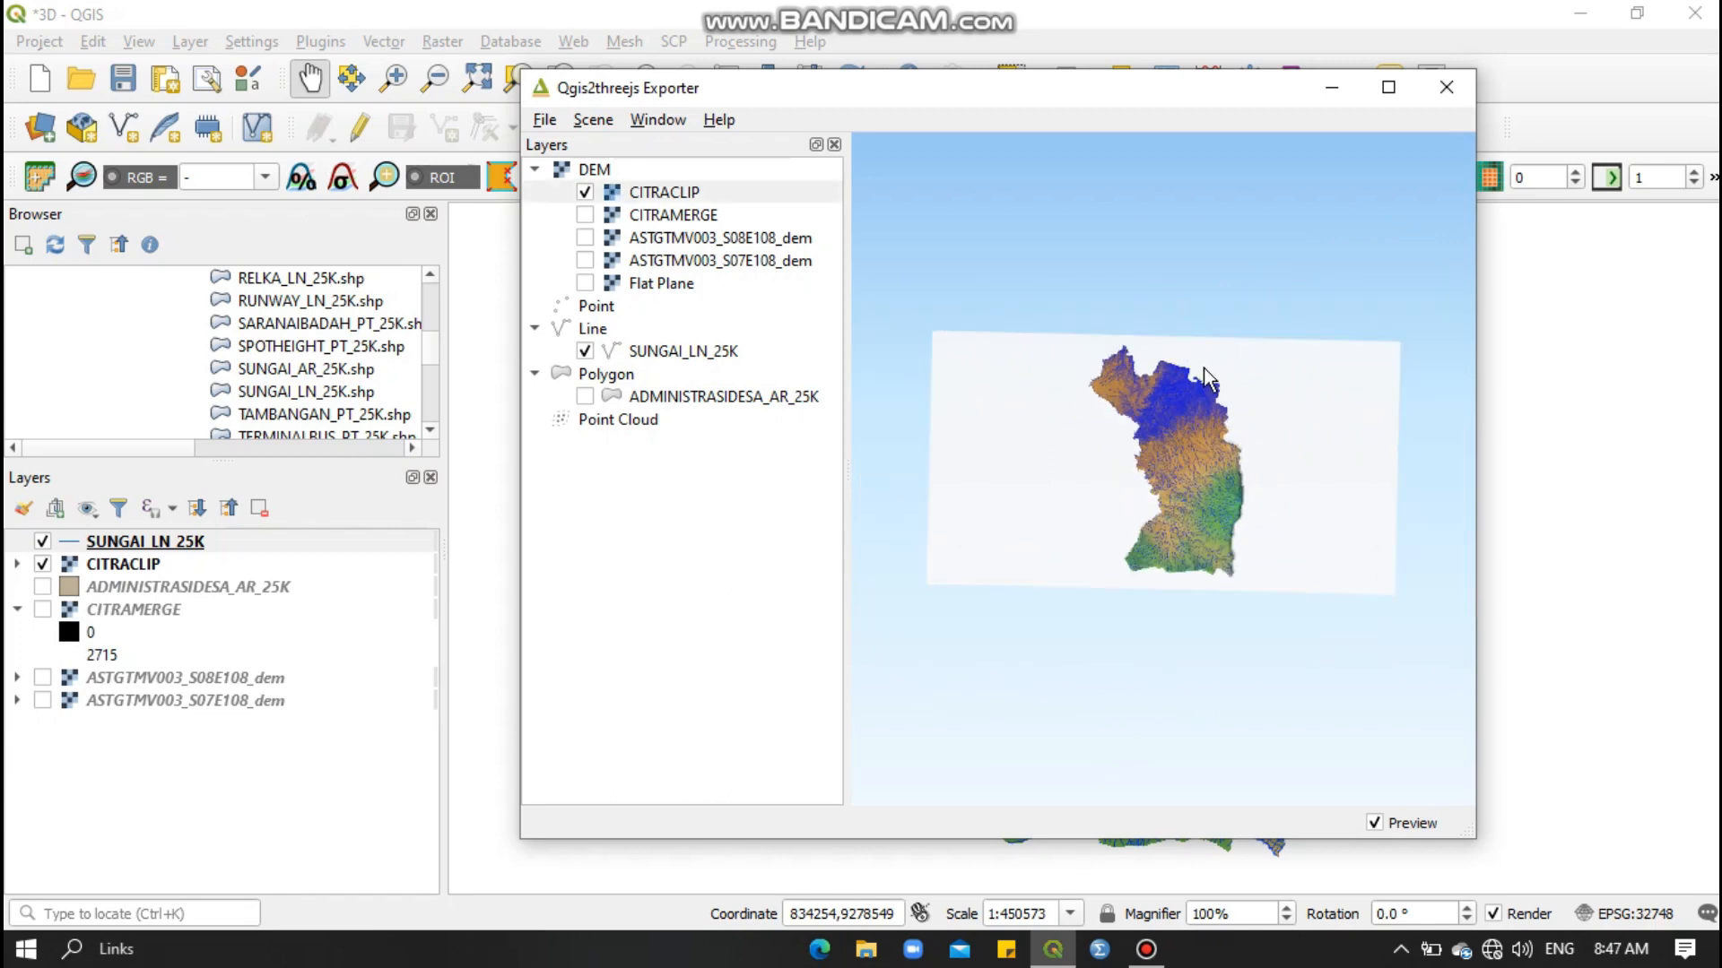
In the CITRACLIP DEM's 3D layer properties, set the resampling level to 3 and clip the DEM with the ADMINISTRASIDESA_AR_25K polygon layer.
{"action": "left_click", "coordinate": [652, 195]}
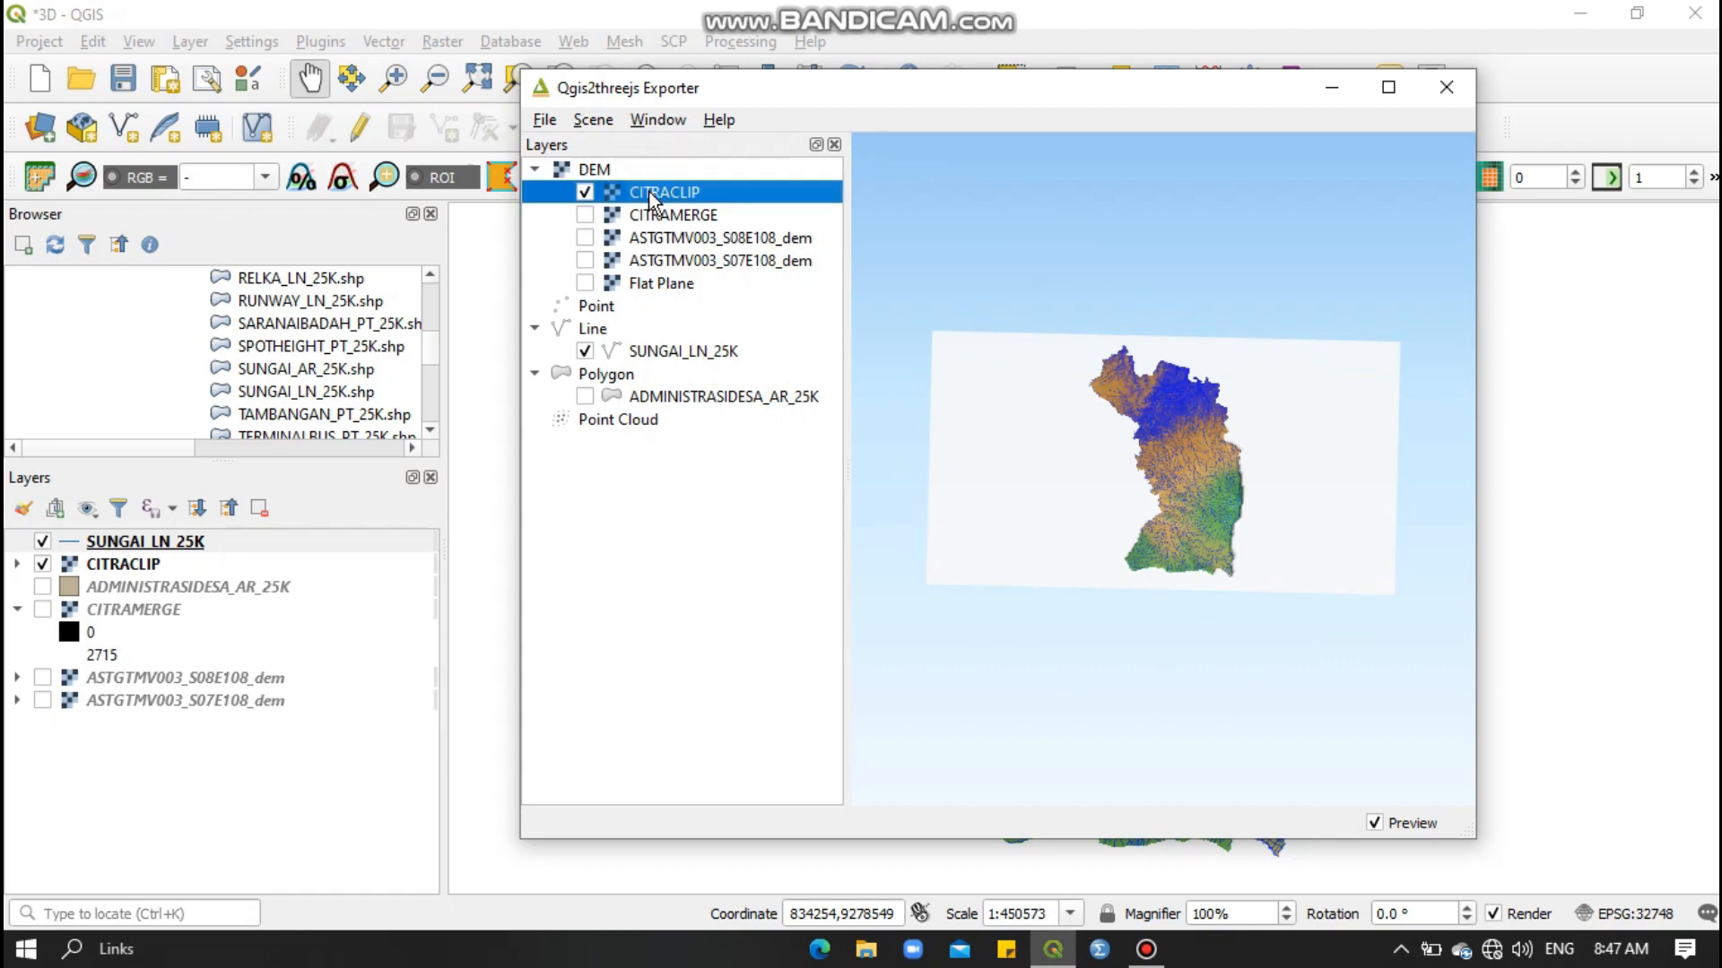
{"action": "right_click", "coordinate": [652, 199]}
{"action": "left_click", "coordinate": [667, 203]}
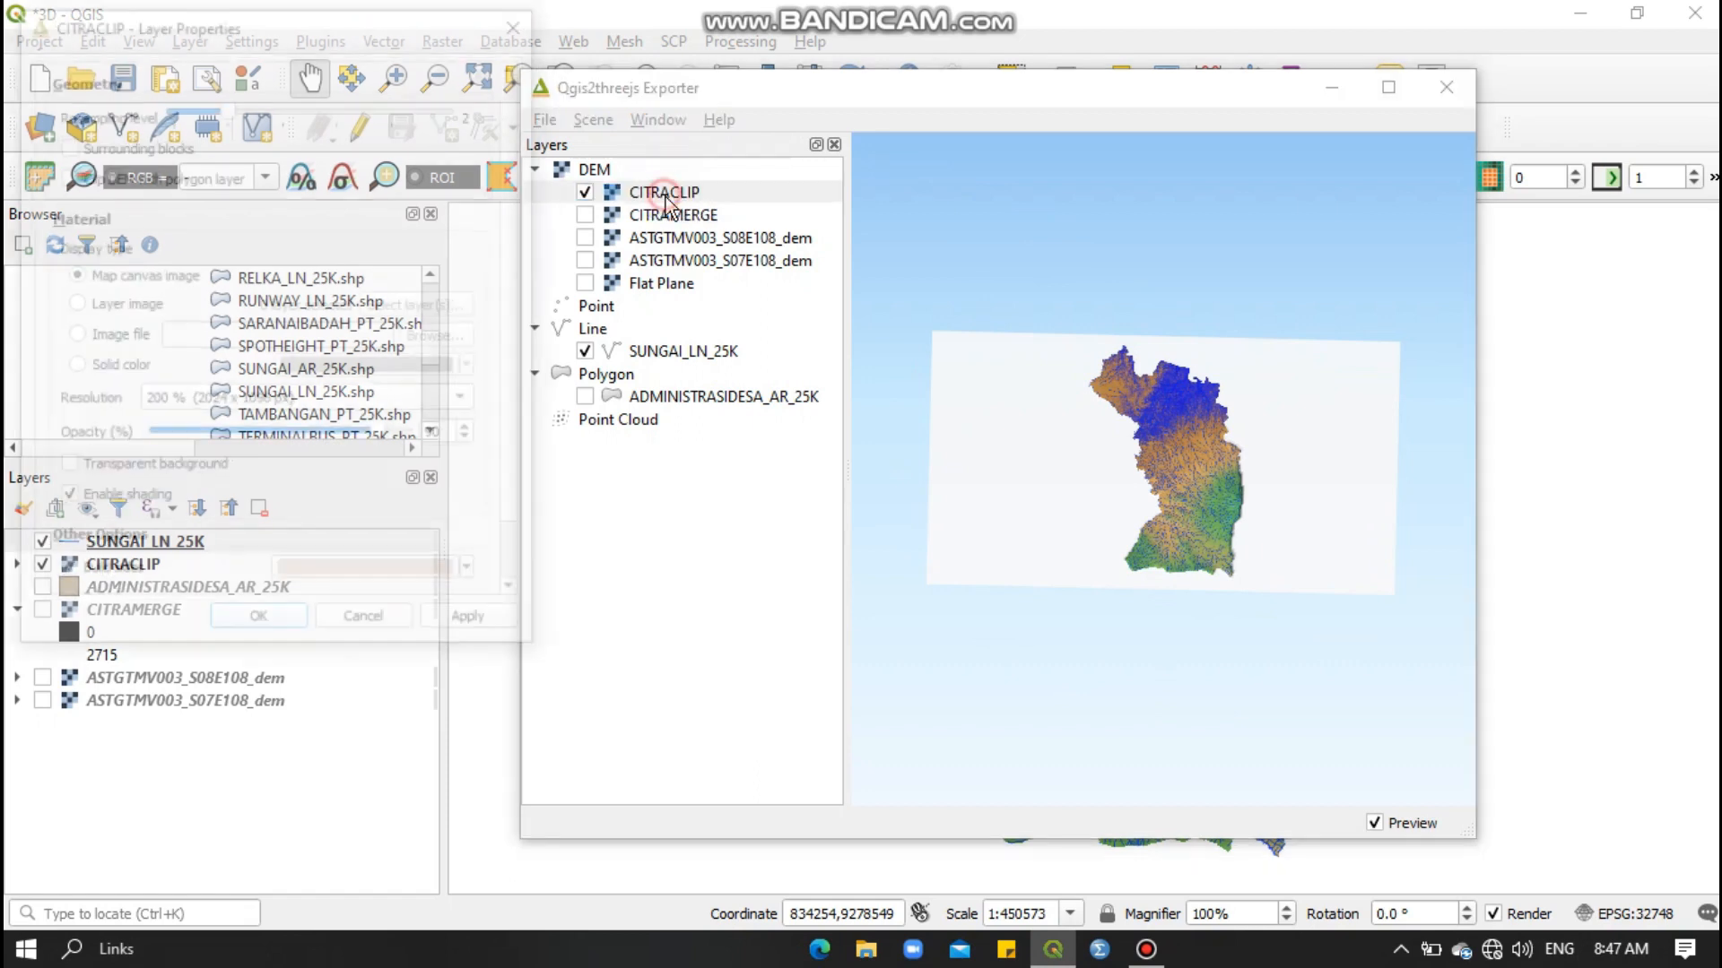
{"action": "left_click_drag", "start_coordinate": [325, 27], "coordinate": [877, 77]}
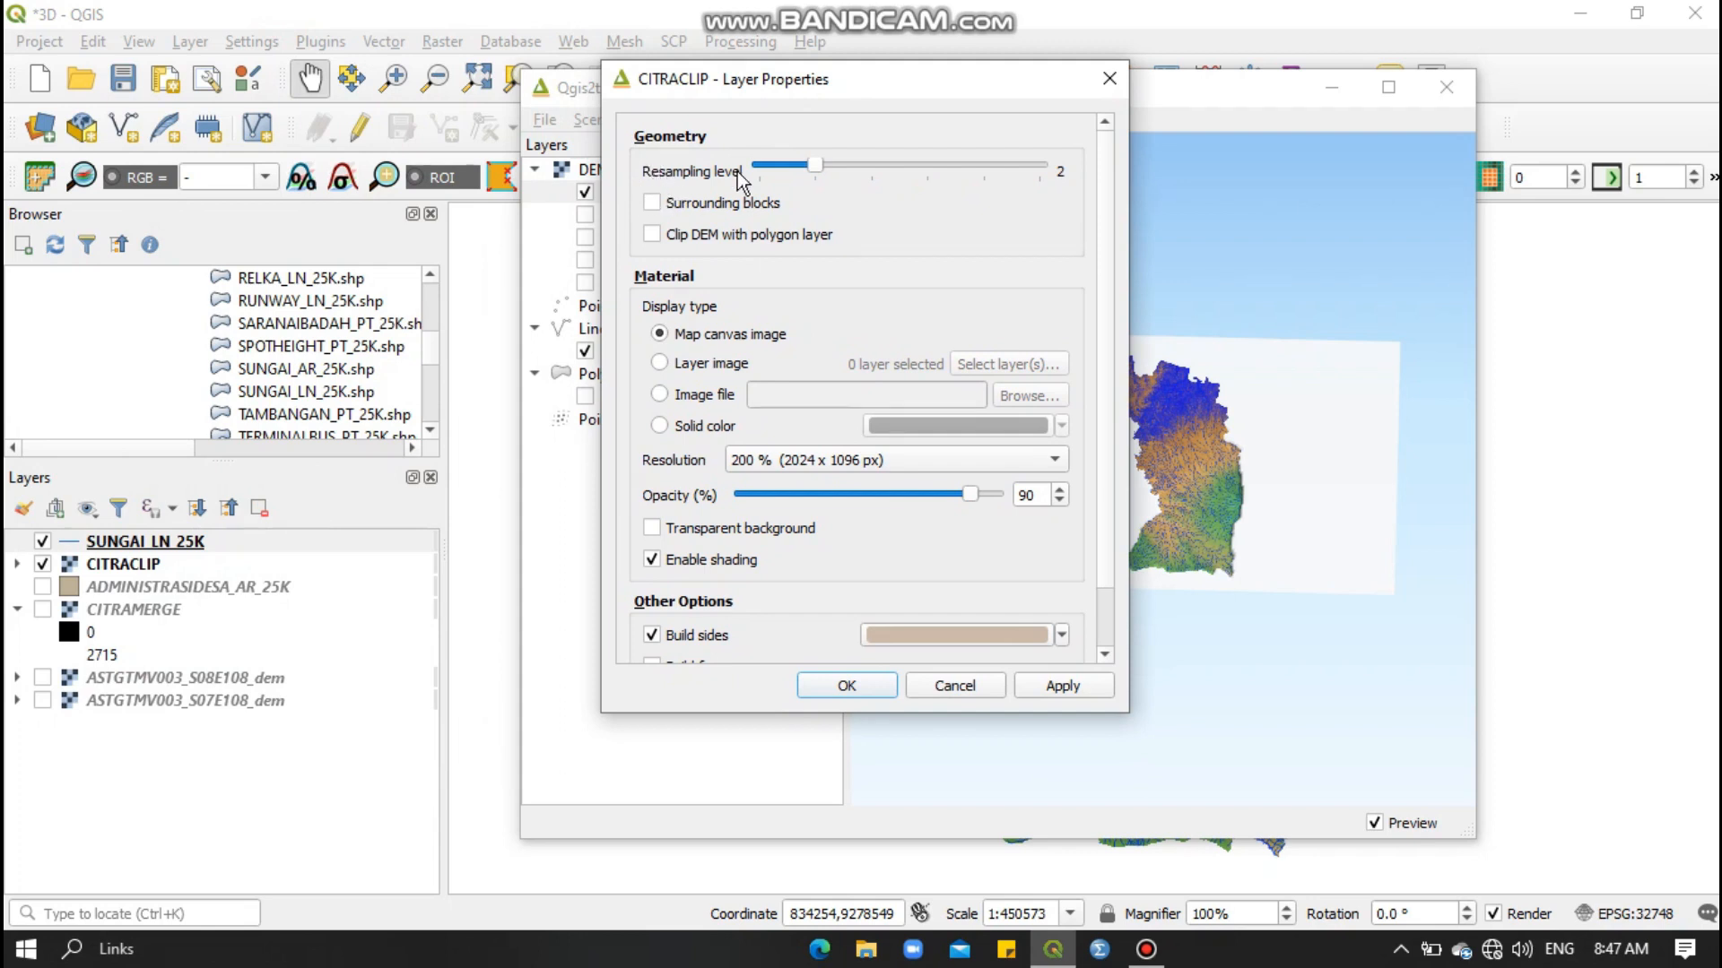
{"action": "left_click_drag", "start_coordinate": [819, 165], "coordinate": [869, 165]}
{"action": "left_click", "coordinate": [654, 234]}
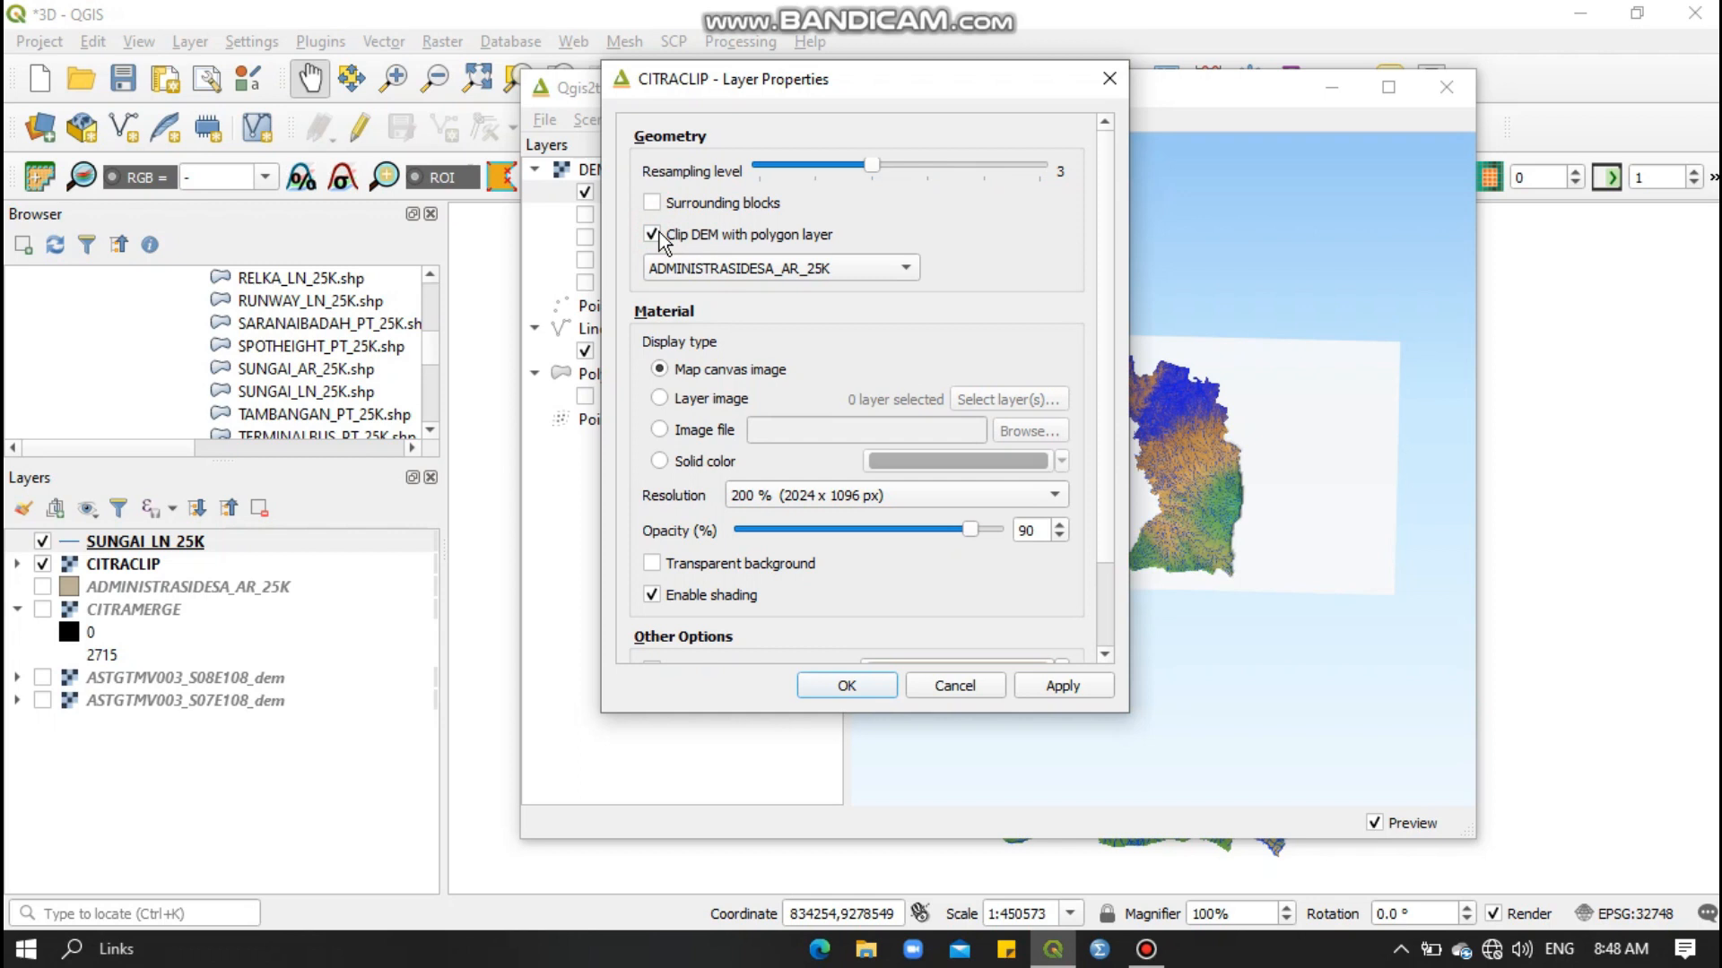
Keep the CITRACLIP material resolution at 200 % (2024 x 1096 px), apply the layer properties and view the rebuilt terrain.
{"action": "scroll", "coordinate": [1103, 358], "scroll_direction": "down", "scroll_amount": 2}
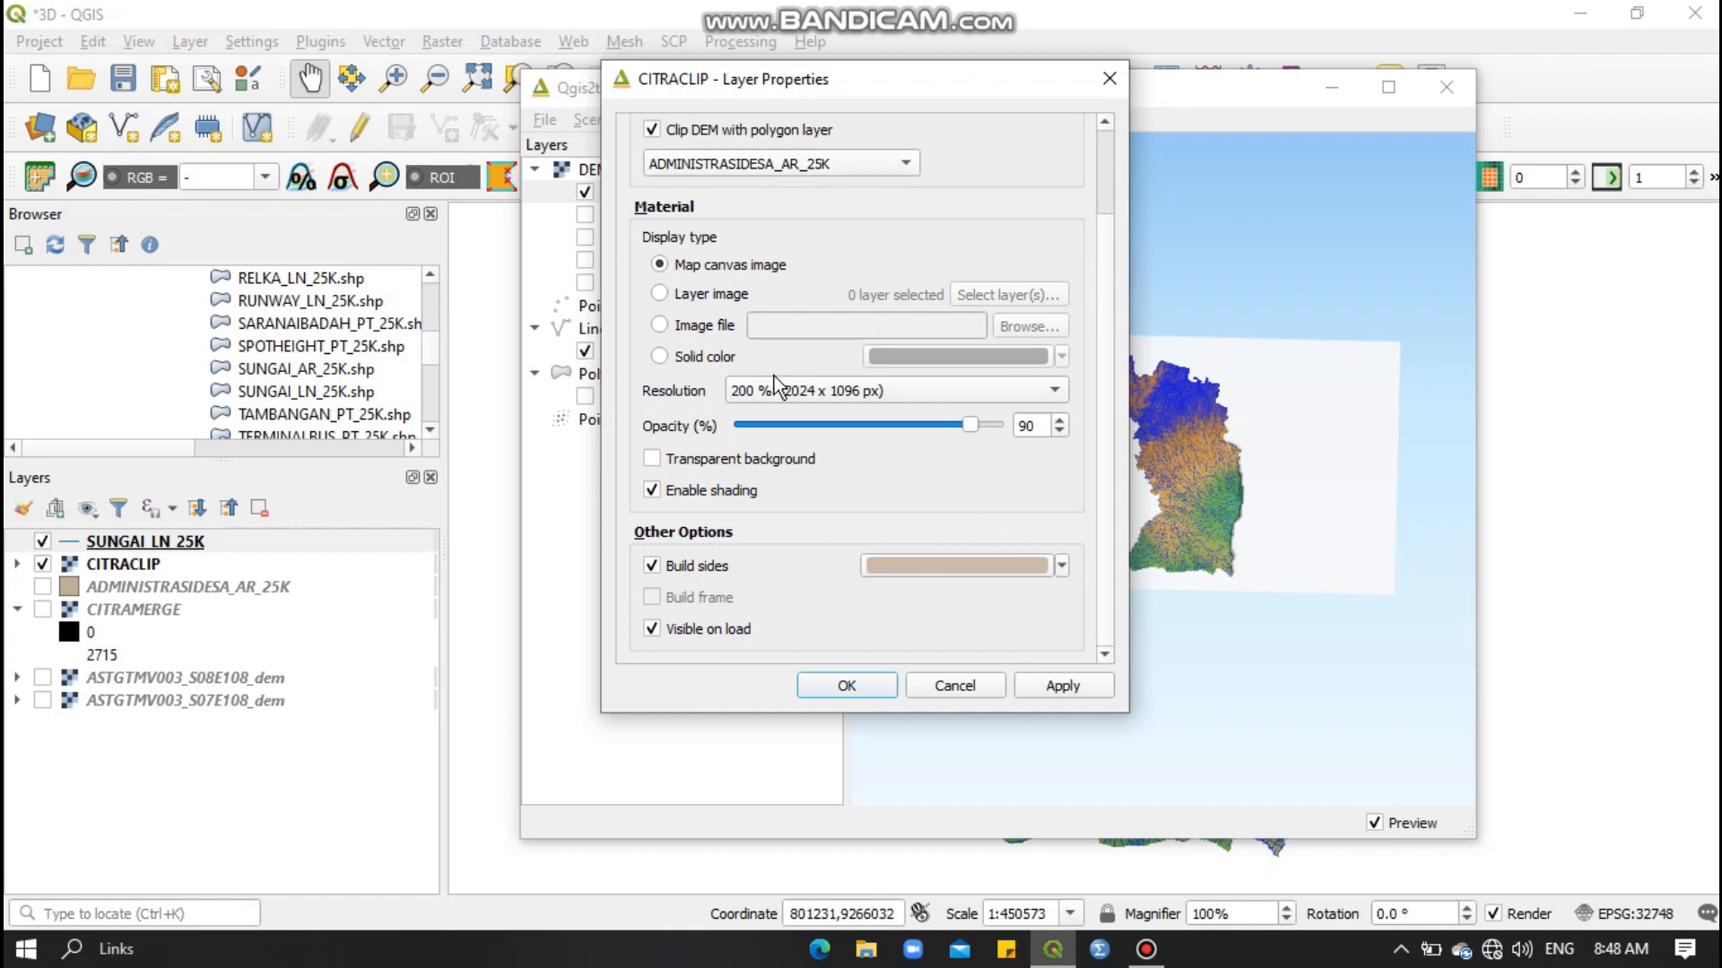
{"action": "left_click", "coordinate": [877, 397]}
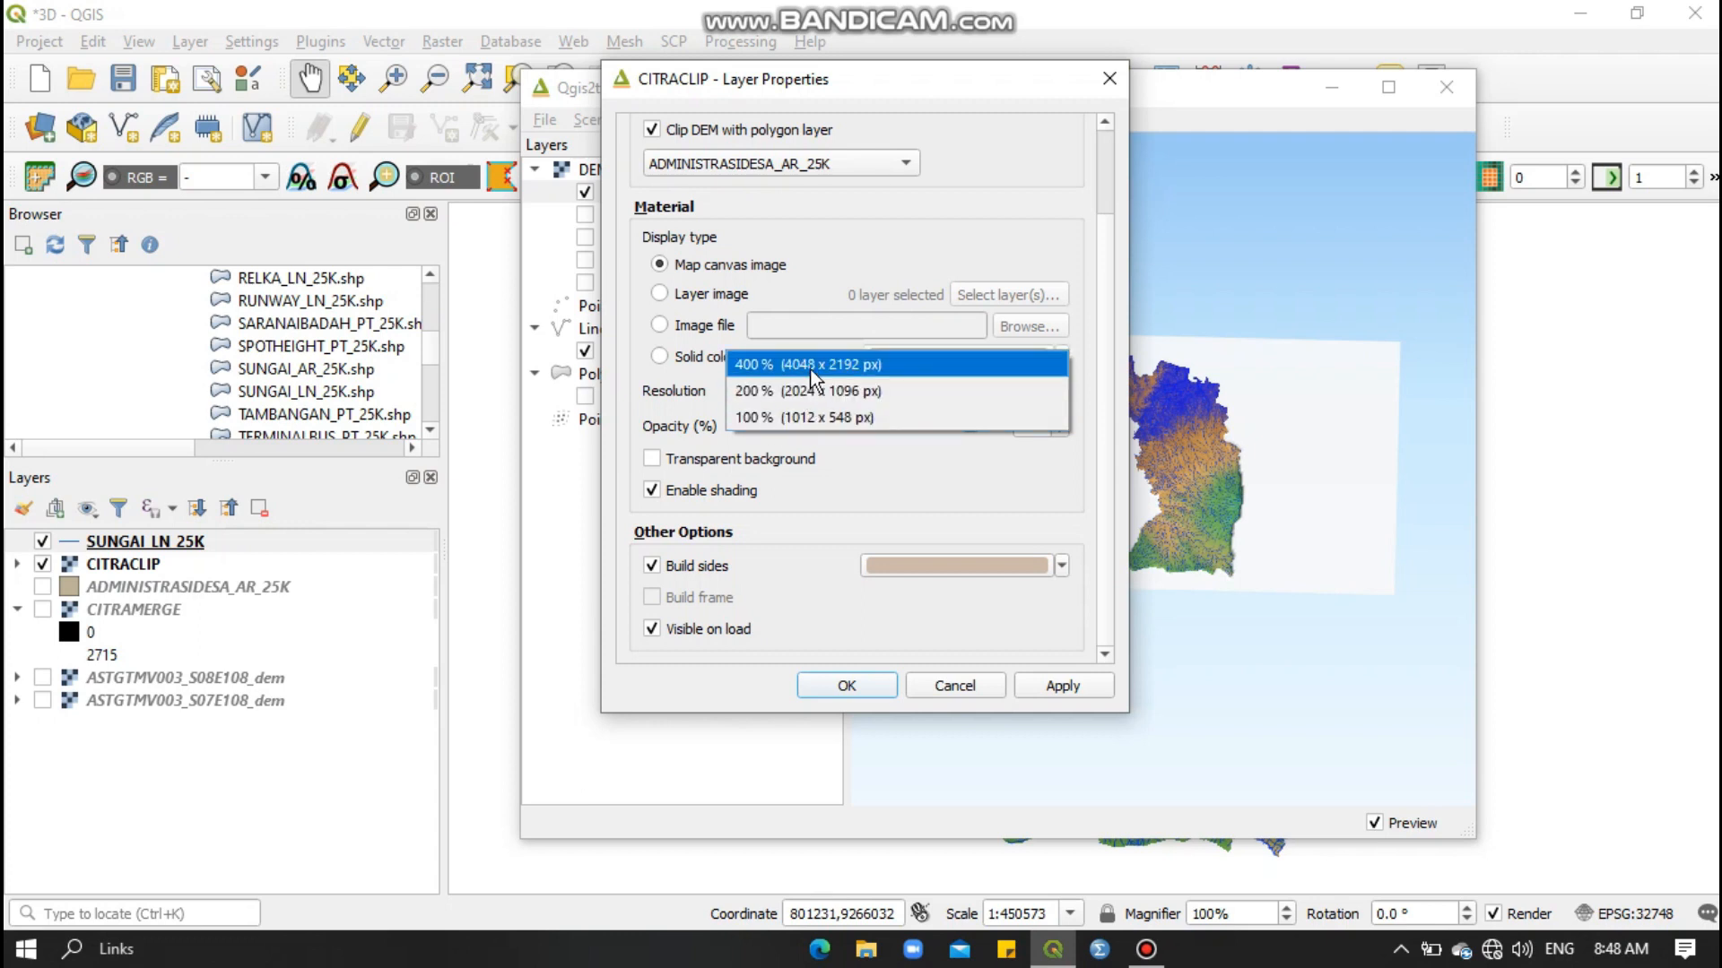
{"action": "left_click", "coordinate": [805, 395]}
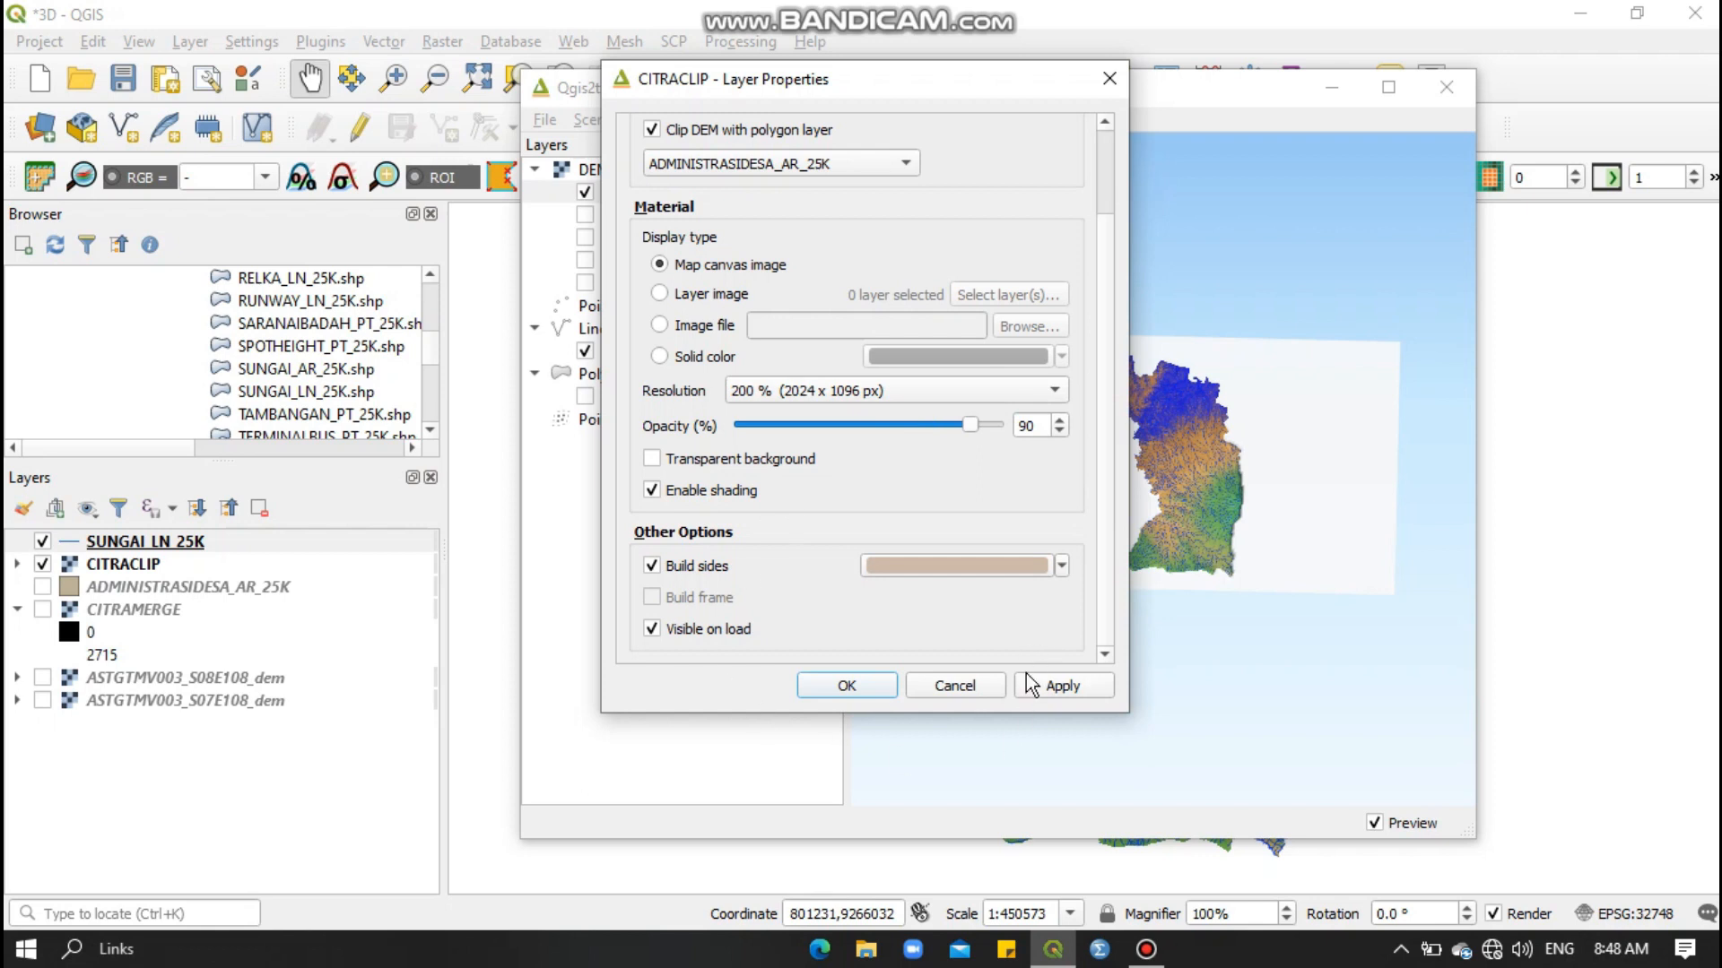
{"action": "left_click", "coordinate": [1074, 685]}
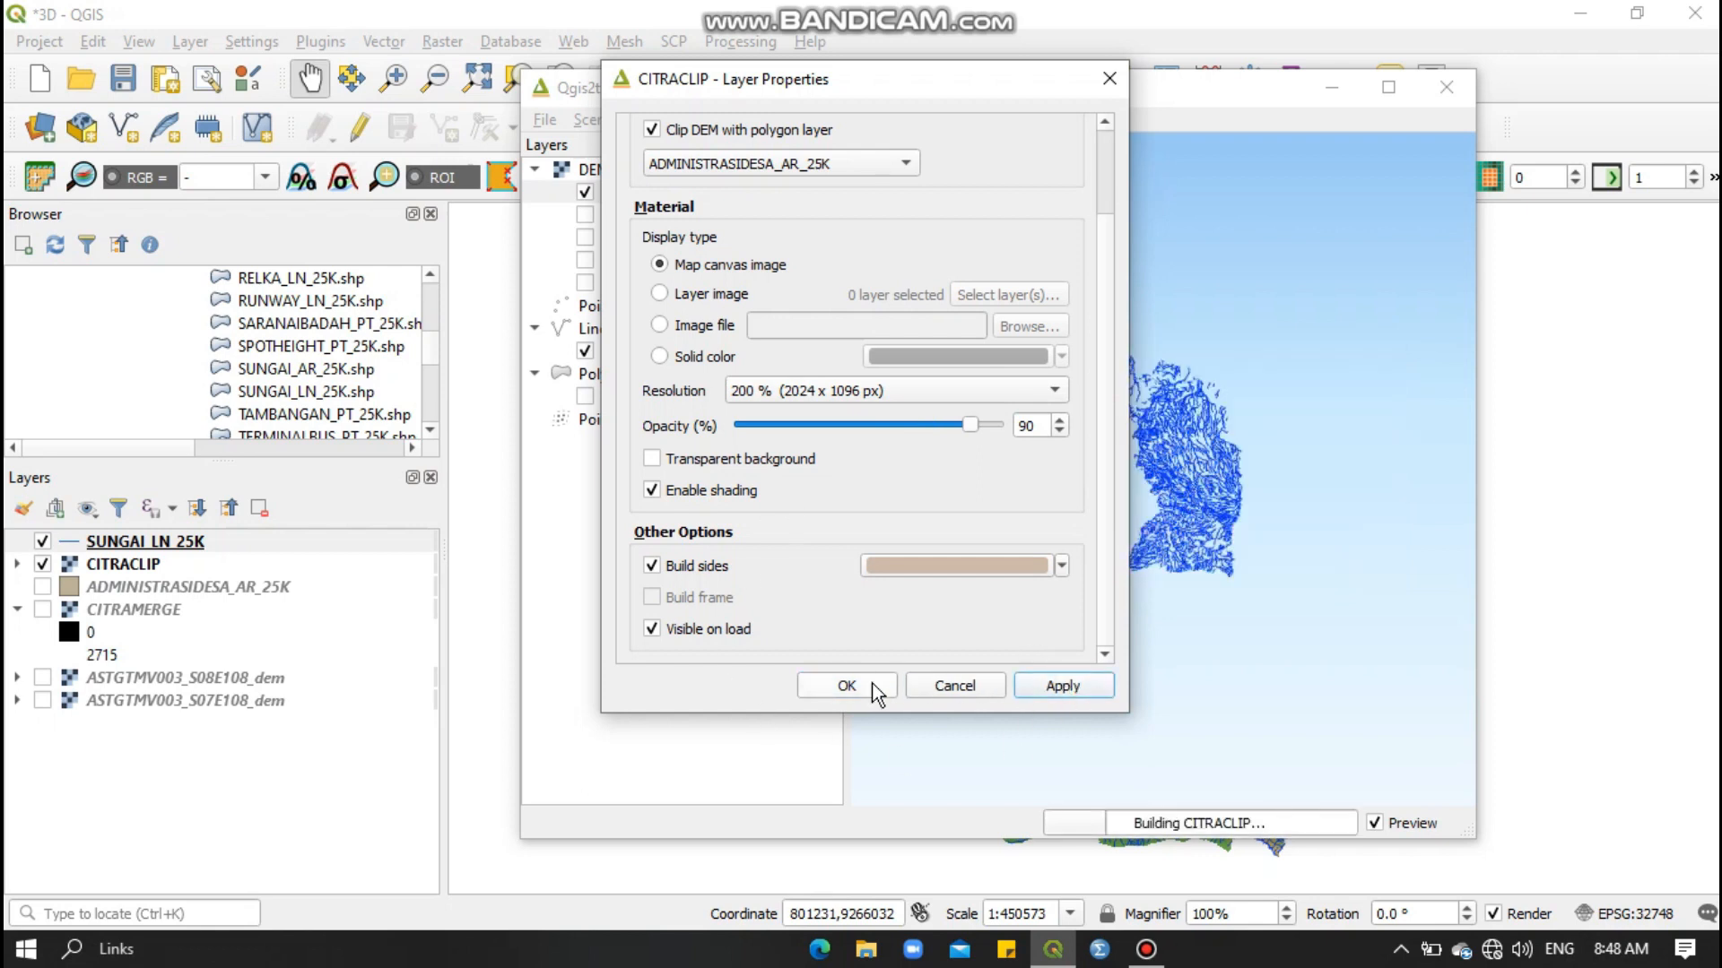
{"action": "left_click", "coordinate": [876, 693]}
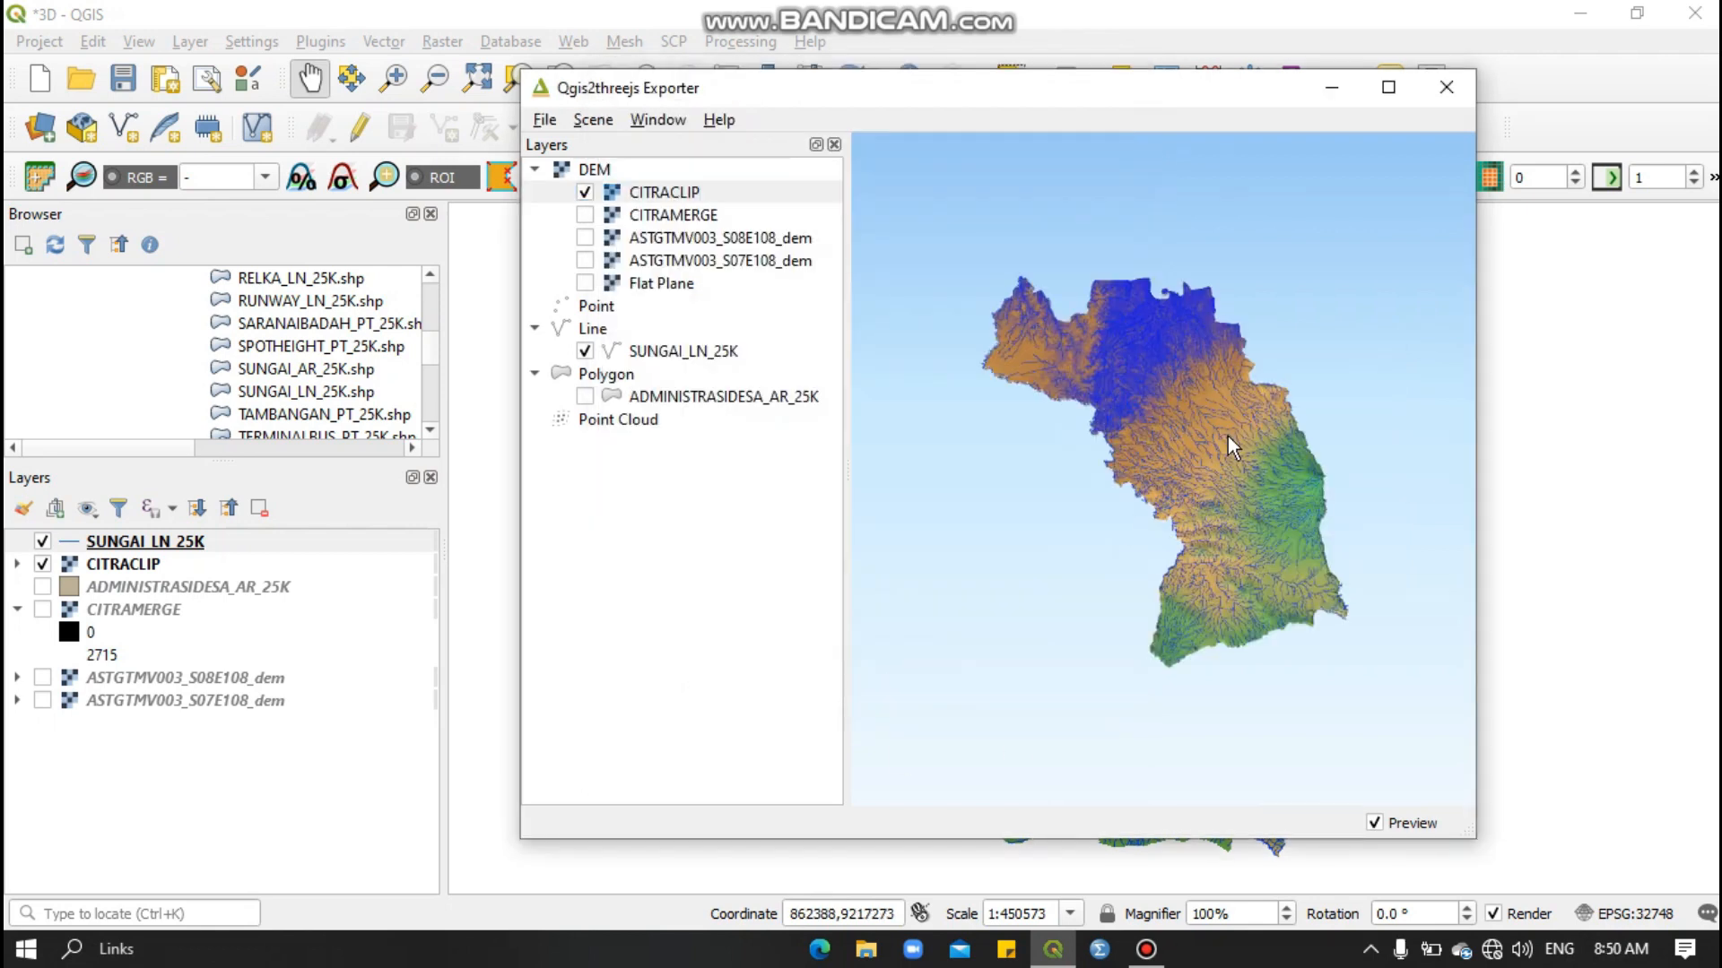
{"action": "left_click_drag", "start_coordinate": [1228, 436], "coordinate": [1258, 484]}
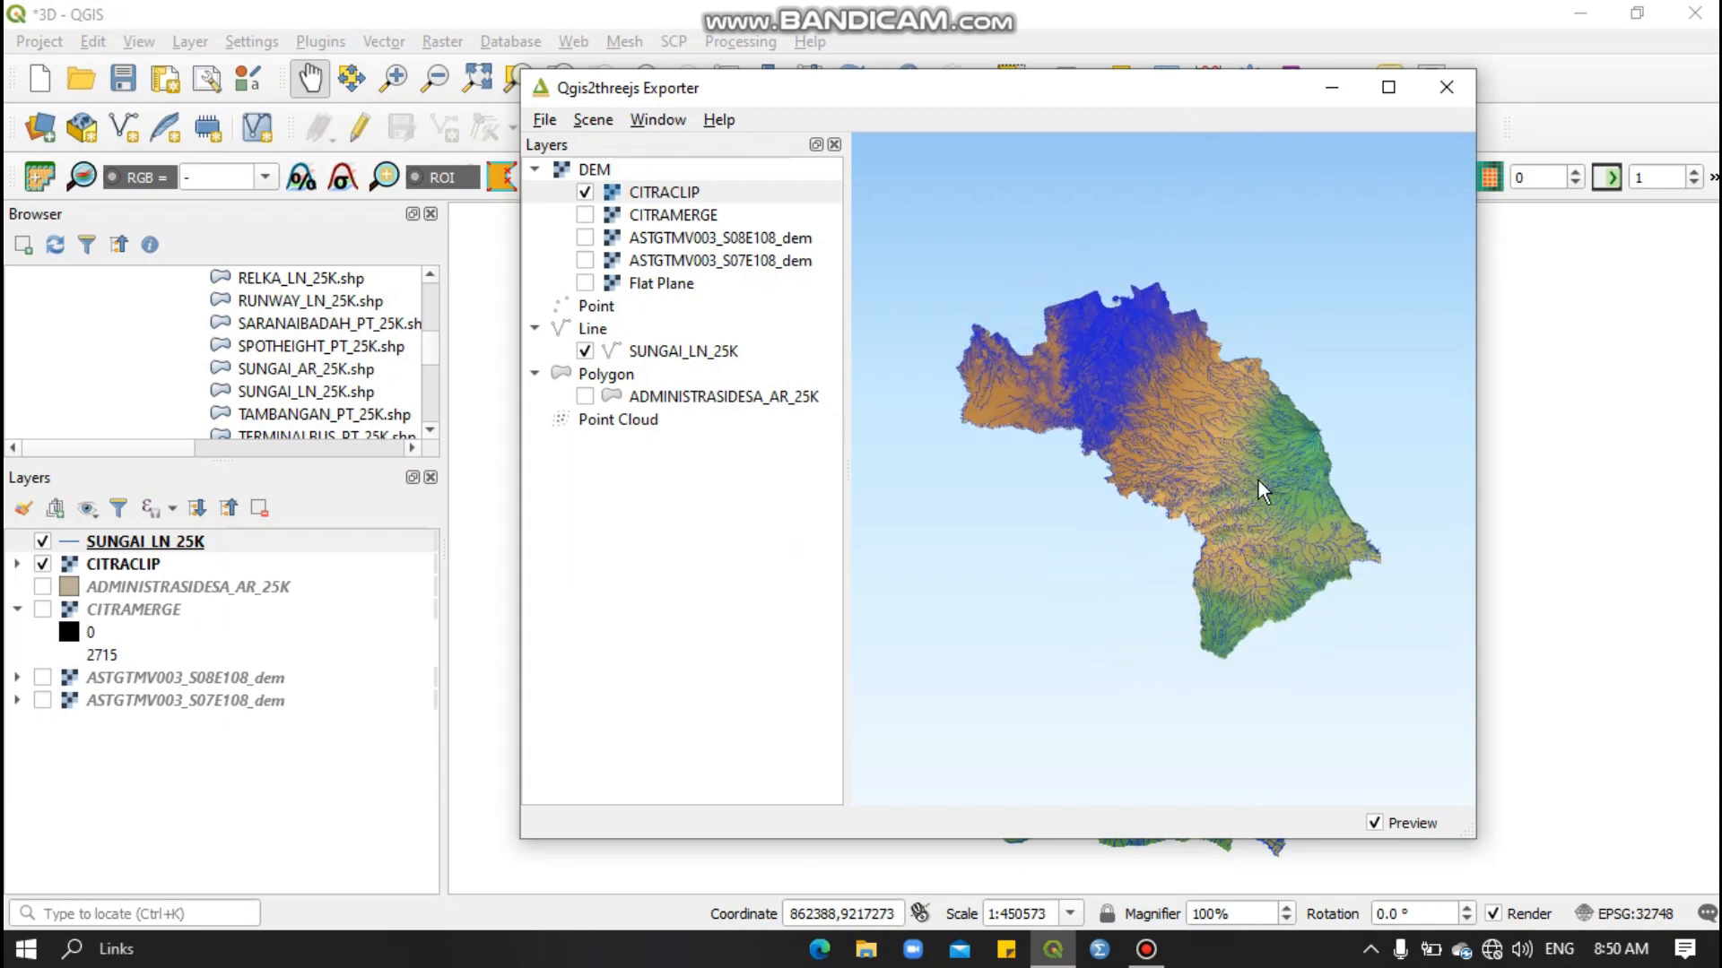
Set the 3D scene's vertical exaggeration to 4 and apply the scene settings.
{"action": "left_click", "coordinate": [594, 130]}
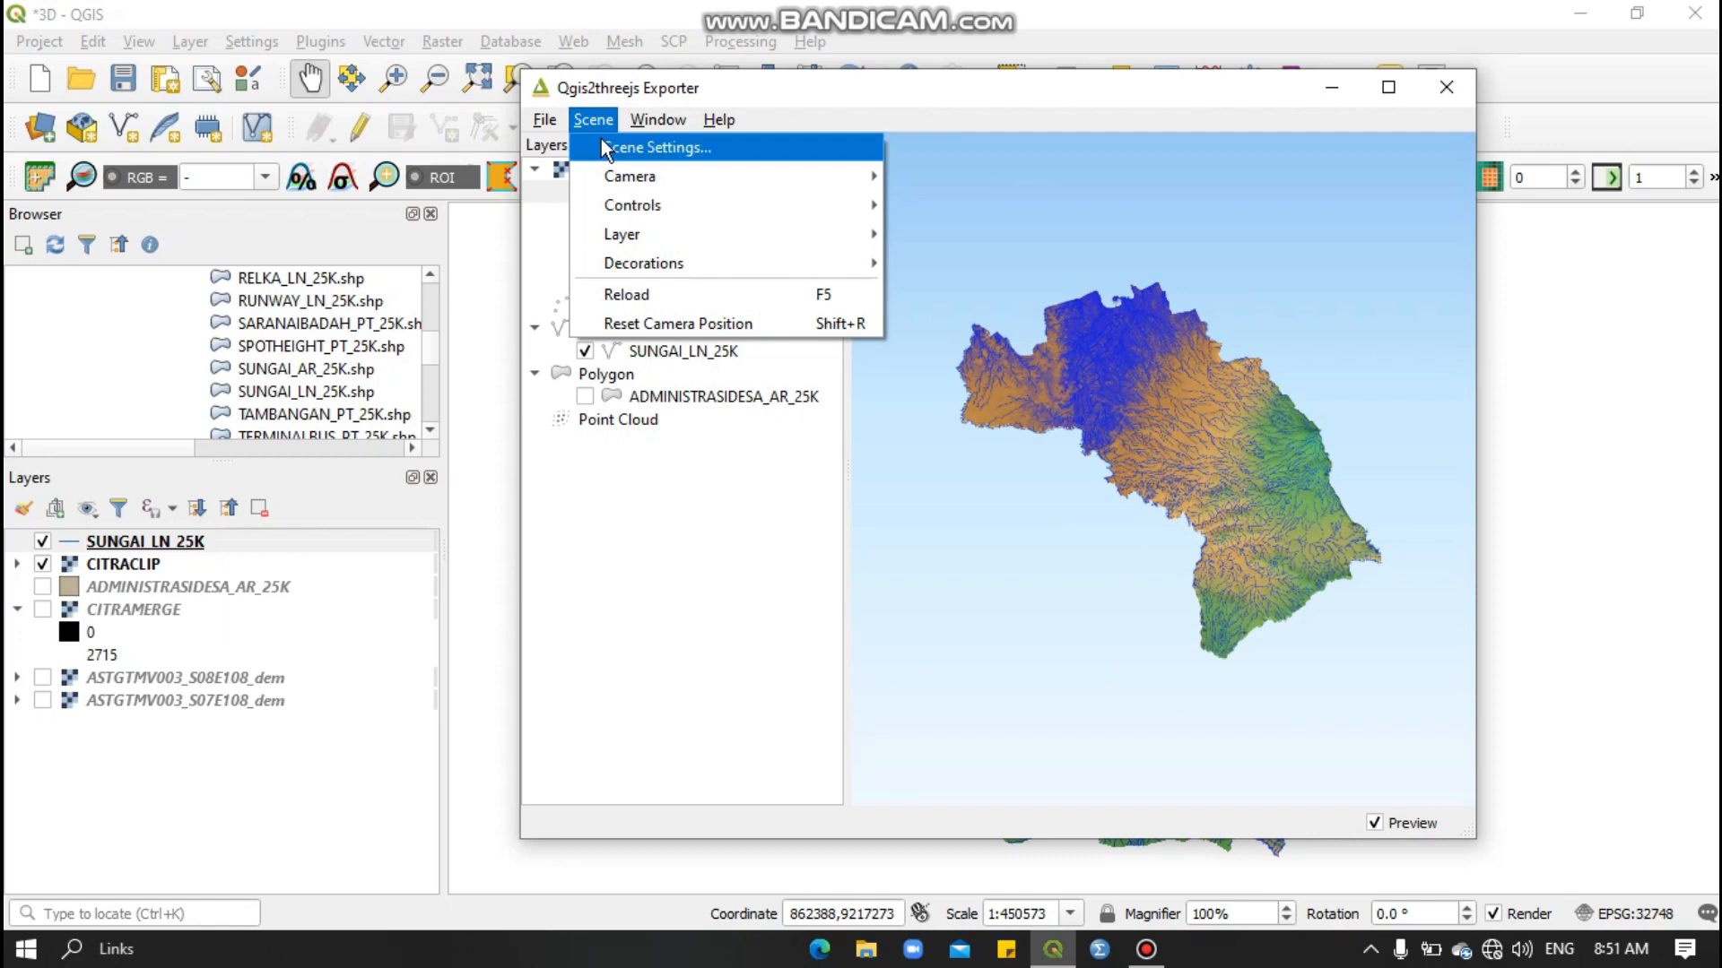
{"action": "left_click", "coordinate": [601, 140]}
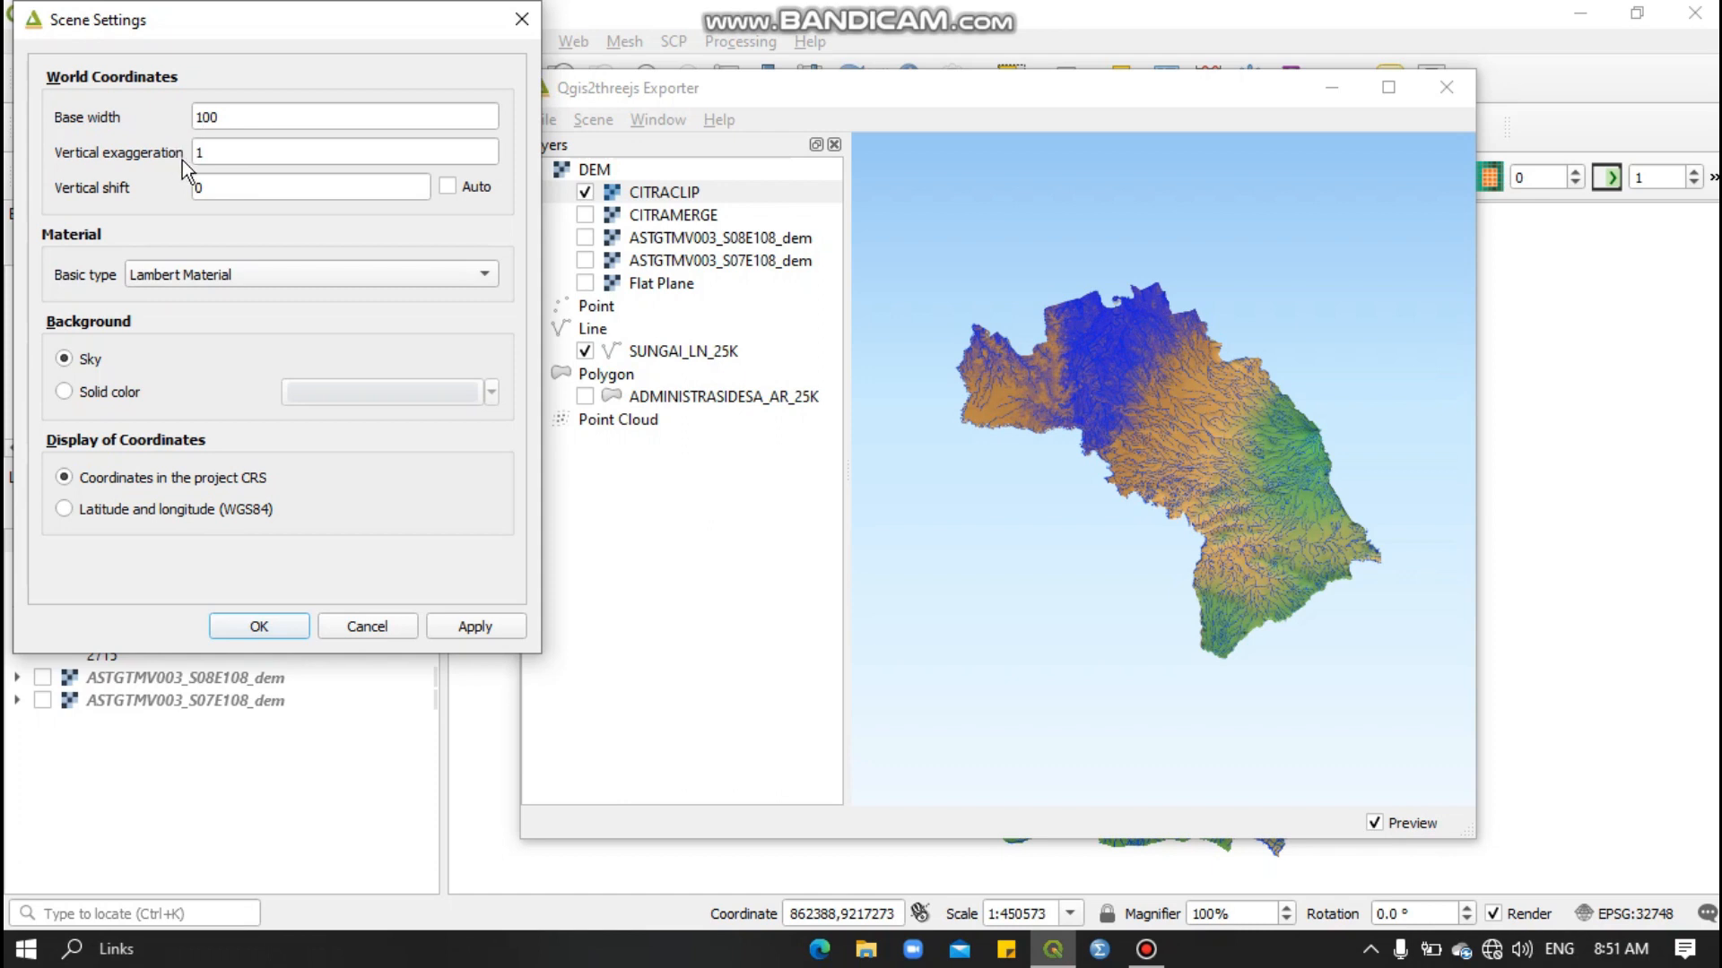
{"action": "left_click", "coordinate": [214, 153]}
{"action": "key", "text": "BackSpace"}
{"action": "type", "text": "4"}
{"action": "key", "text": "Tab"}
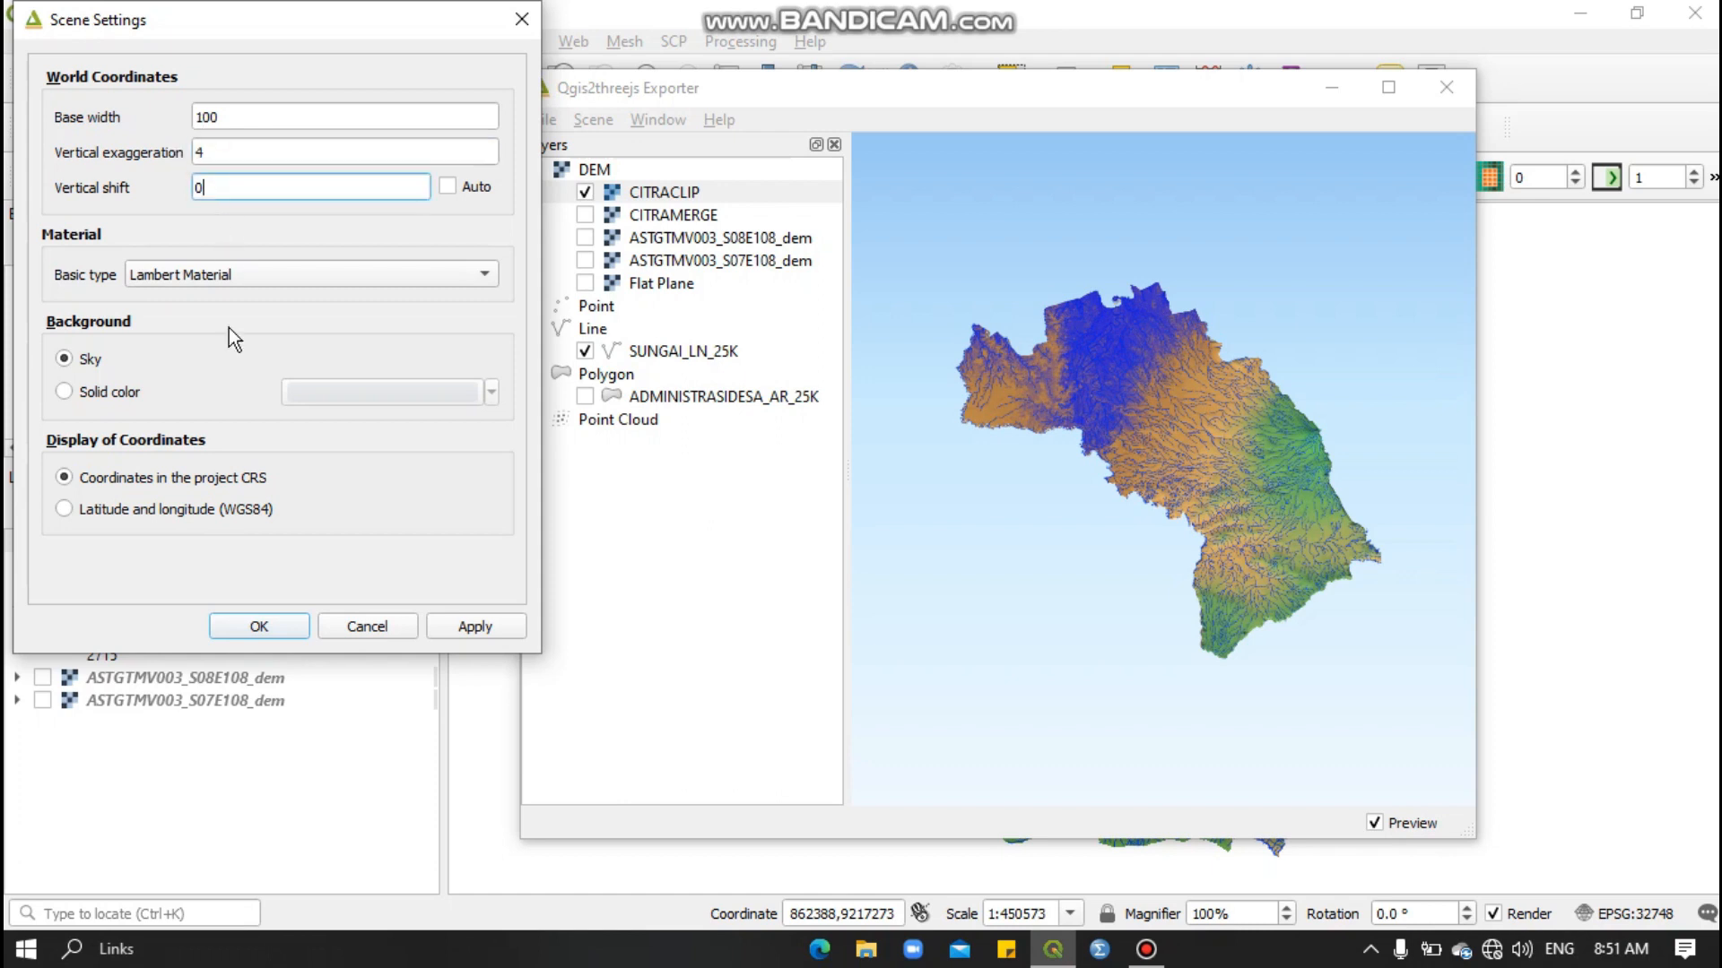
{"action": "left_click", "coordinate": [489, 628]}
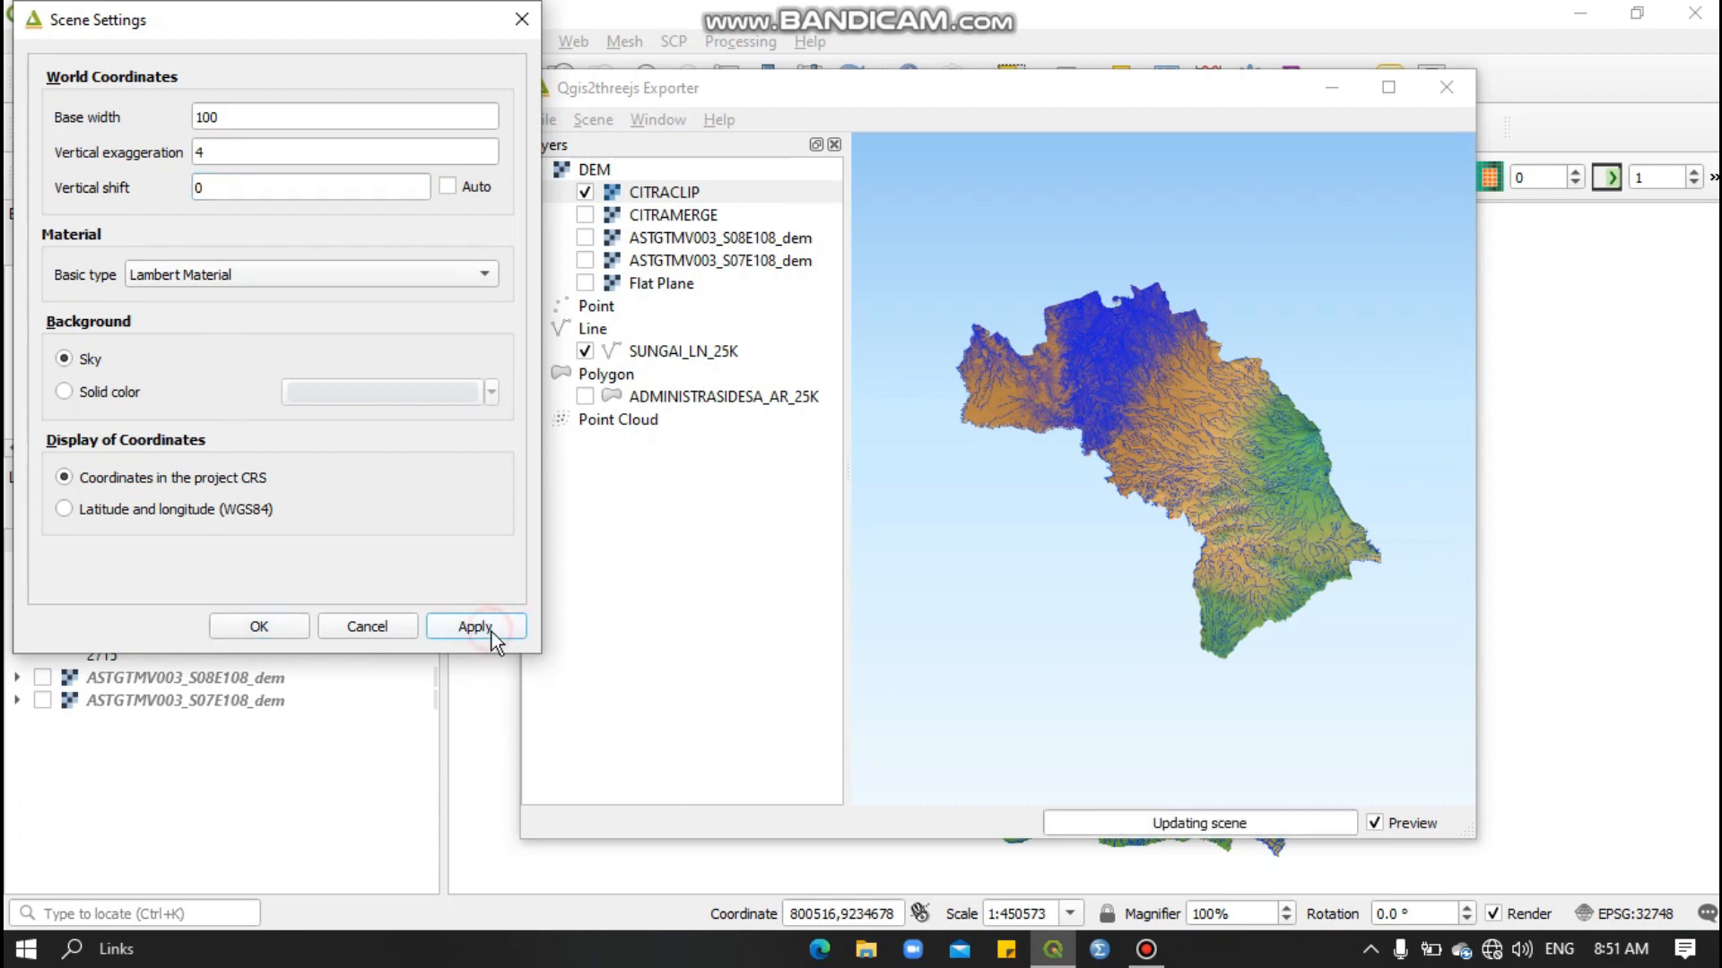
{"action": "left_click", "coordinate": [284, 627]}
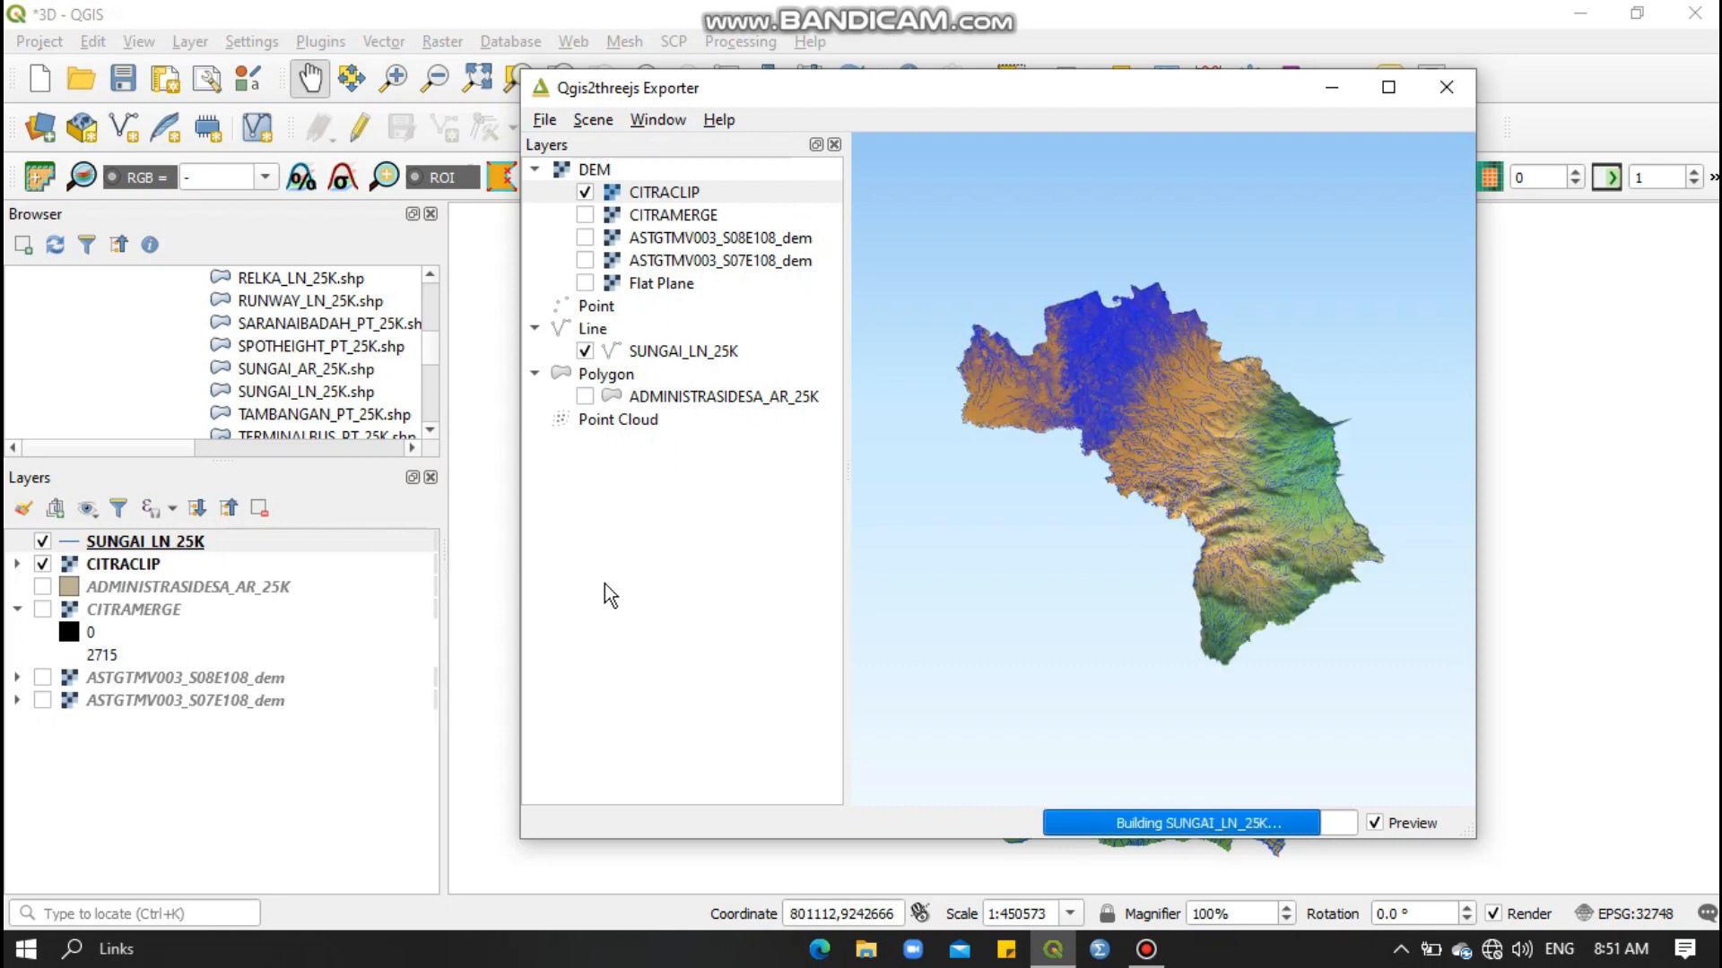
View the exaggerated terrain, then set the SUNGAI_LN_25K river layer's 3D object type to Wall.
{"action": "left_click_drag", "start_coordinate": [1358, 487], "coordinate": [1315, 445]}
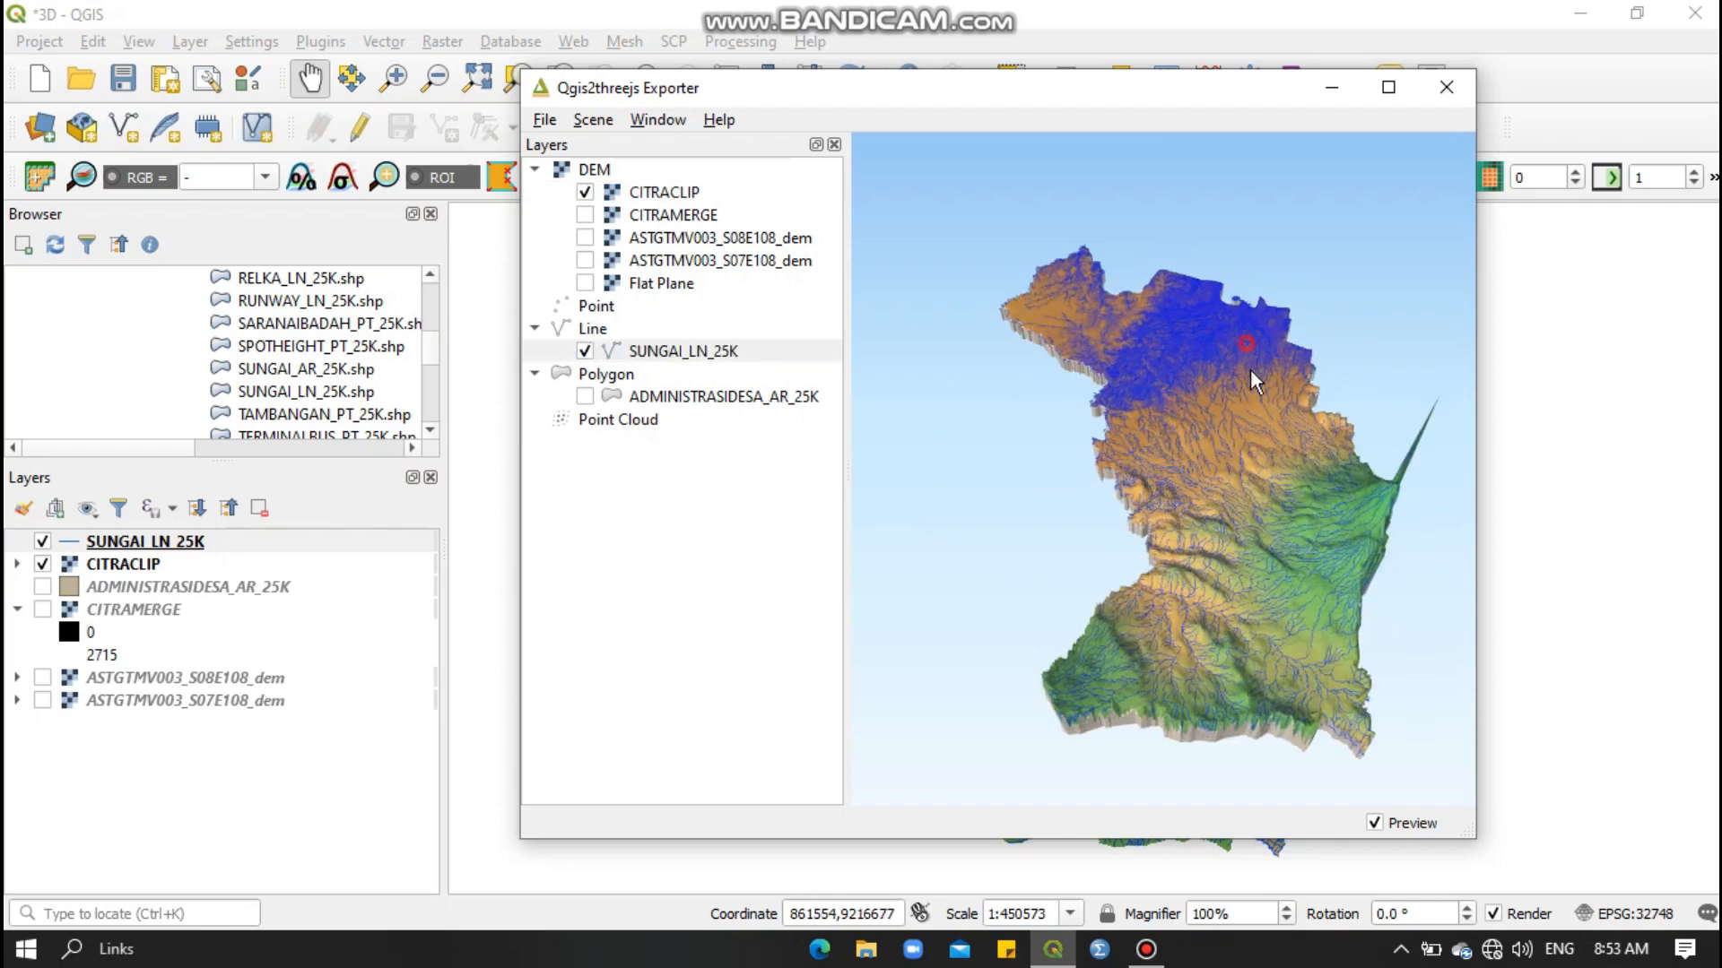
{"action": "left_click_drag", "start_coordinate": [1250, 369], "coordinate": [1243, 445]}
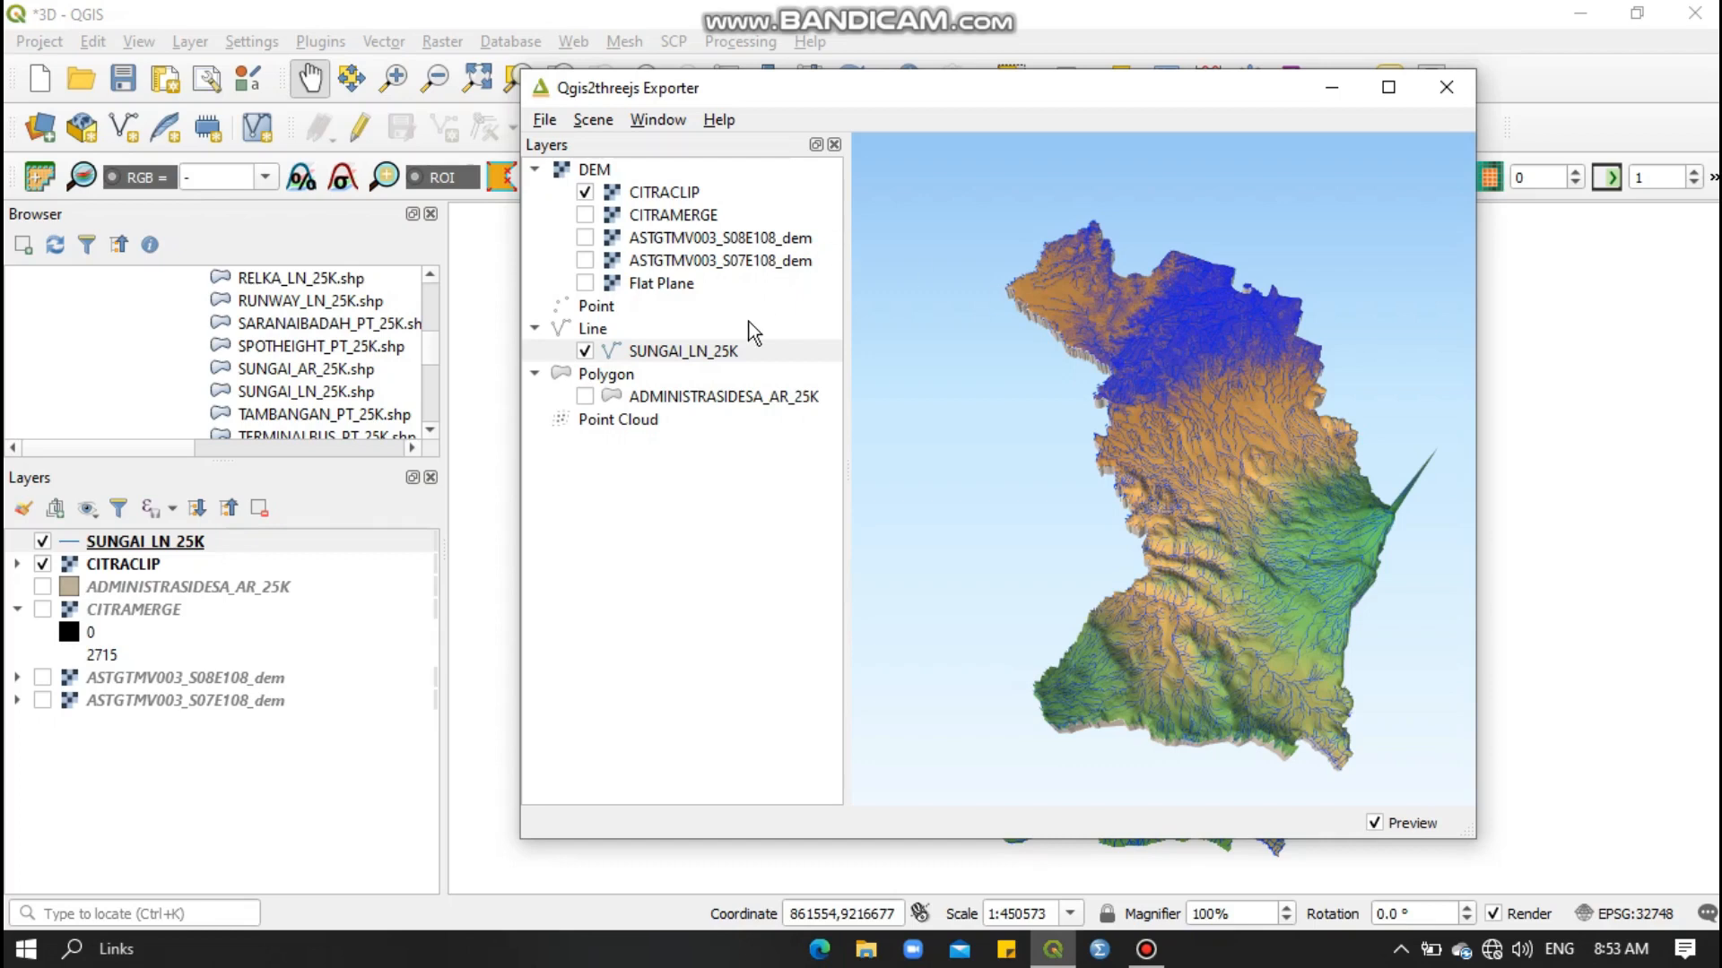
{"action": "left_click", "coordinate": [697, 341]}
{"action": "right_click", "coordinate": [708, 353]}
{"action": "left_click", "coordinate": [746, 368]}
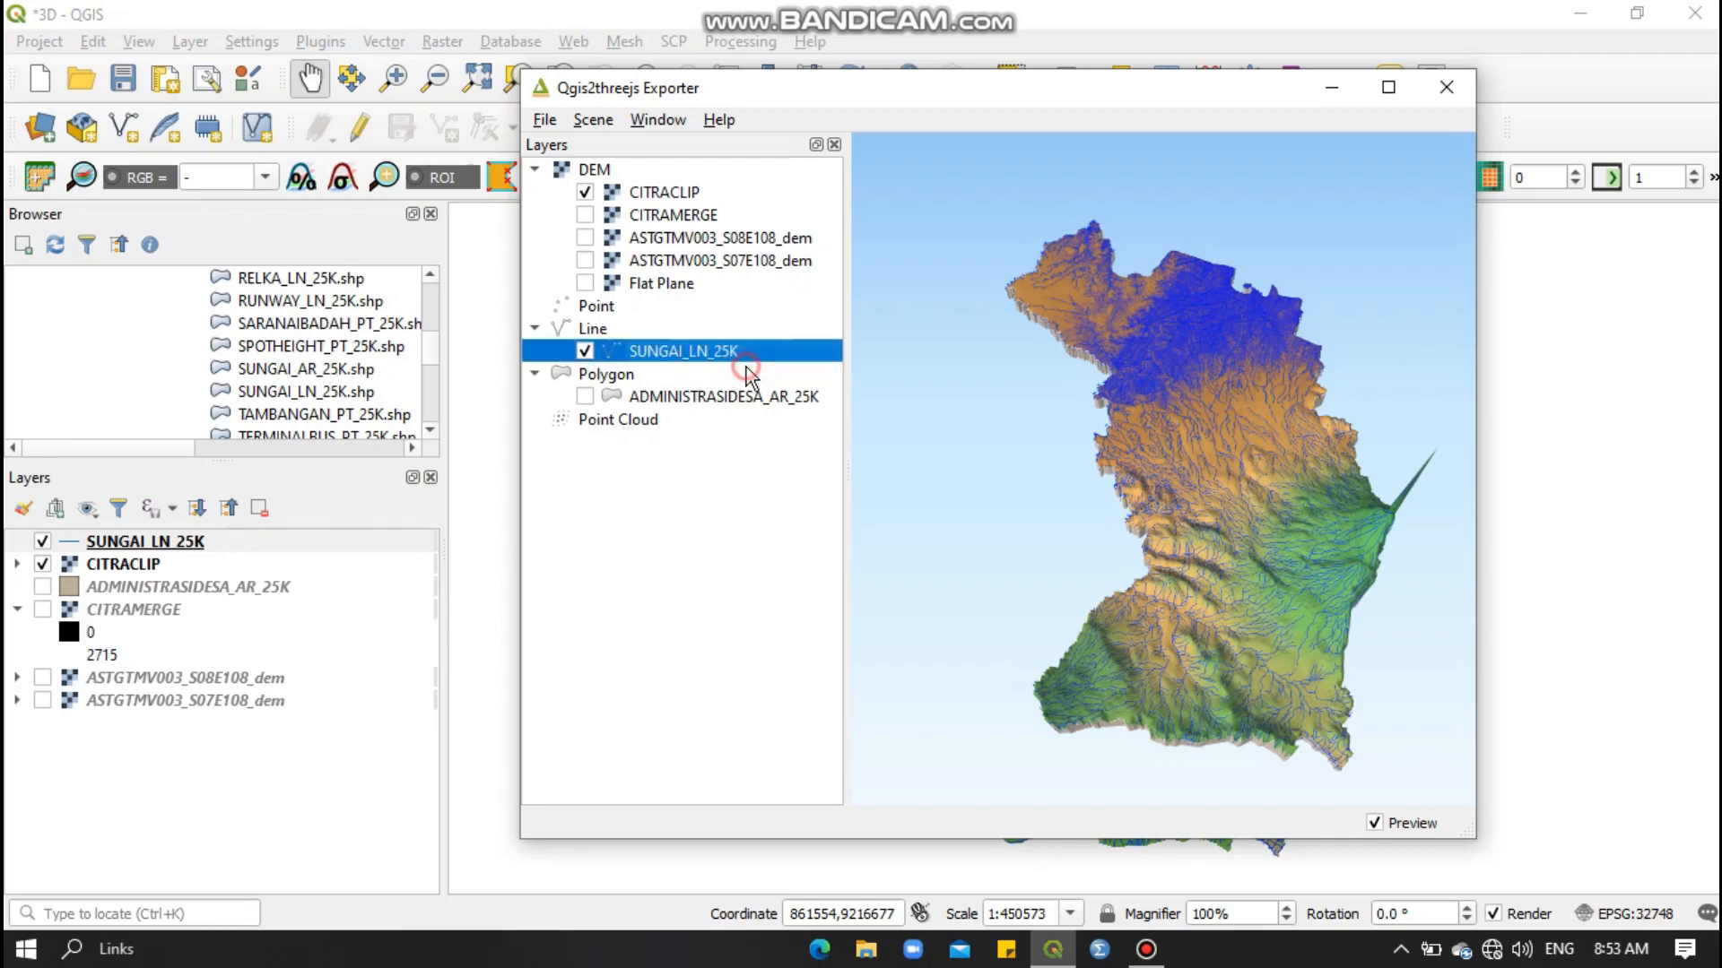
{"action": "left_click_drag", "start_coordinate": [330, 18], "coordinate": [1038, 128]}
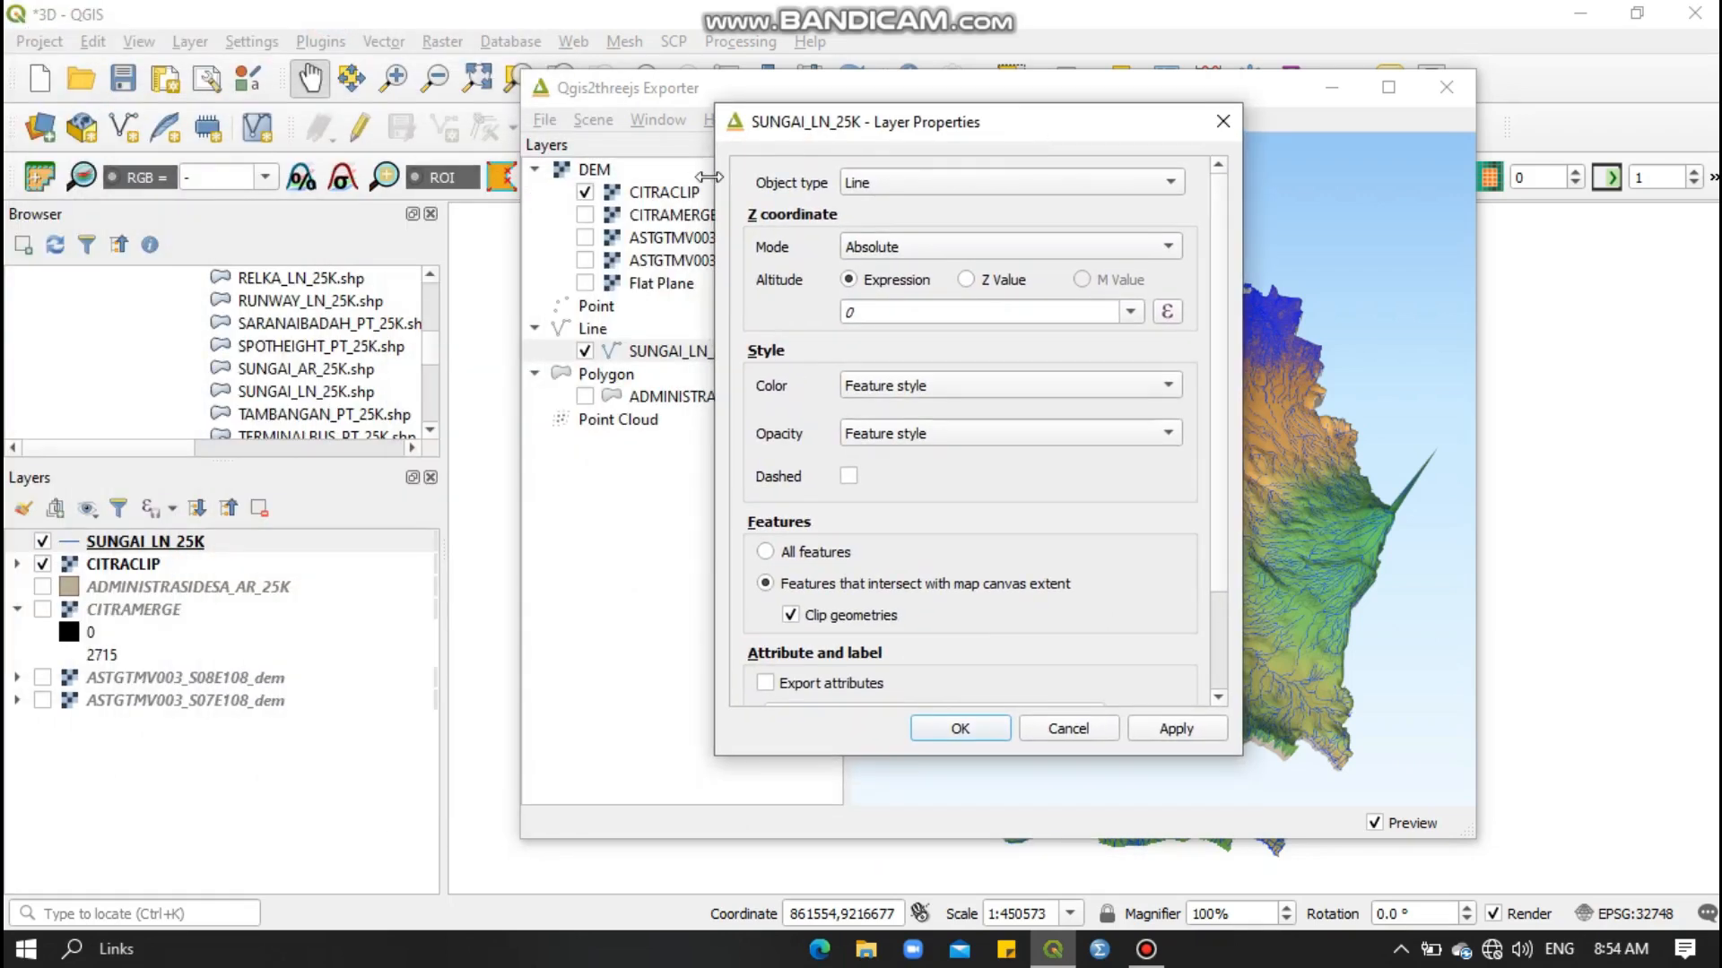
{"action": "left_click", "coordinate": [853, 187]}
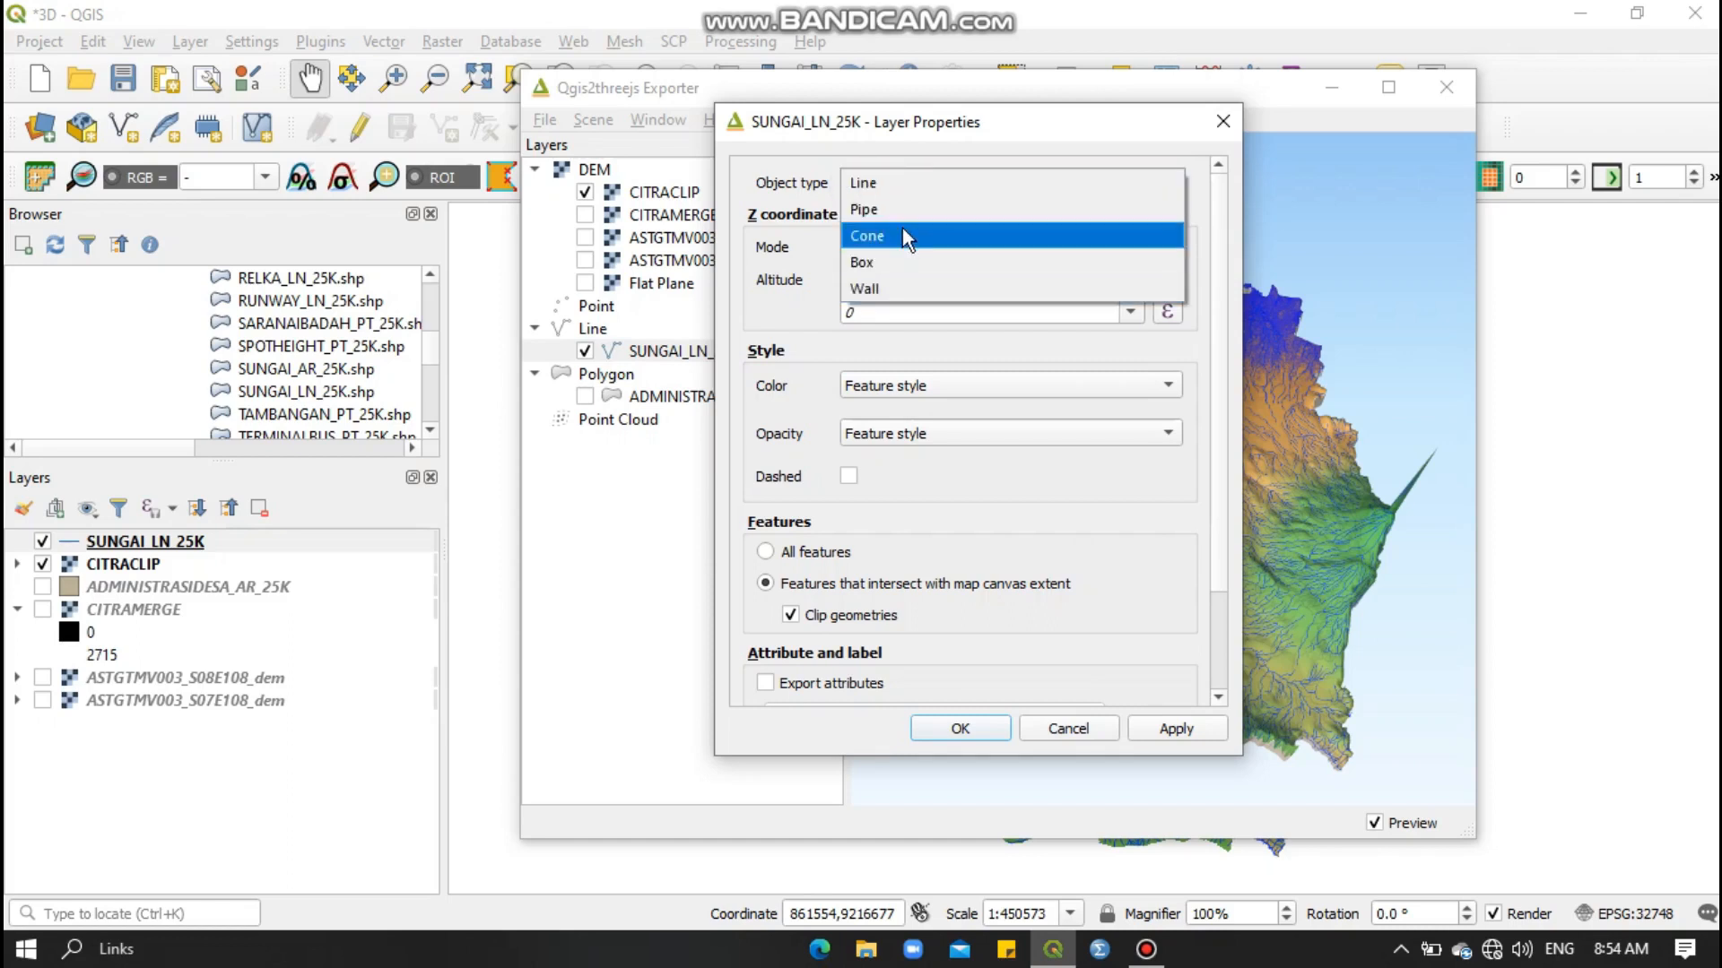
{"action": "left_click", "coordinate": [927, 281]}
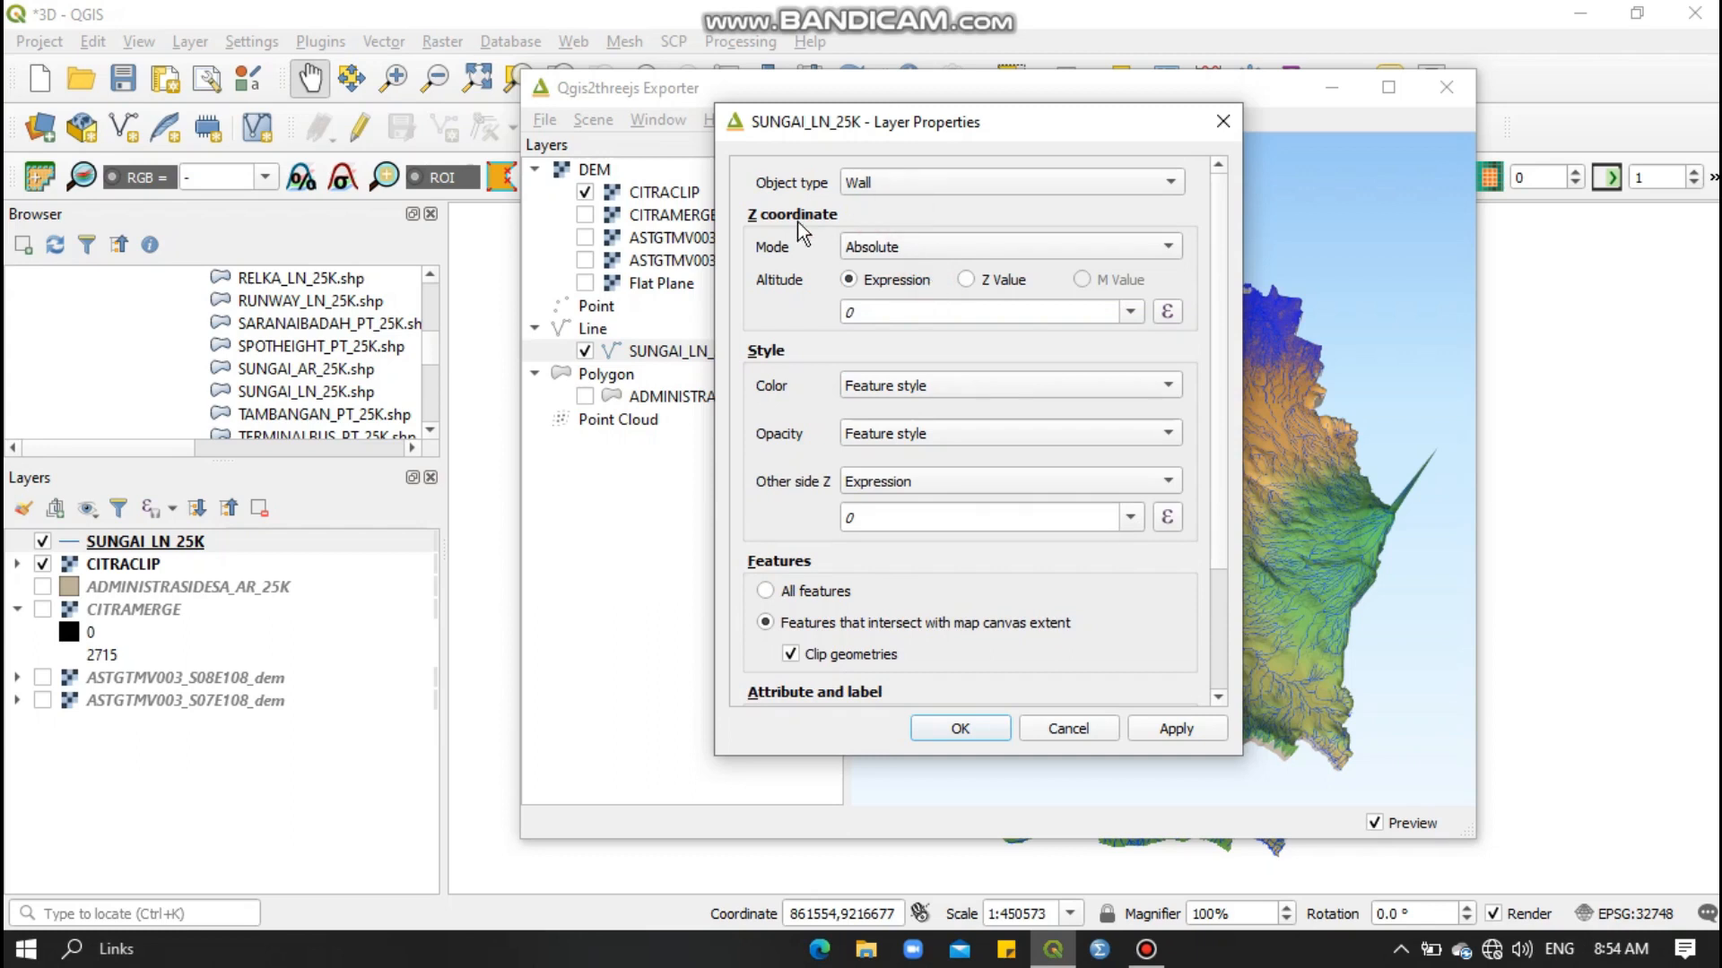
Make the river layer's Z coordinate relative to the CITRACLIP layer with an altitude of 100, and apply it.
{"action": "left_click", "coordinate": [877, 248]}
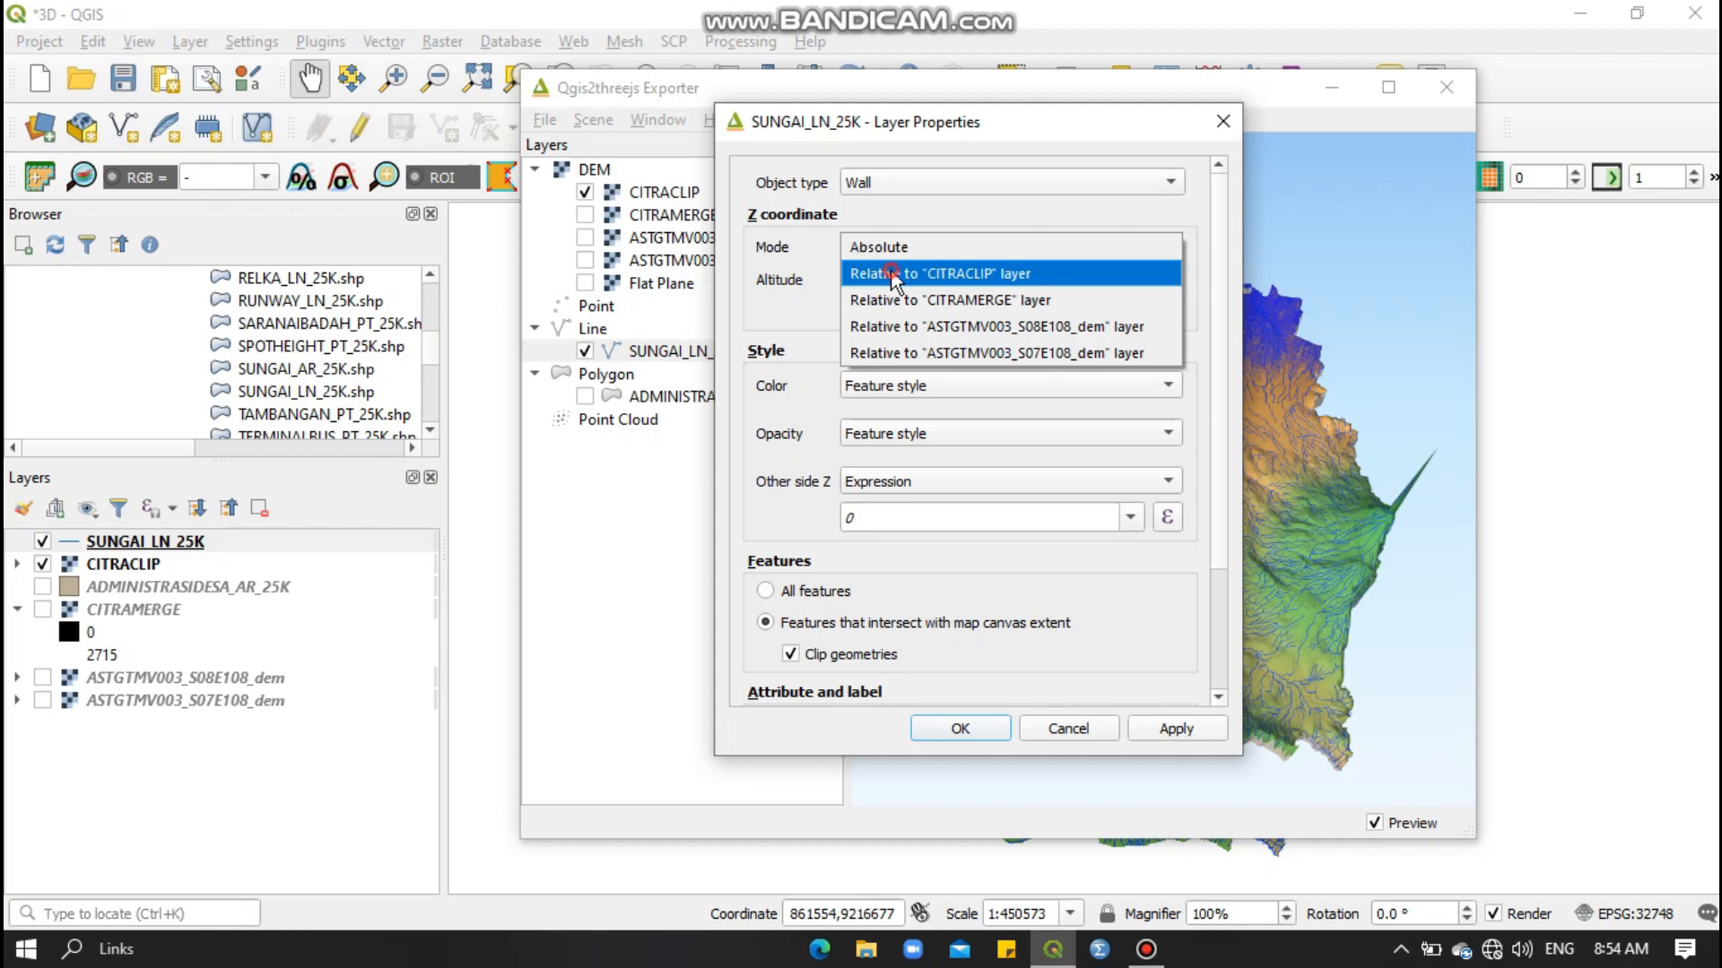
{"action": "left_click", "coordinate": [891, 272]}
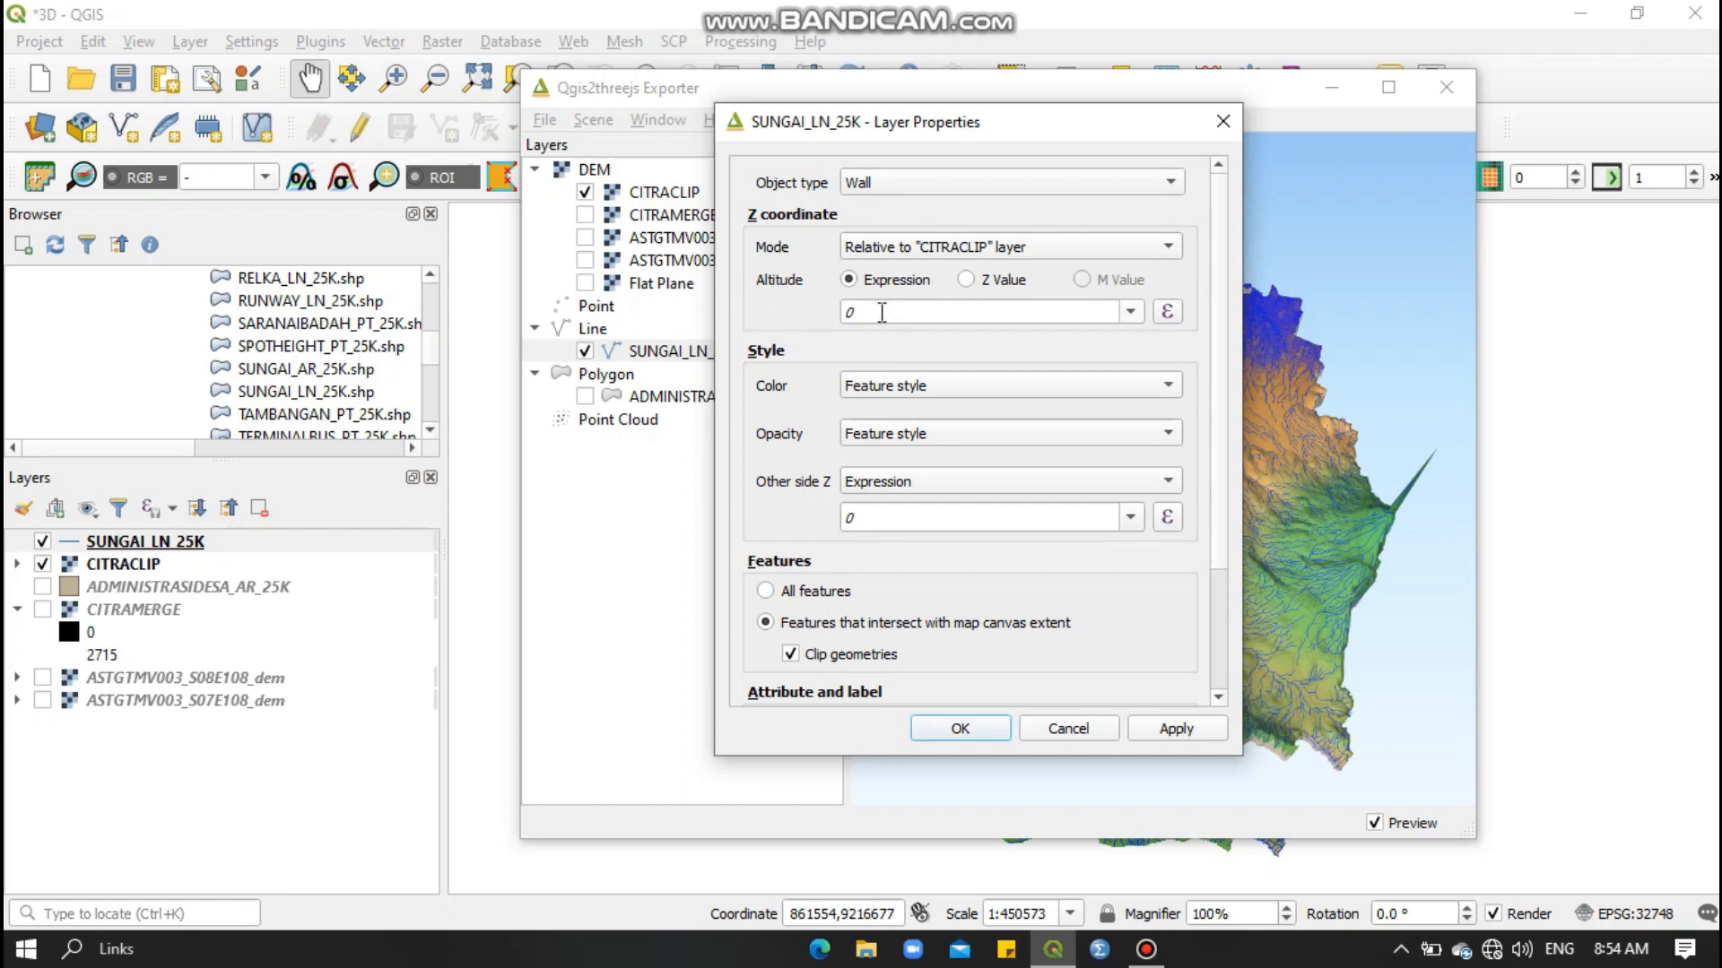
{"action": "left_click", "coordinate": [881, 313]}
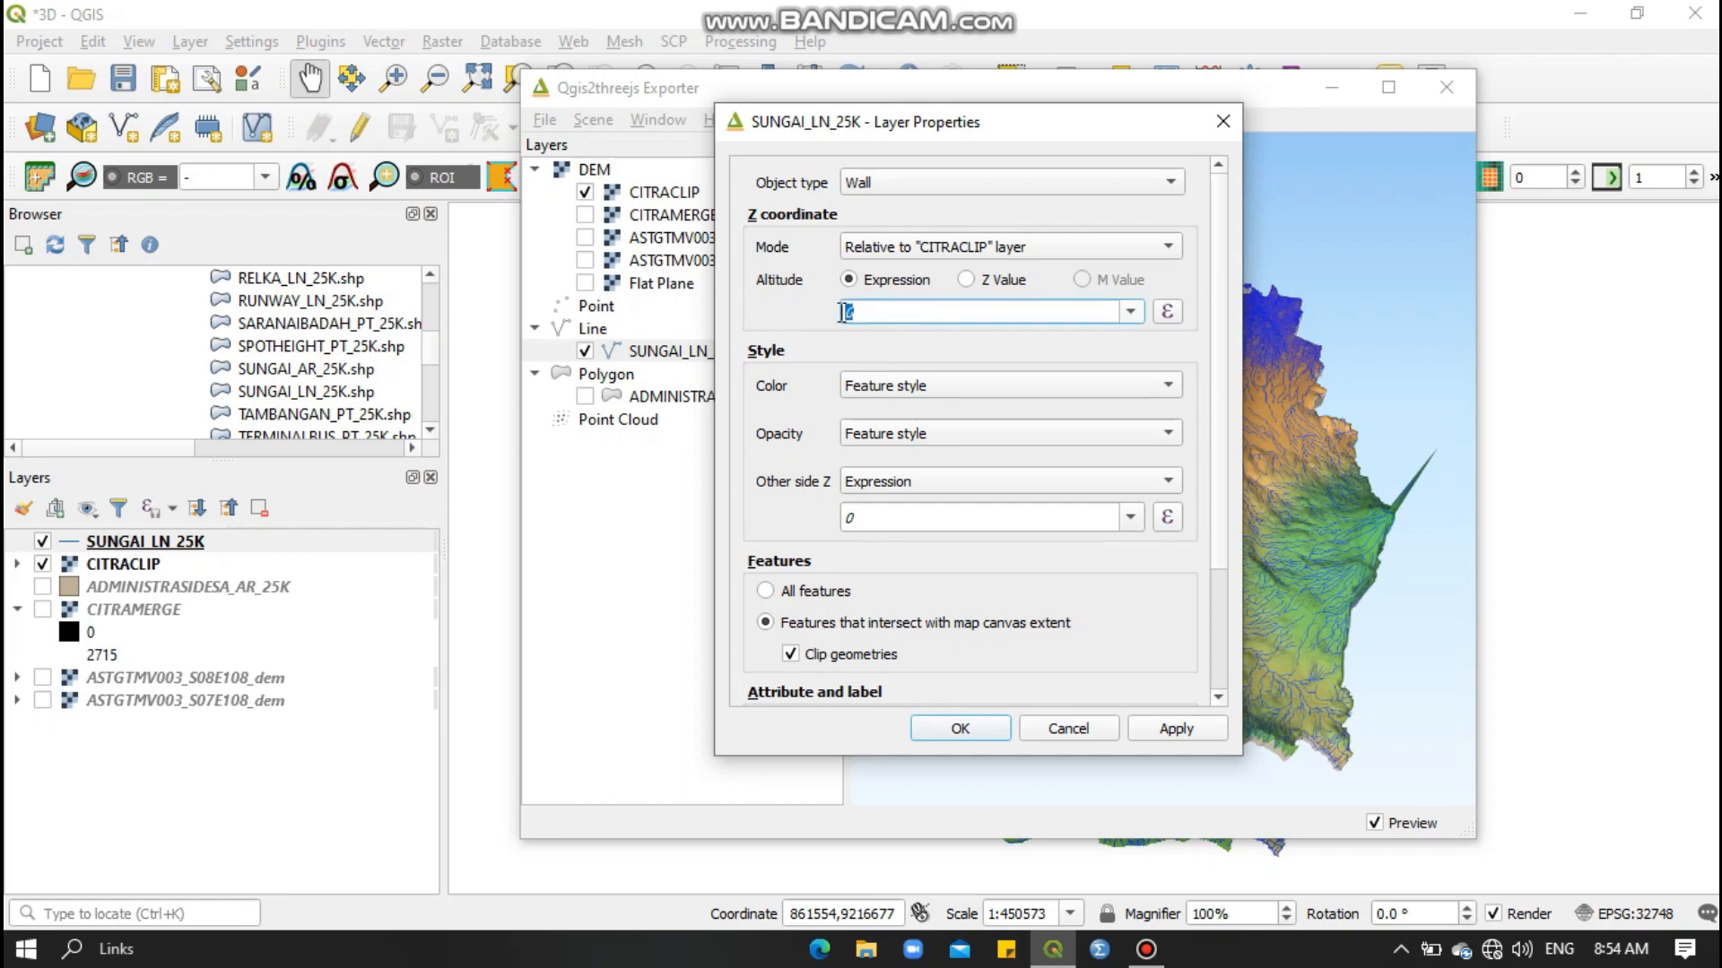
{"action": "double_click", "coordinate": [849, 311]}
{"action": "type", "text": "100"}
{"action": "left_click", "coordinate": [1185, 735]}
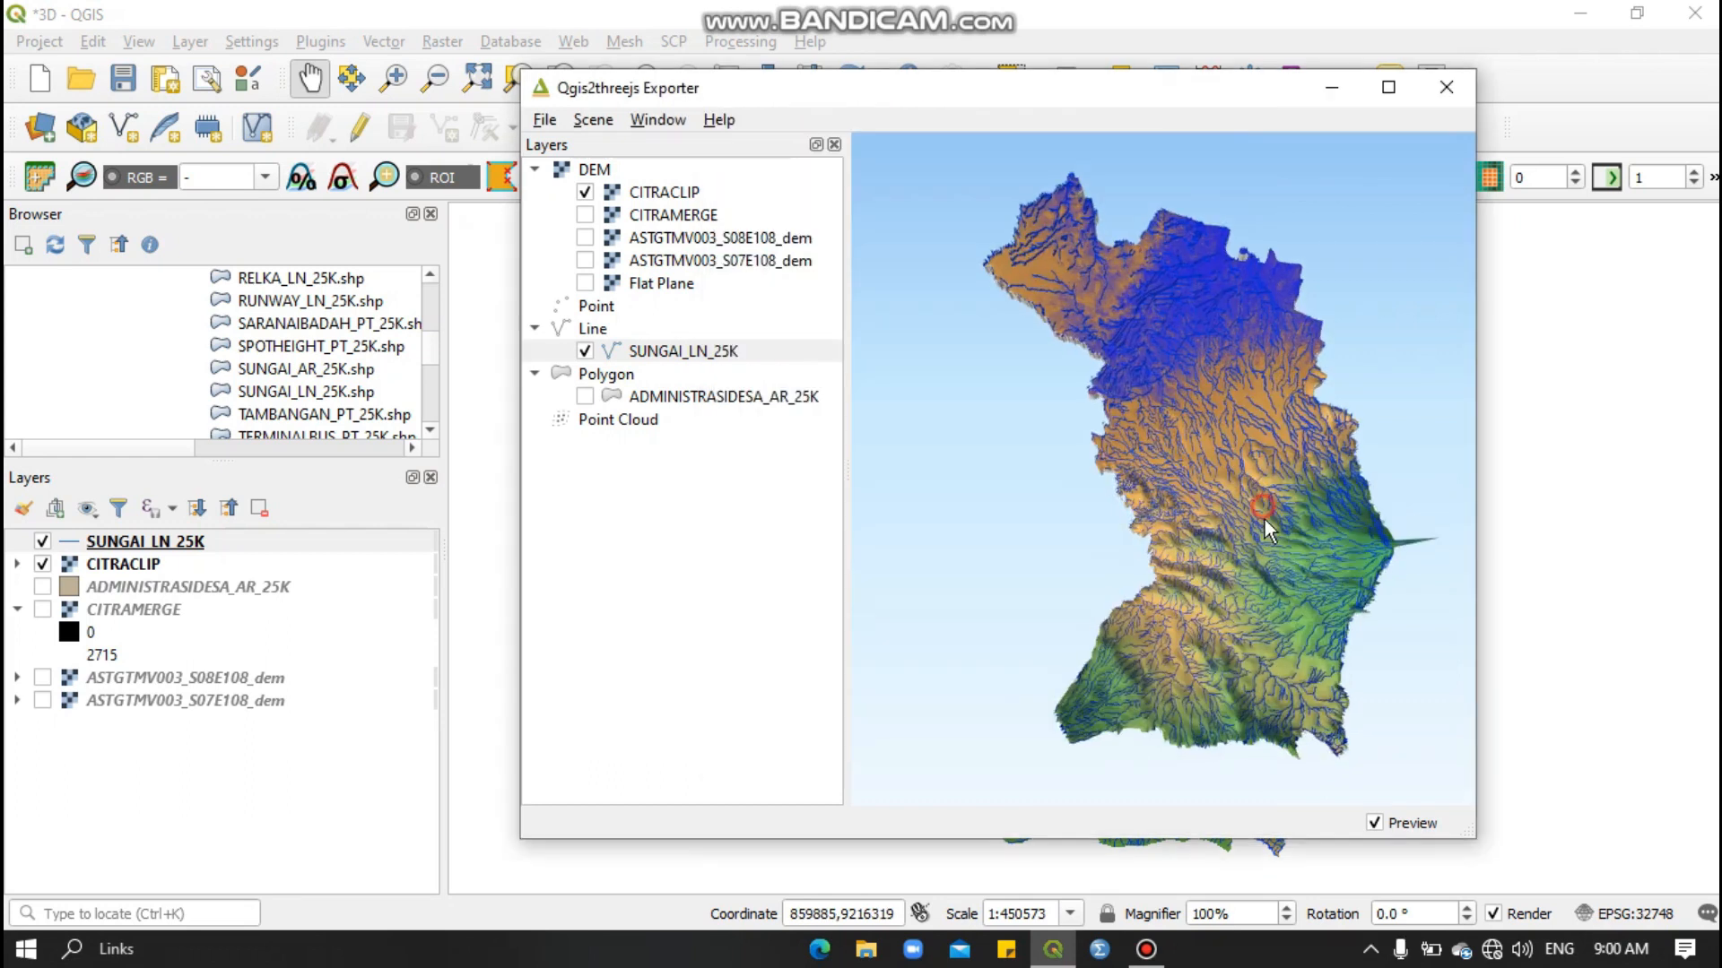
Tilt the 3D map to show the terrain and rivers, and save the current view as a PNG image.
{"action": "mouse_move", "coordinate": [1263, 531]}
{"action": "left_mouse_down"}
{"action": "mouse_move", "coordinate": [1246, 384]}
{"action": "mouse_move", "coordinate": [1057, 420]}
{"action": "mouse_move", "coordinate": [1005, 383]}
{"action": "mouse_move", "coordinate": [1003, 358]}
{"action": "mouse_move", "coordinate": [980, 363]}
{"action": "mouse_move", "coordinate": [928, 437]}
{"action": "mouse_move", "coordinate": [920, 476]}
{"action": "mouse_move", "coordinate": [1137, 556]}
{"action": "mouse_move", "coordinate": [1223, 506]}
{"action": "mouse_move", "coordinate": [1235, 450]}
{"action": "mouse_move", "coordinate": [1309, 594]}
{"action": "mouse_move", "coordinate": [1295, 471]}
{"action": "mouse_move", "coordinate": [1254, 559]}
{"action": "left_mouse_up"}
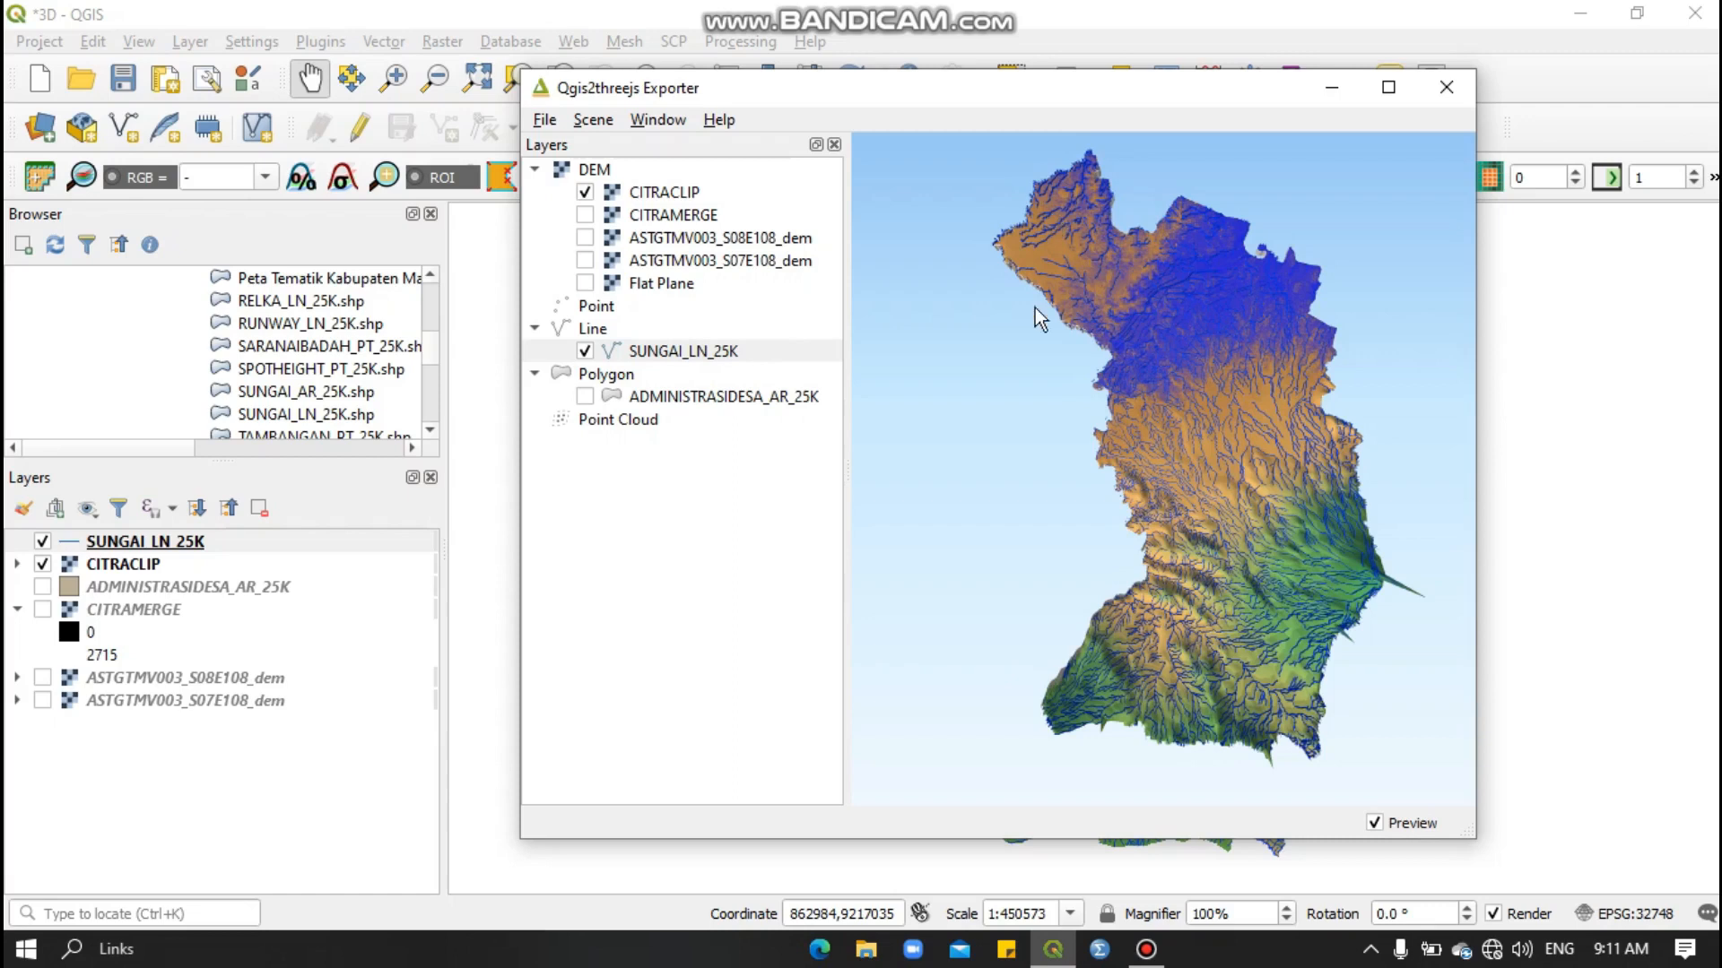
{"action": "left_click", "coordinate": [544, 120]}
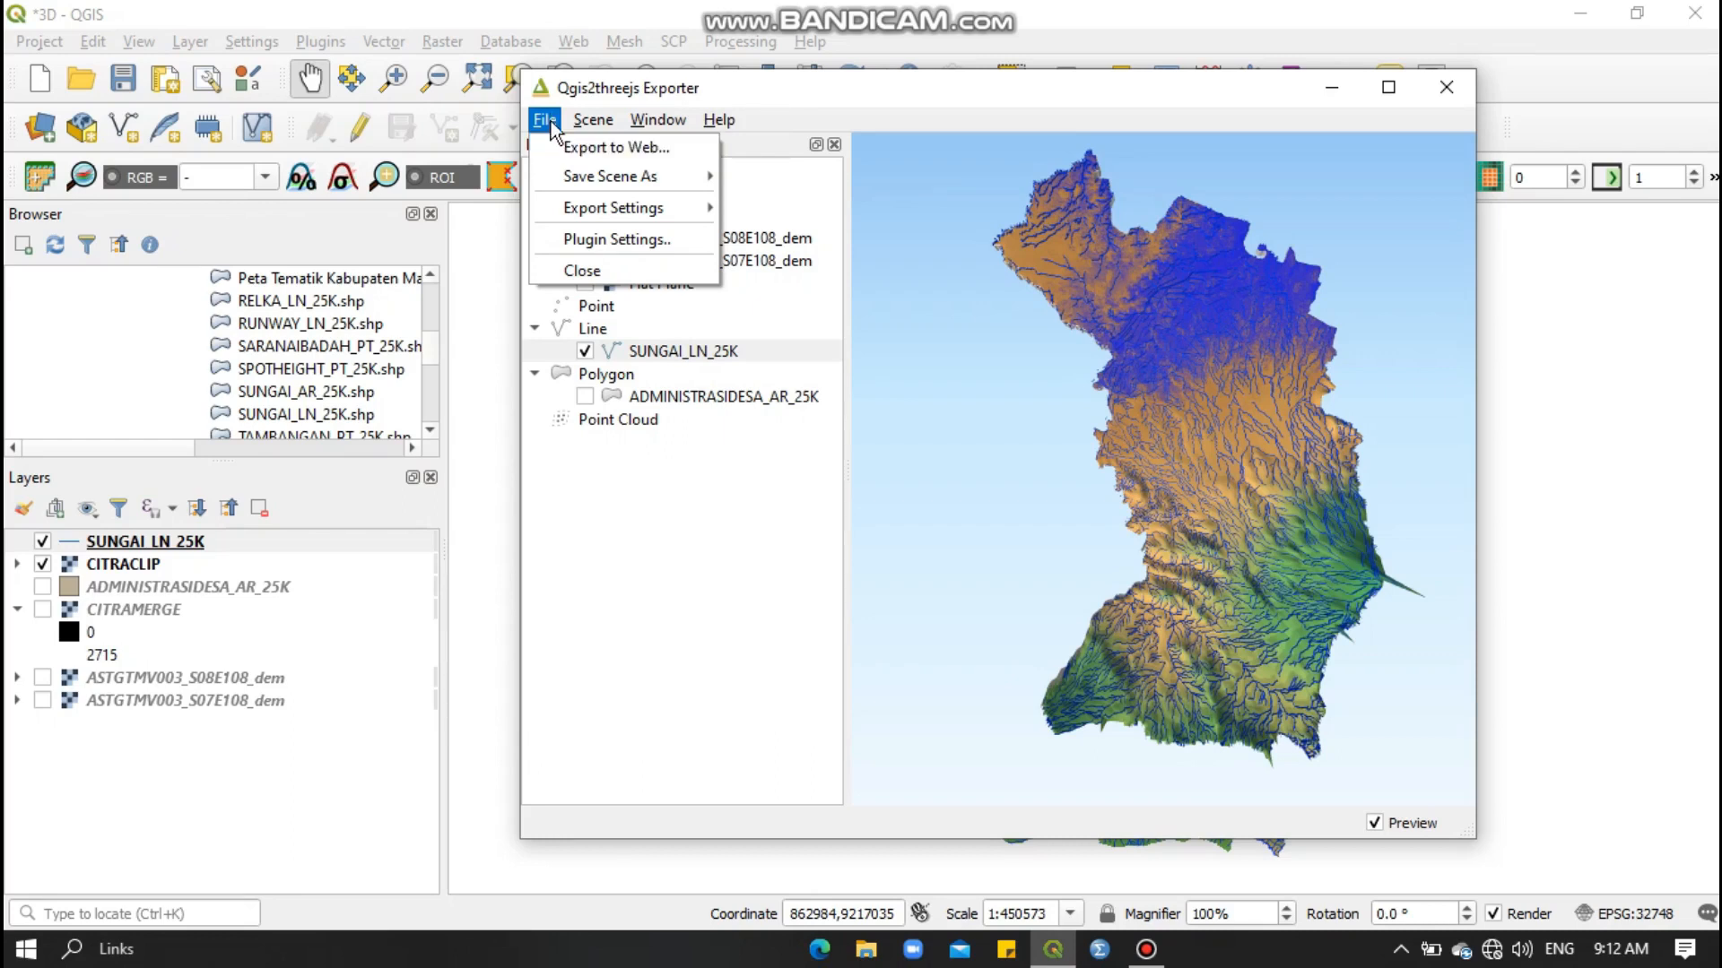
{"action": "mouse_move", "coordinate": [567, 182]}
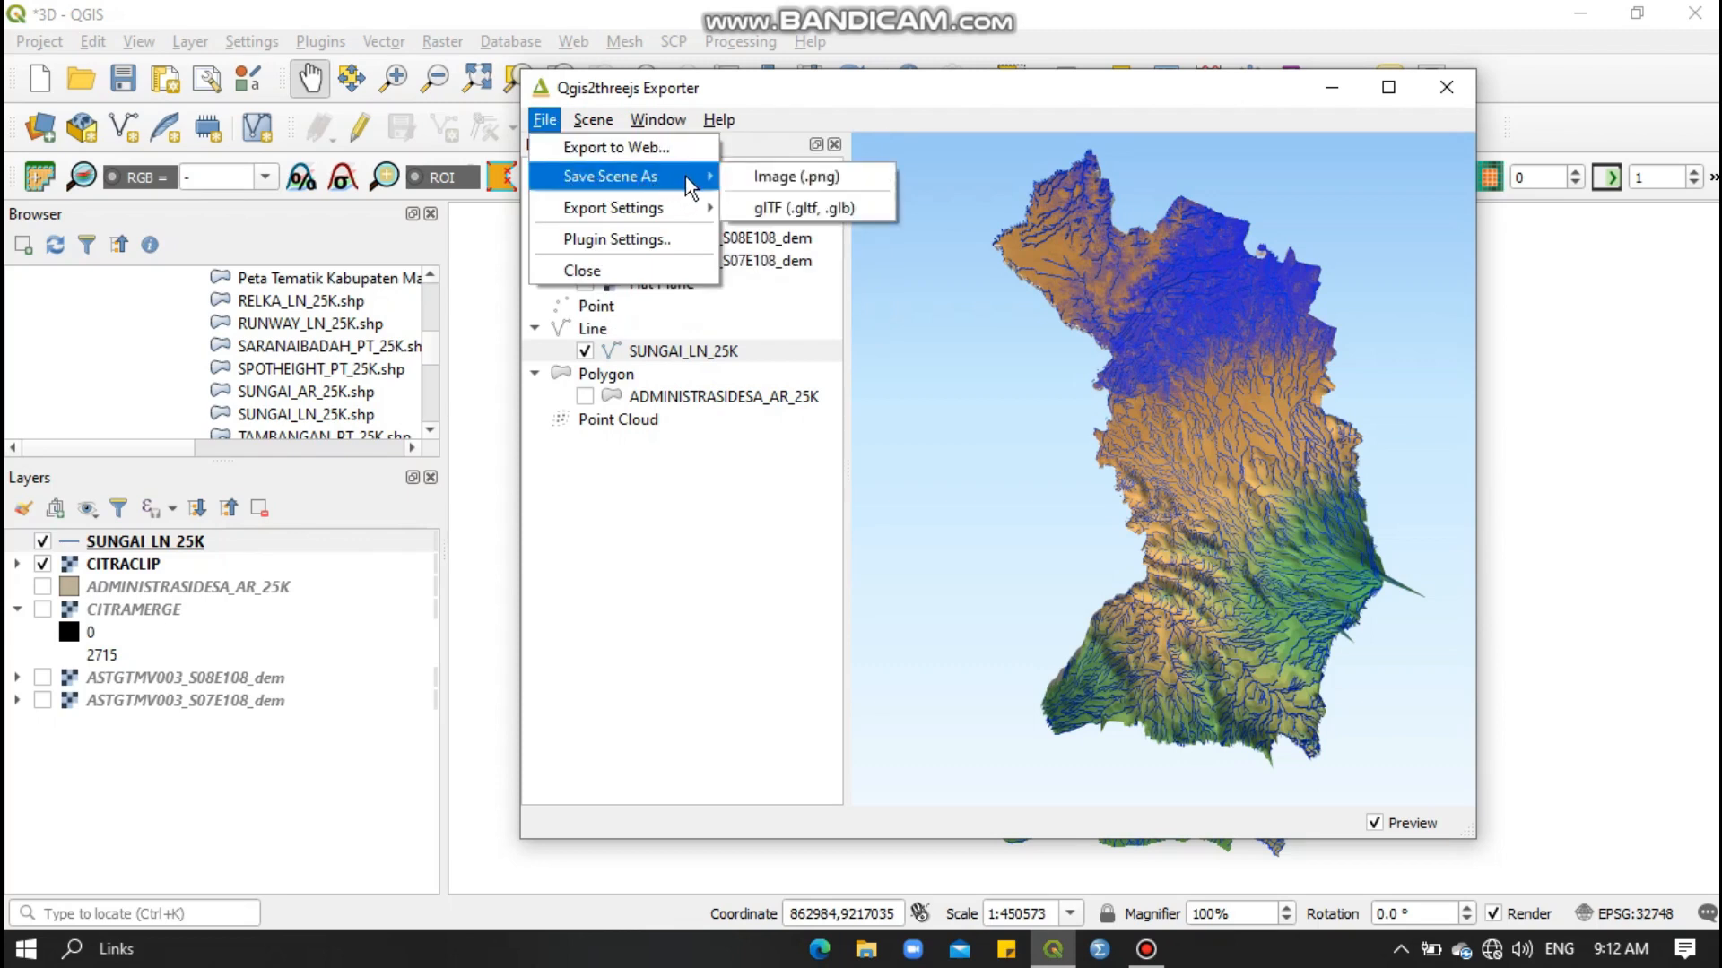
{"action": "left_click", "coordinate": [771, 175]}
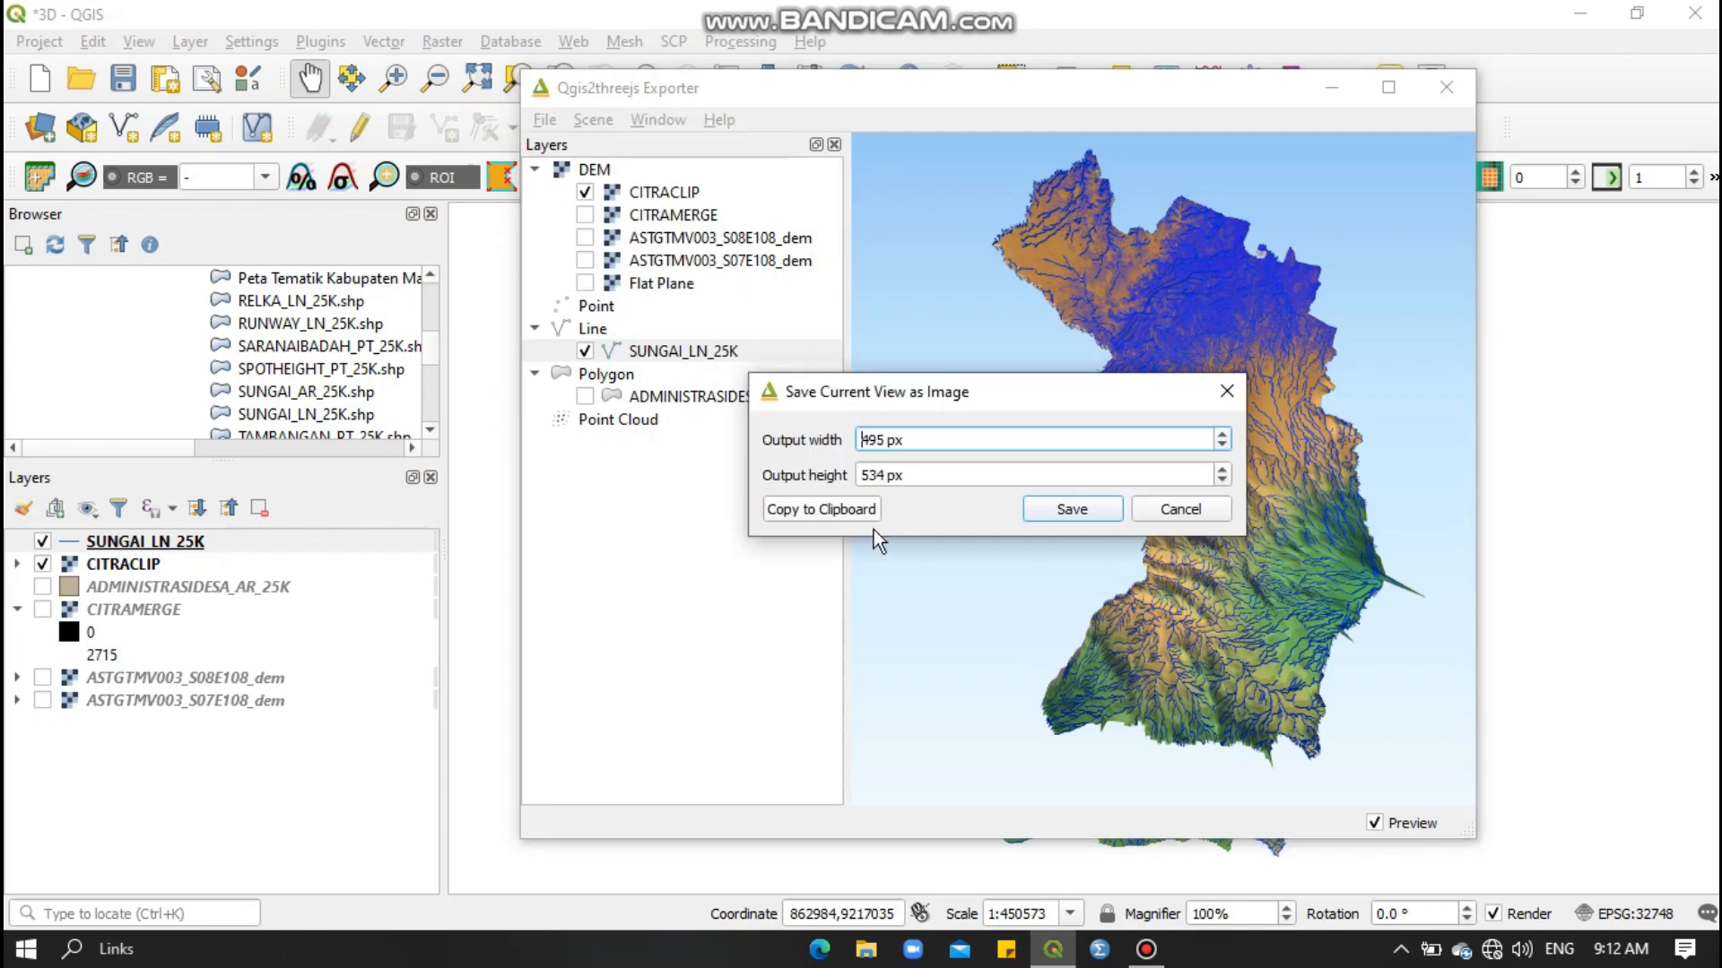
{"action": "left_click", "coordinate": [1069, 509]}
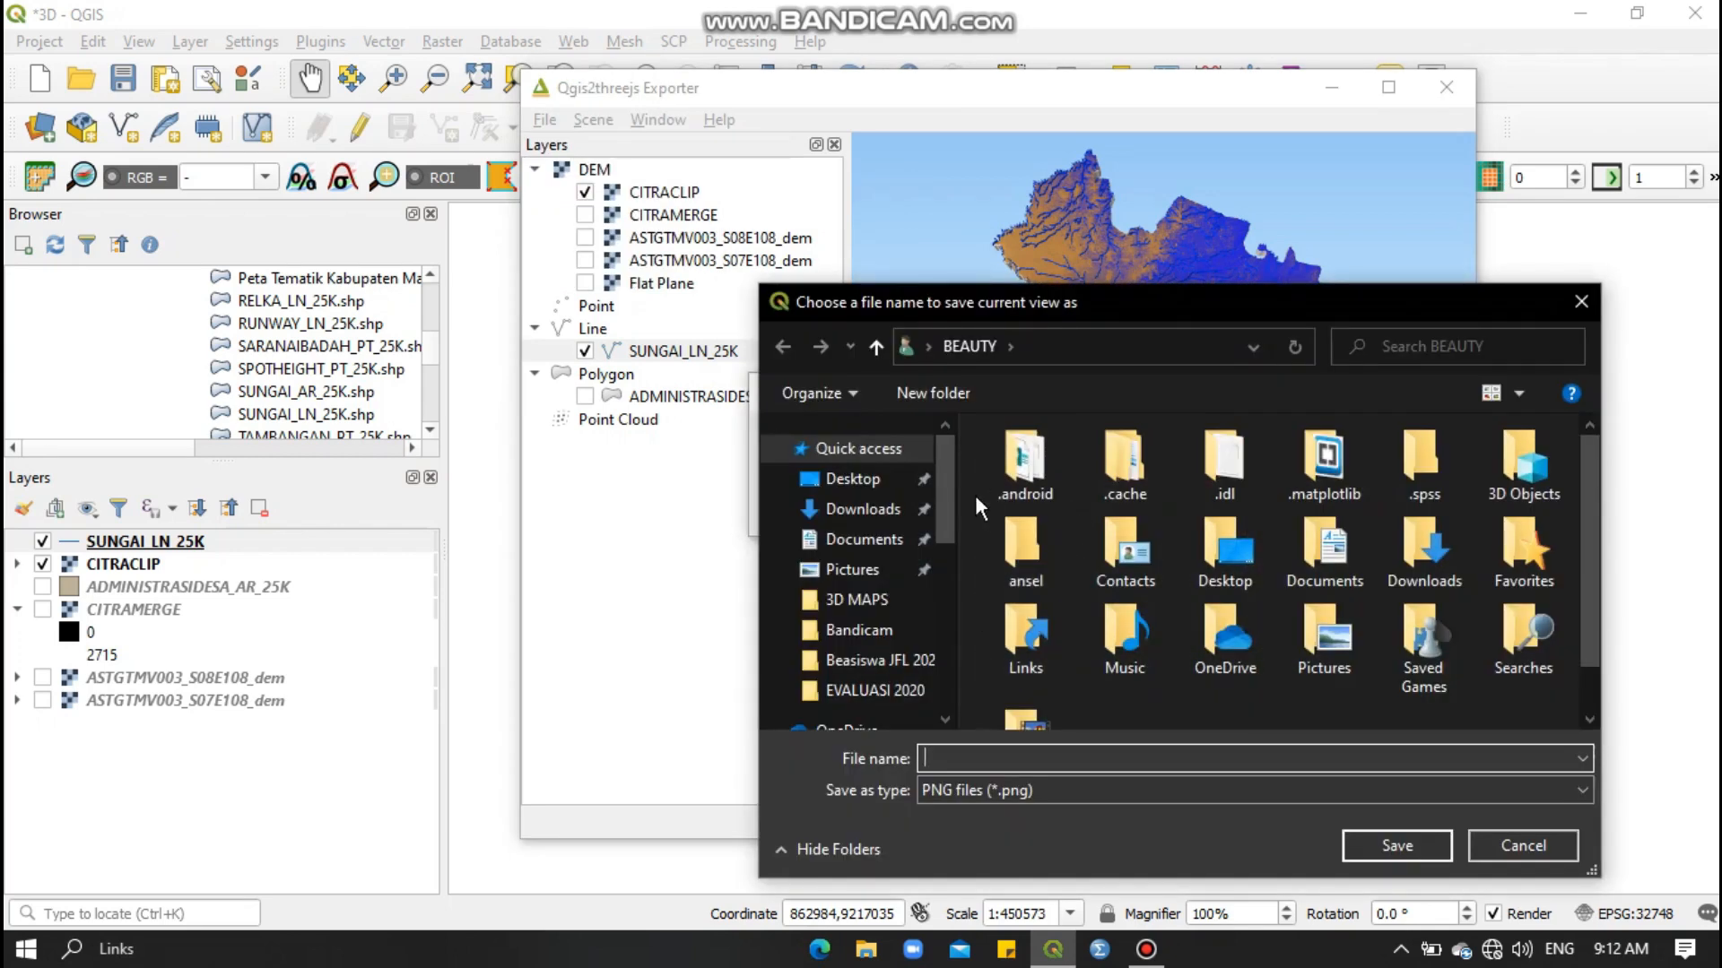
{"action": "left_click_drag", "start_coordinate": [940, 479], "coordinate": [940, 669]}
{"action": "left_click", "coordinate": [1397, 846]}
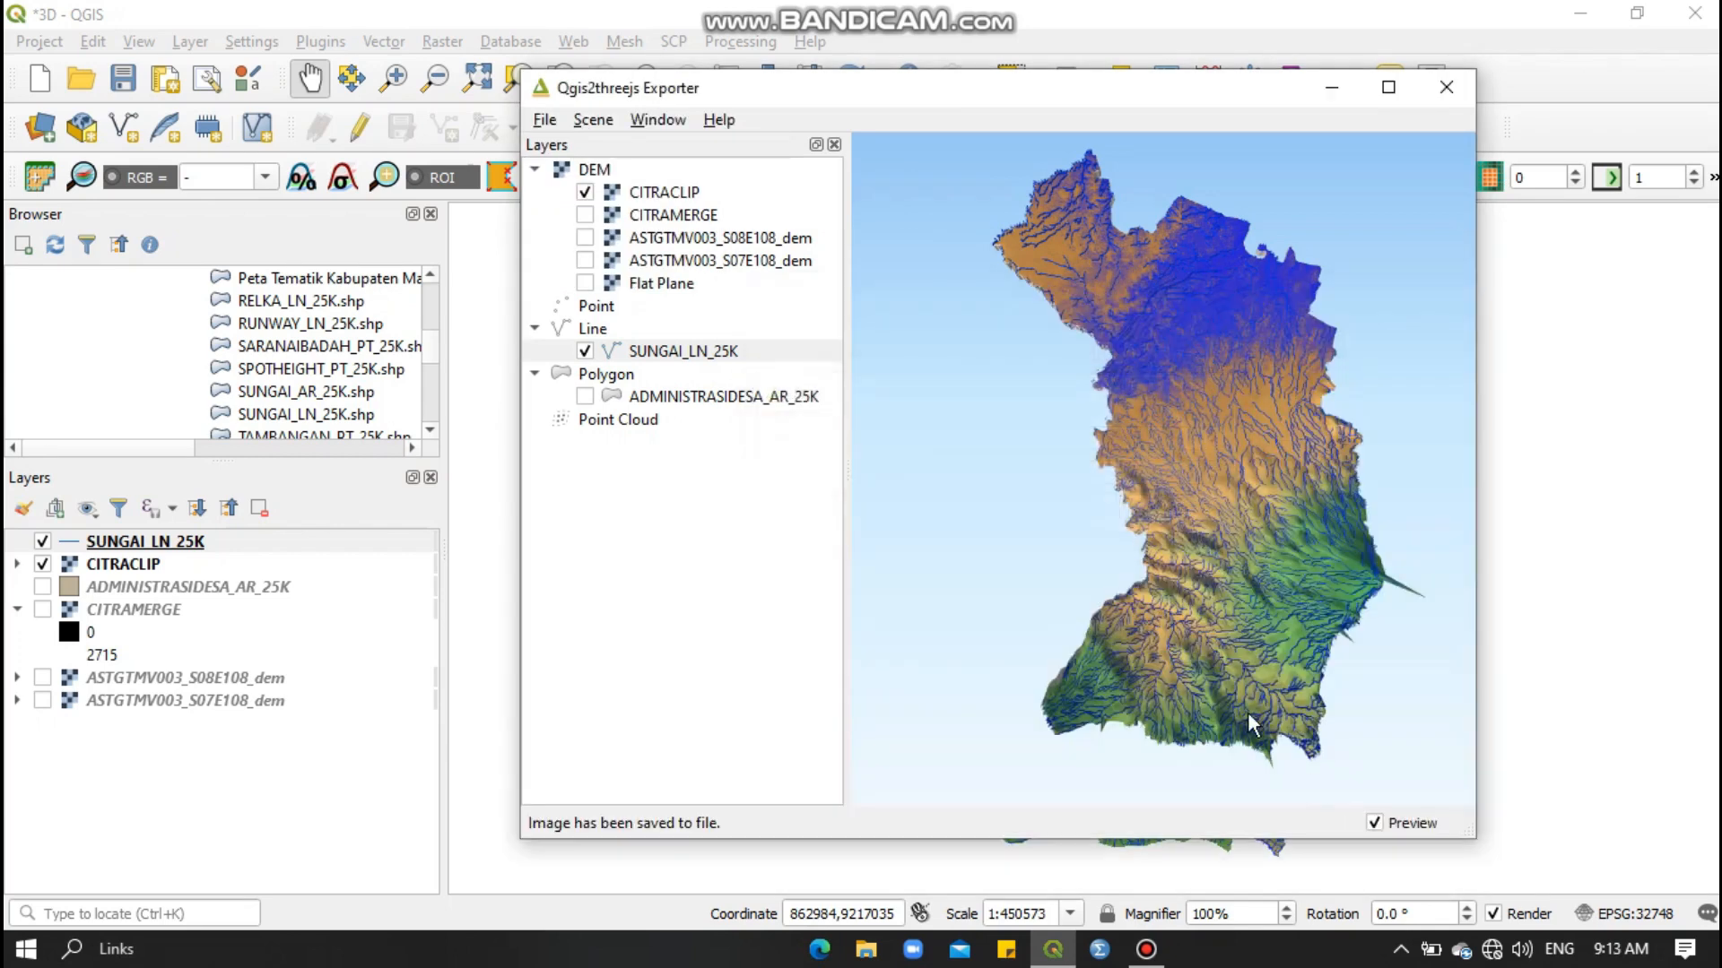